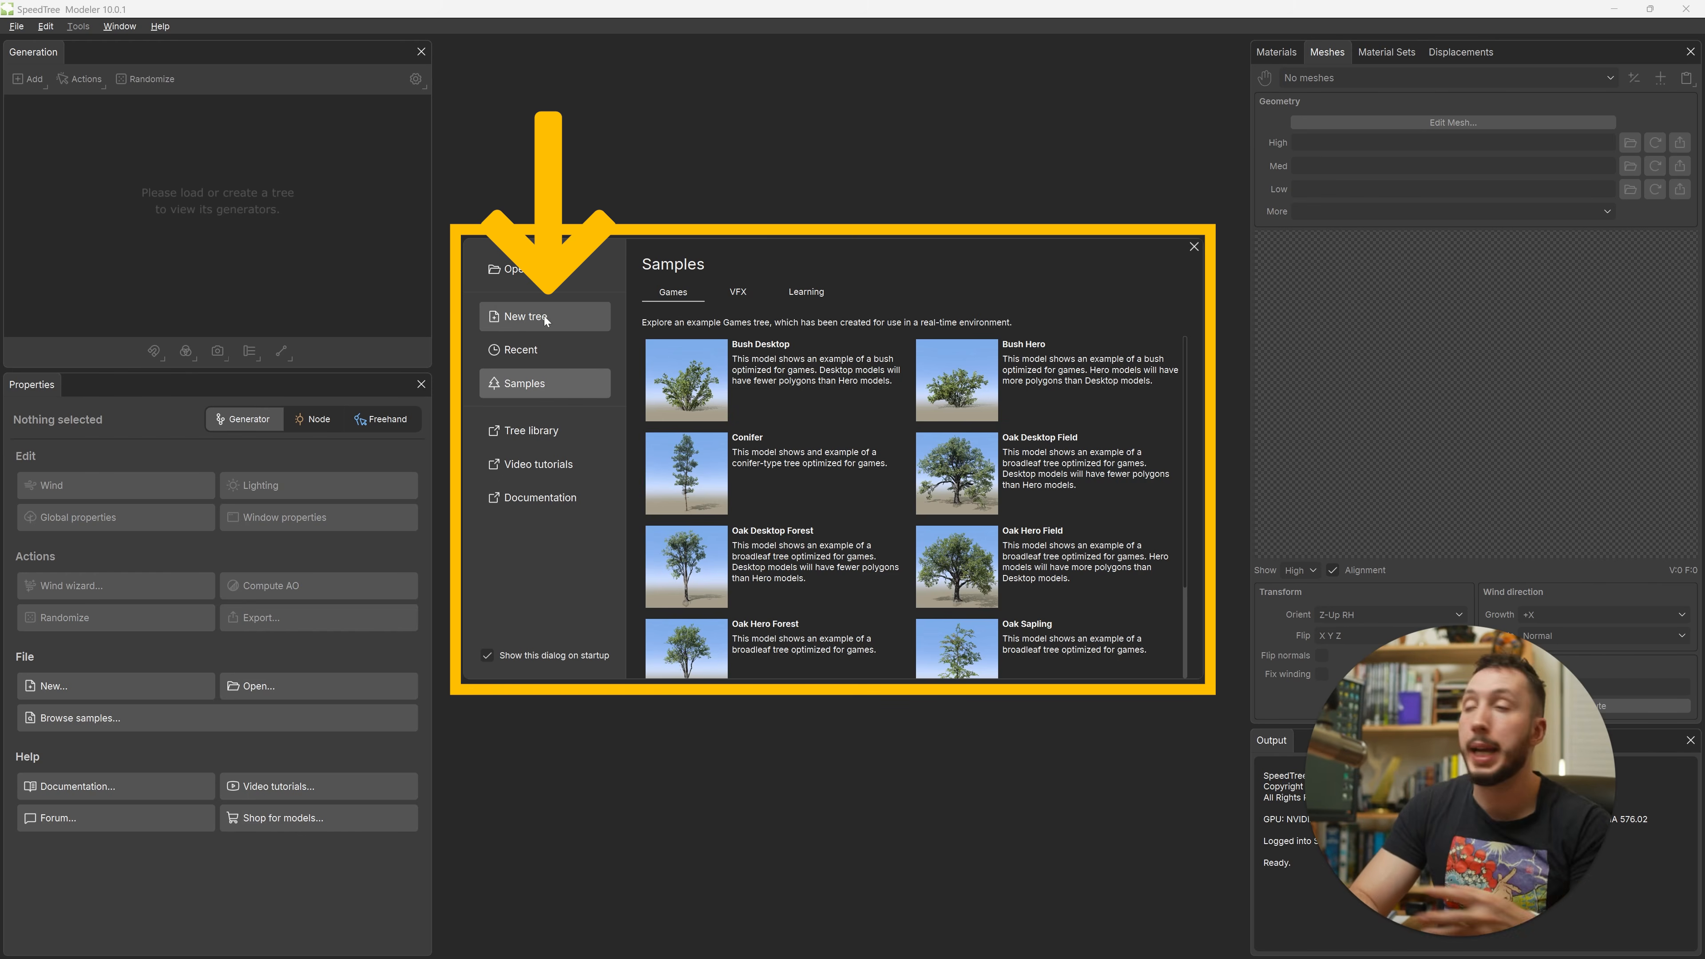
Step: Create a new tree from the Blank VFX template
click(544, 315)
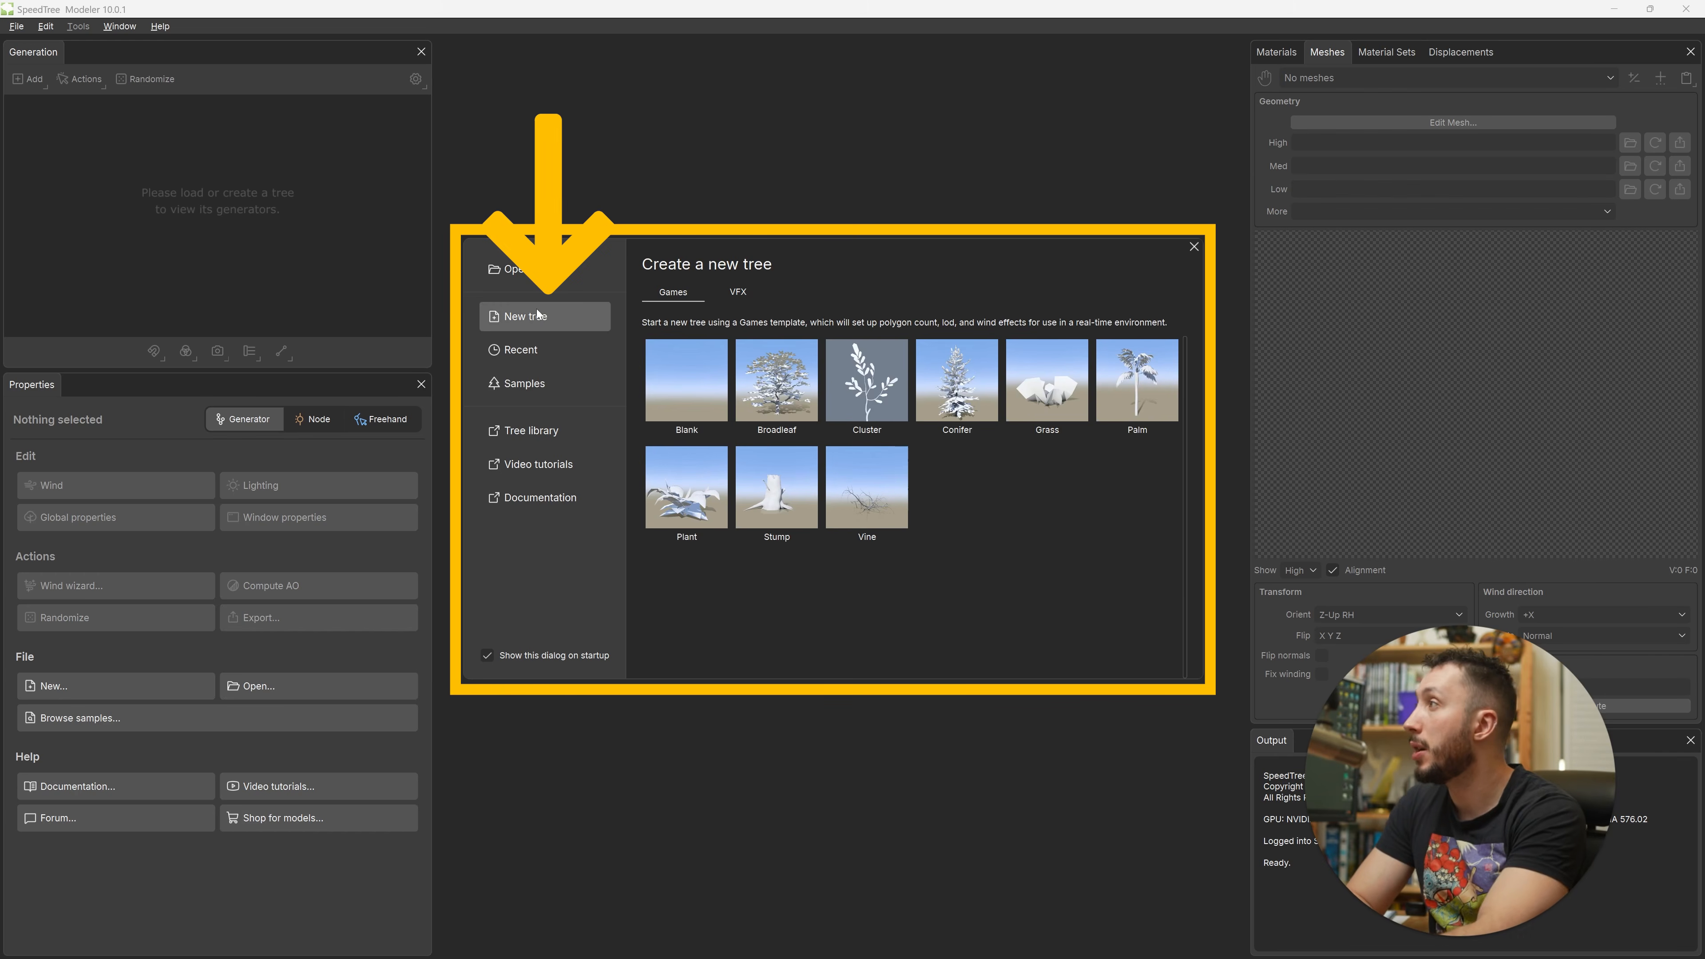
click(745, 295)
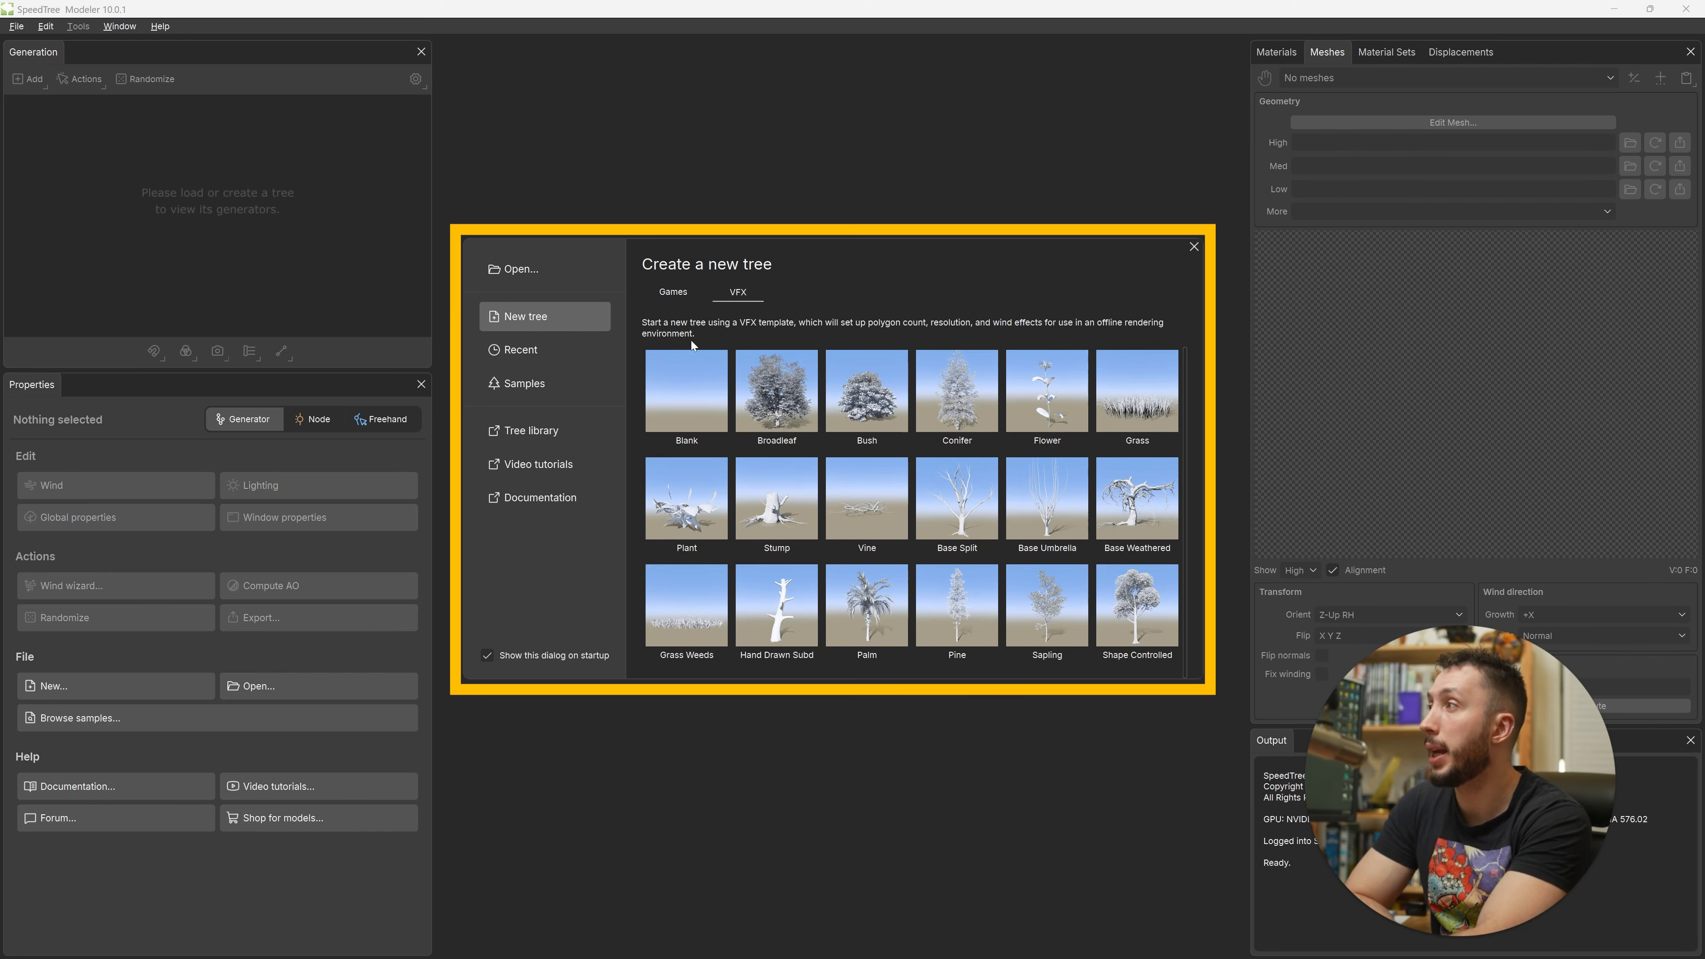
click(684, 375)
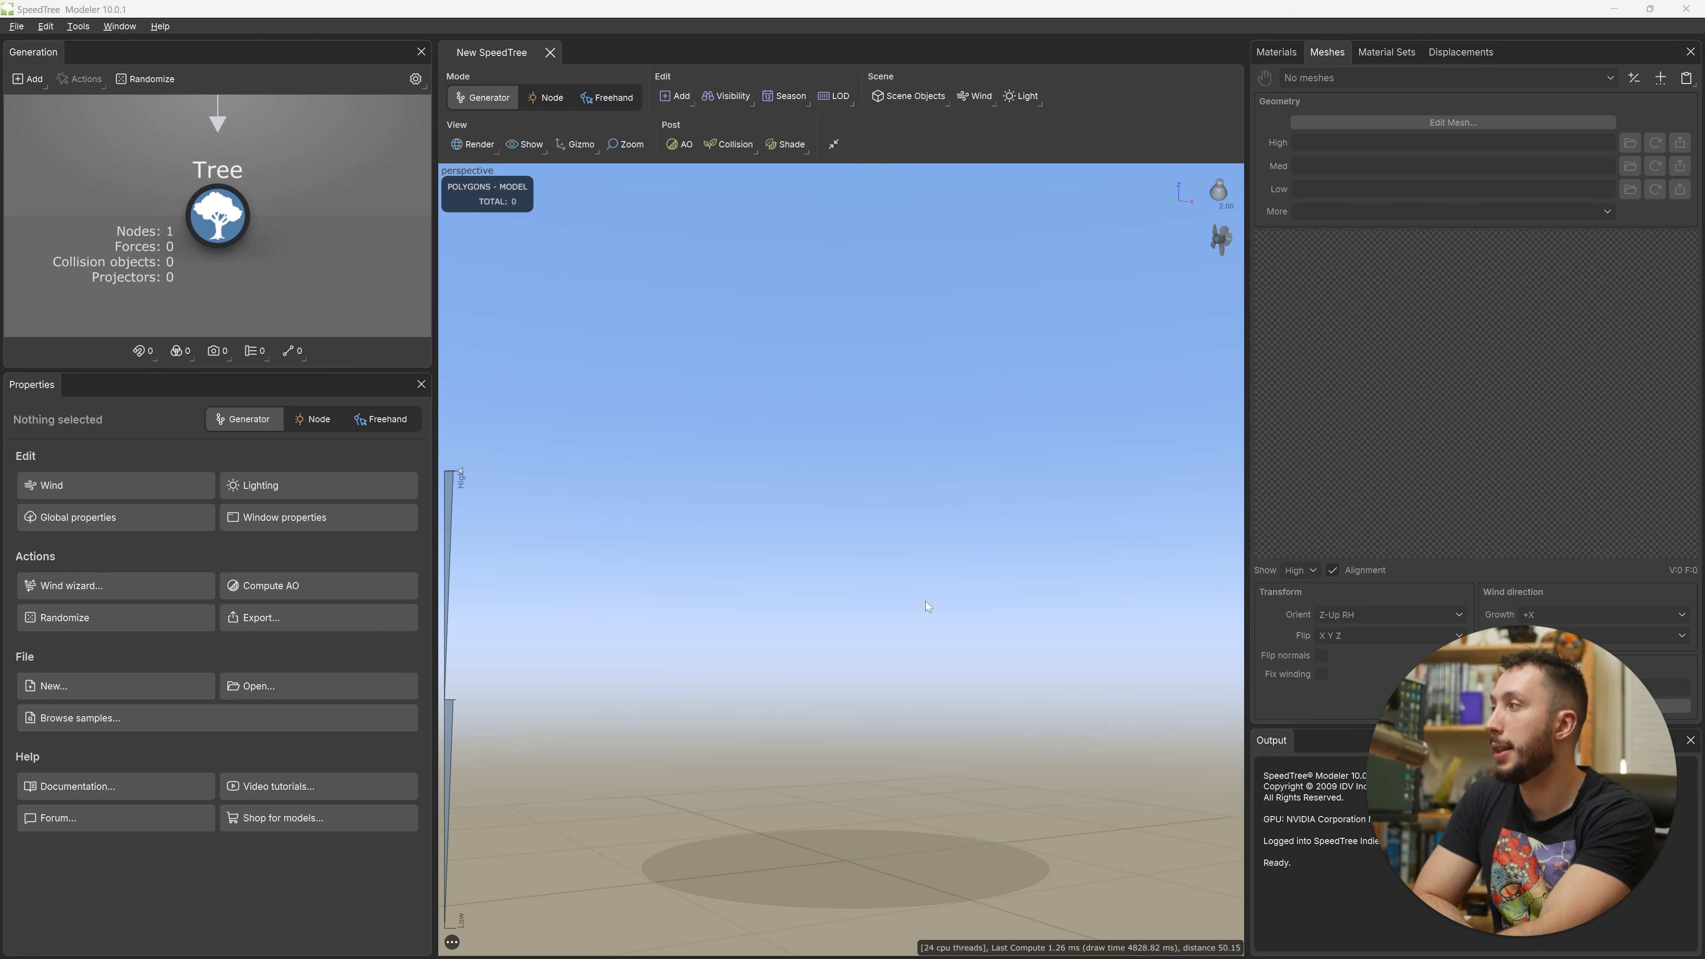
Step: Examine the empty scene and its ground disc from different angles and distances
mouse_move(947, 704)
mouse_down()
mouse_move(907, 728)
mouse_move(937, 725)
mouse_move(918, 720)
mouse_up()
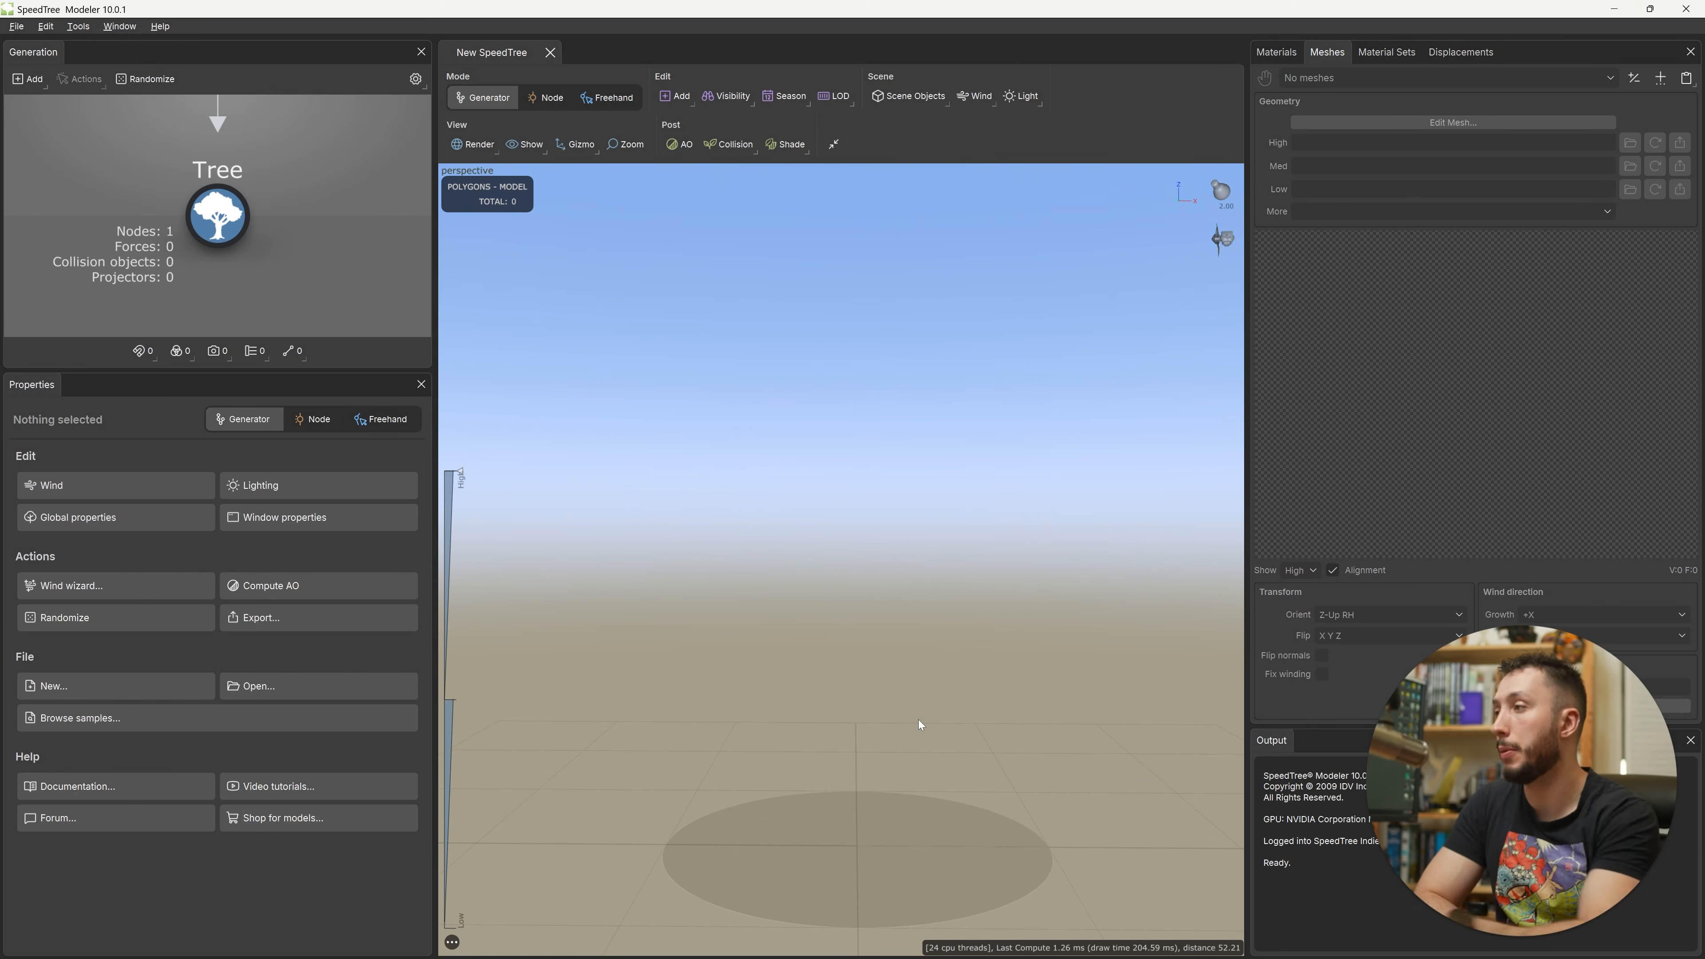
right_click(918, 720)
click(823, 606)
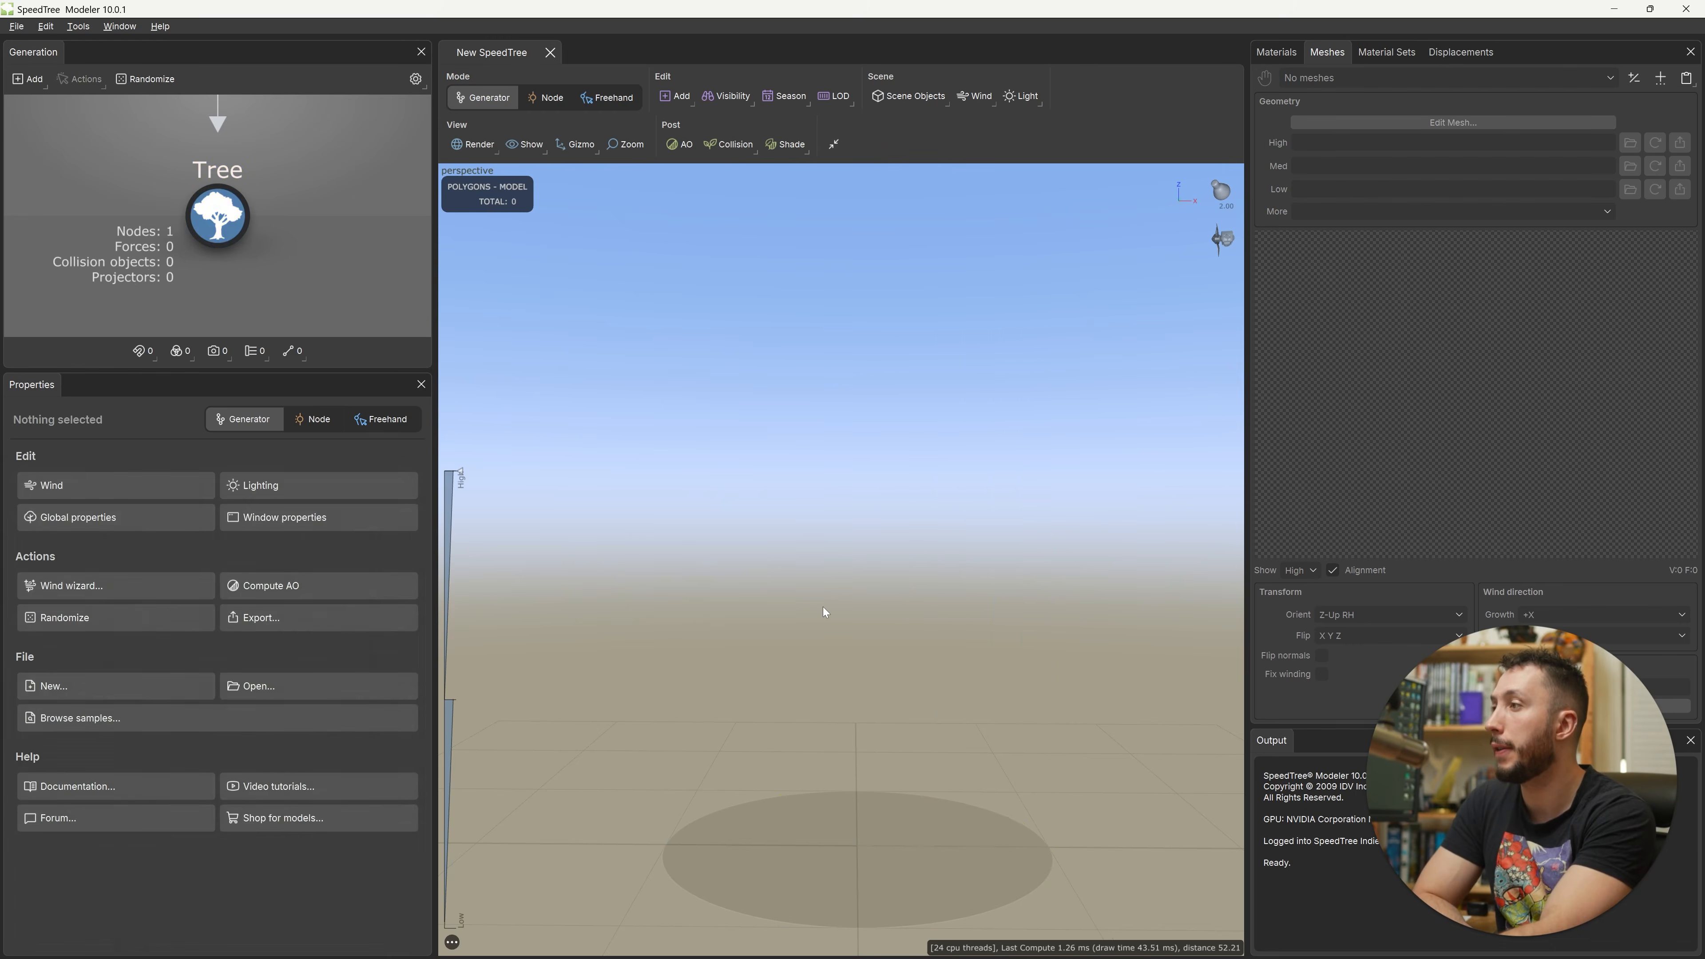
mouse_move(875, 672)
mouse_down()
mouse_move(822, 675)
mouse_move(890, 666)
mouse_move(976, 700)
mouse_move(882, 678)
mouse_move(947, 692)
mouse_move(901, 682)
mouse_up()
scroll(901, 682, up, 3)
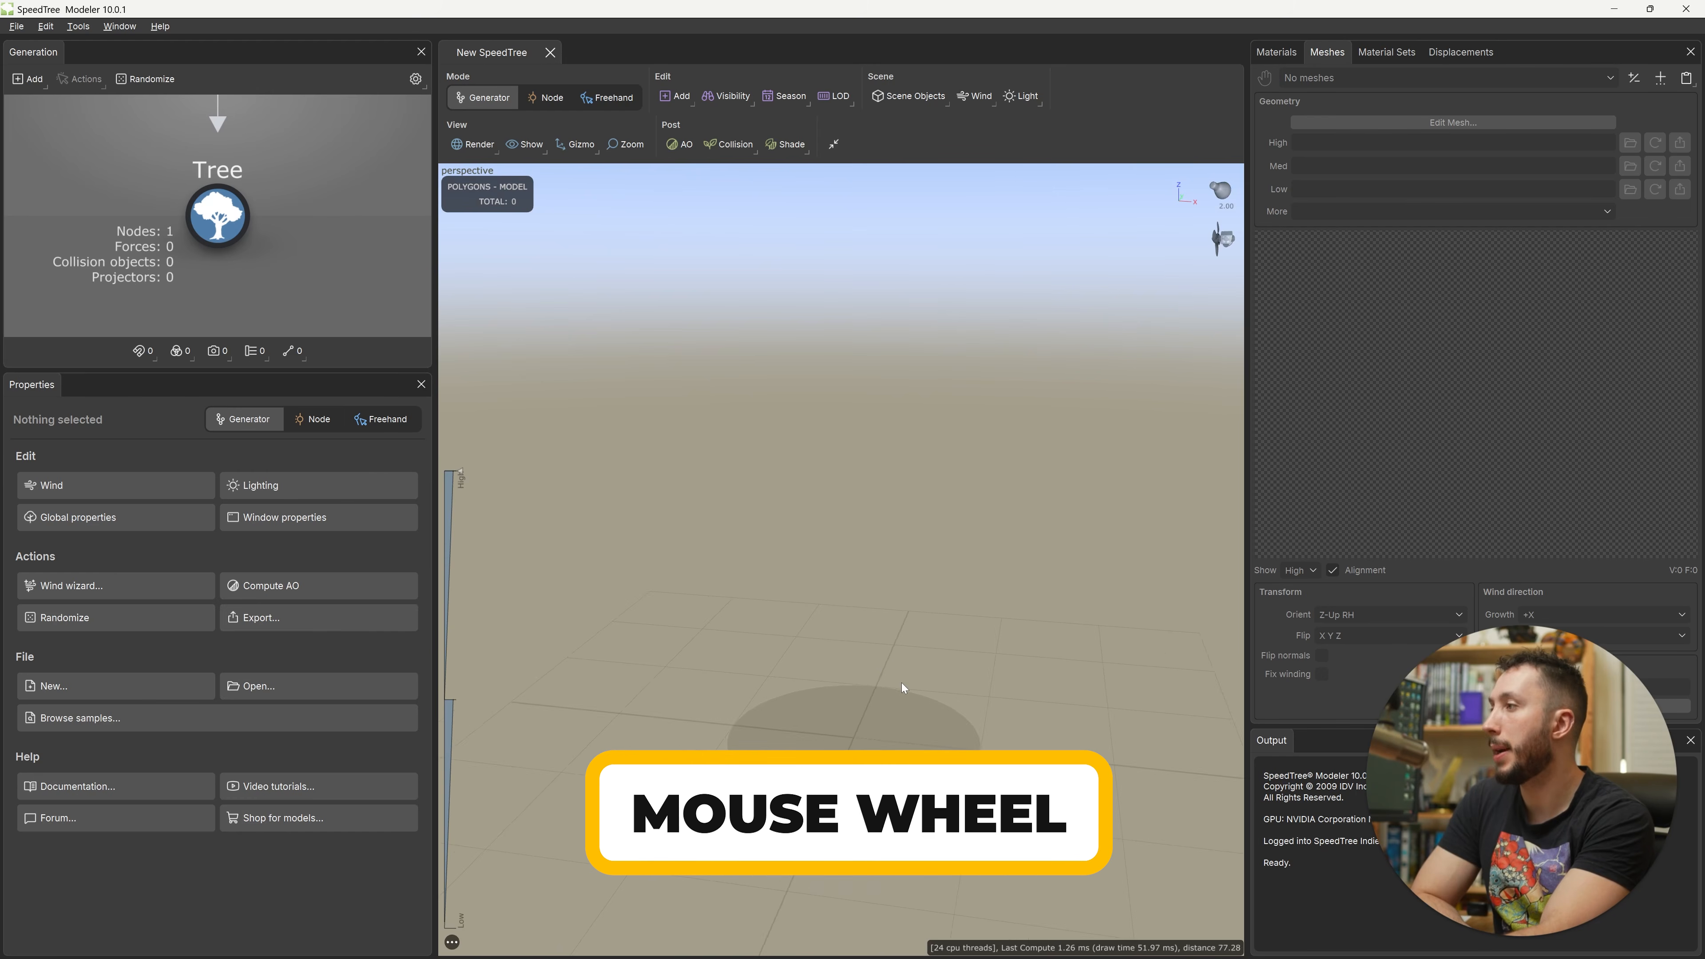
right_click(901, 682)
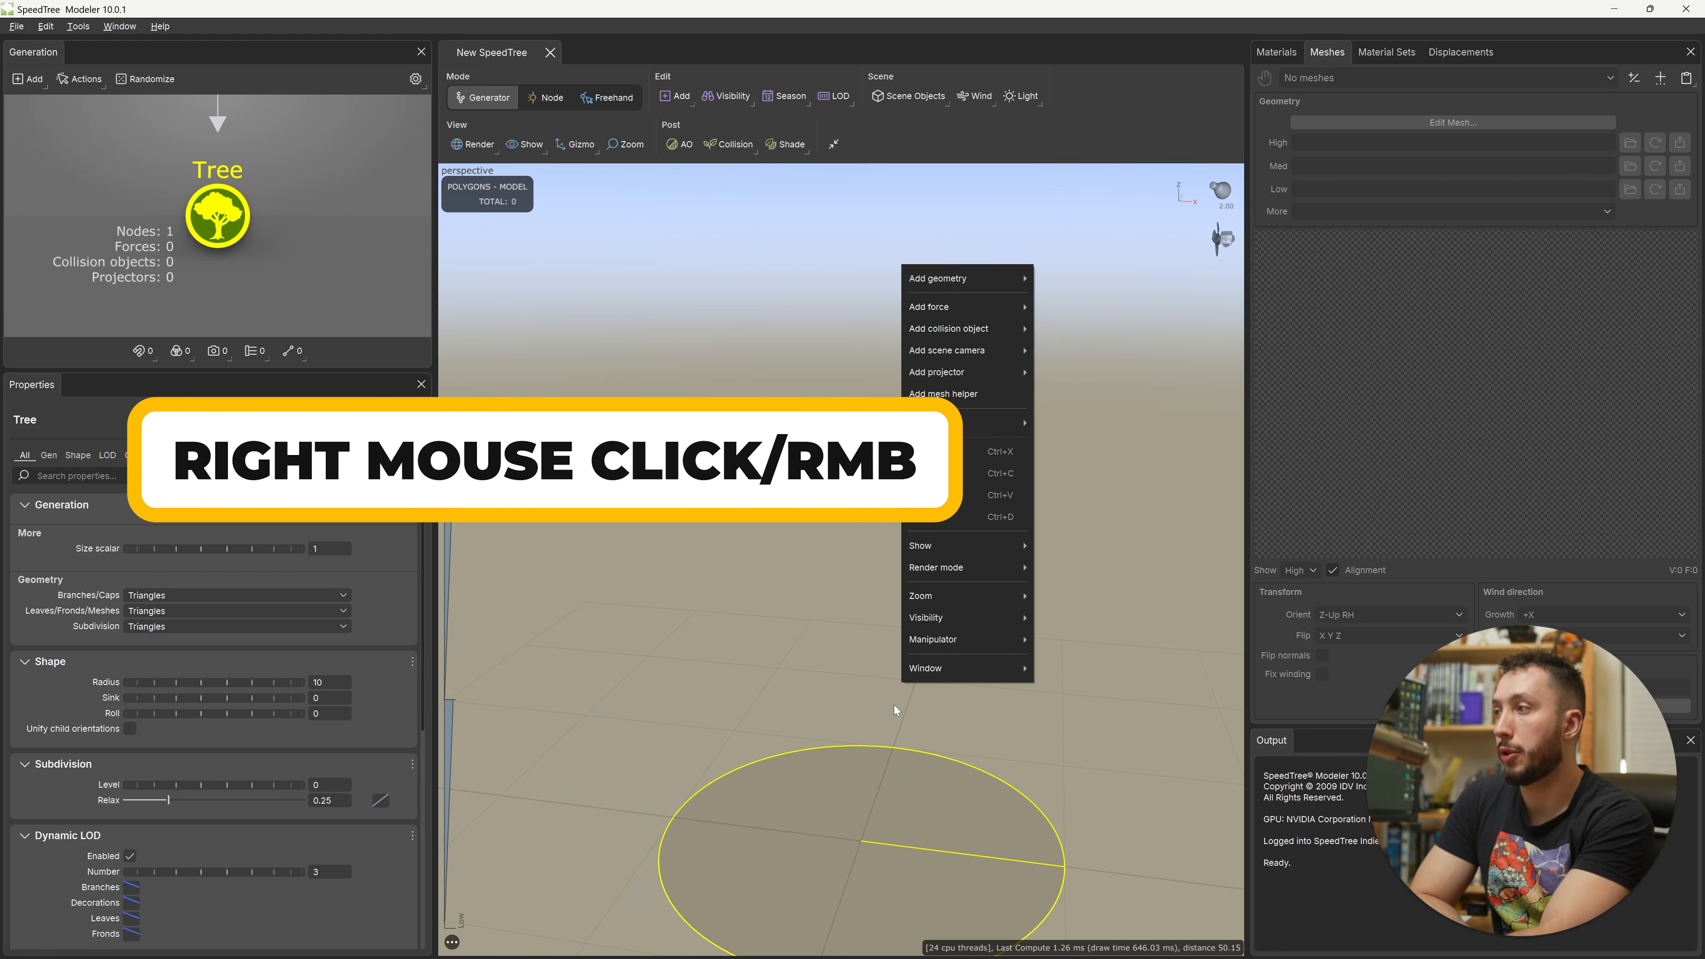
click(839, 699)
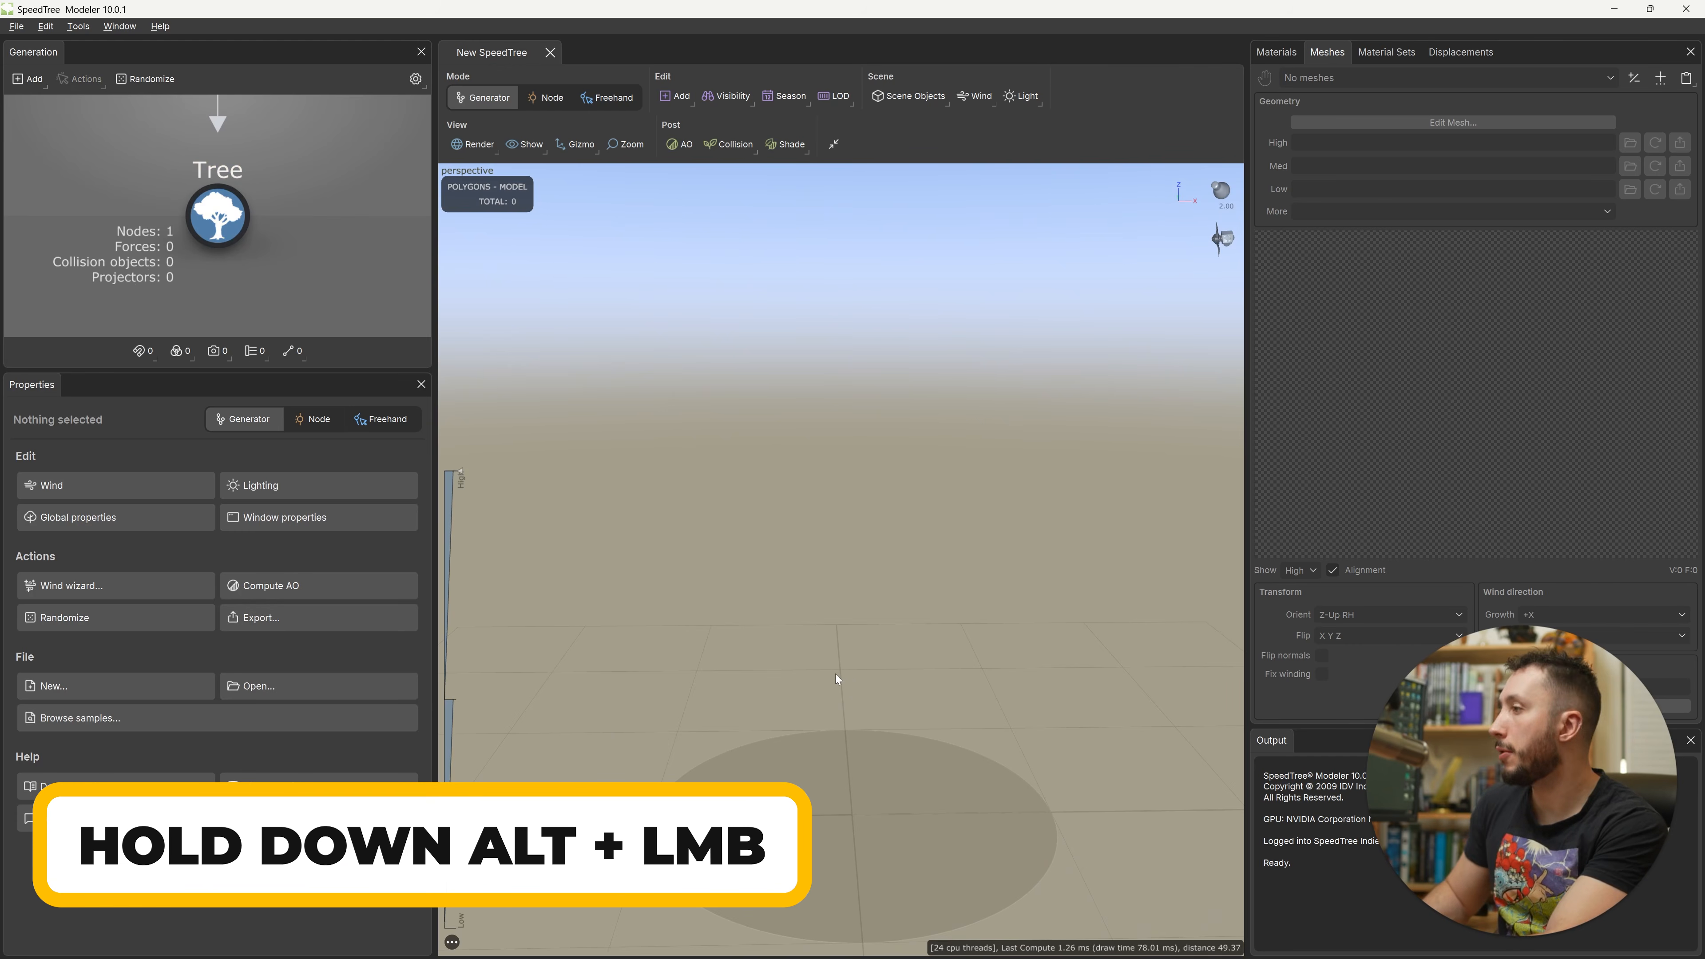
mouse_move(841, 670)
alt+mouse_down()
mouse_move(831, 696)
mouse_move(813, 661)
mouse_move(842, 701)
mouse_move(793, 682)
mouse_move(876, 641)
mouse_move(890, 660)
mouse_move(840, 636)
mouse_move(853, 643)
mouse_move(848, 594)
mouse_move(953, 604)
mouse_move(910, 599)
alt+mouse_up()
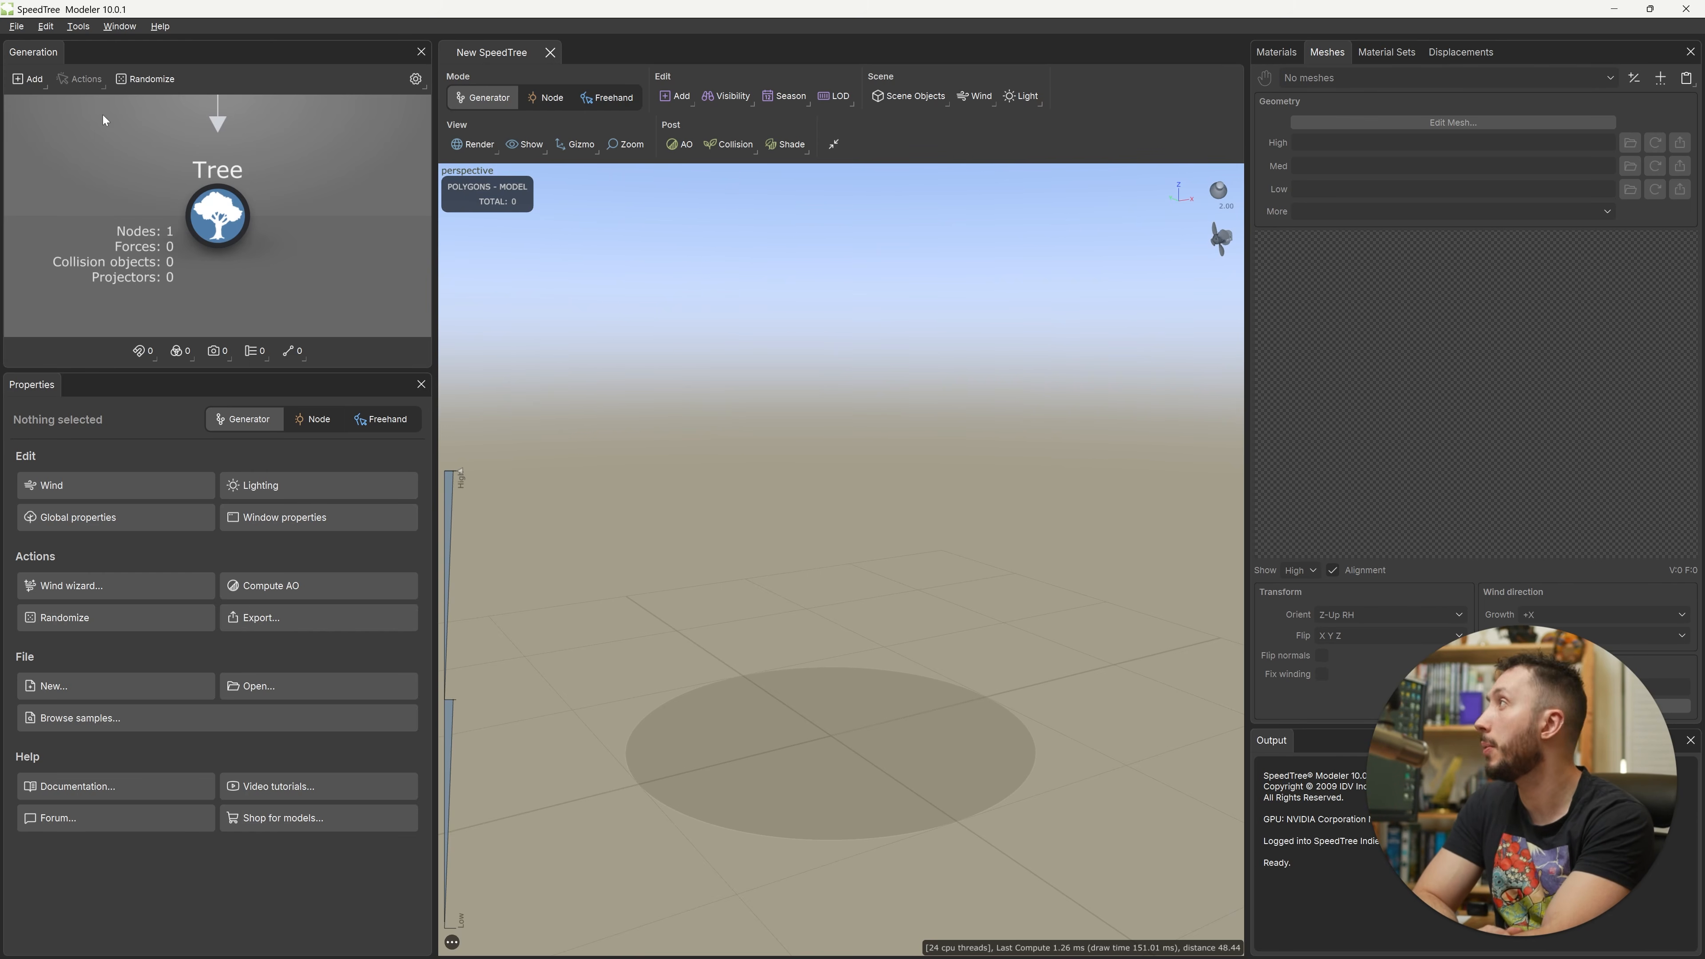
Step: Review the navigation control scheme options in the Tree Window preferences and dismiss the preferences
click(46, 27)
click(67, 172)
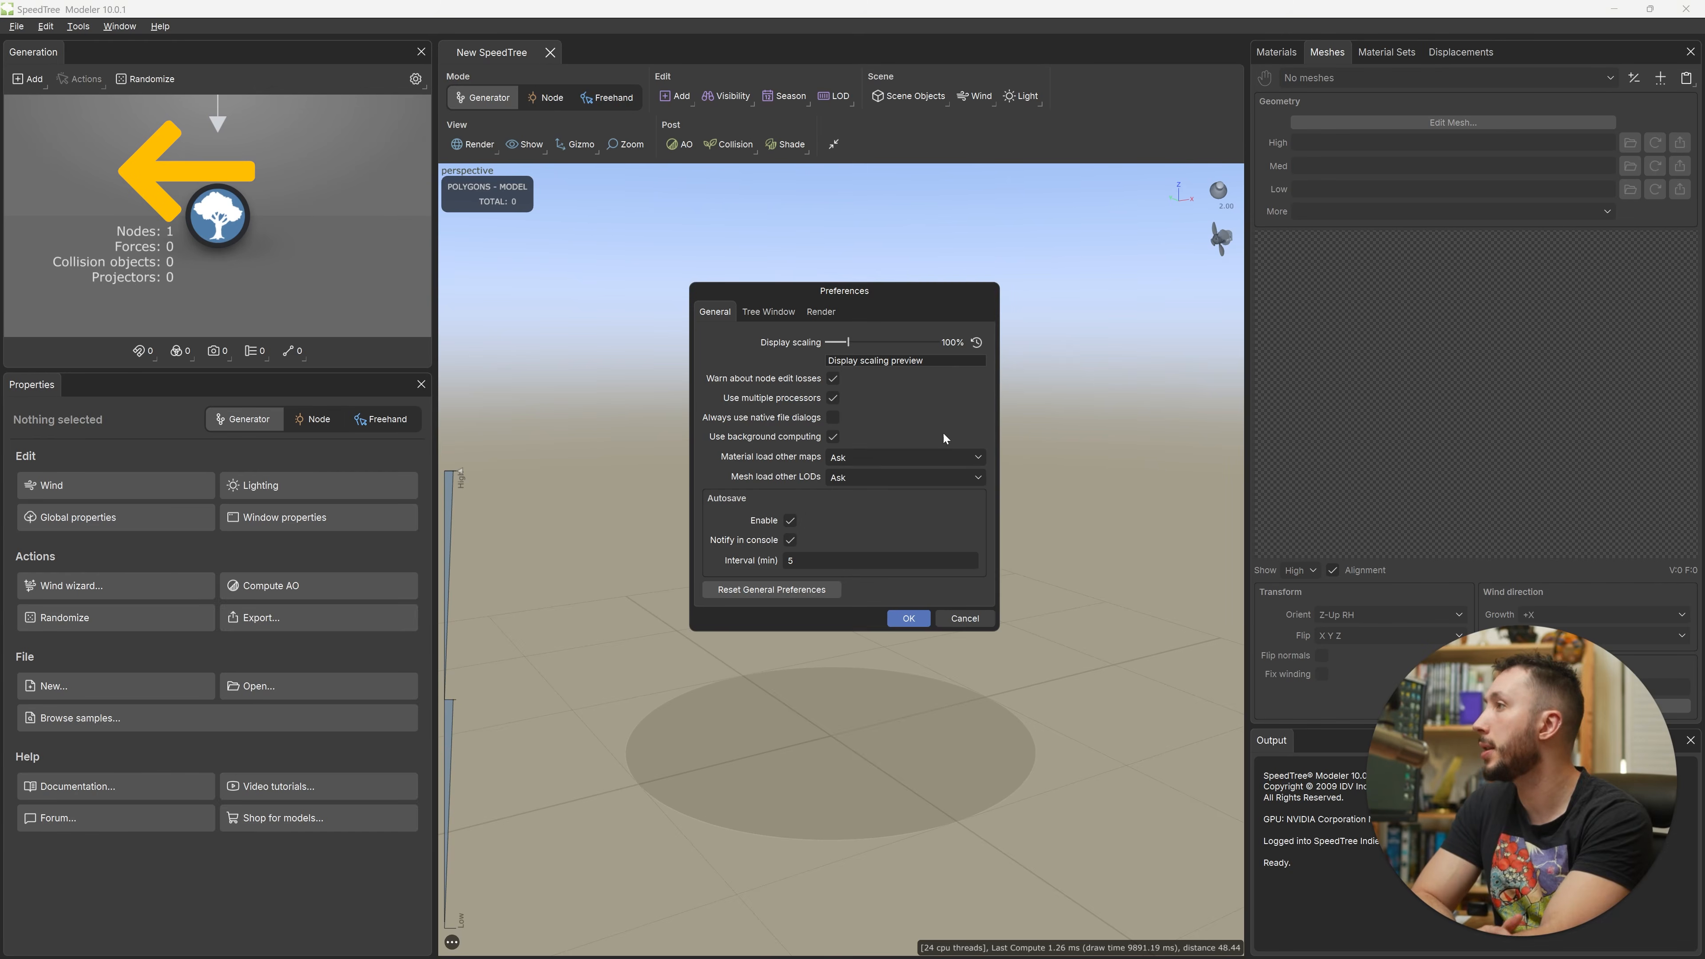
click(767, 312)
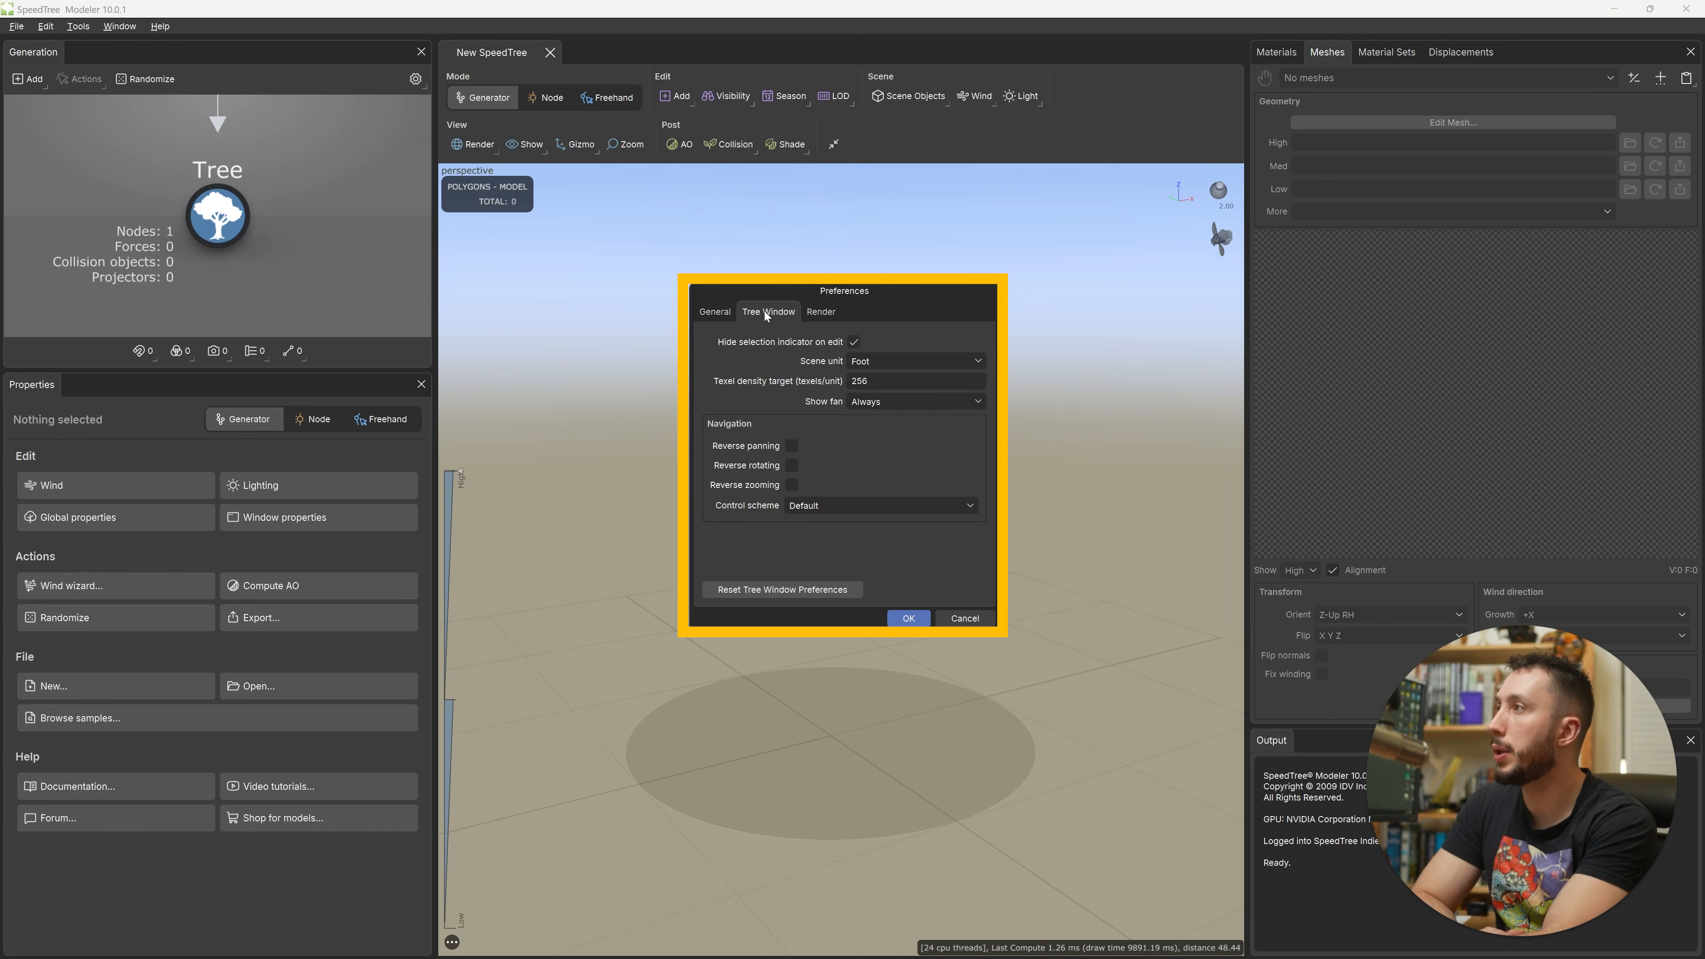
click(898, 503)
click(919, 506)
click(911, 509)
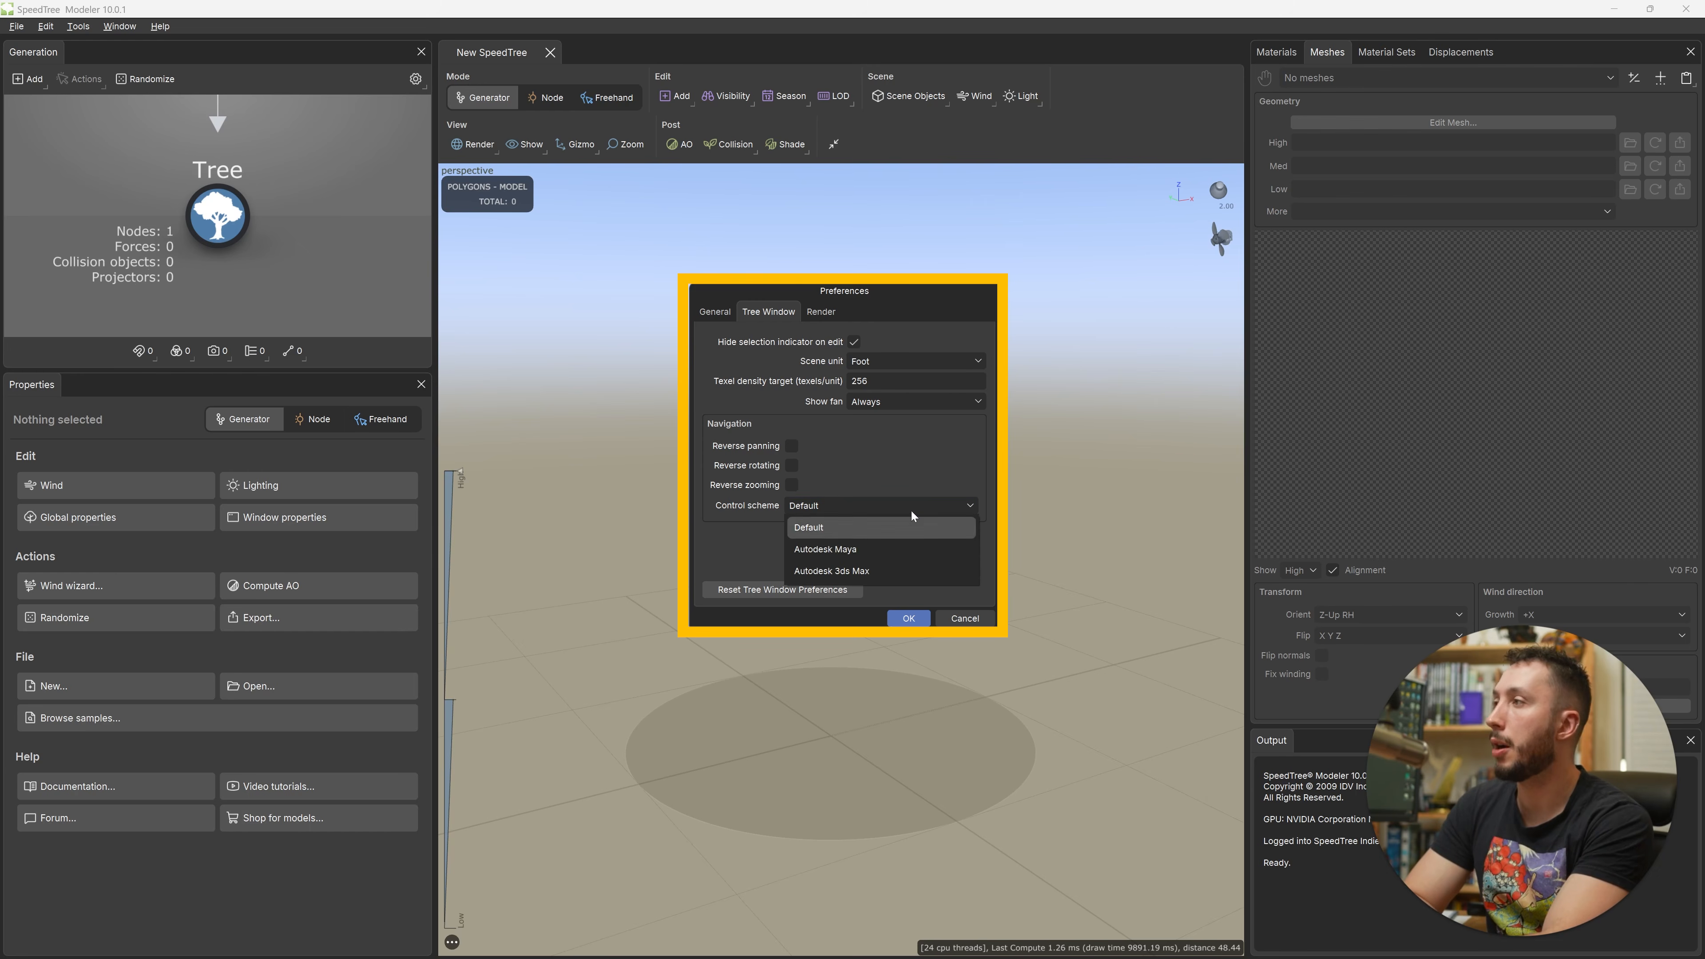
click(899, 512)
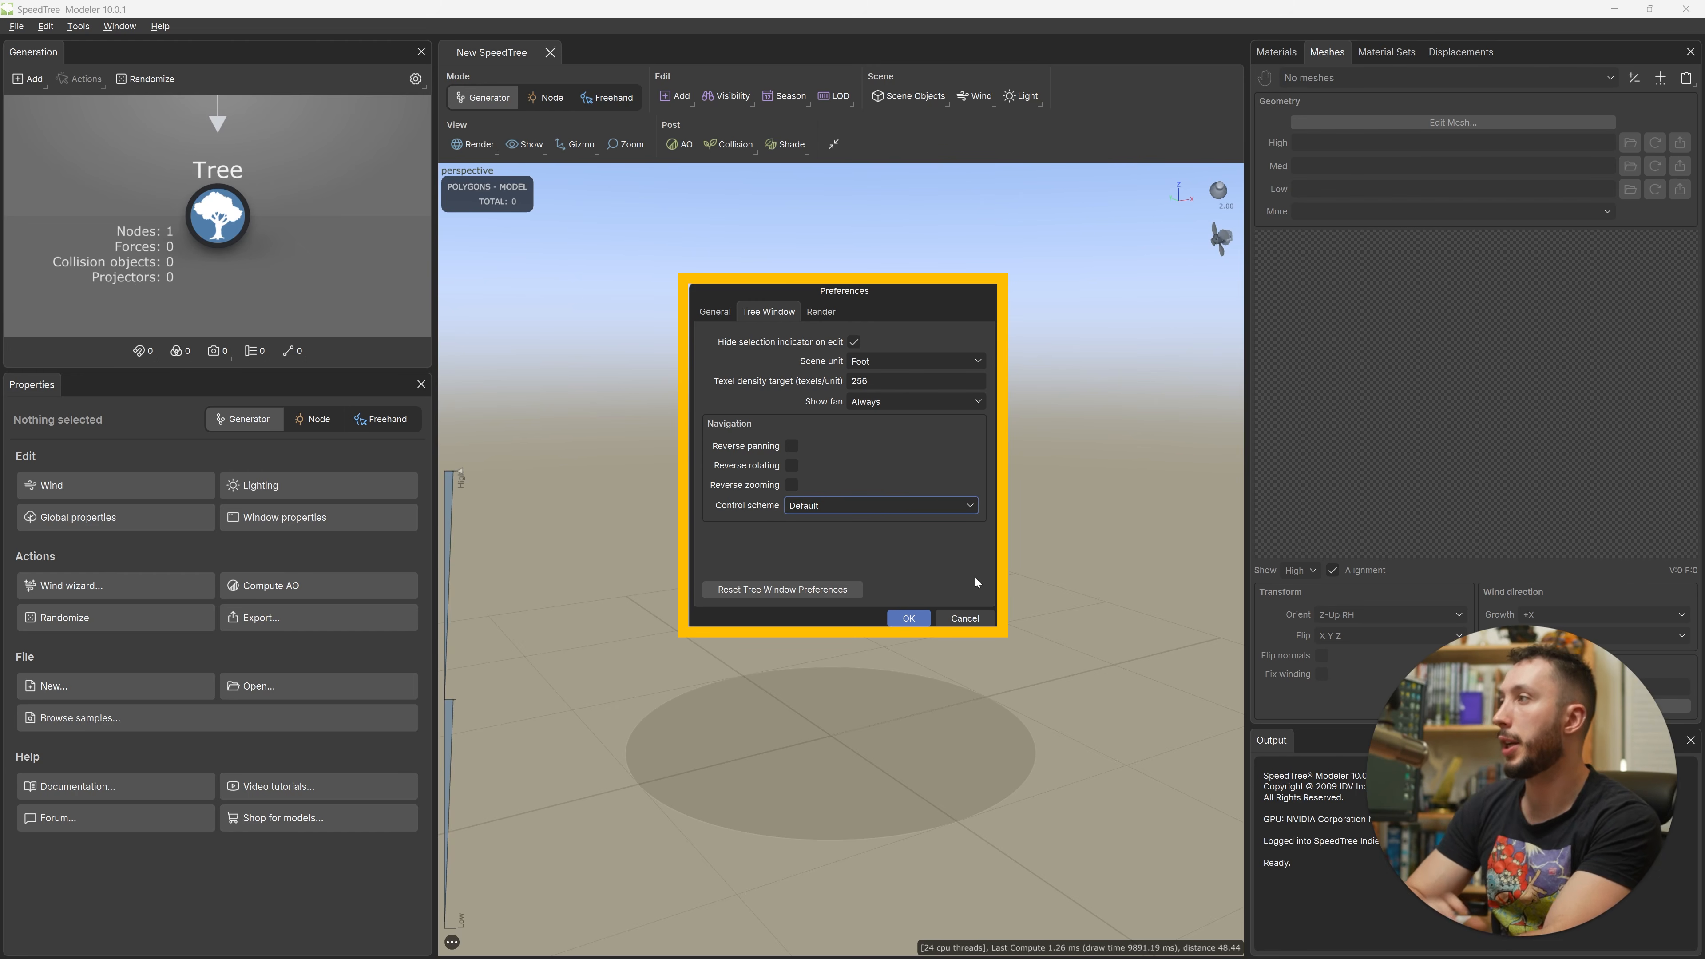
click(966, 618)
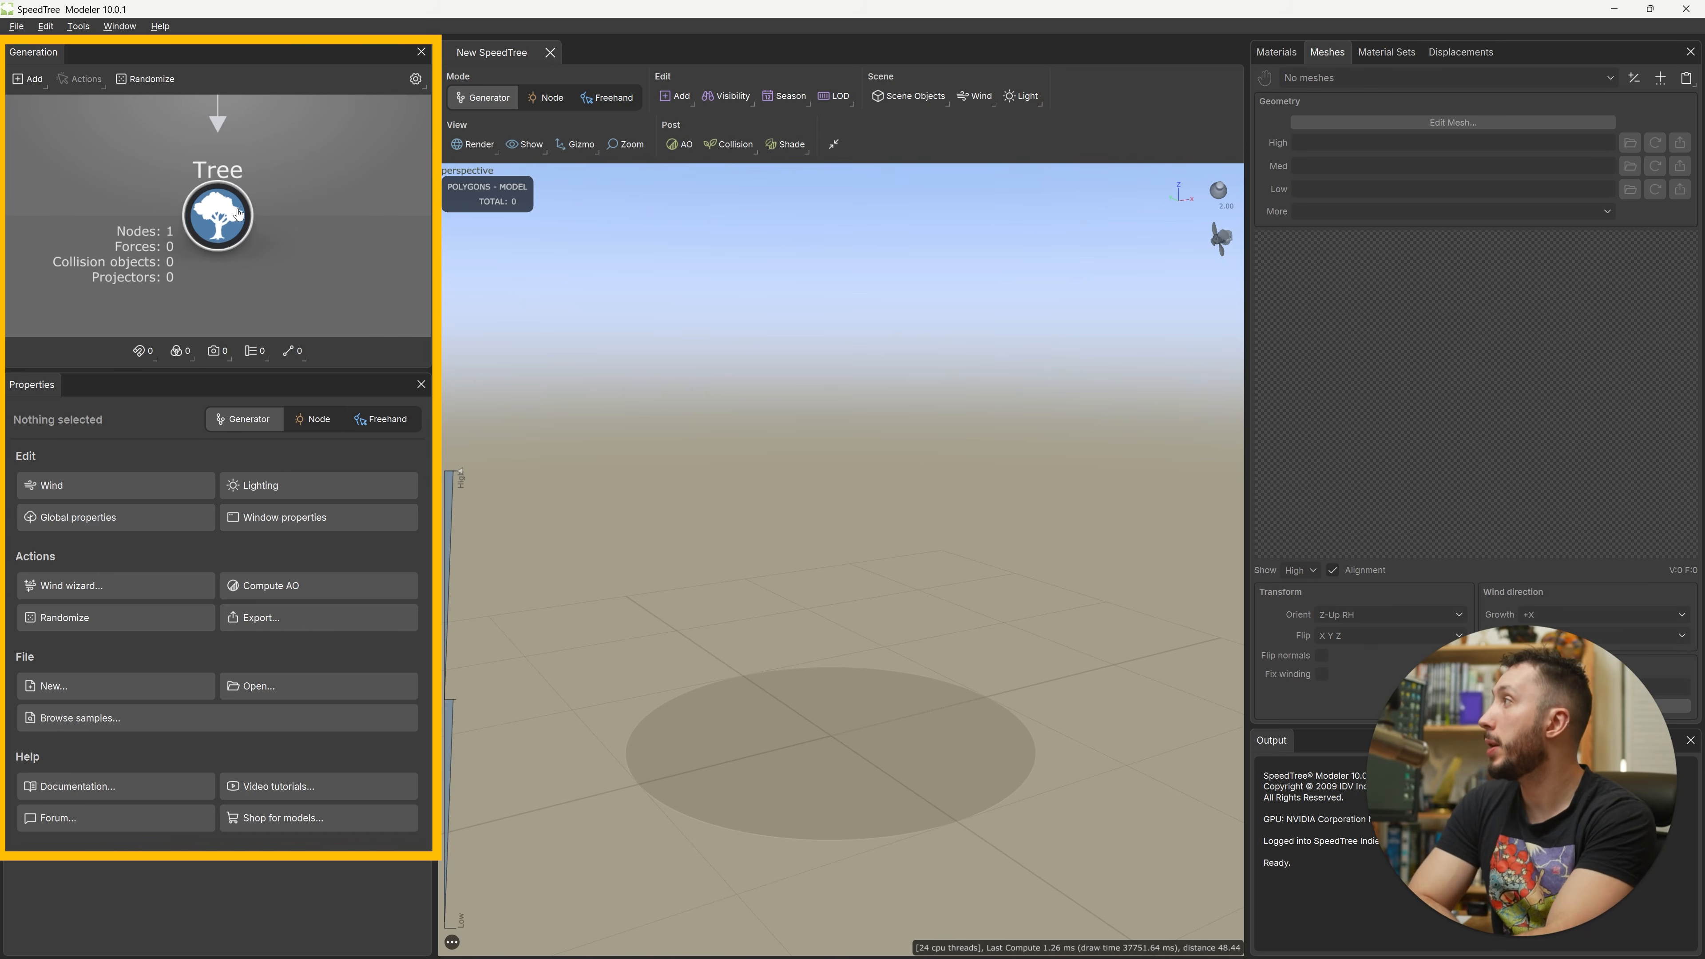
Step: Examine the generation graph and the settings for materials, meshes, material sets and displacements
scroll(240, 213, up, 2)
scroll(240, 214, down, 3)
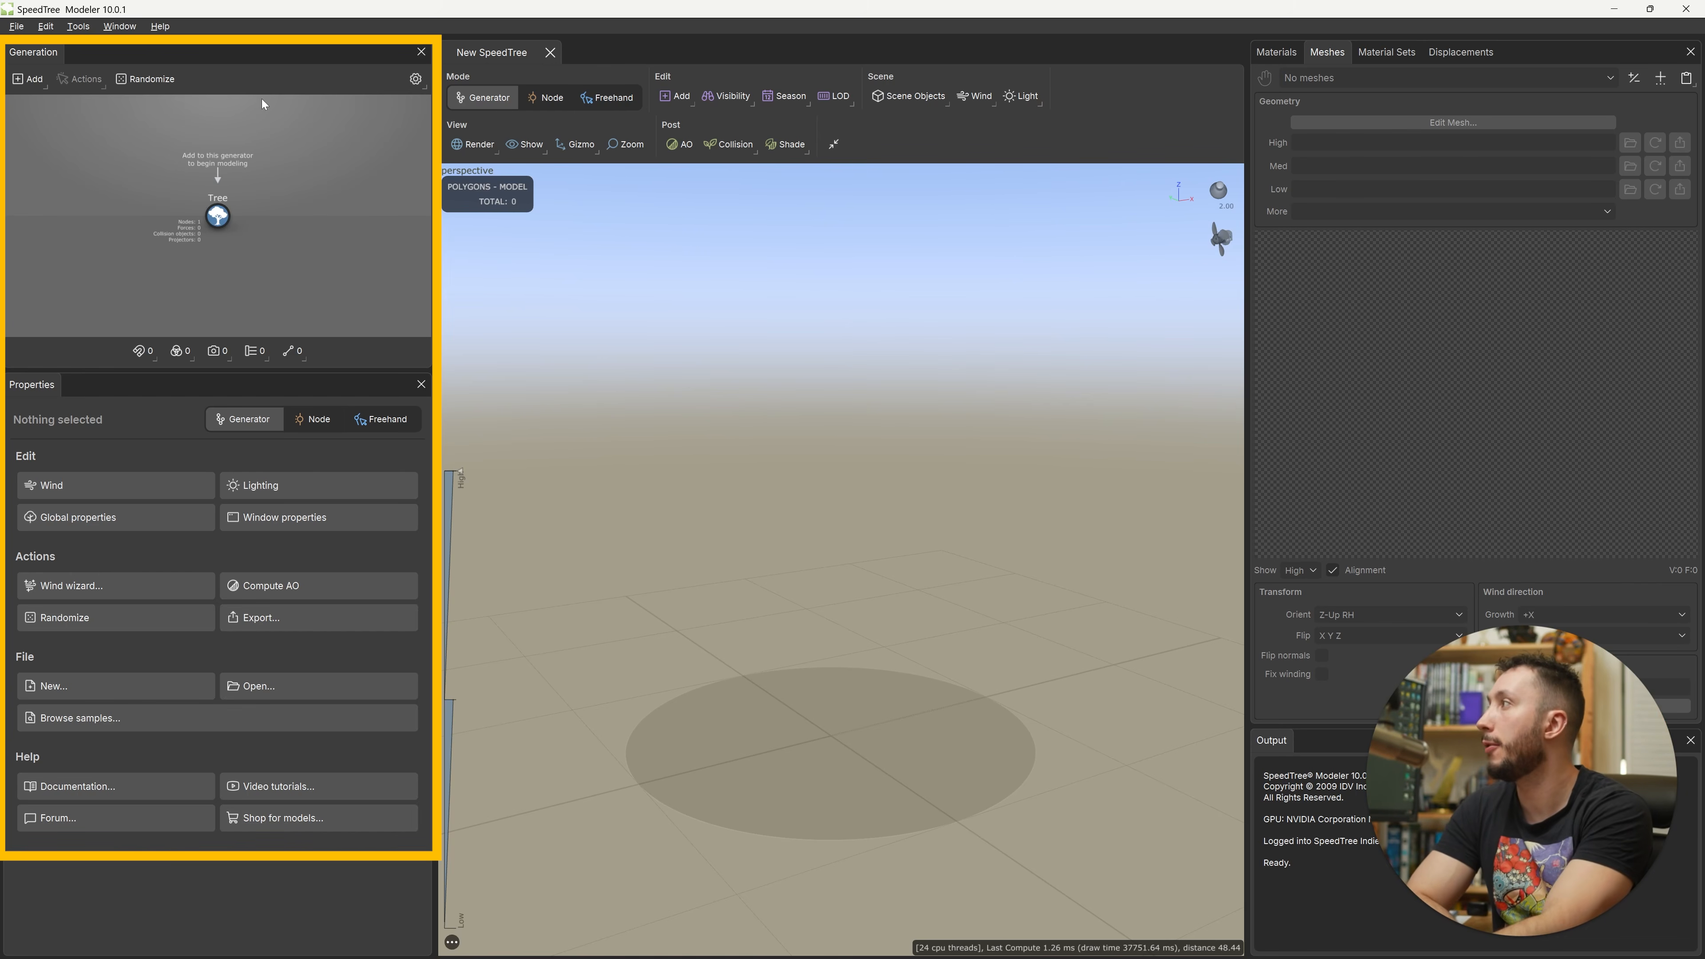
scroll(228, 200, up, 3)
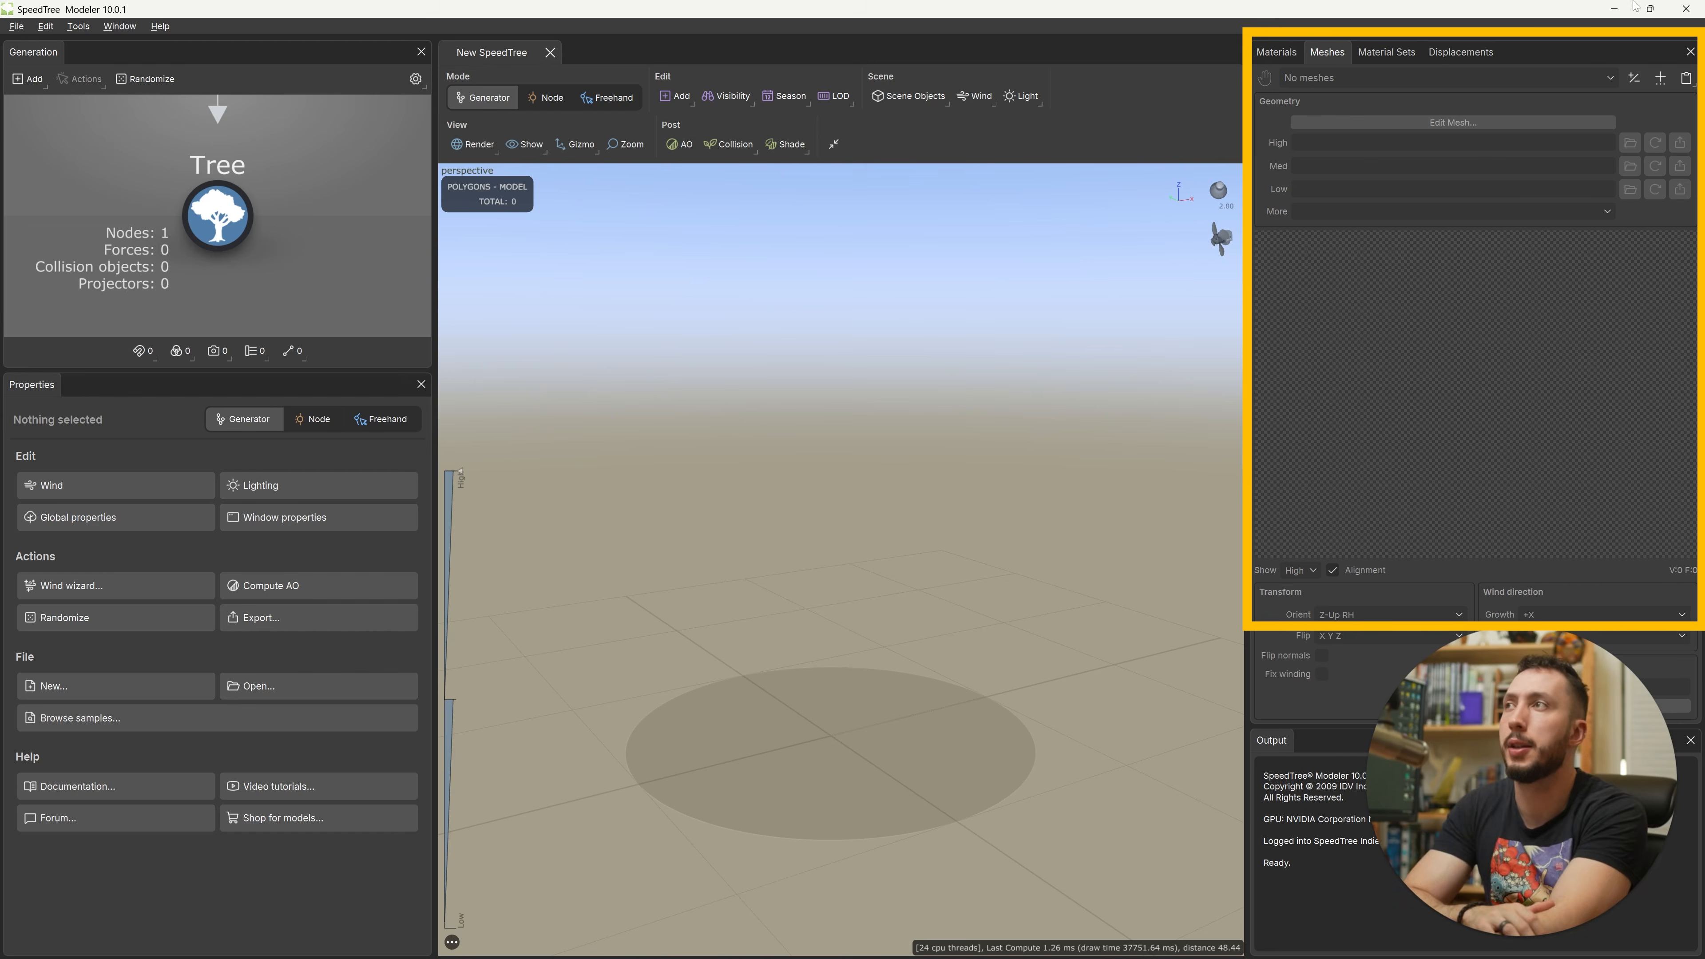
click(1275, 52)
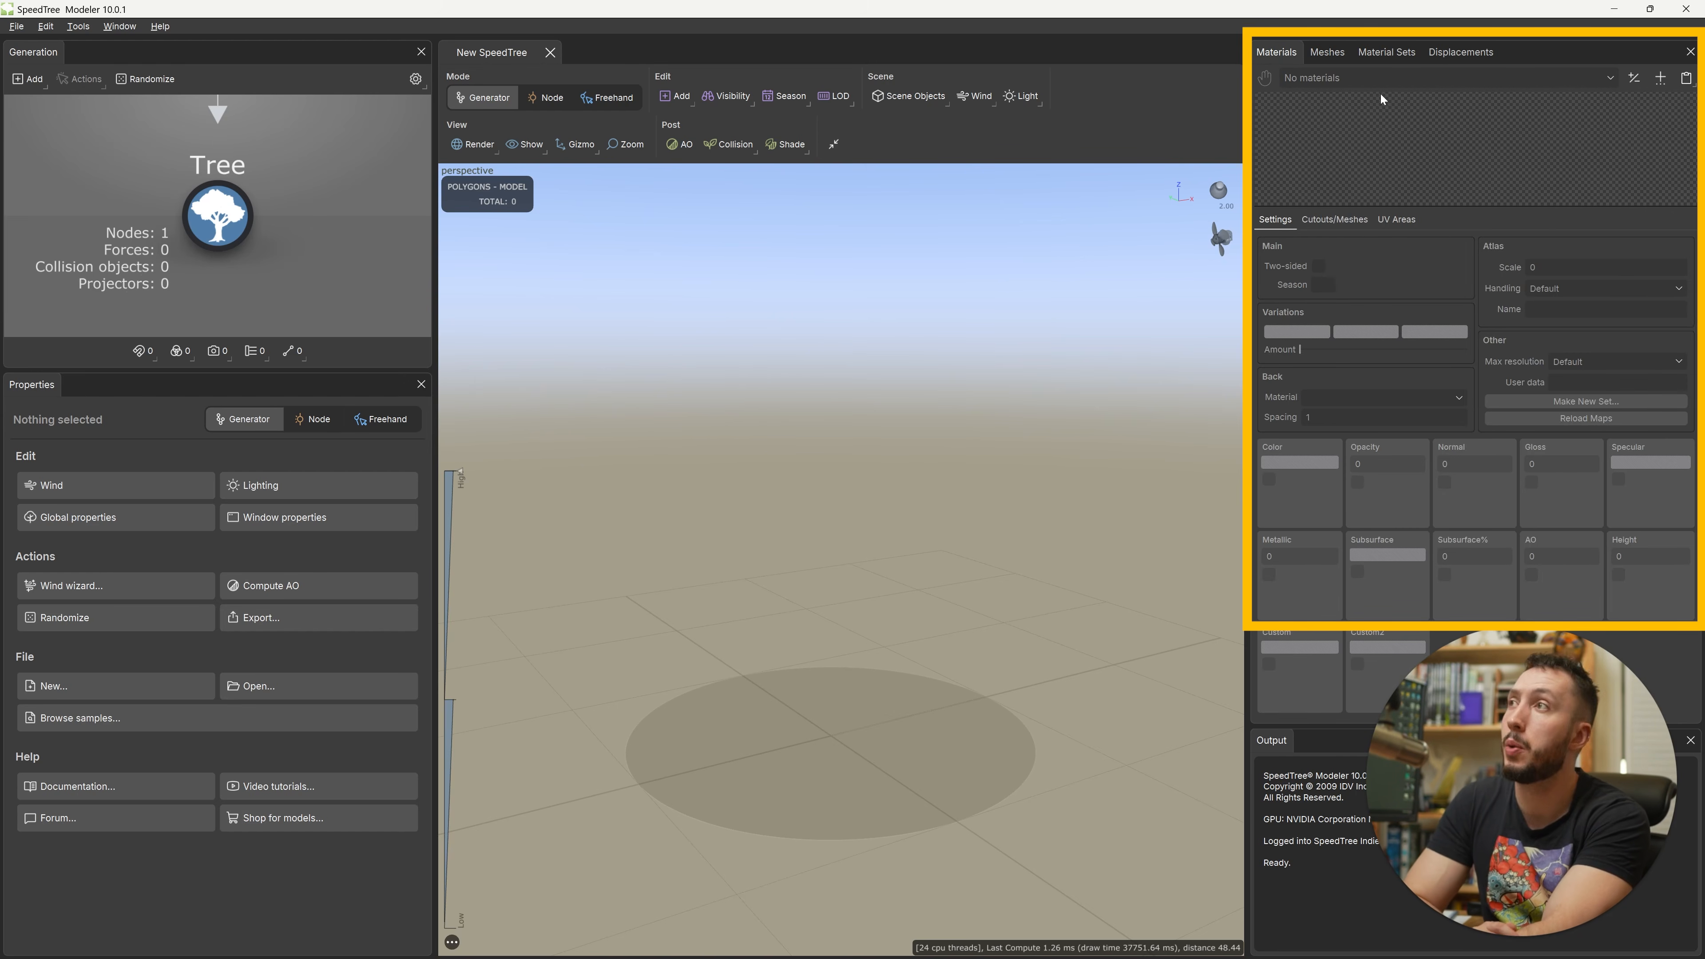
click(1327, 52)
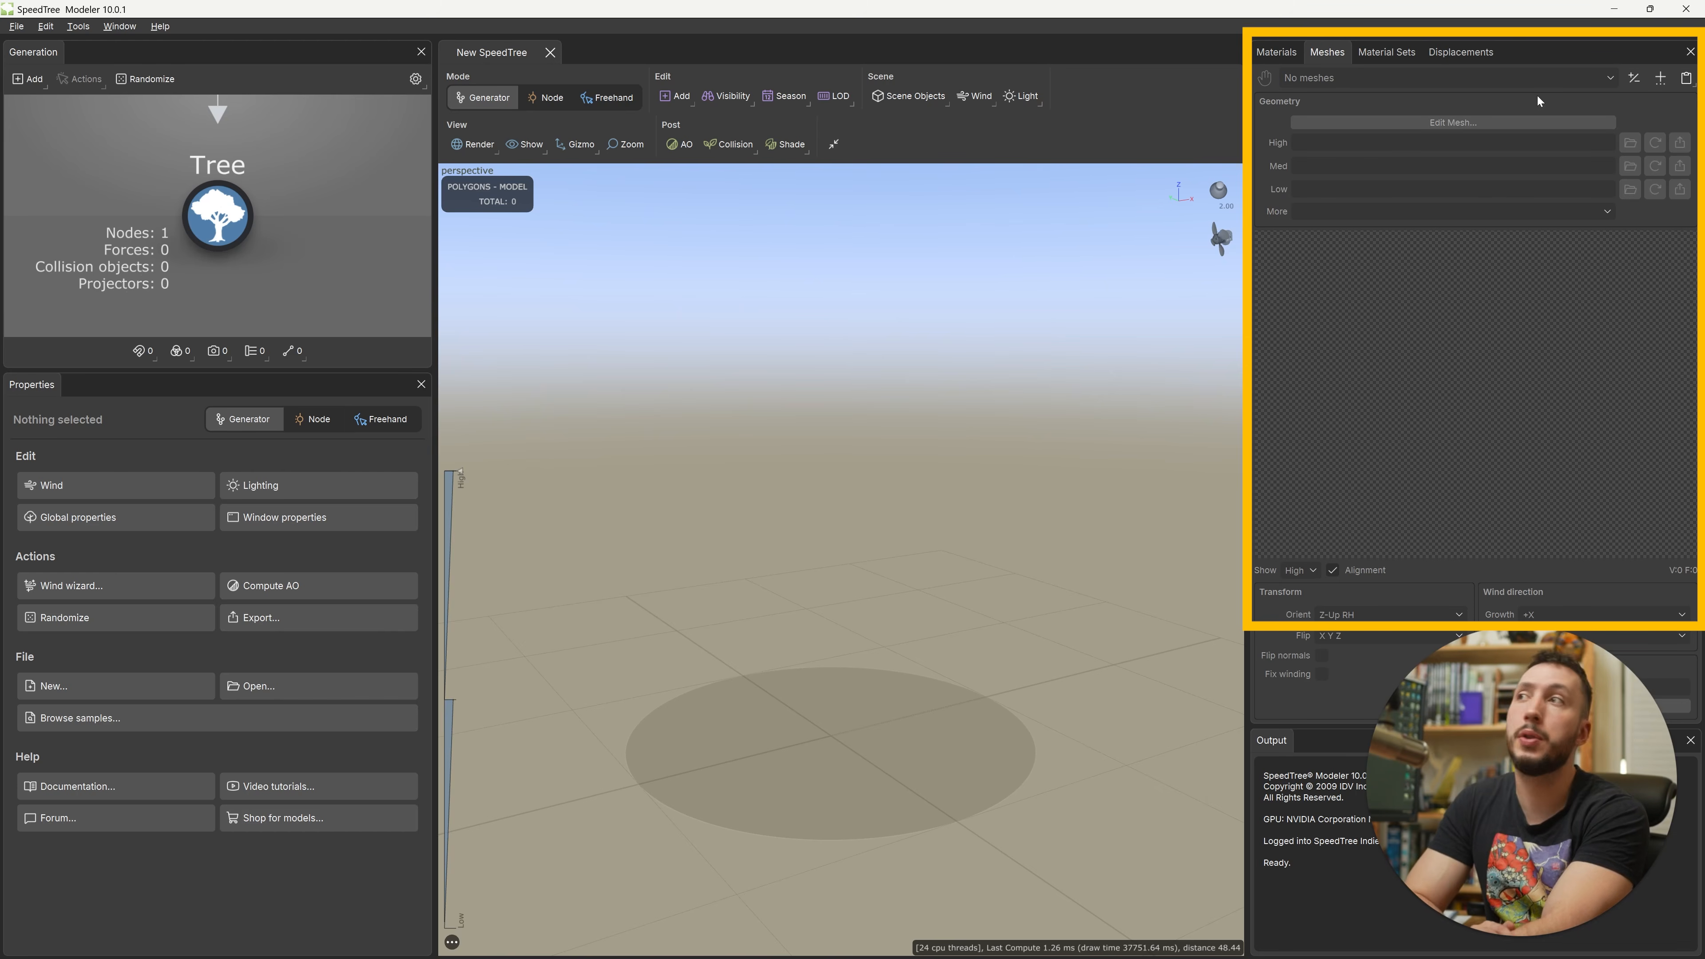
click(1384, 50)
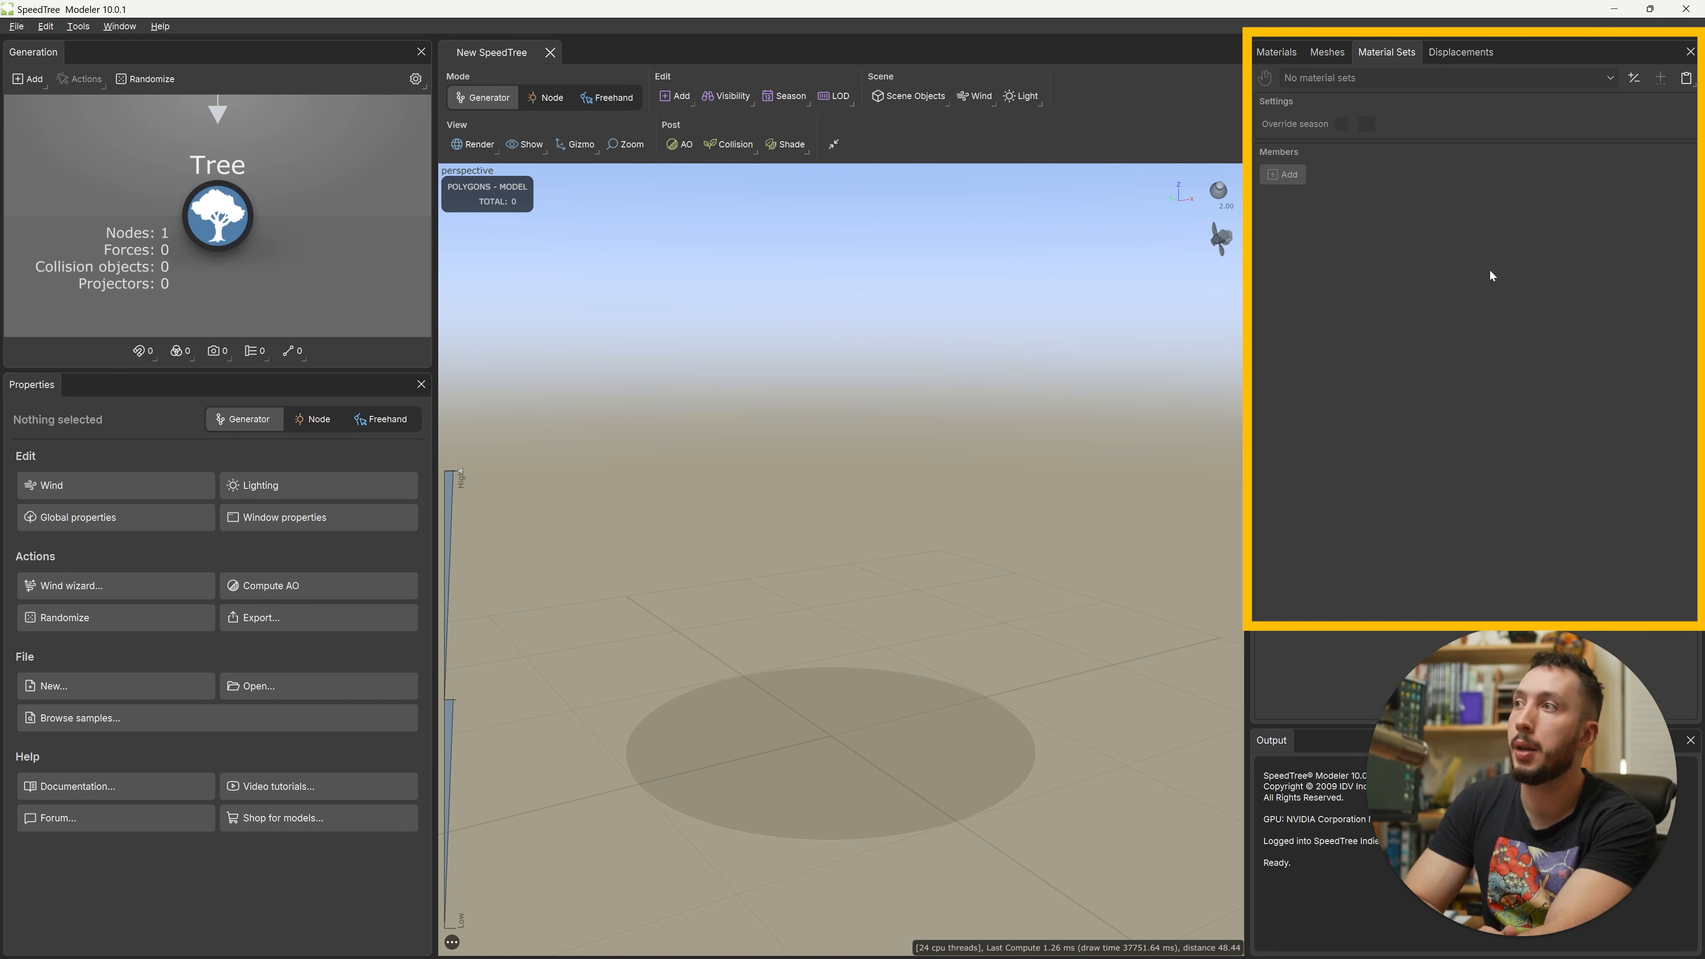
click(1461, 52)
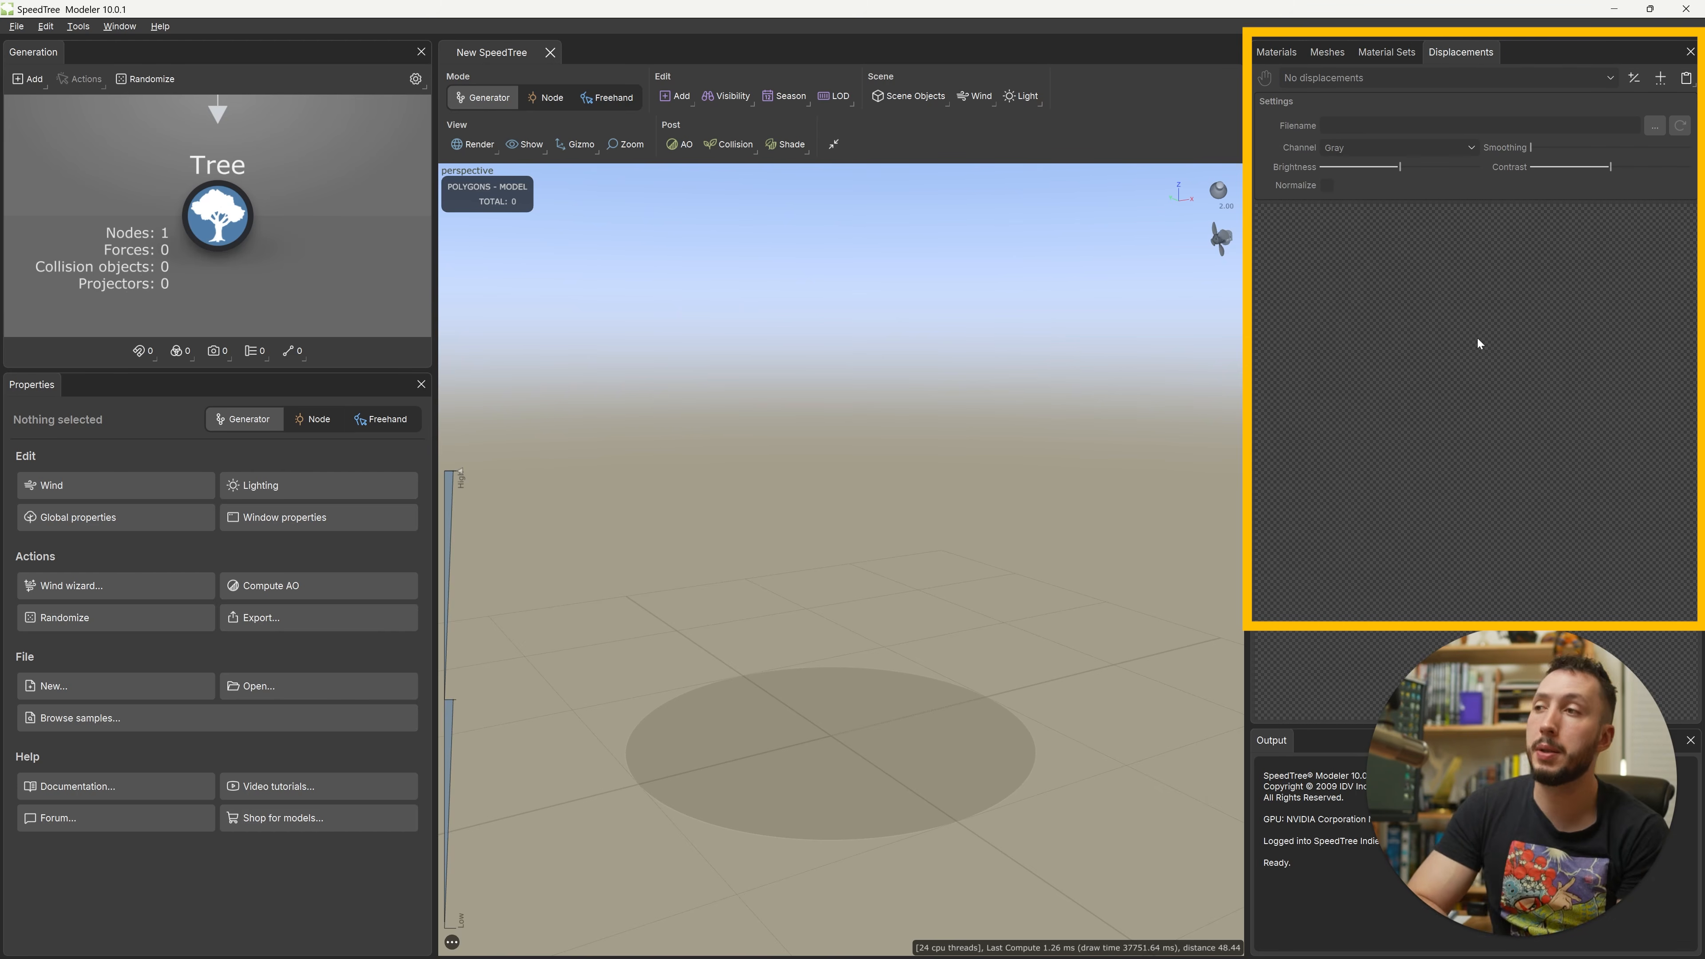
click(1279, 51)
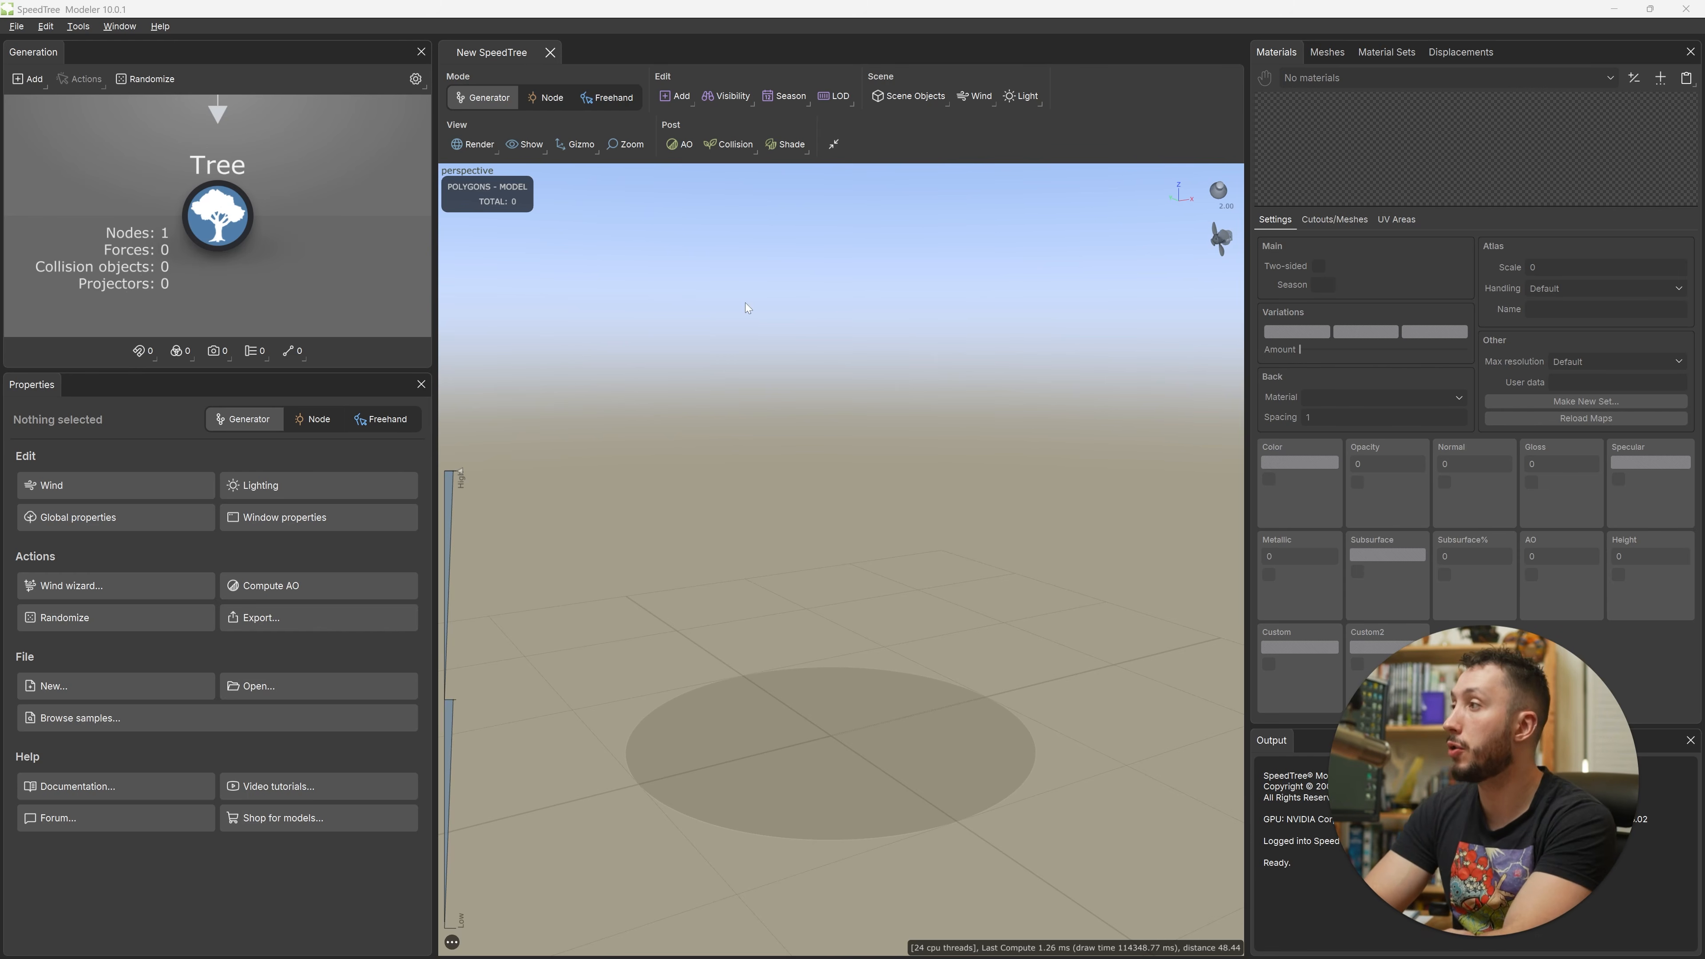
Step: Add a Trunk generator to the Tree generator
right_click(835, 598)
mouse_move(904, 190)
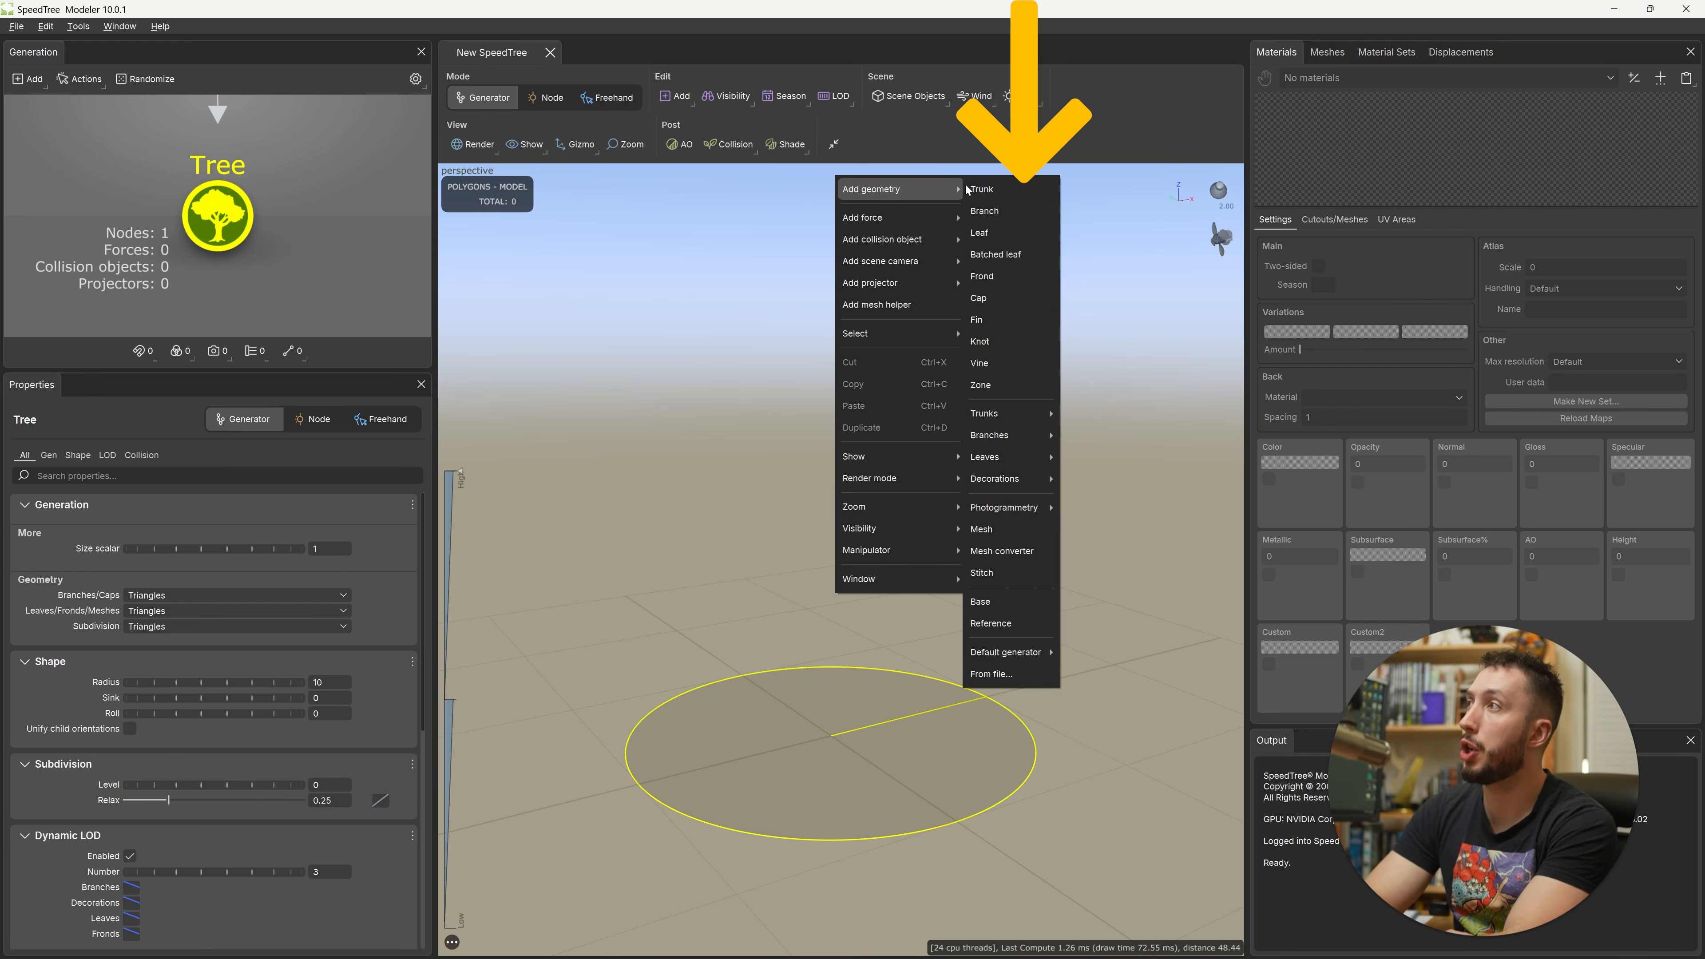
click(790, 19)
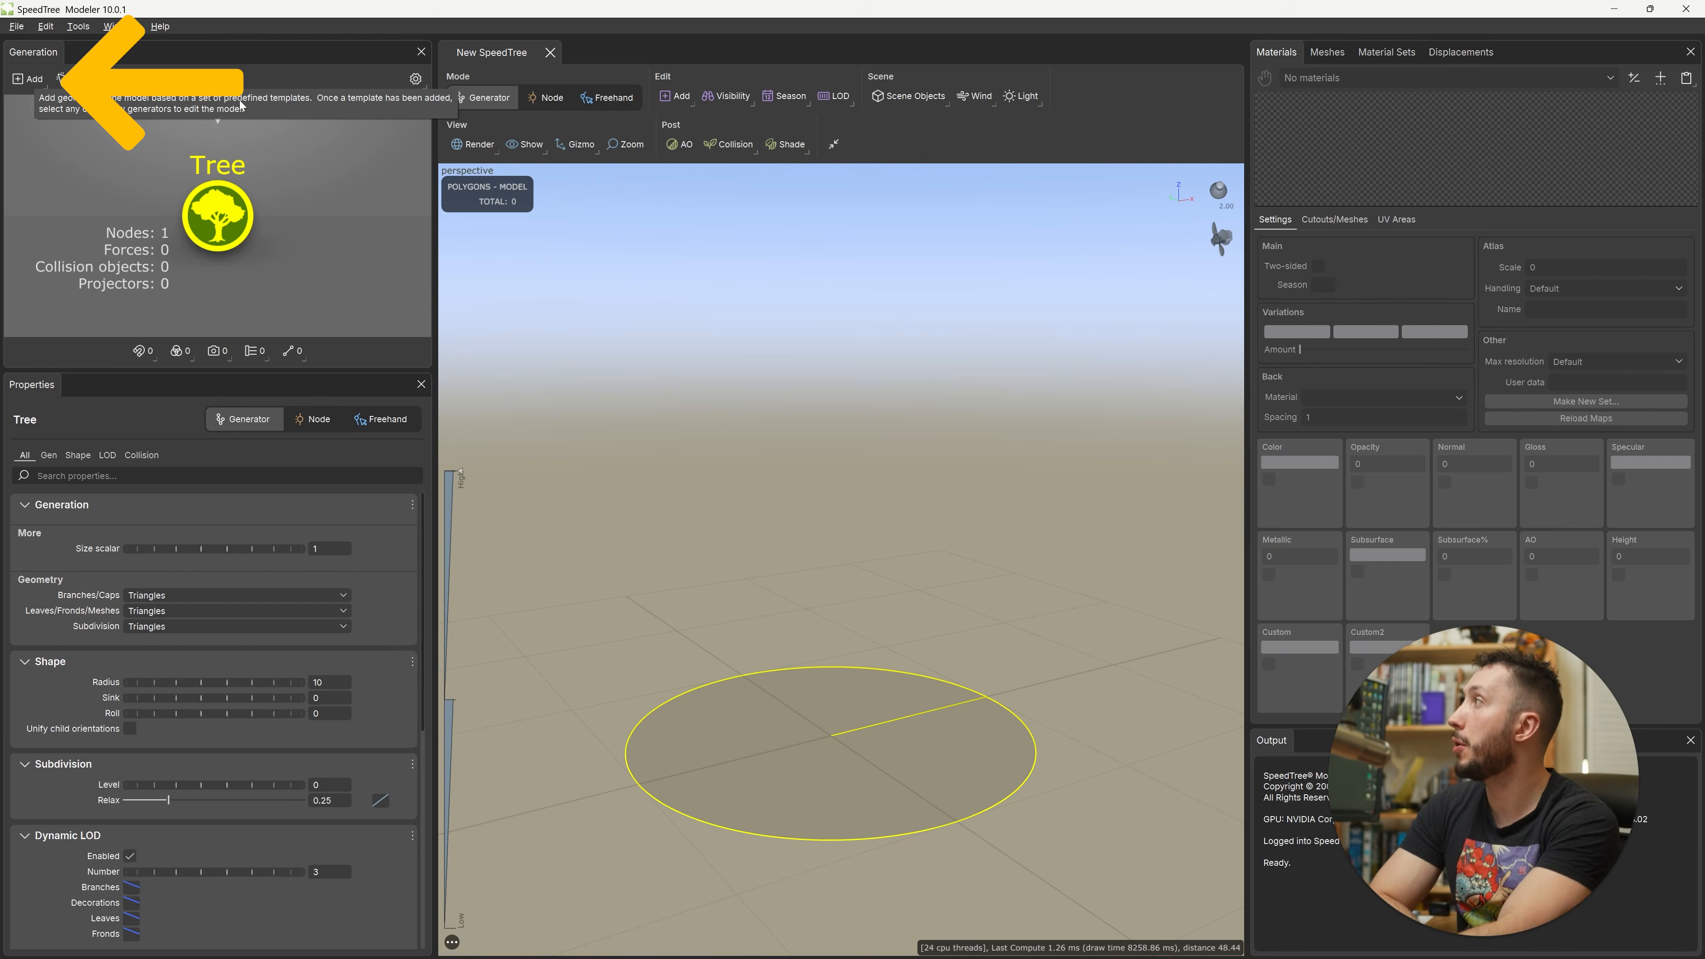
click(27, 79)
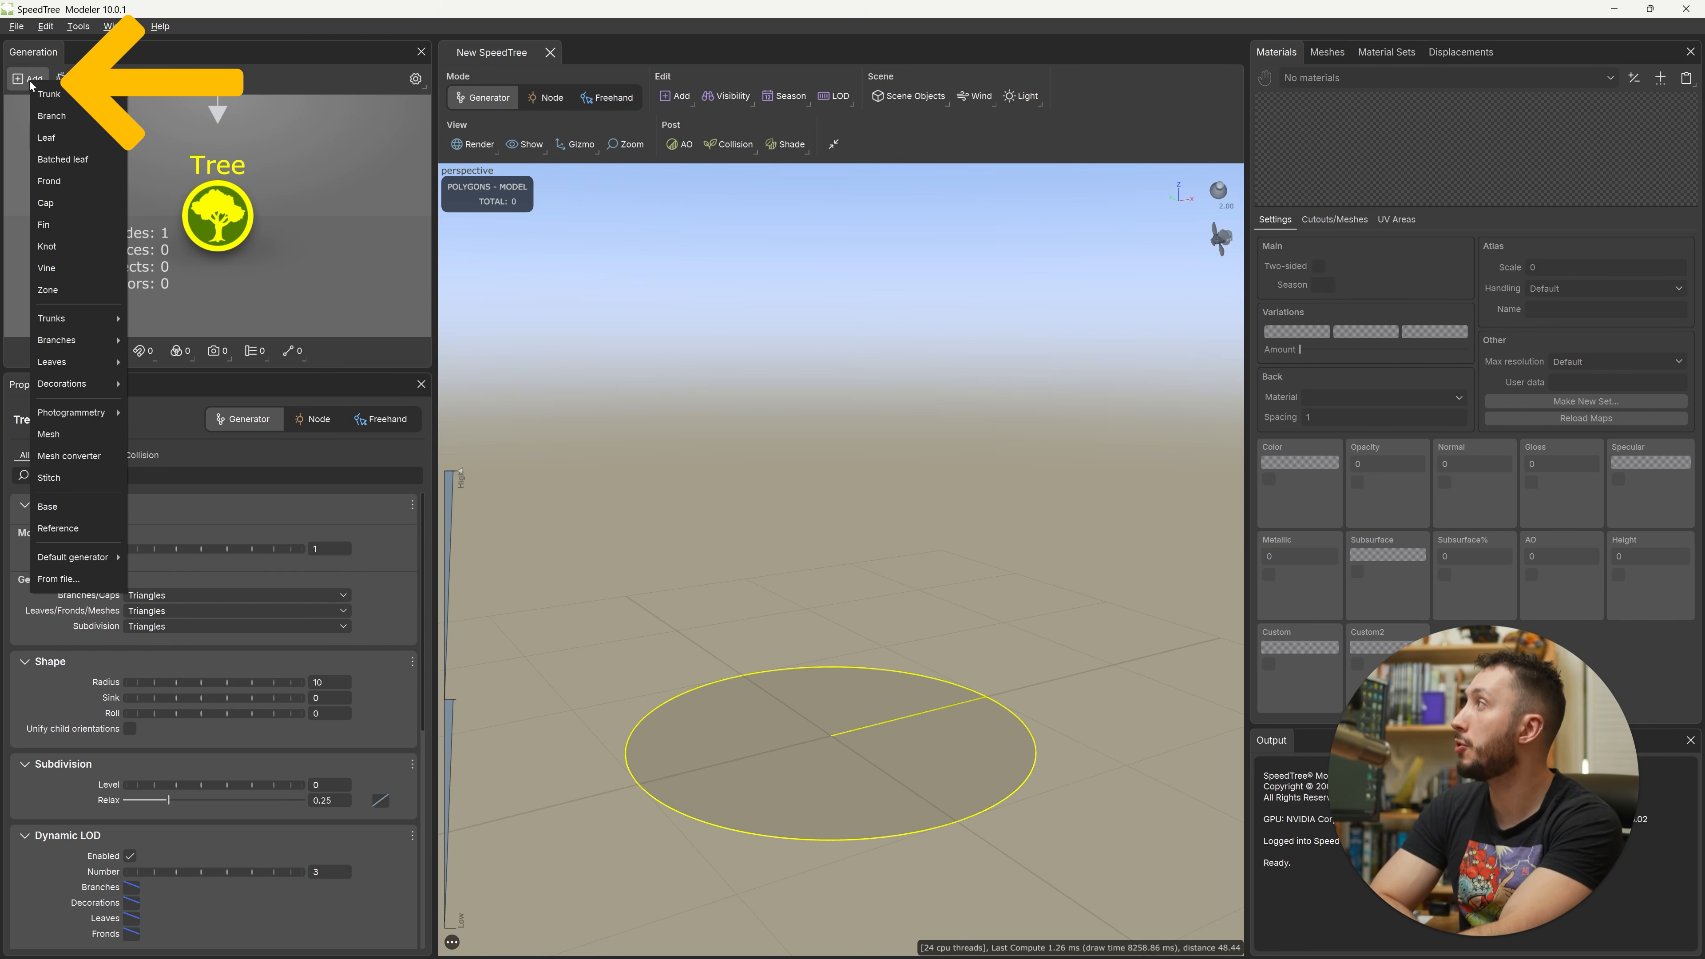
key(Escape)
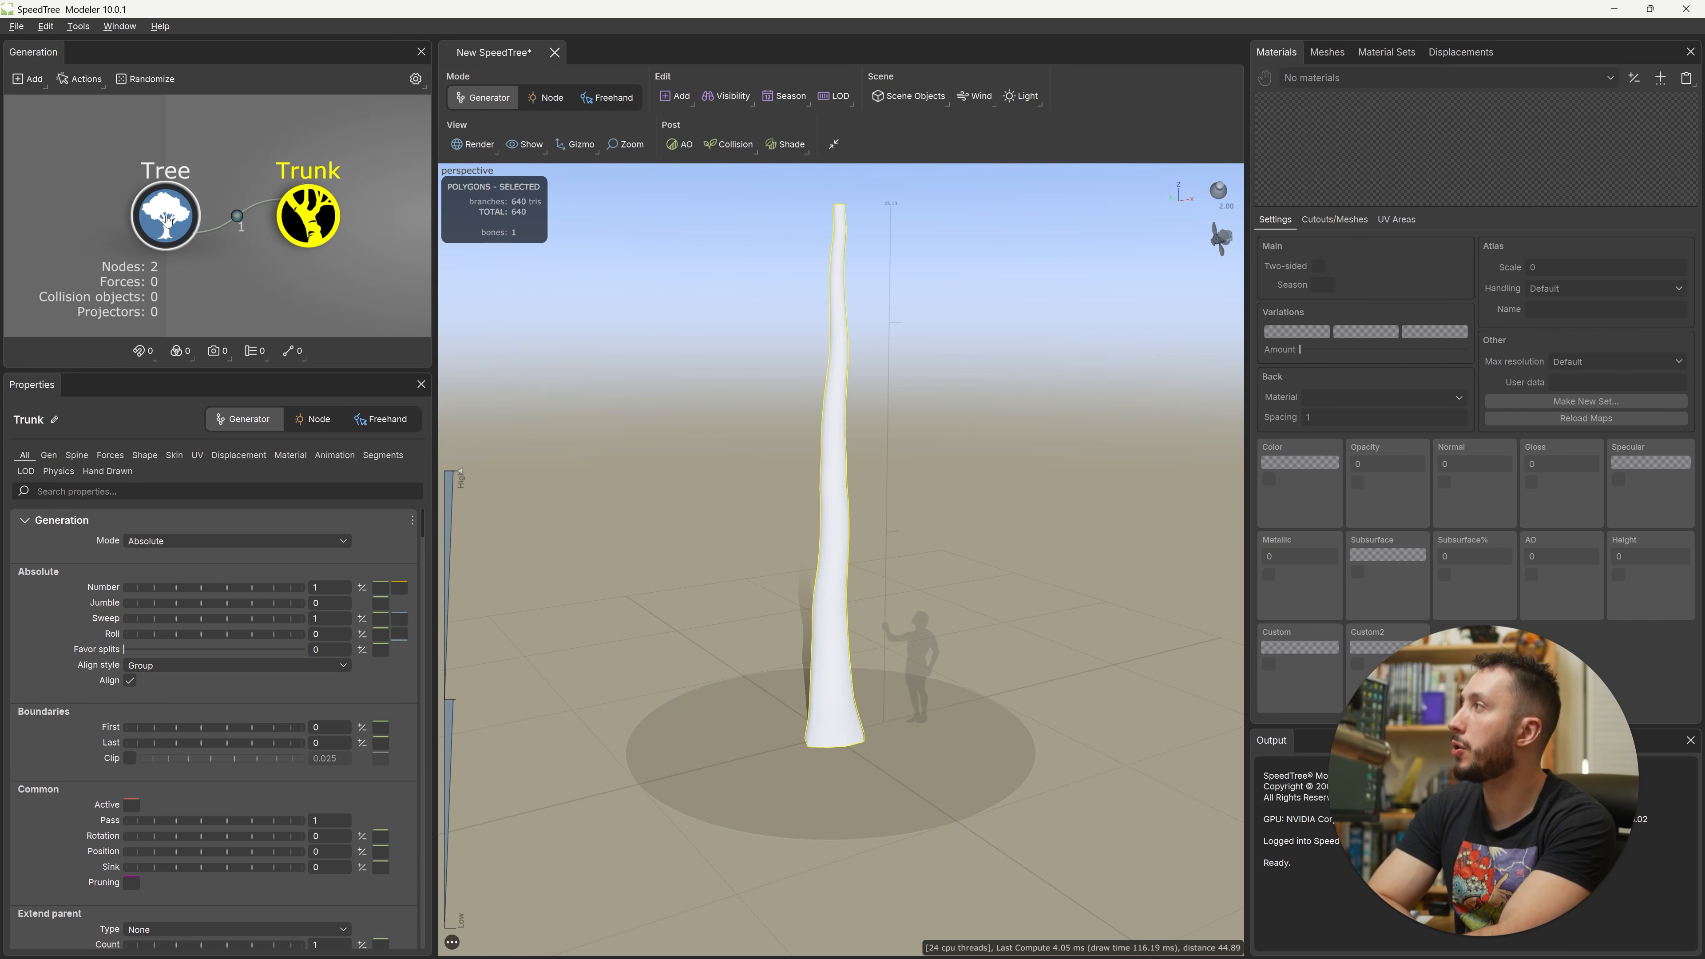
scroll(839, 646, up, 3)
scroll(839, 645, down, 5)
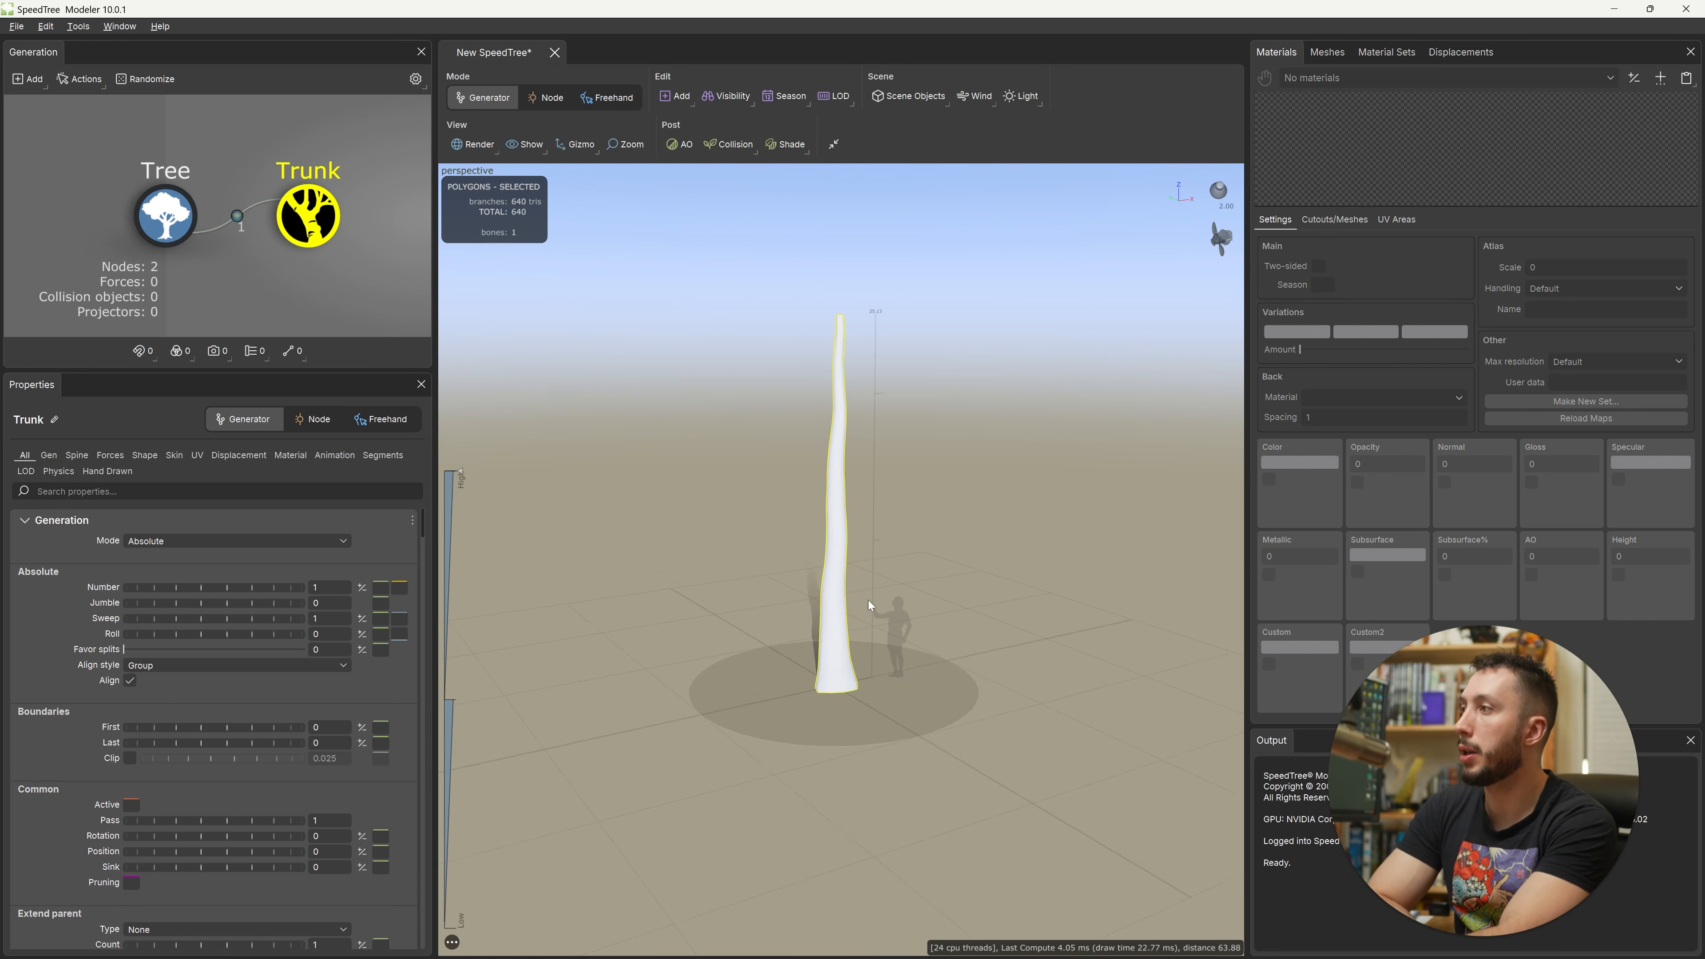
drag(868, 600, 902, 595)
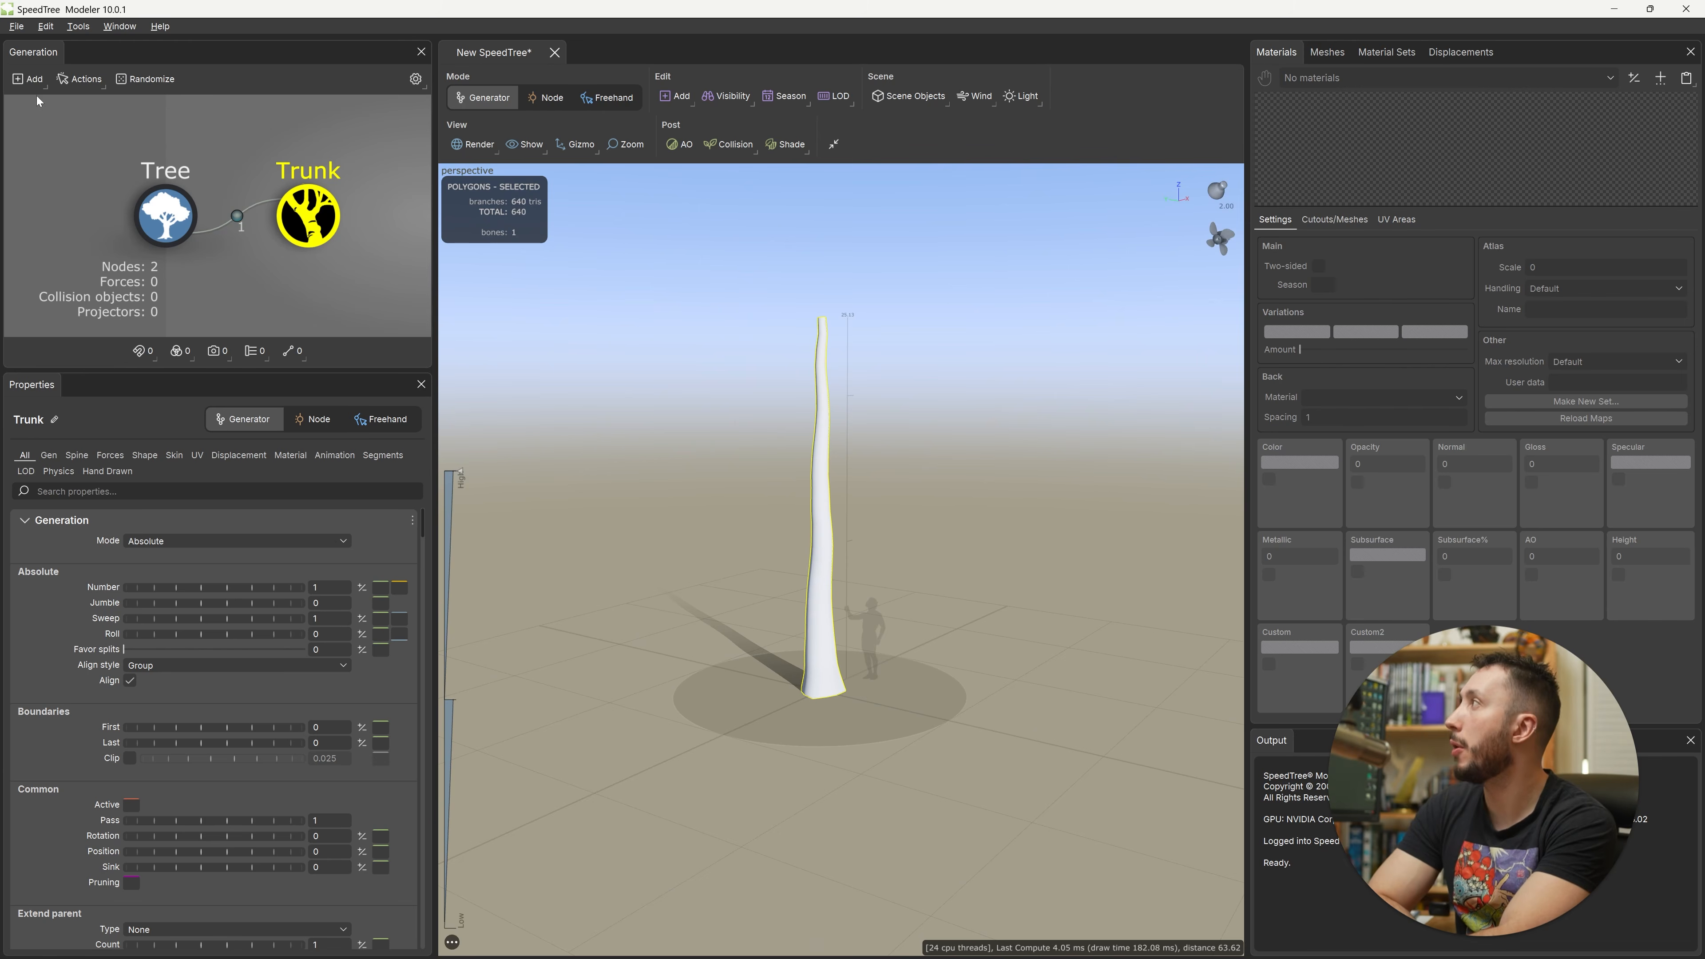
Step: View the list of addable generator types and compare the properties of the Tree and Trunk generators
click(27, 78)
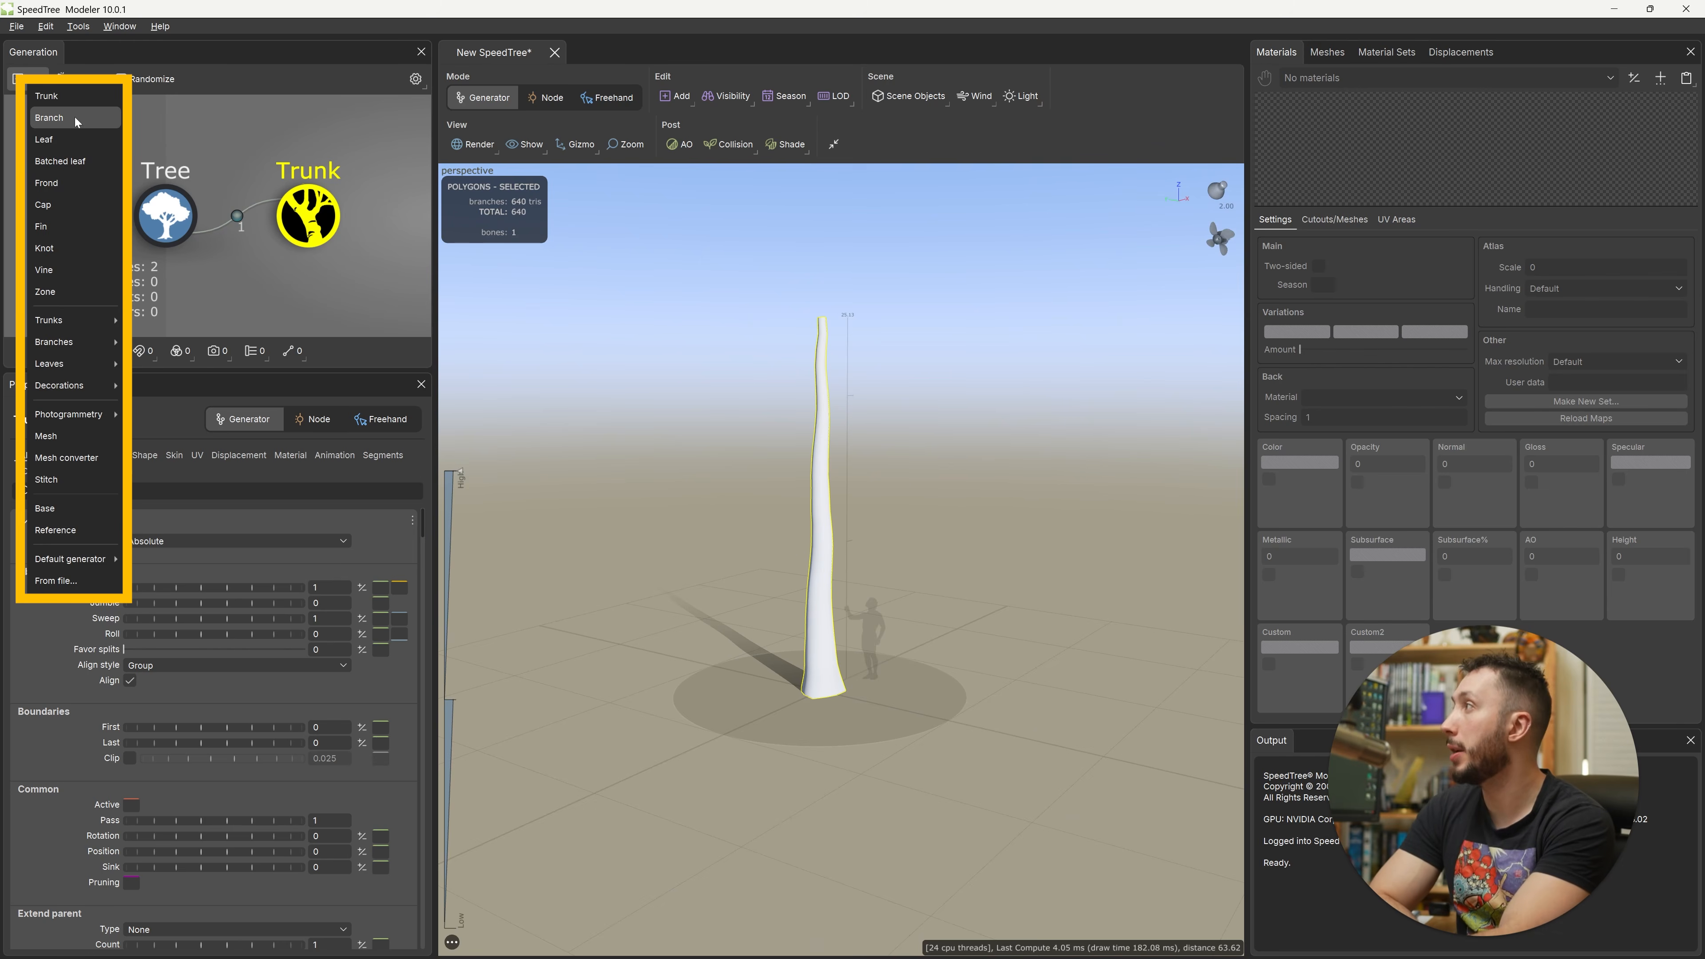
click(175, 156)
click(166, 215)
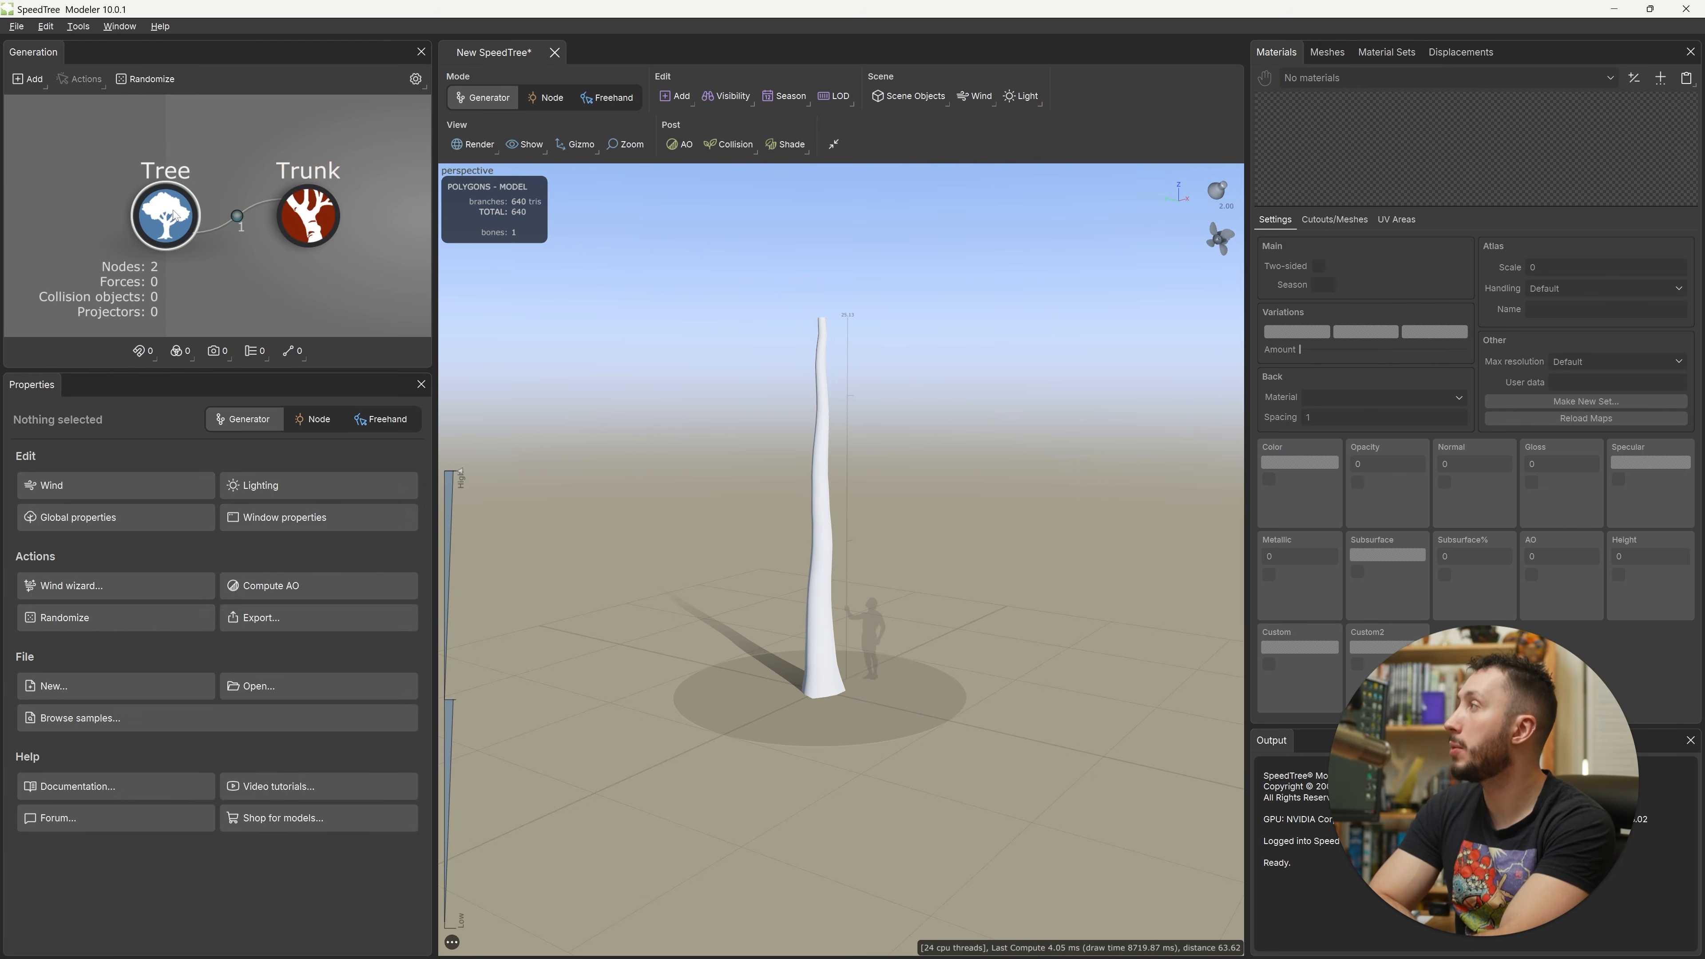
click(297, 213)
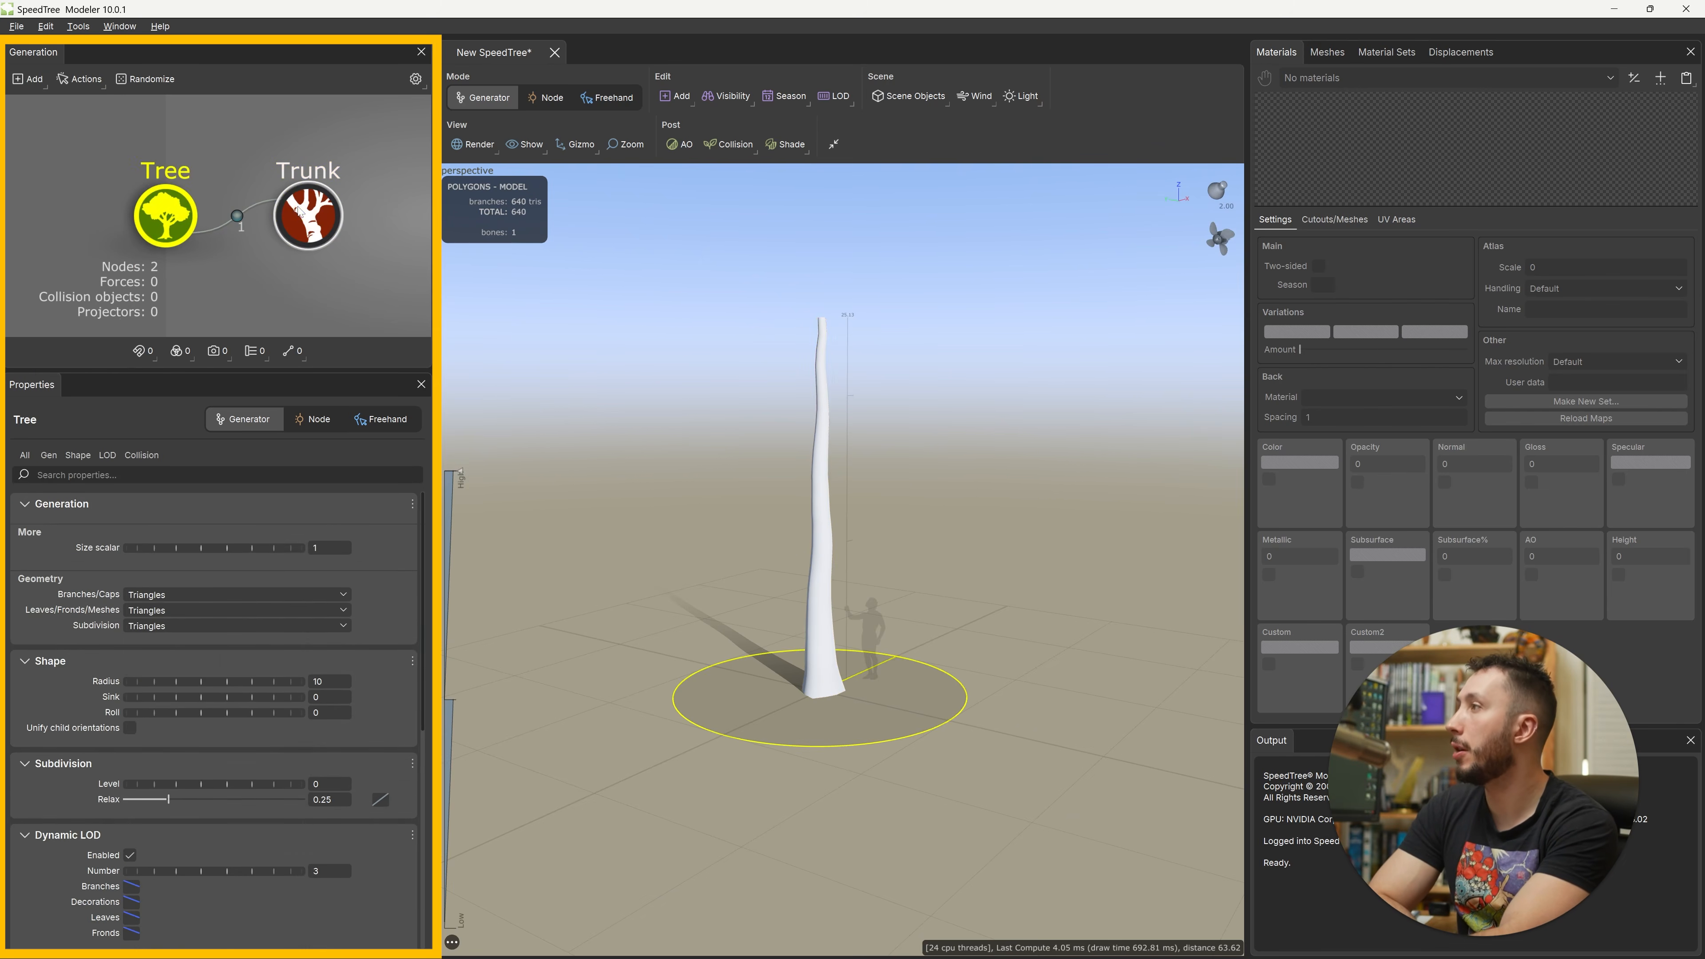
click(298, 214)
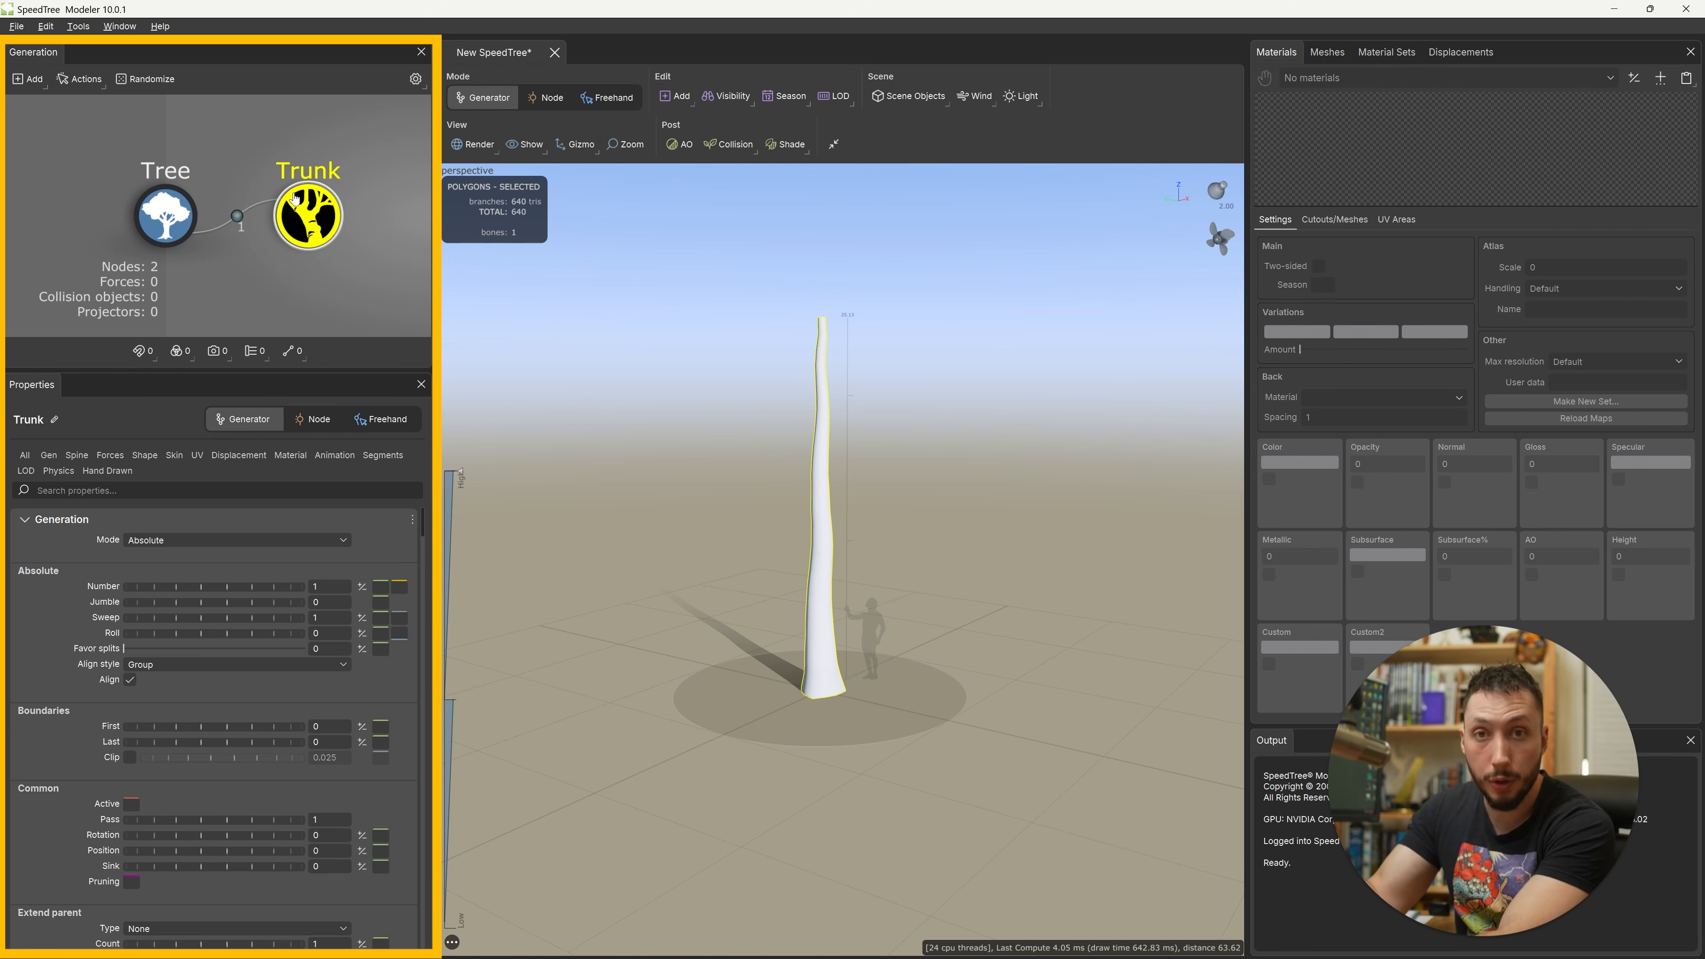
click(328, 221)
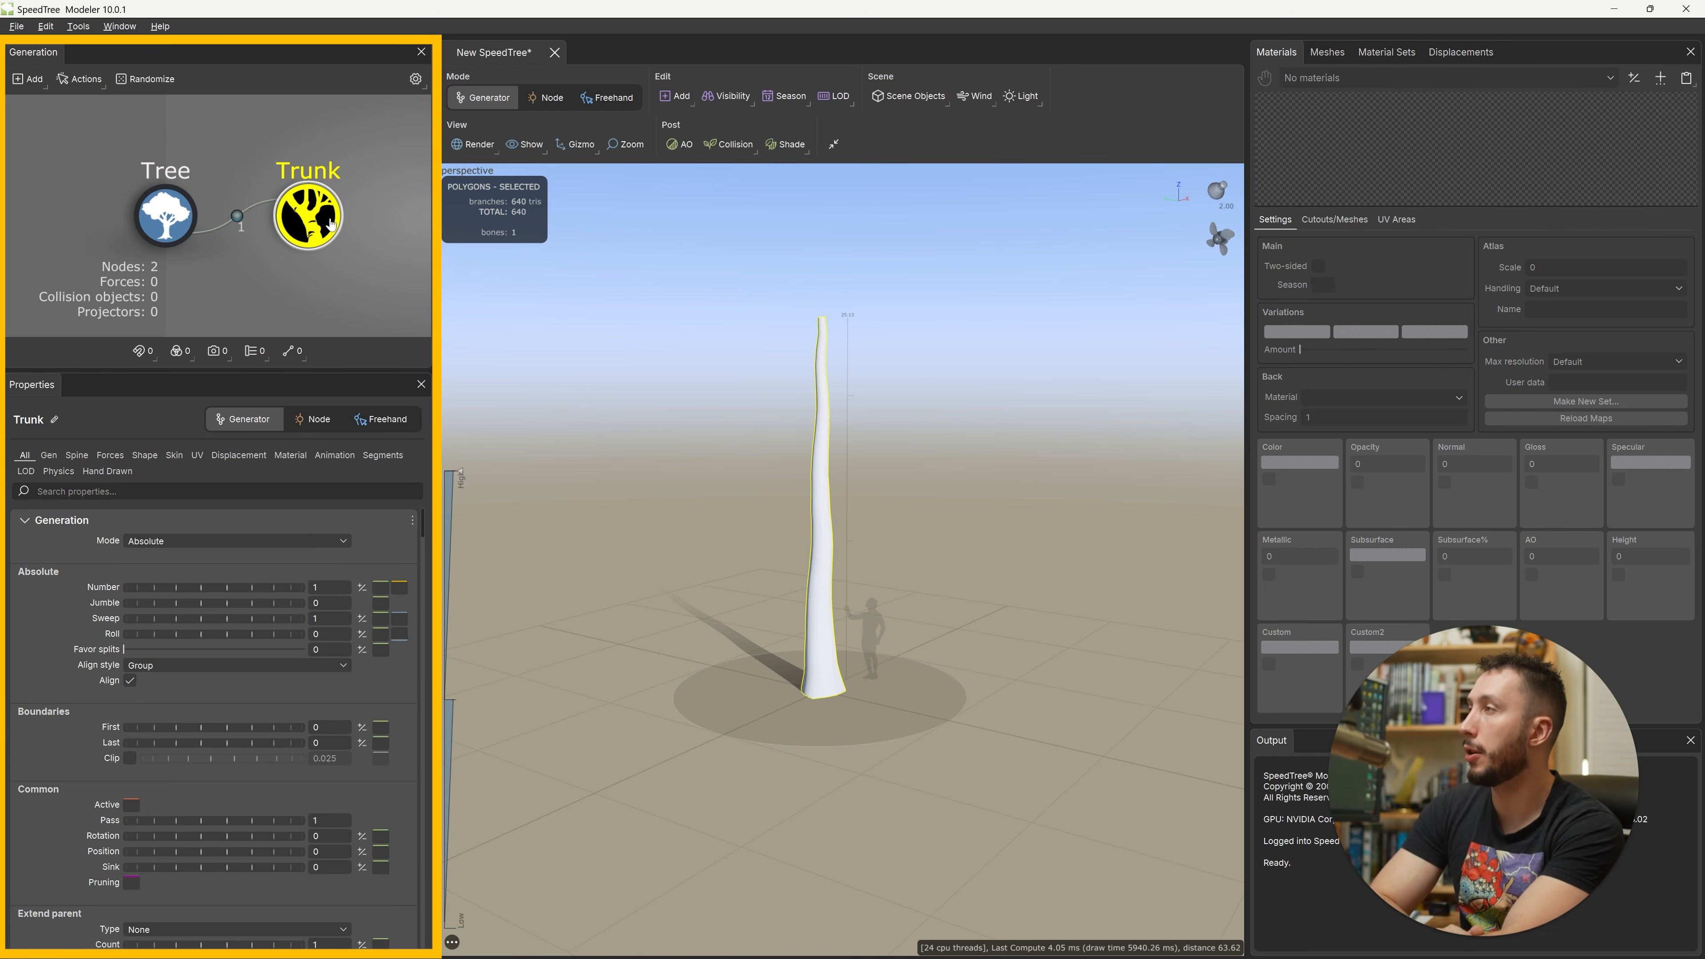
Step: Browse the addable generator categories, including the Branches and Photogrammetry types, and dismiss the list without adding anything
click(27, 78)
mouse_move(73, 326)
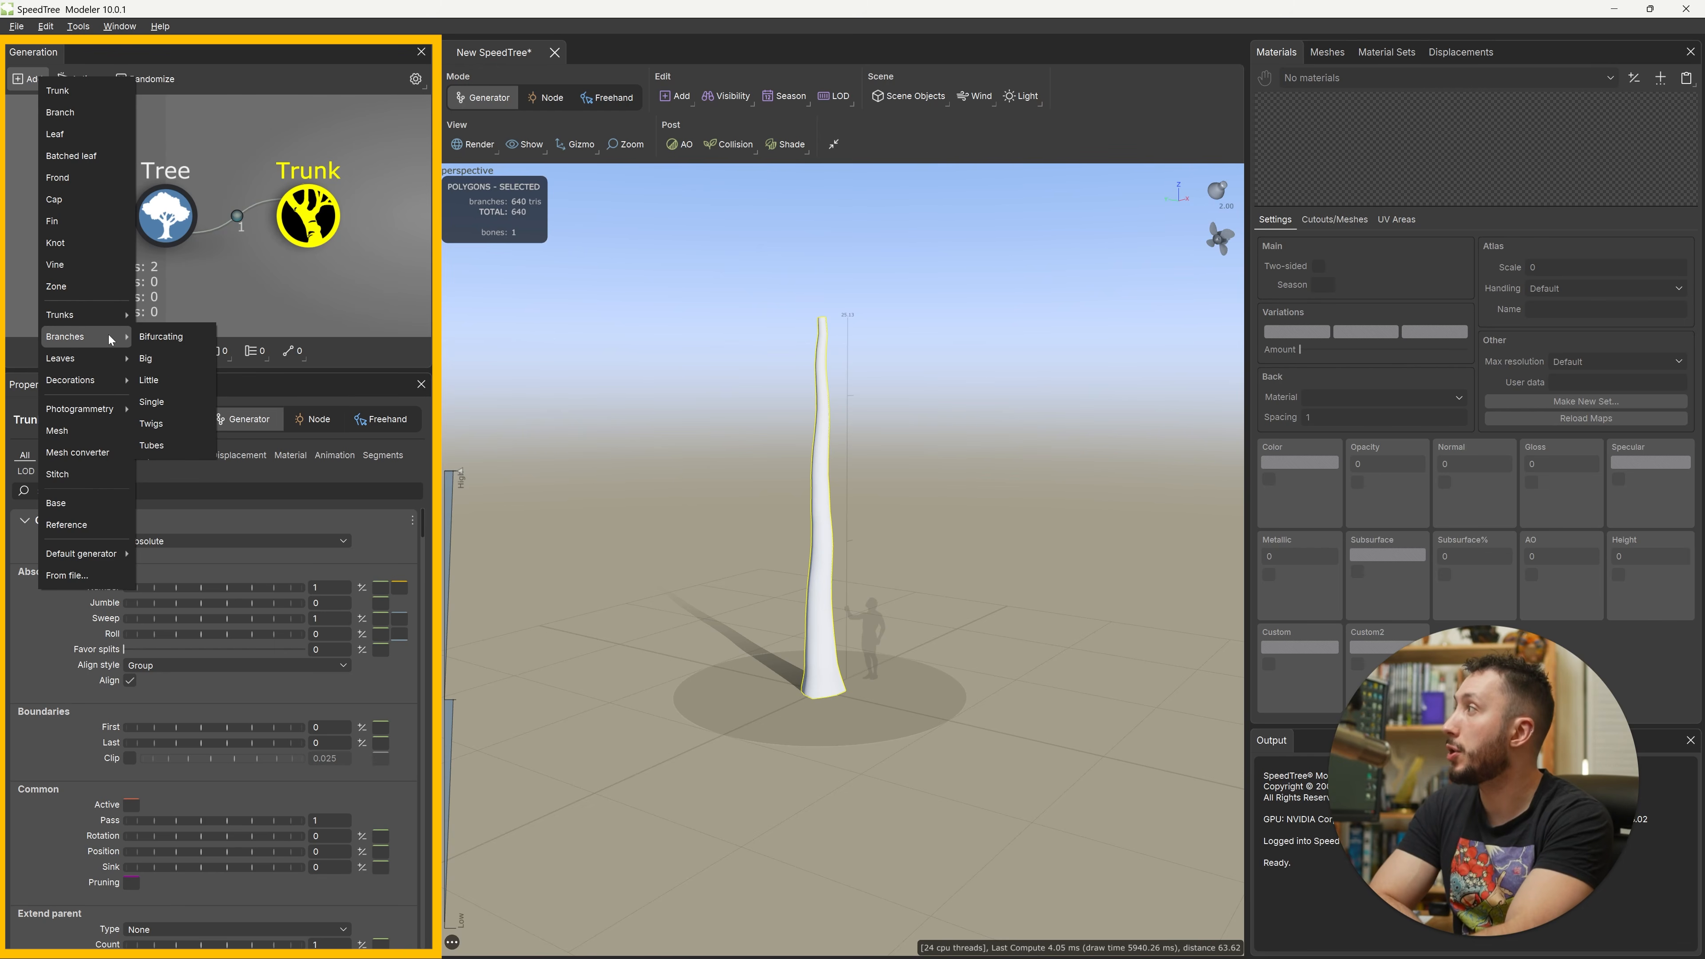
mouse_move(91, 359)
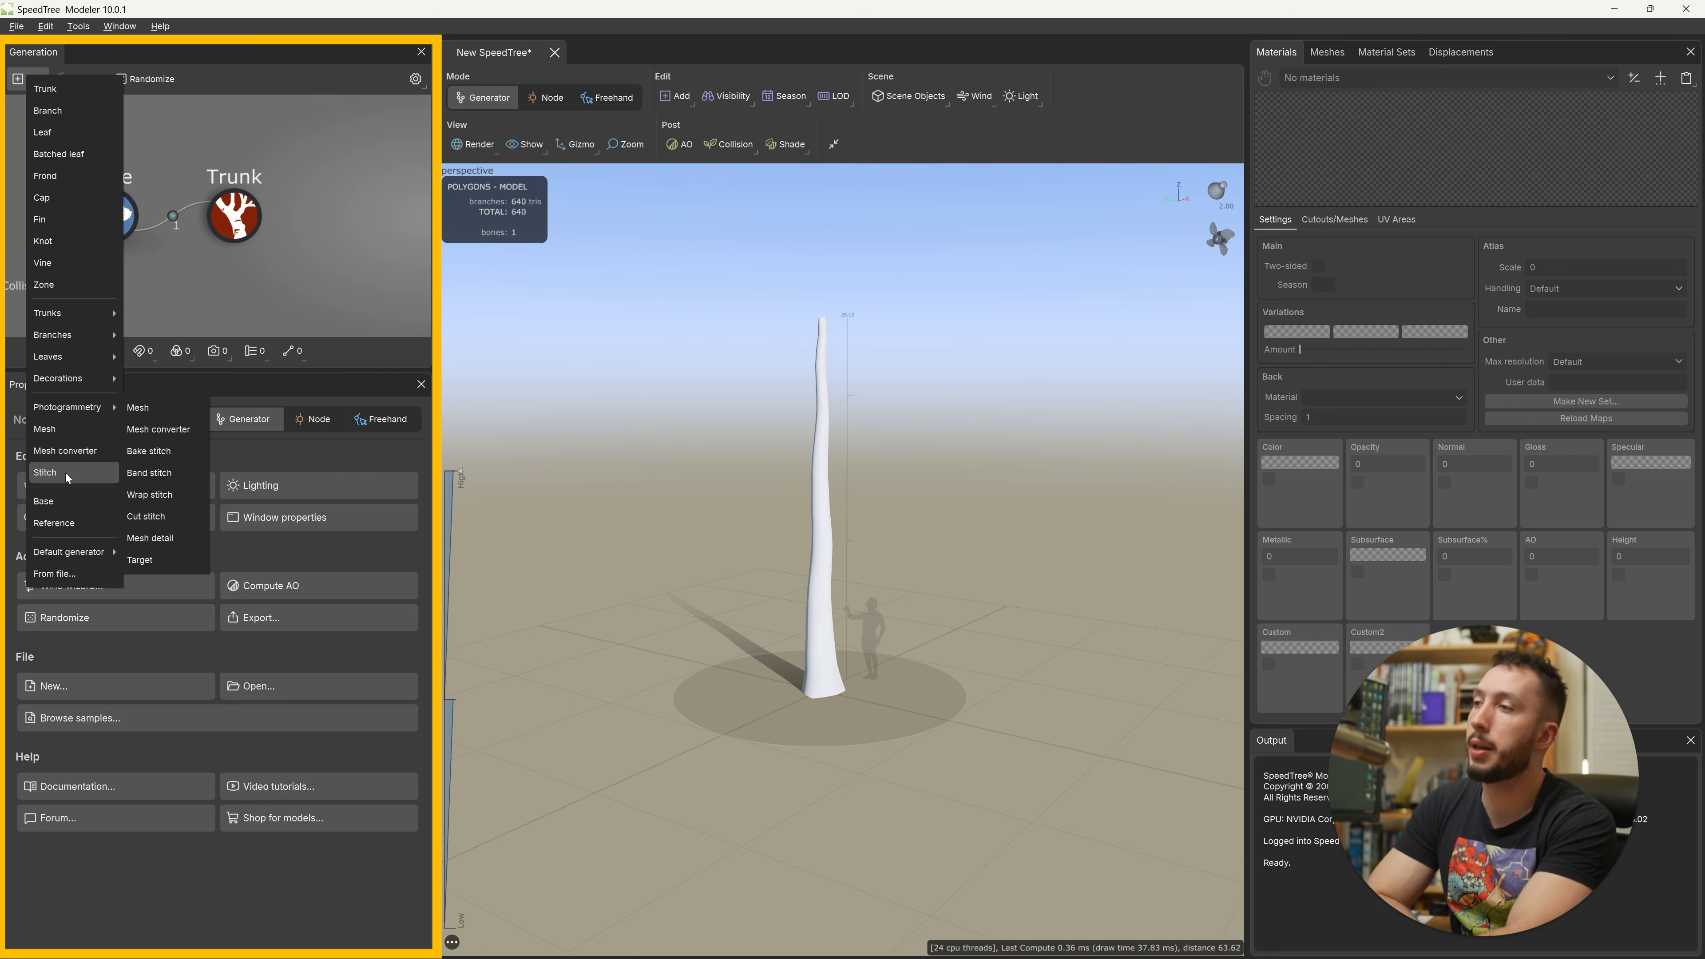
mouse_move(80, 412)
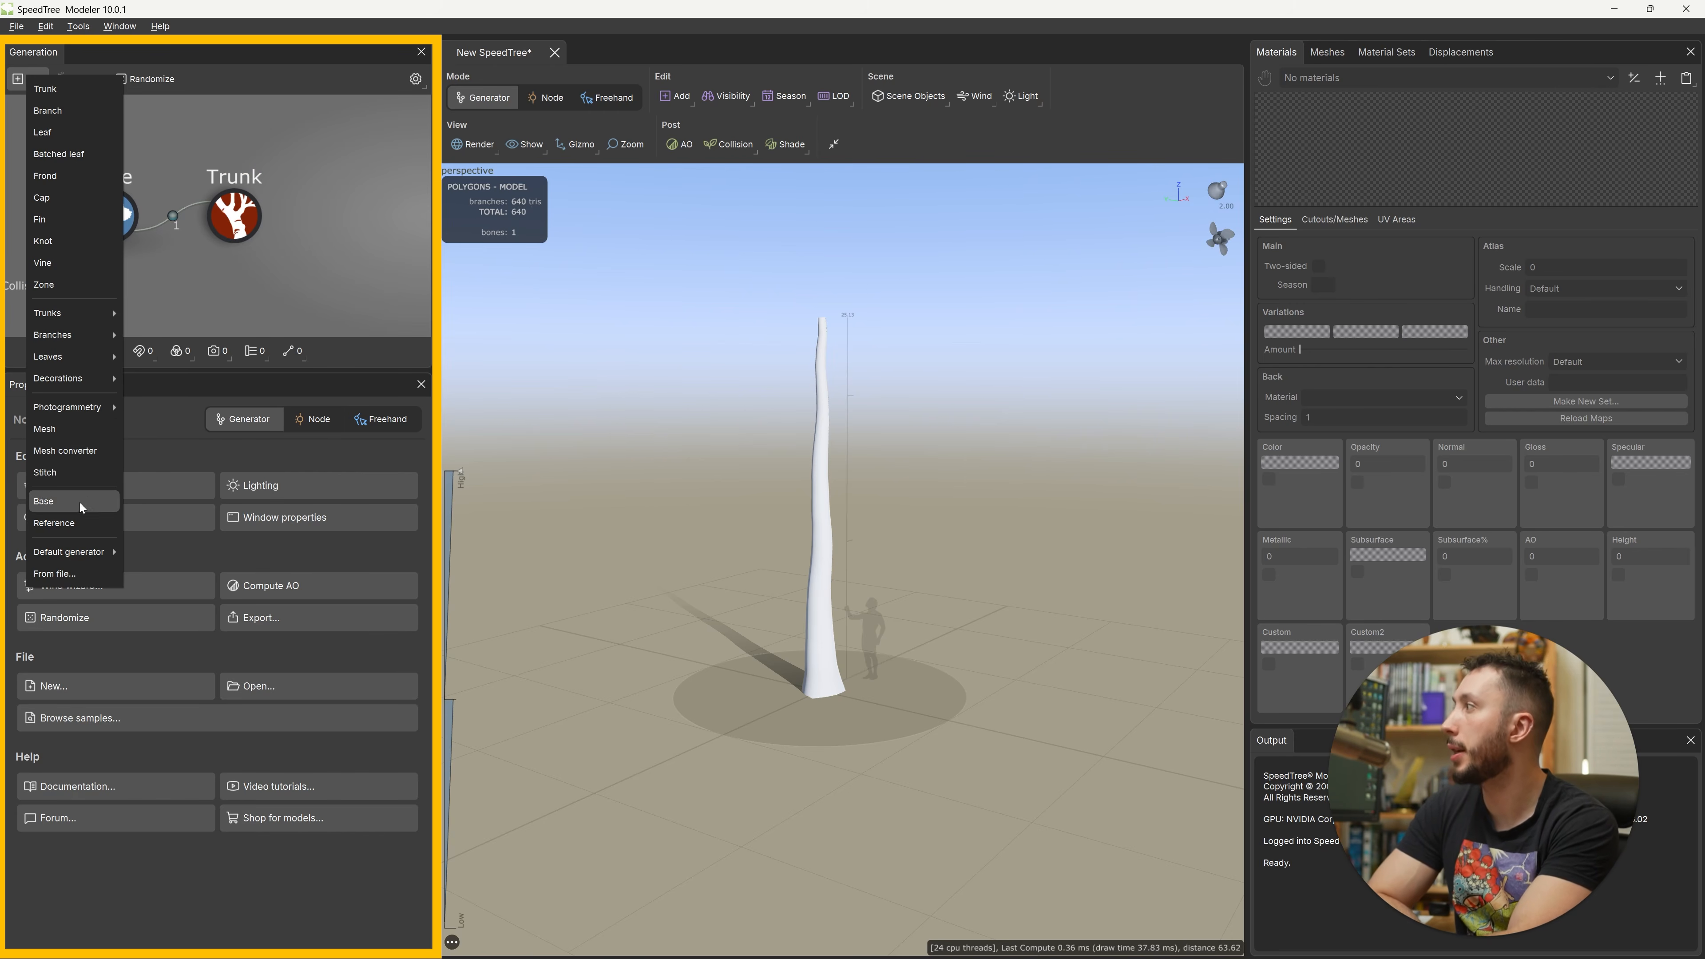
click(129, 234)
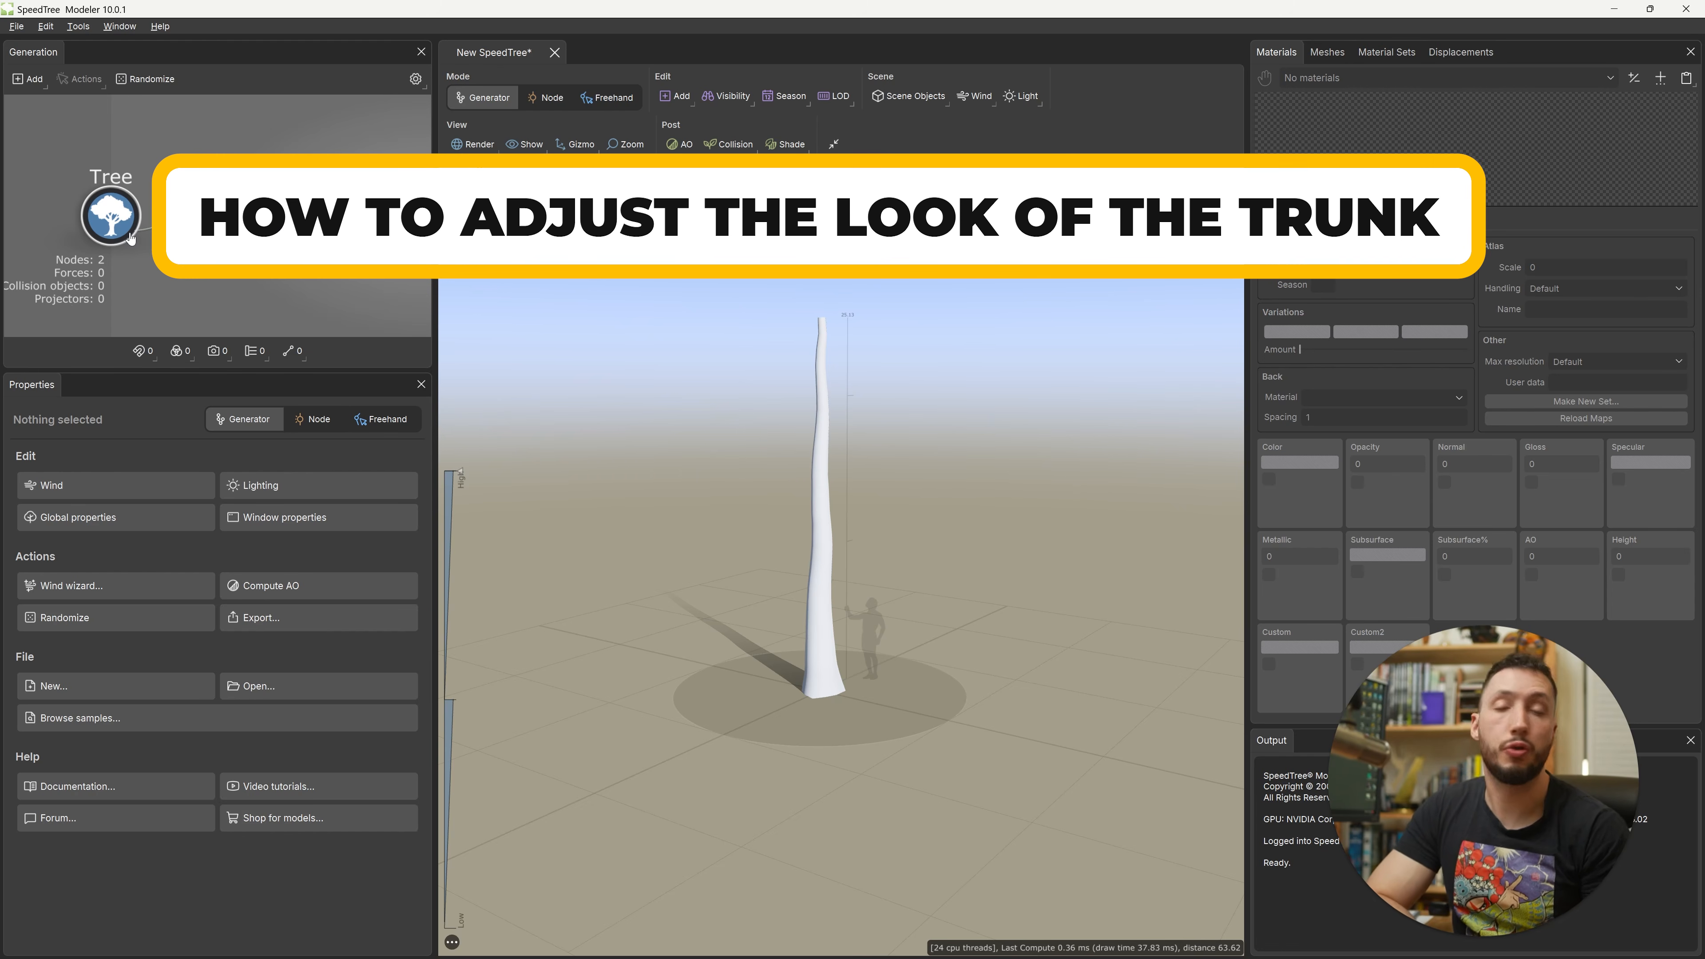
Step: Select the Trunk generator and widen the Properties panel slightly
click(249, 203)
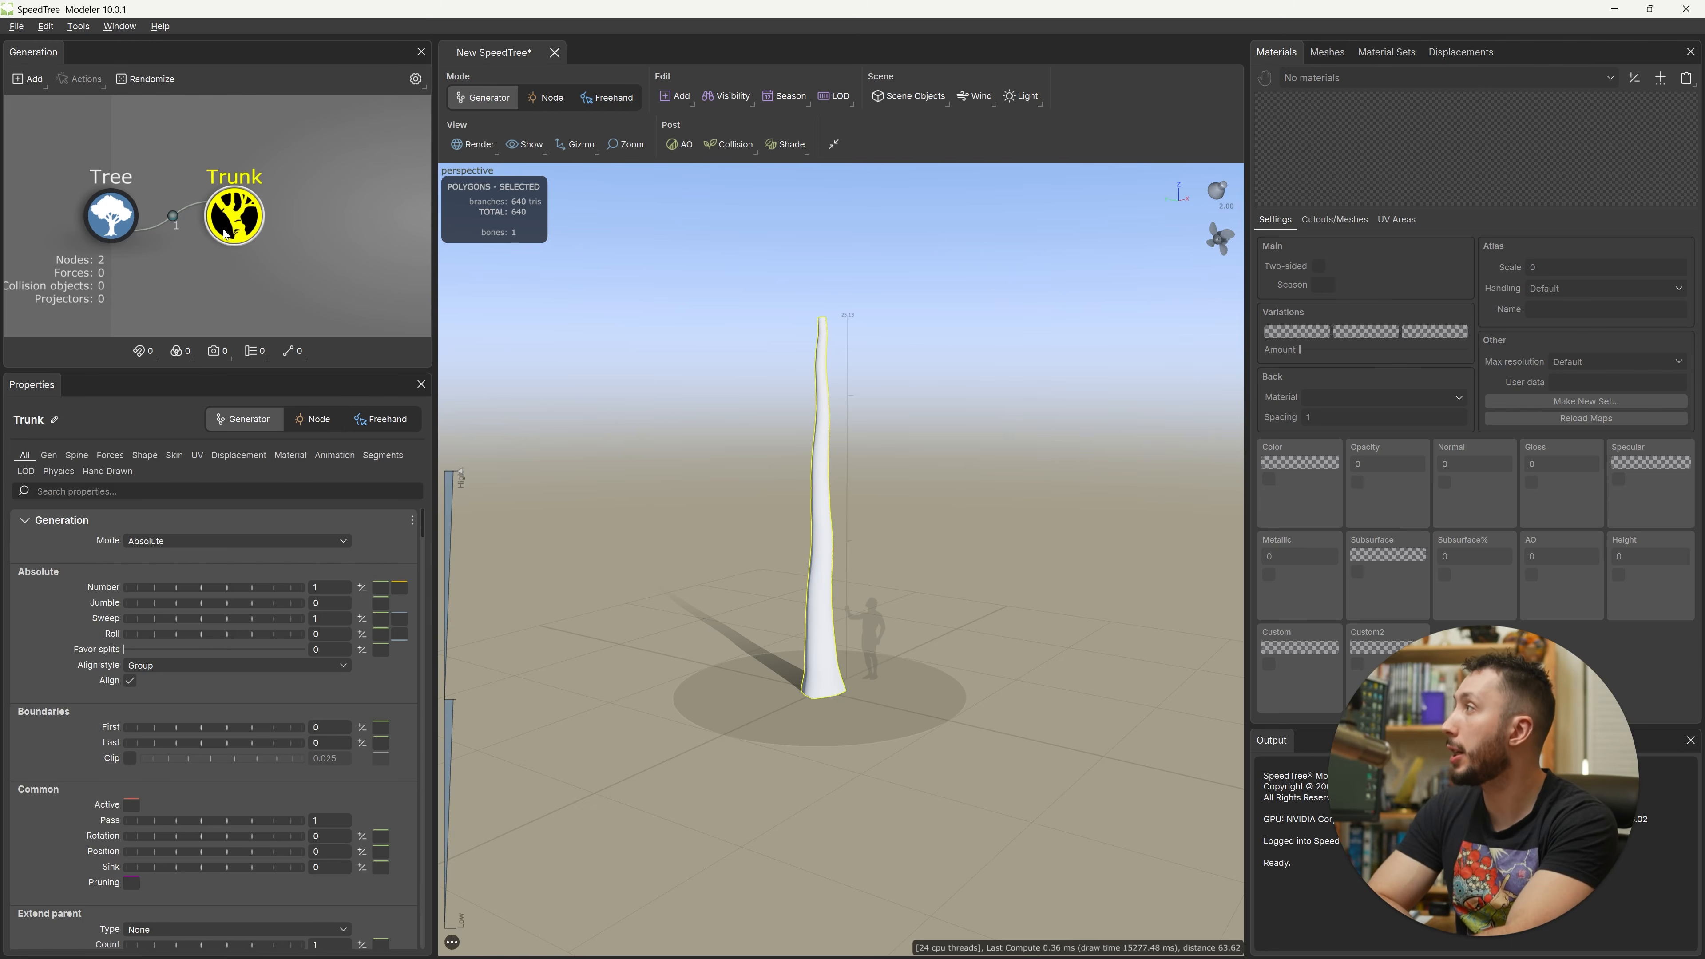
click(839, 562)
click(828, 557)
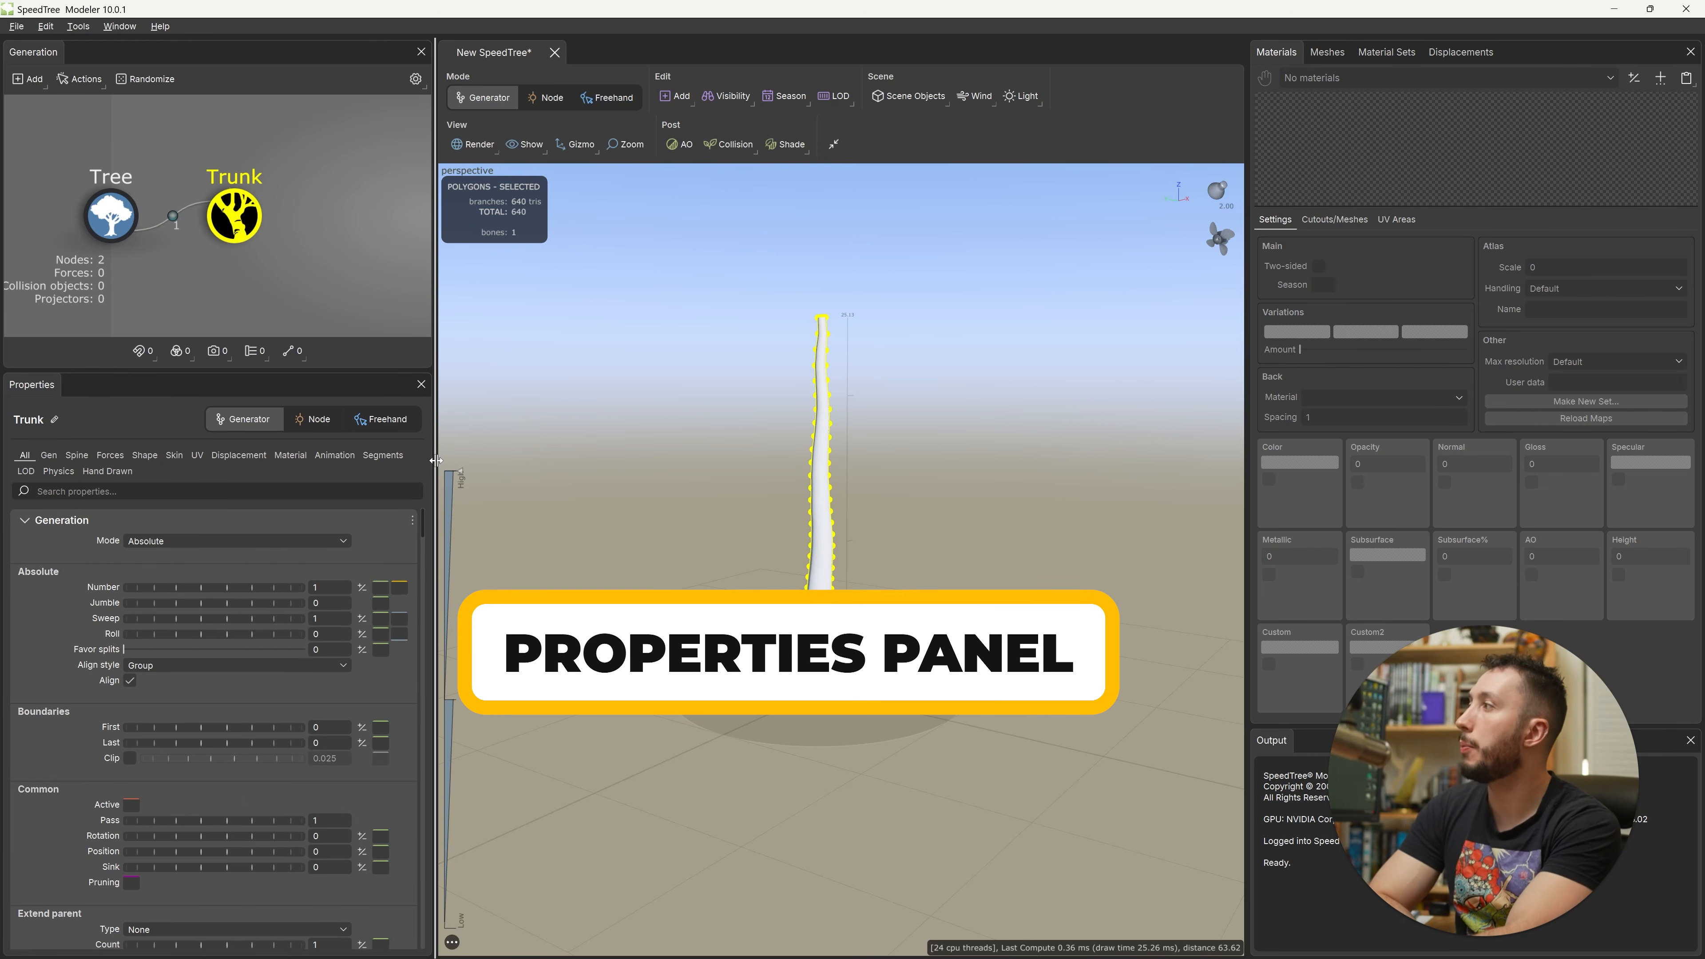
drag(435, 460, 464, 461)
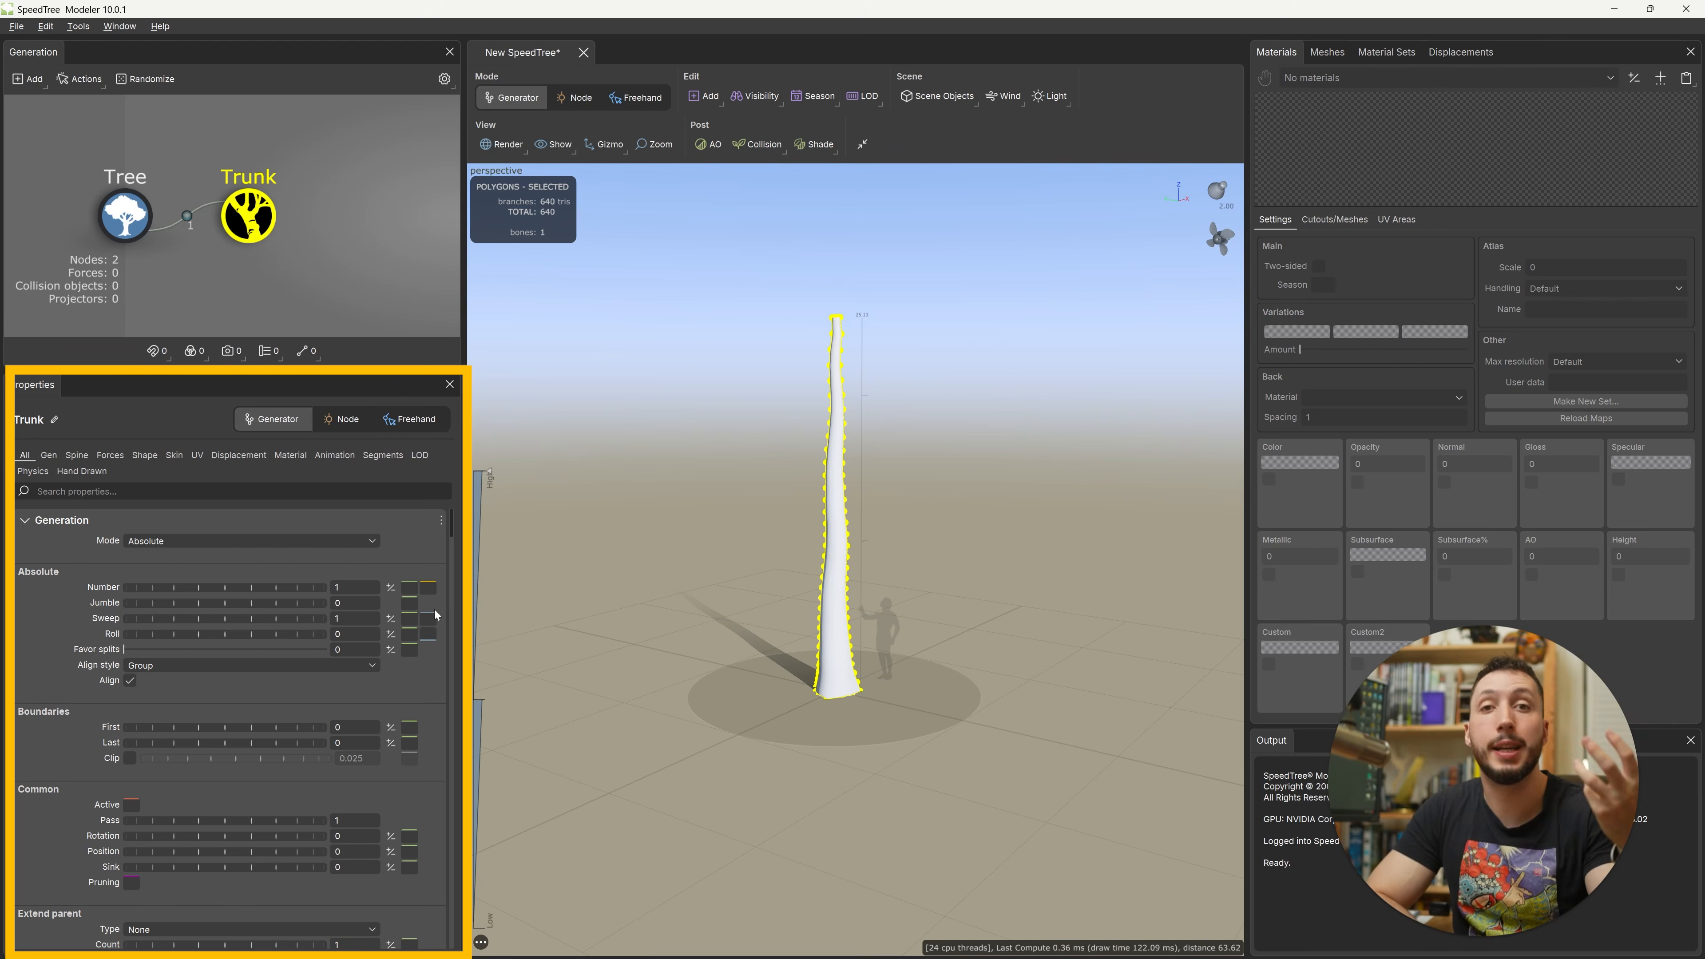
Step: Compare the trunk's properties in the Generator, Node and Freehand editing modes
click(343, 419)
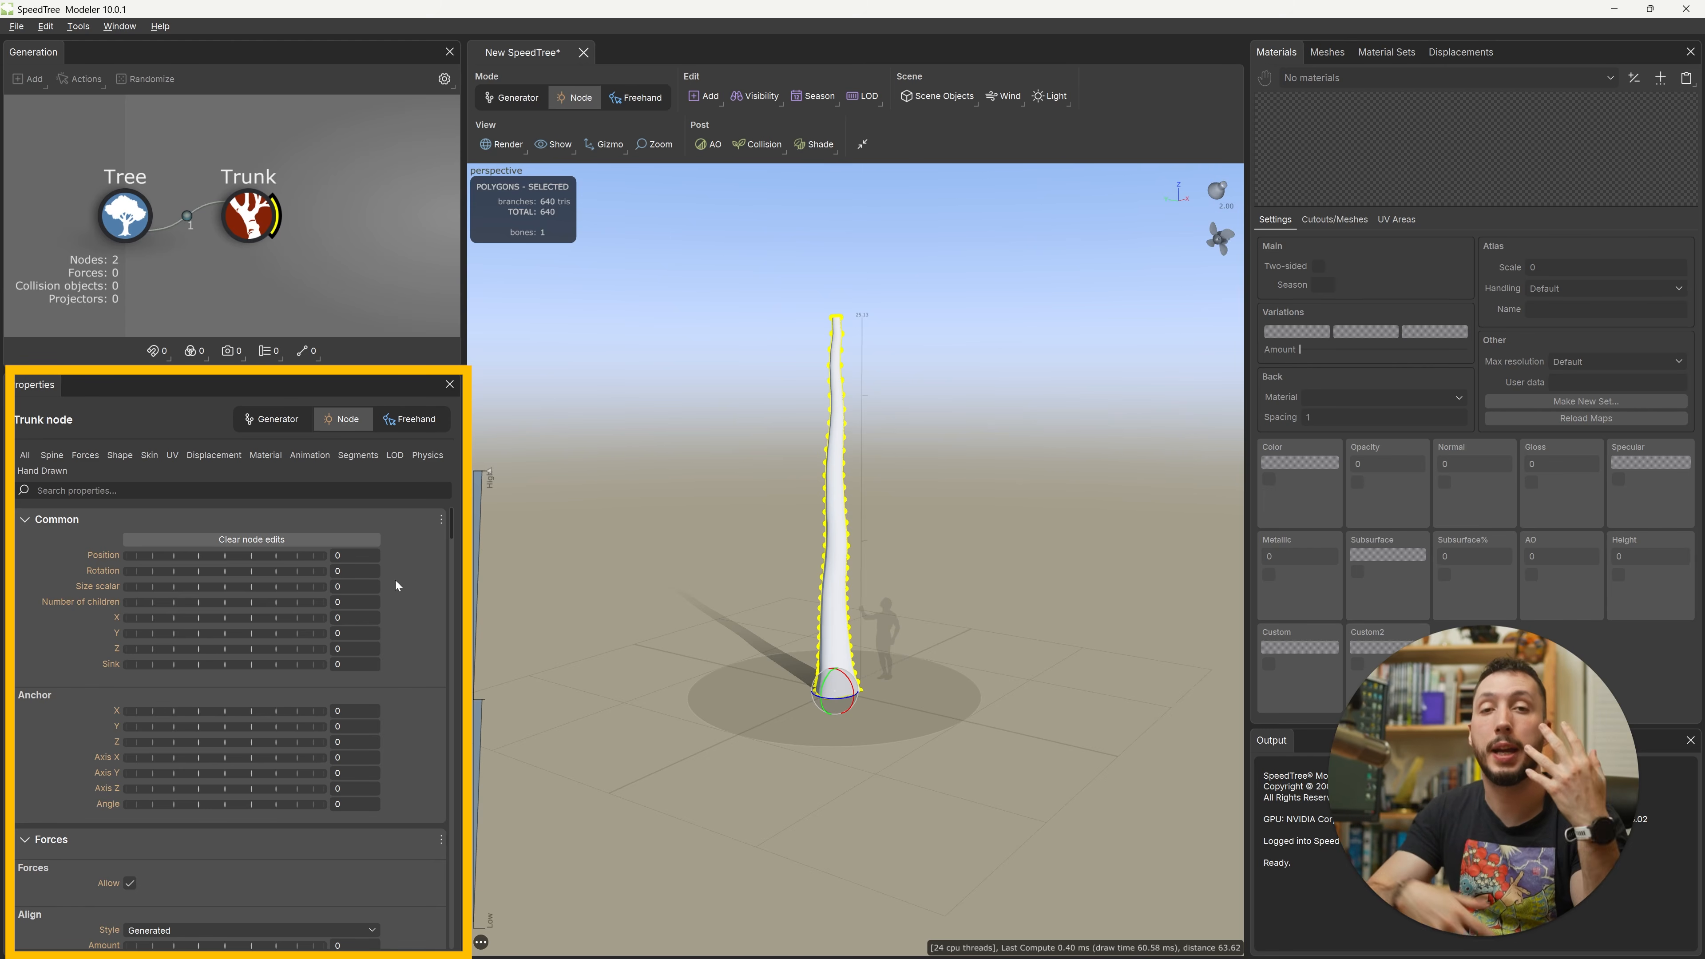
click(282, 412)
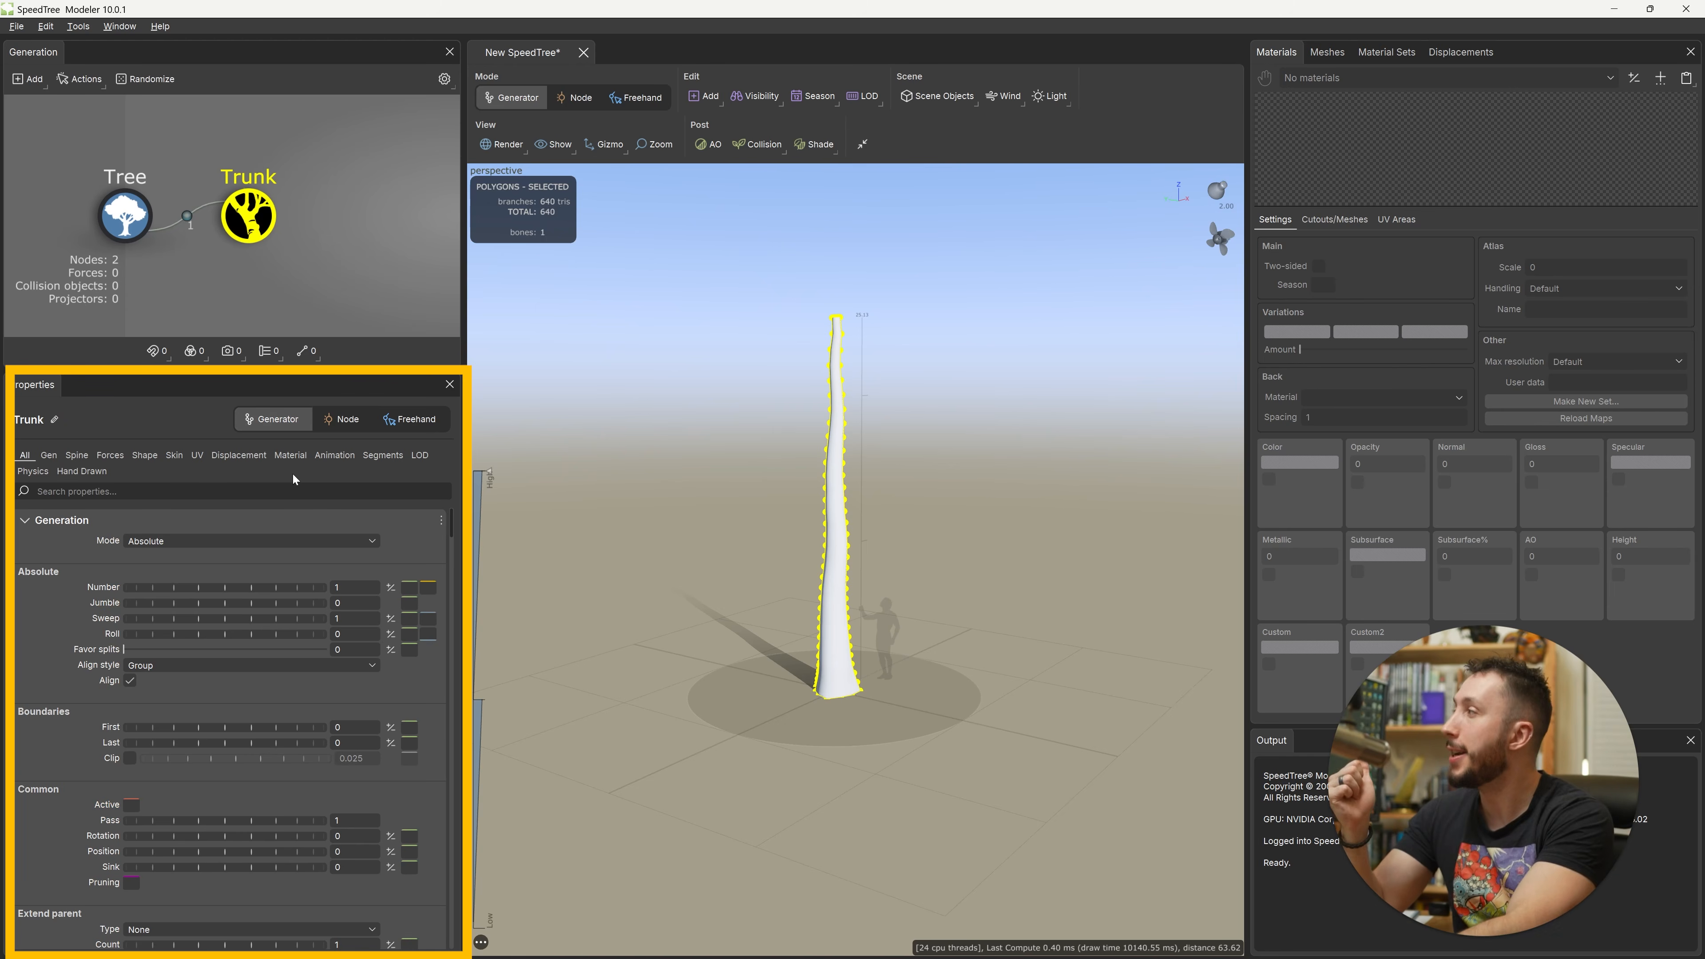
click(349, 418)
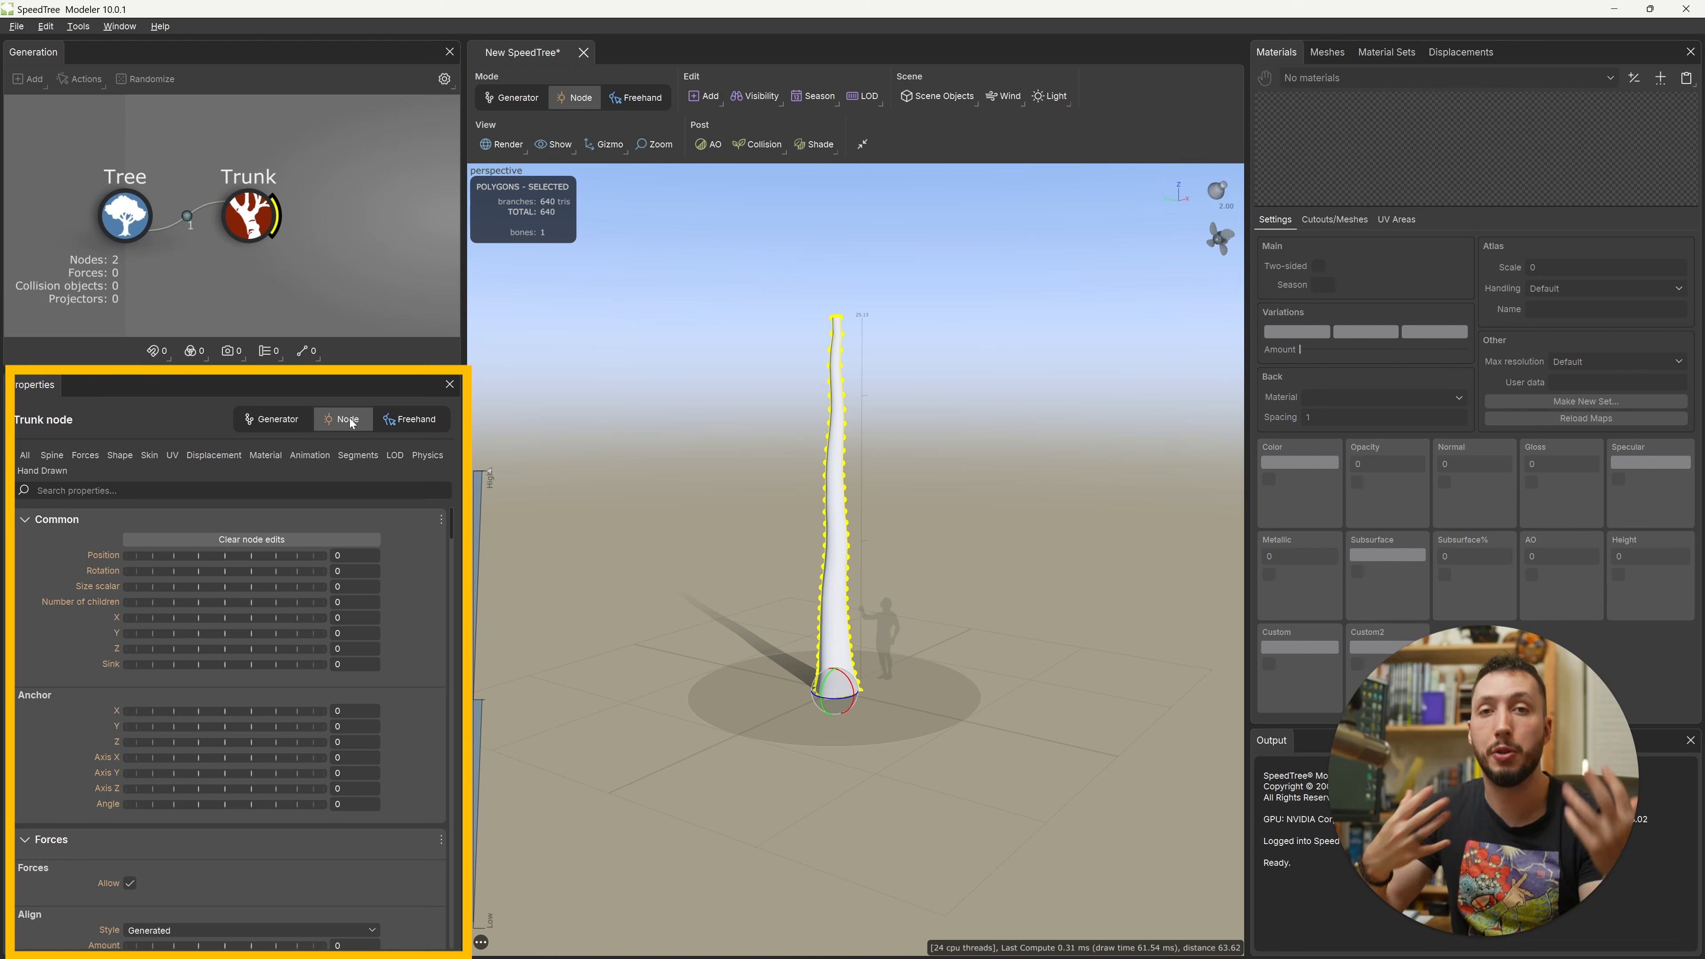
click(412, 423)
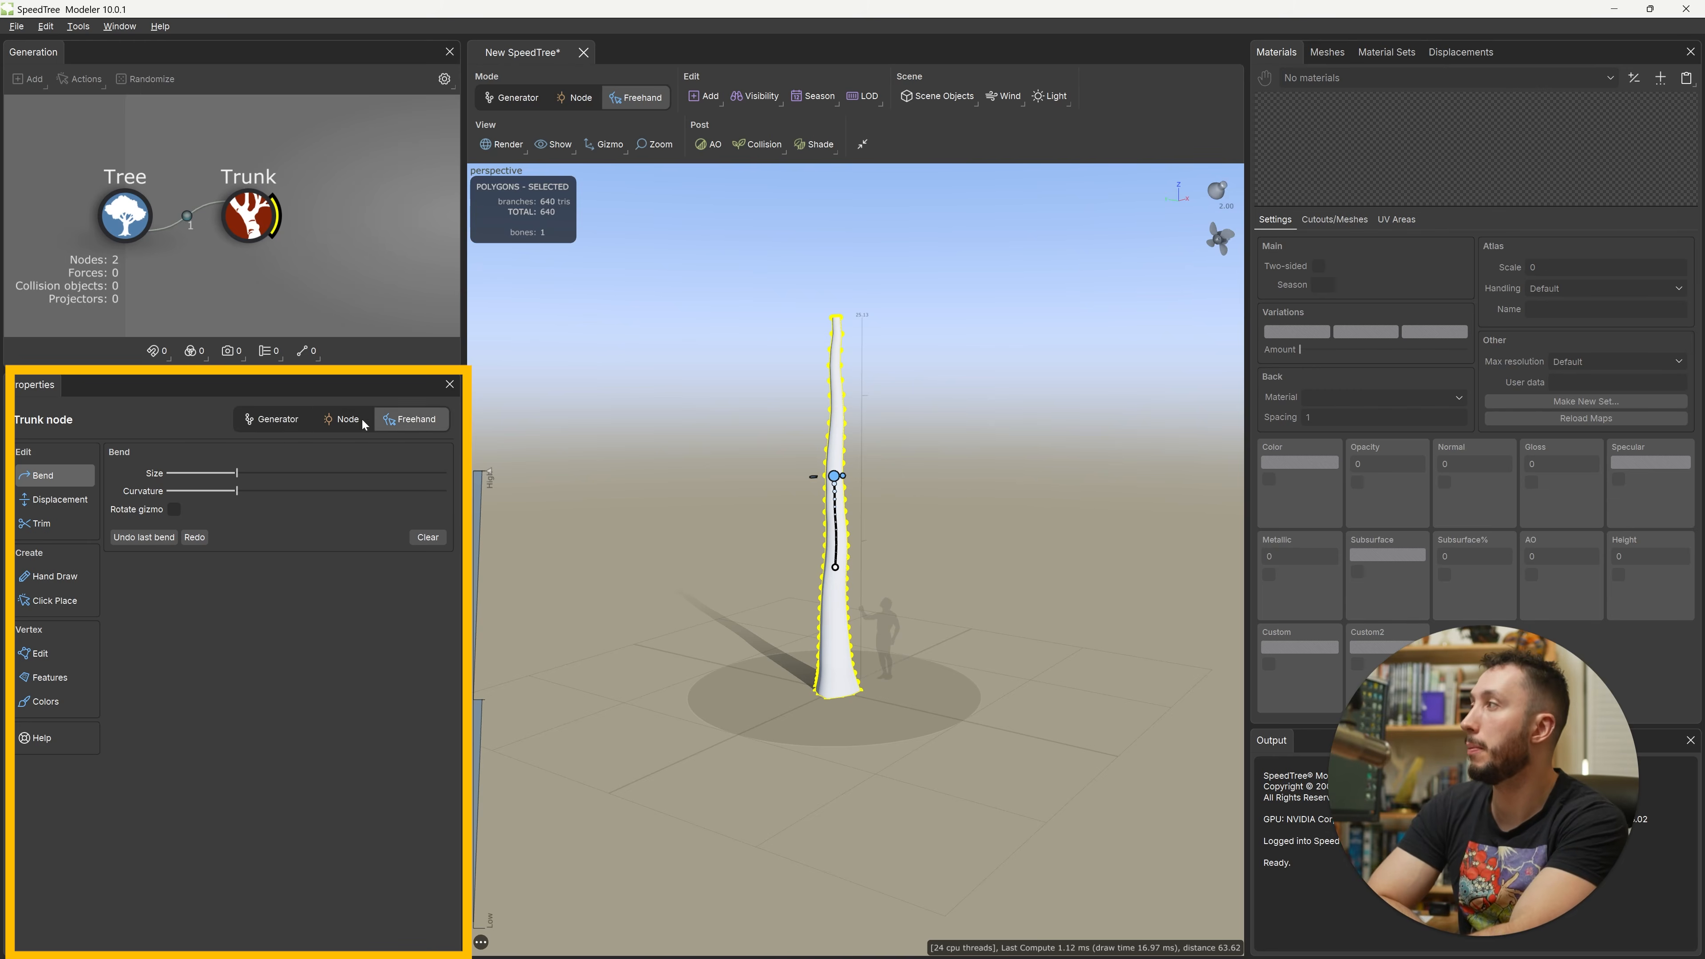
click(274, 419)
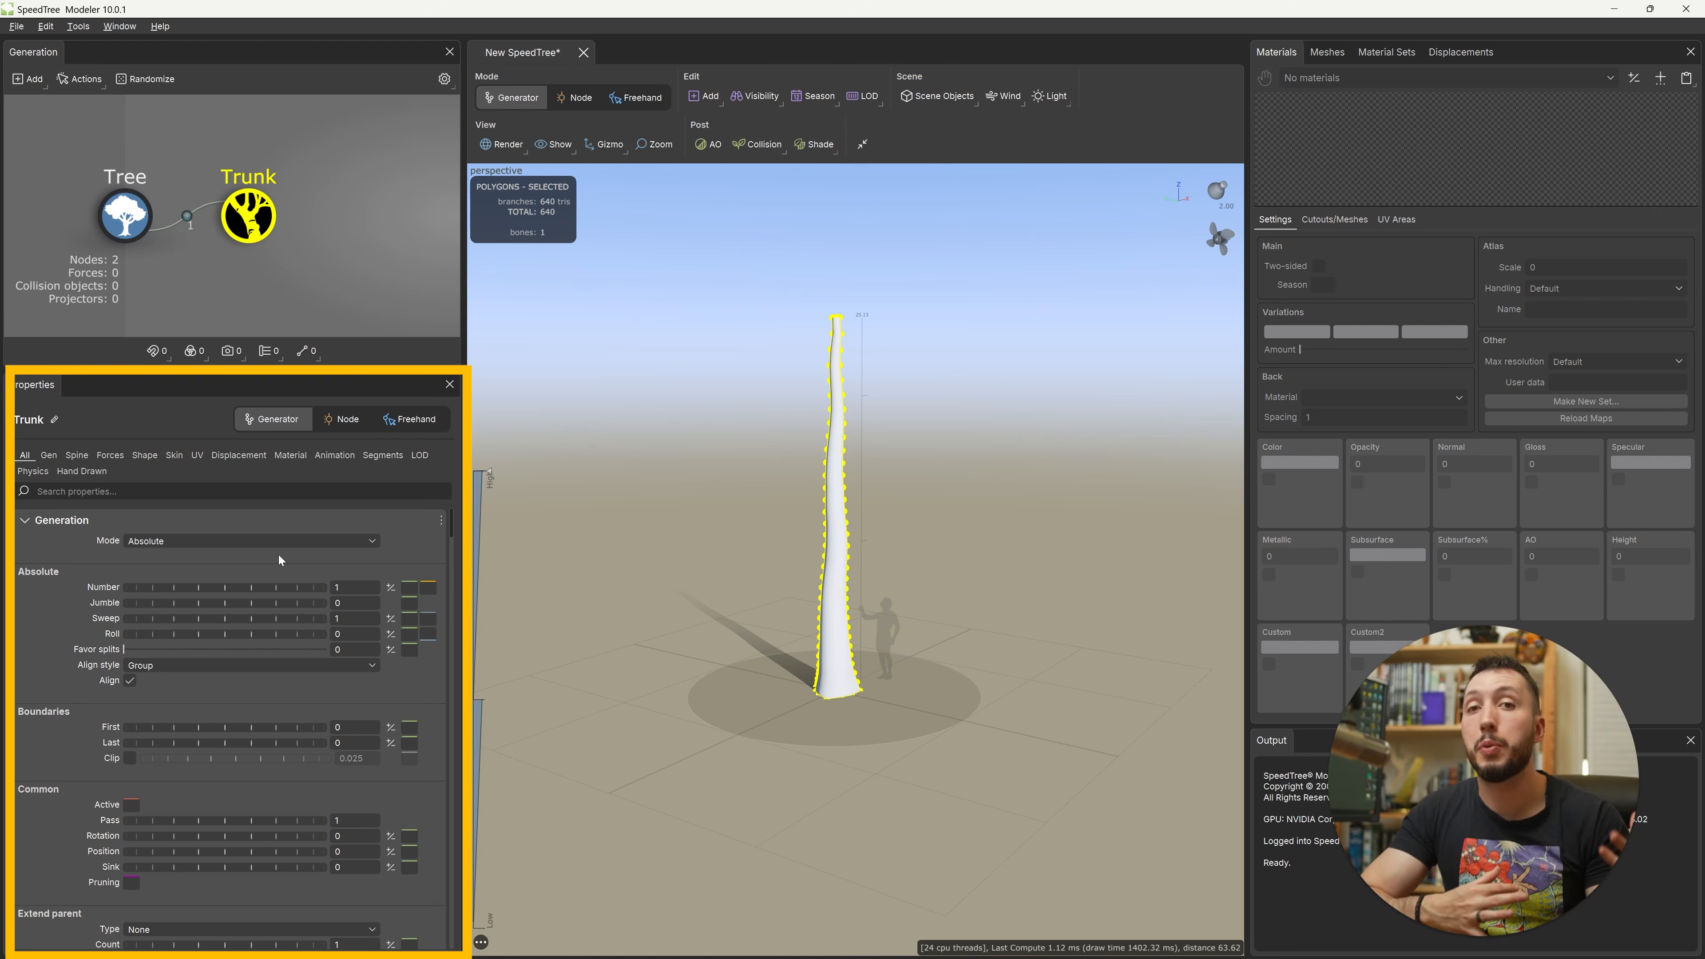
click(345, 422)
click(409, 423)
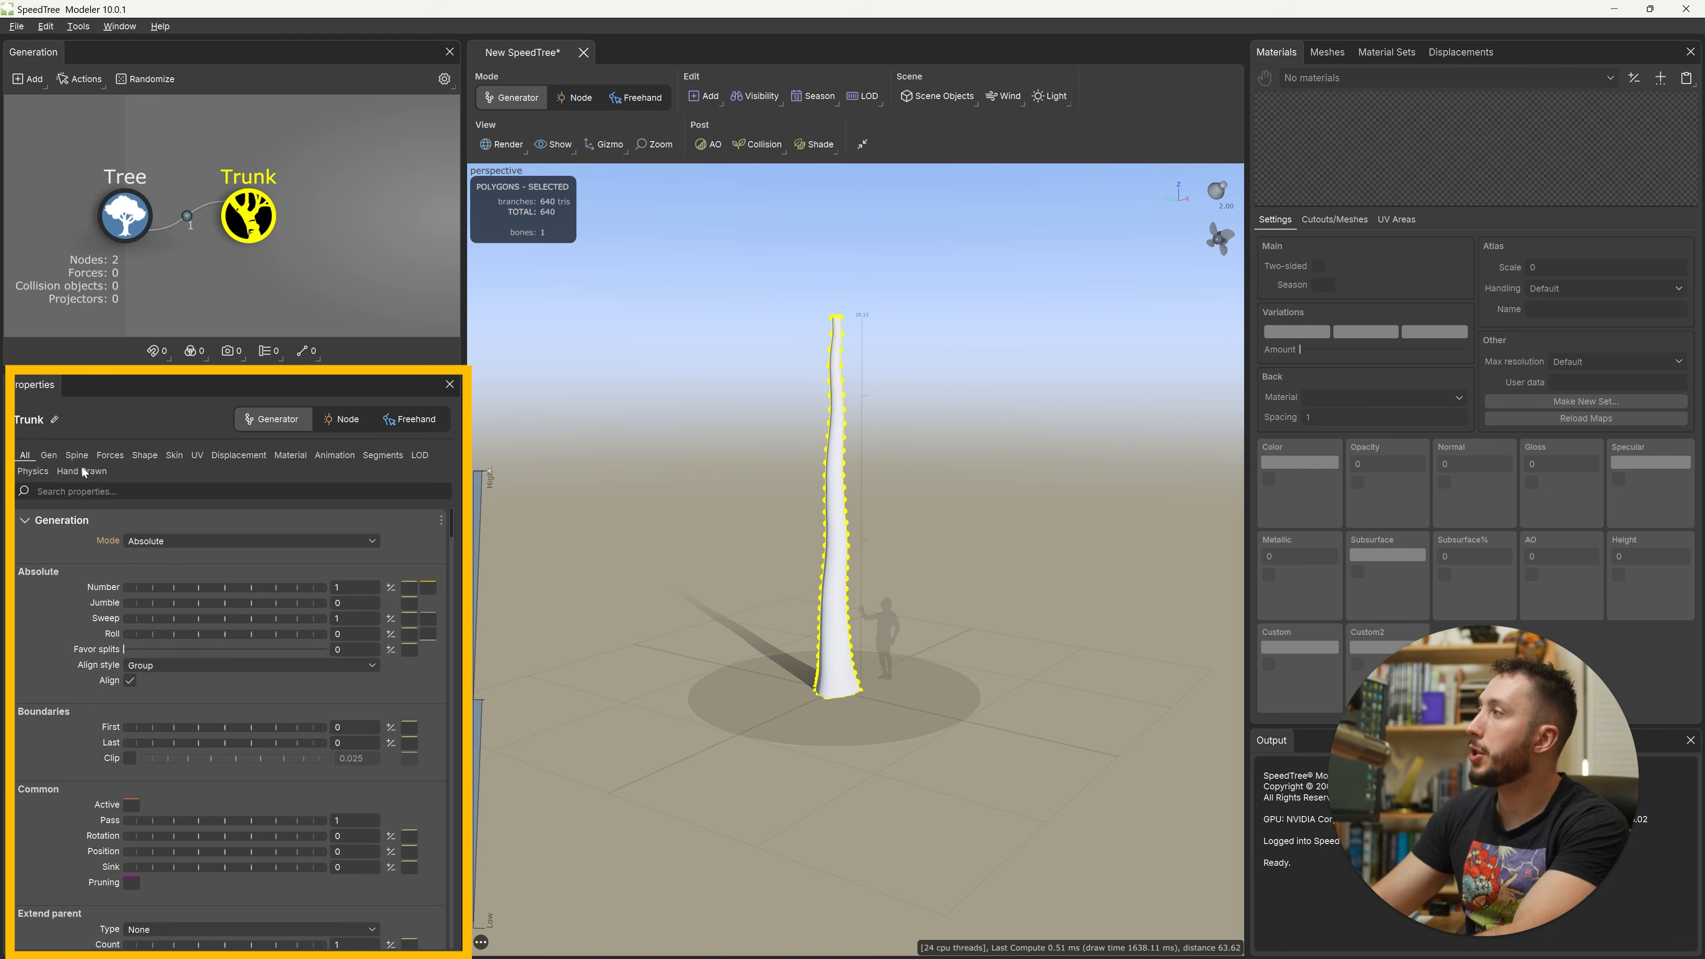
Step: Look through the Trunk generator's full property list down to UV Mapping and return to its beginning
scroll(212, 703, down, 1)
scroll(212, 703, up, 1)
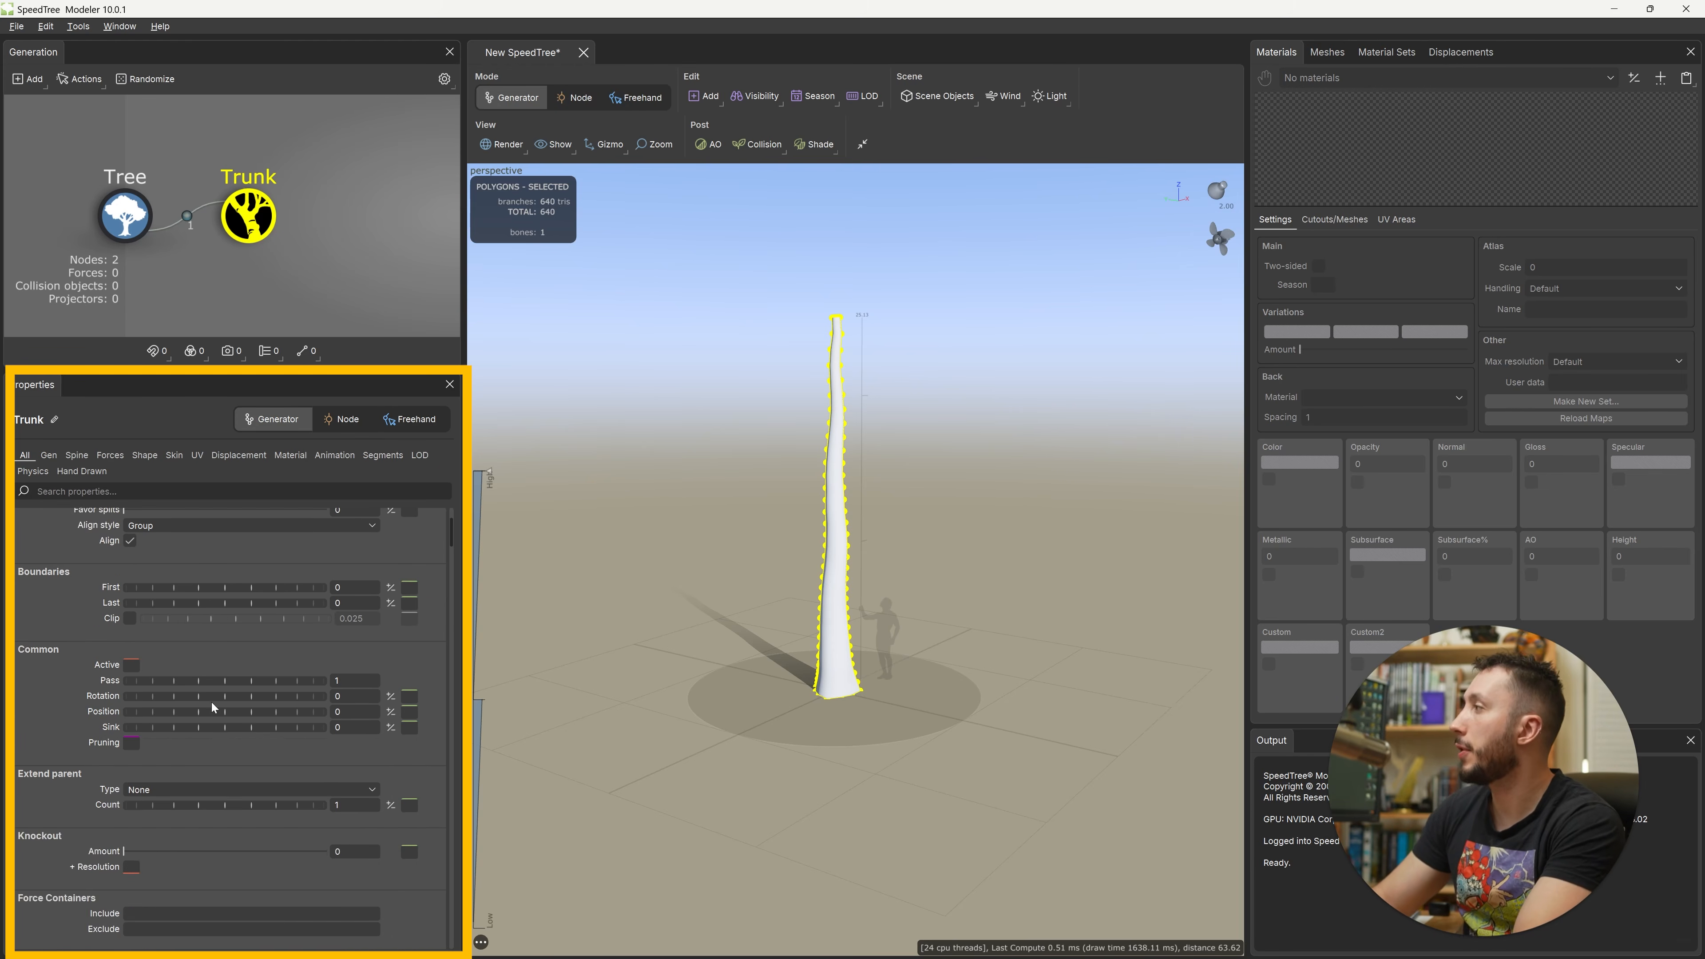
scroll(66, 698, down, 15)
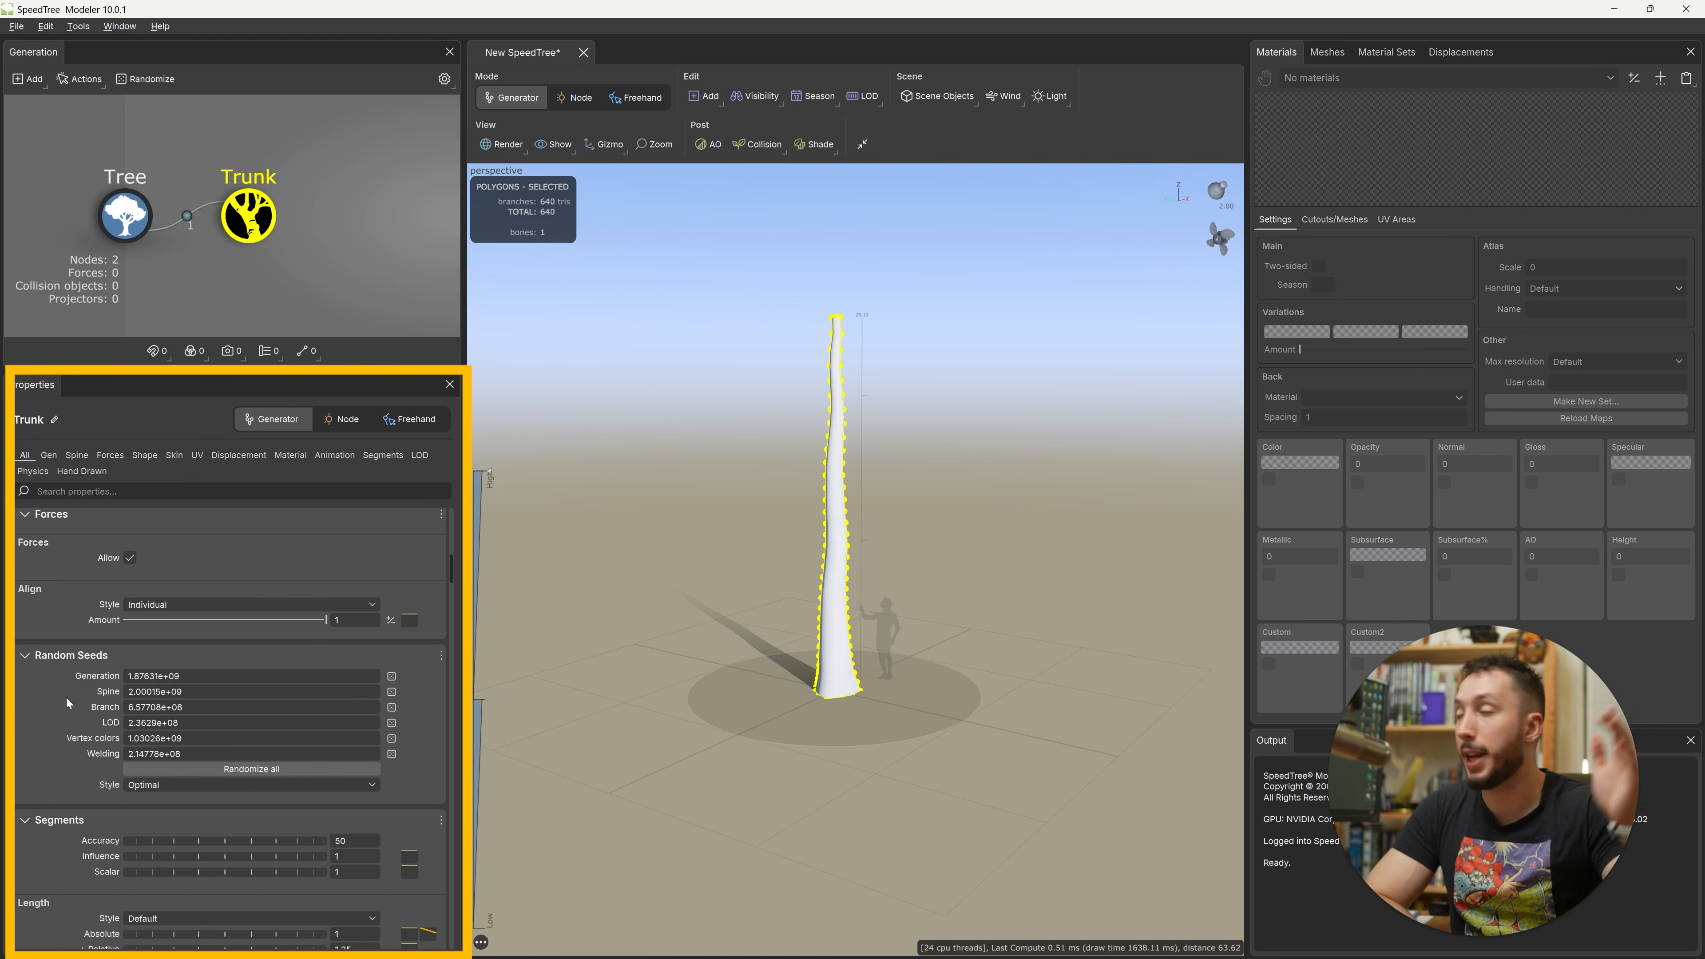
scroll(70, 806, down, 10)
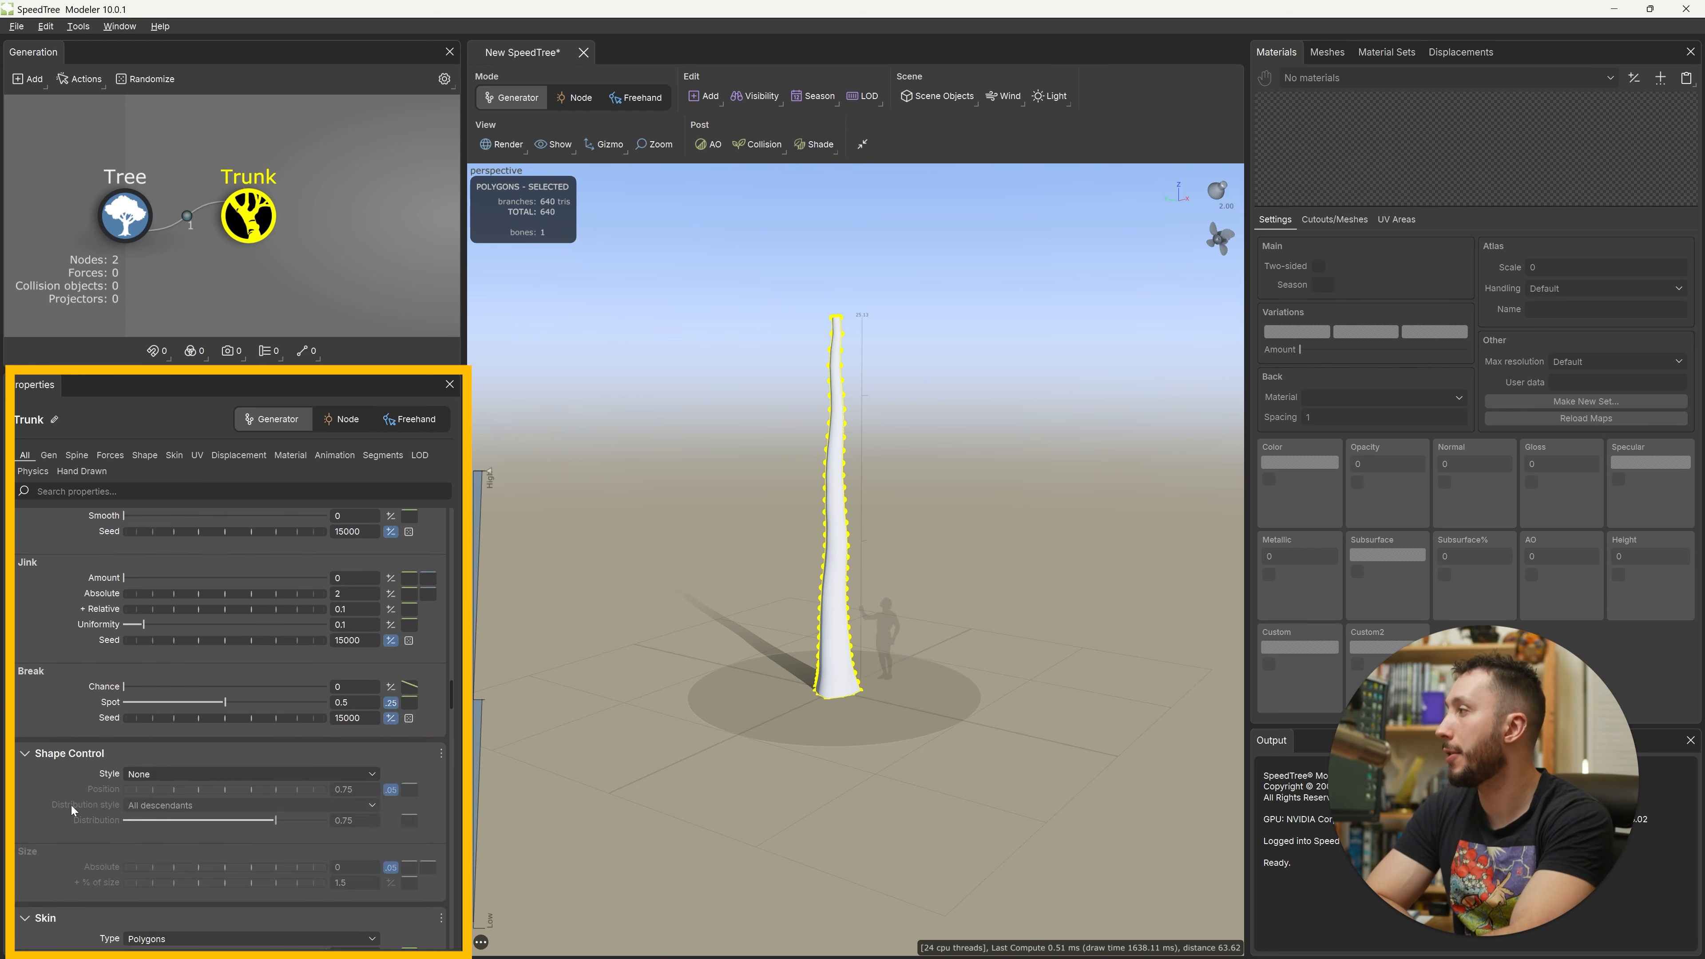
scroll(71, 805, down, 10)
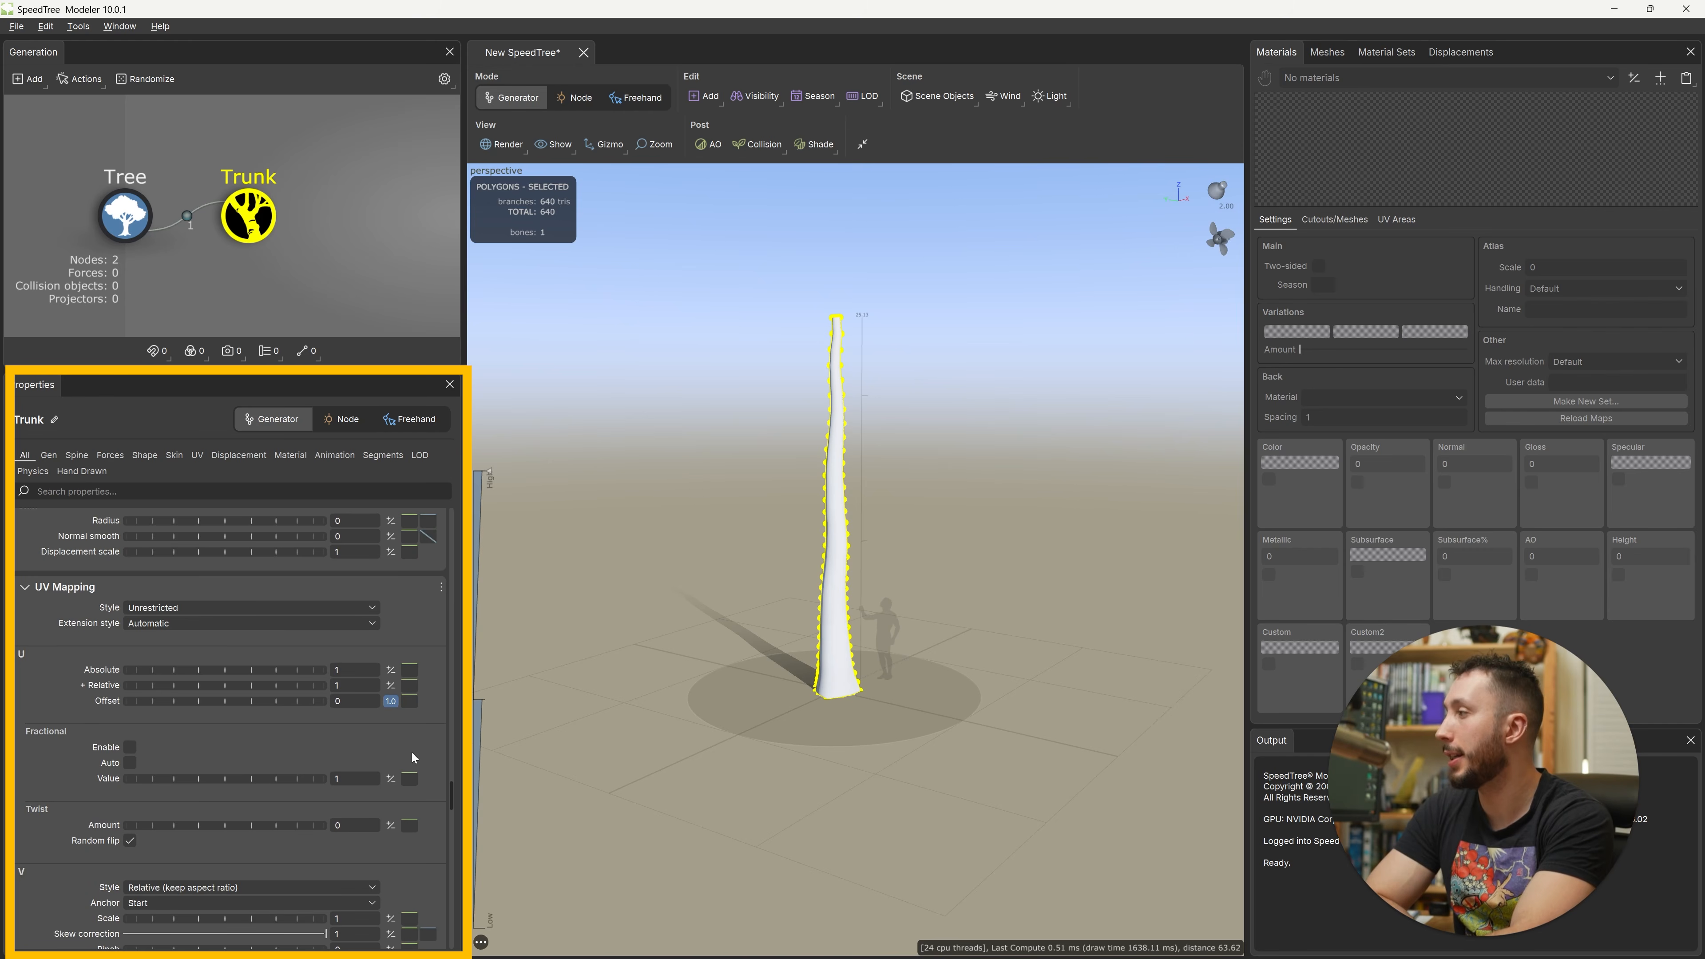
drag(451, 797, 459, 485)
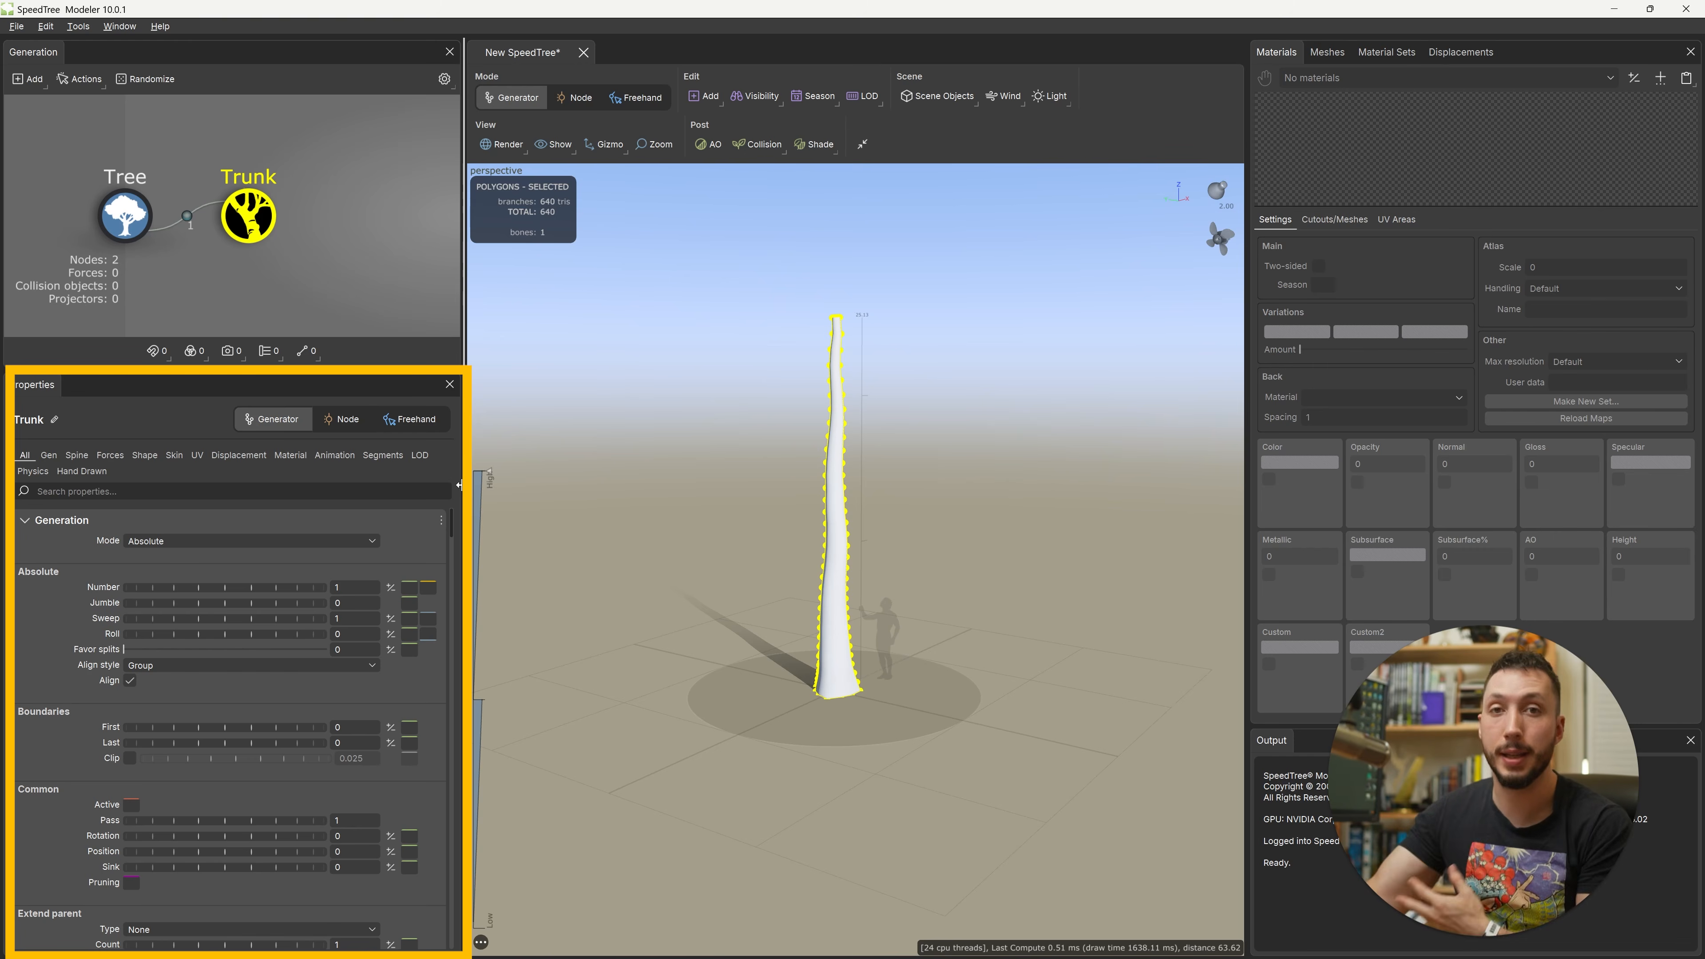
Step: Review the Trunk's Generation, Spine and Skin property categories one after another
click(50, 456)
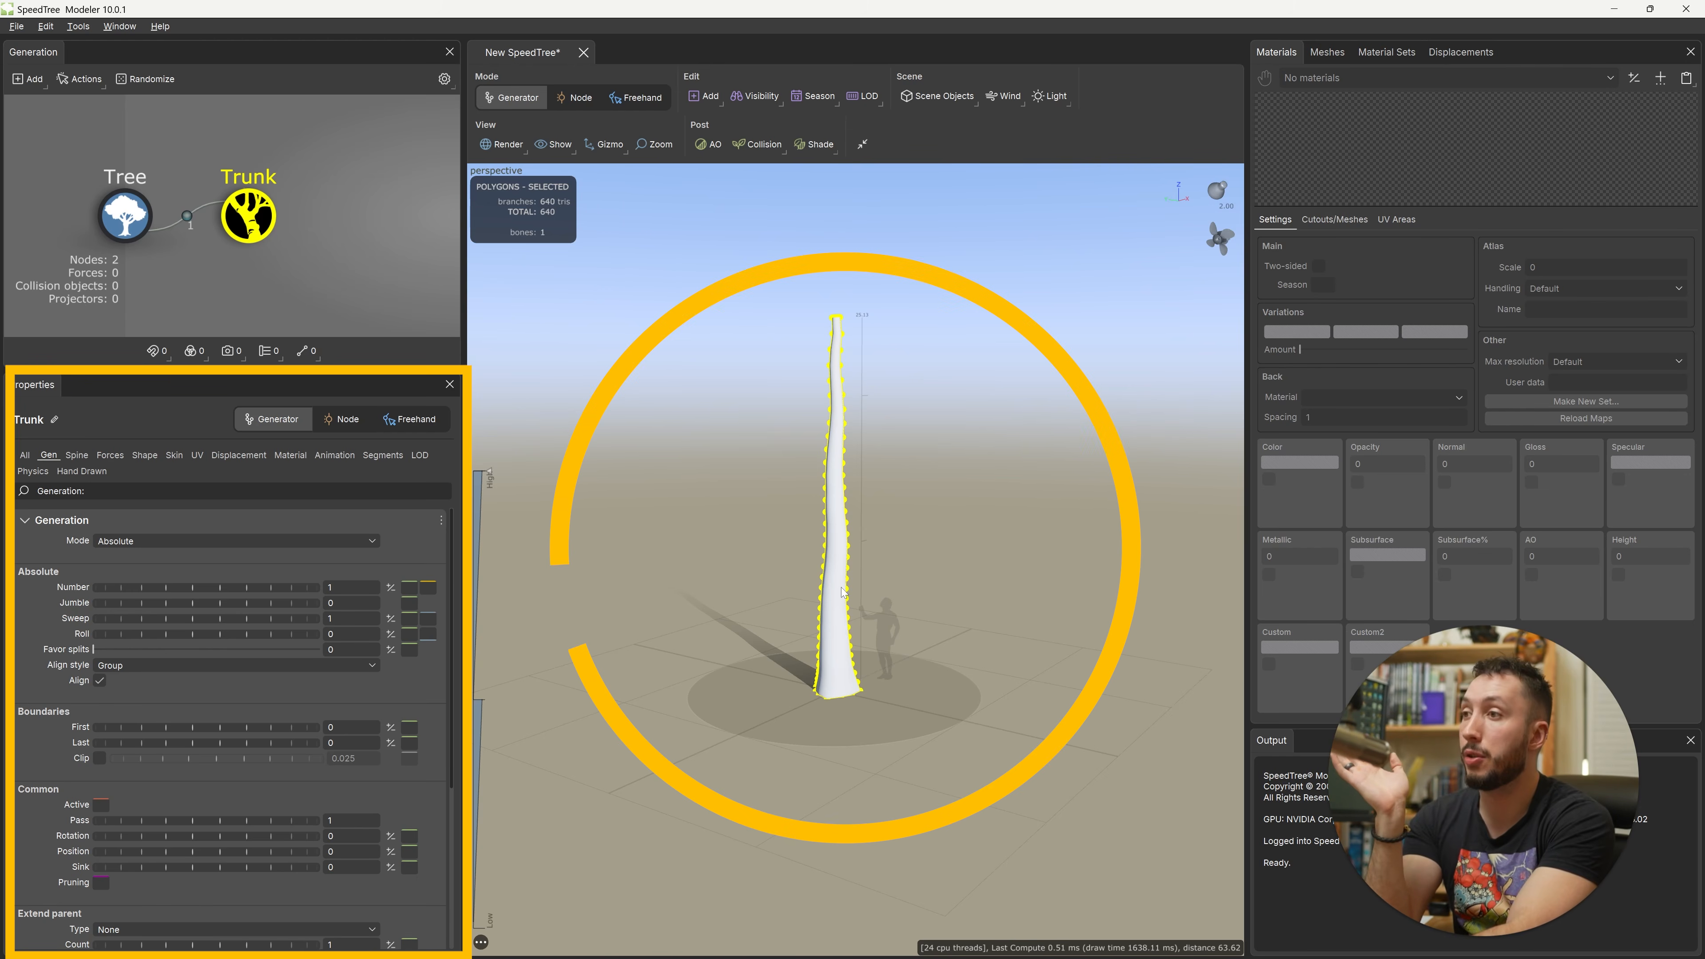
click(76, 456)
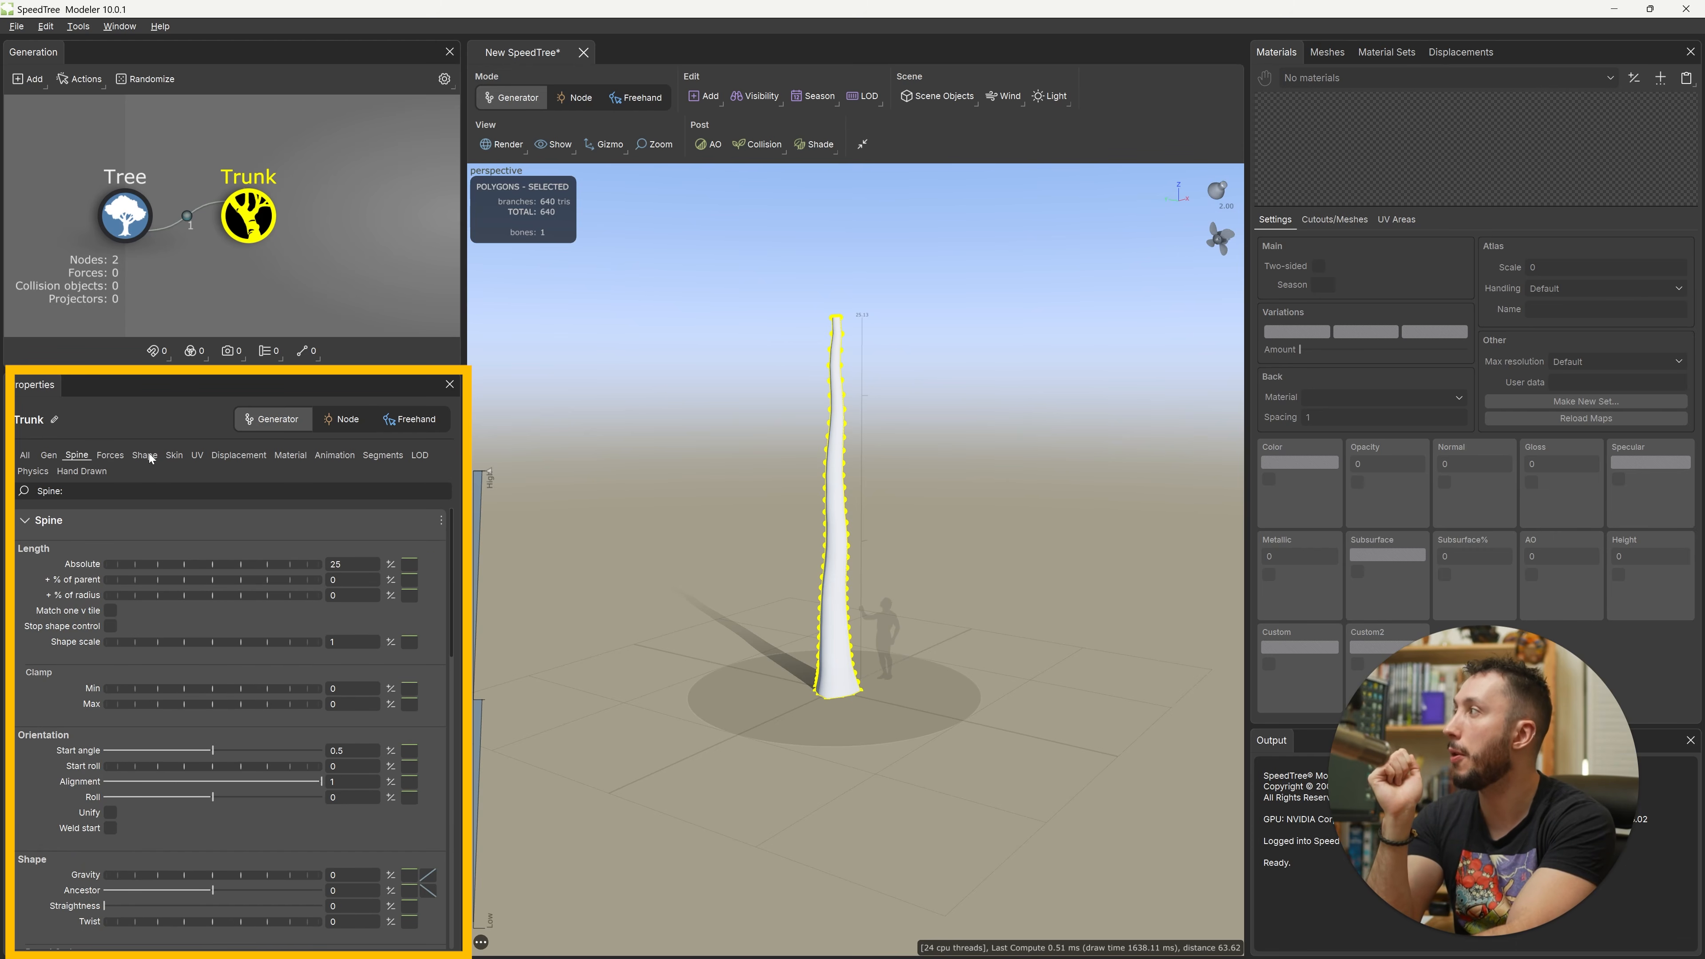
click(173, 456)
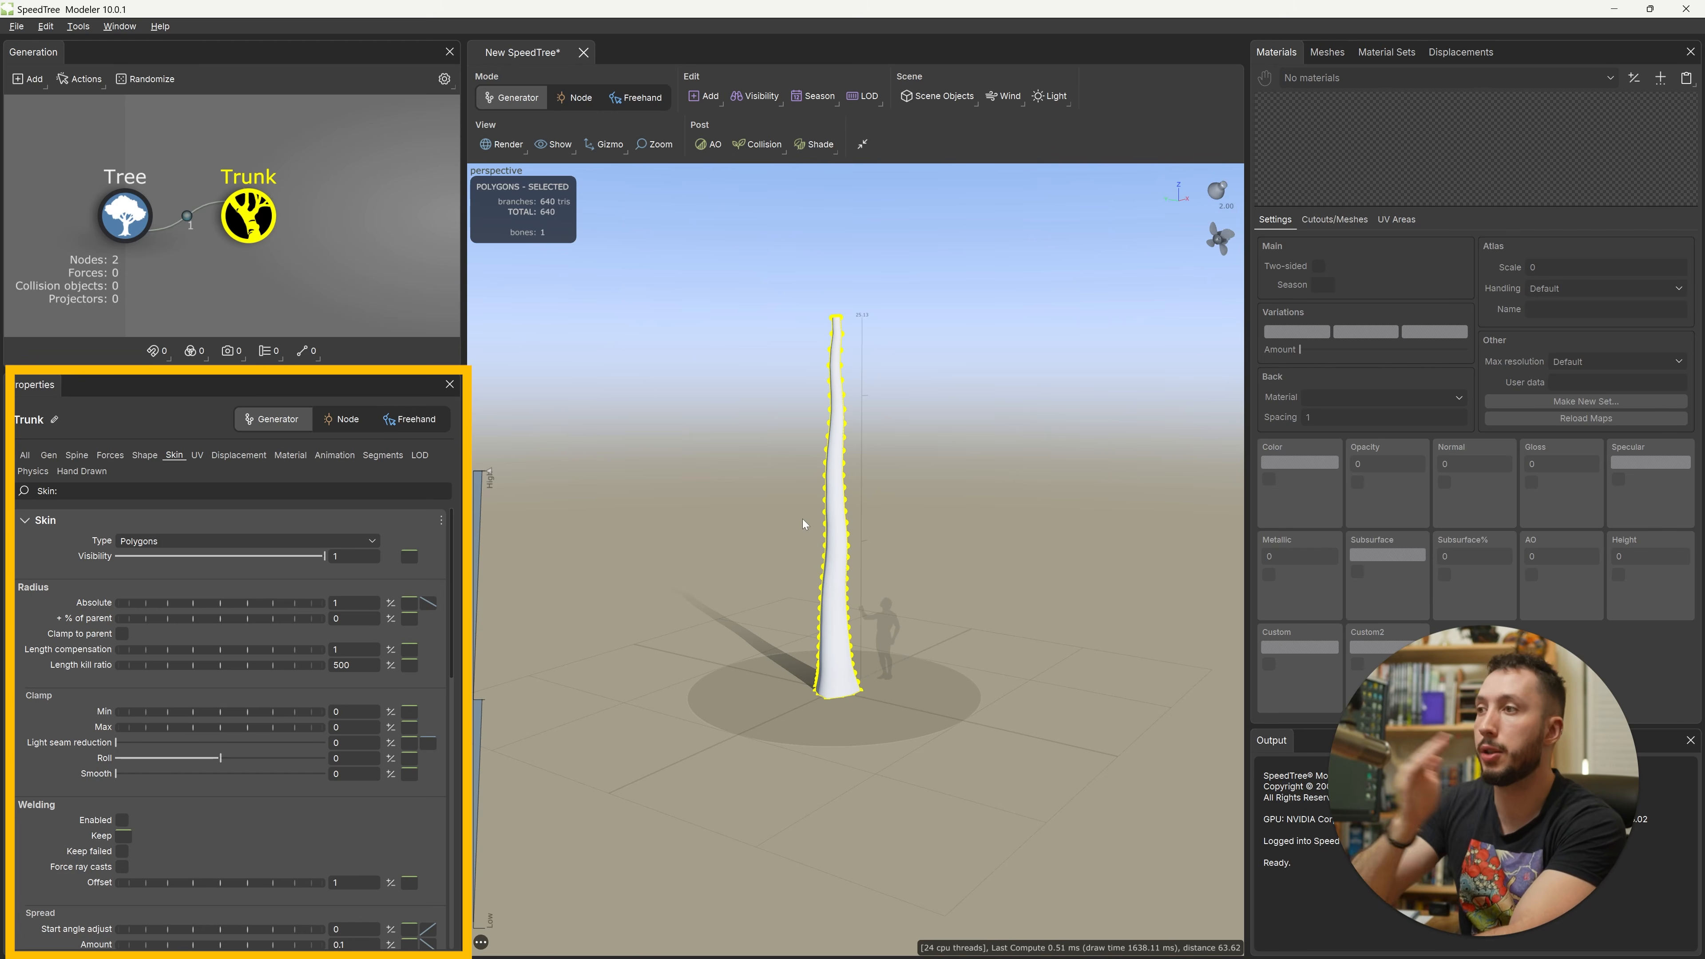
Step: Set the late noise amount of the trunk's spine to 1.29
click(76, 455)
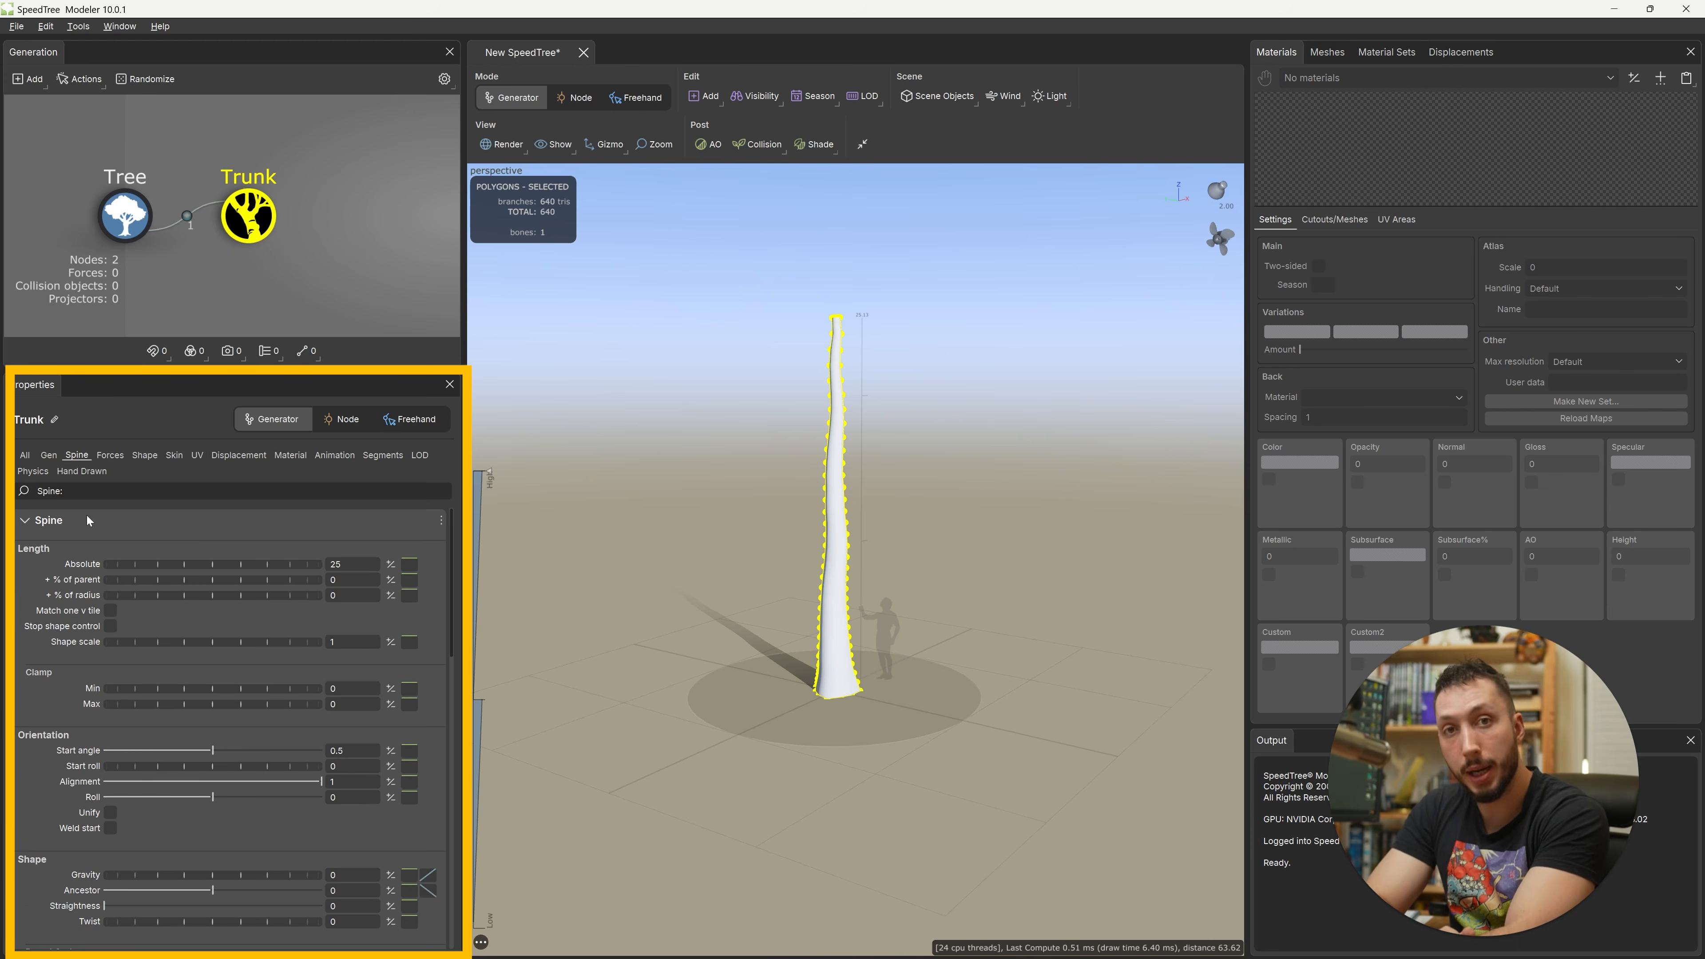
scroll(58, 694, down, 10)
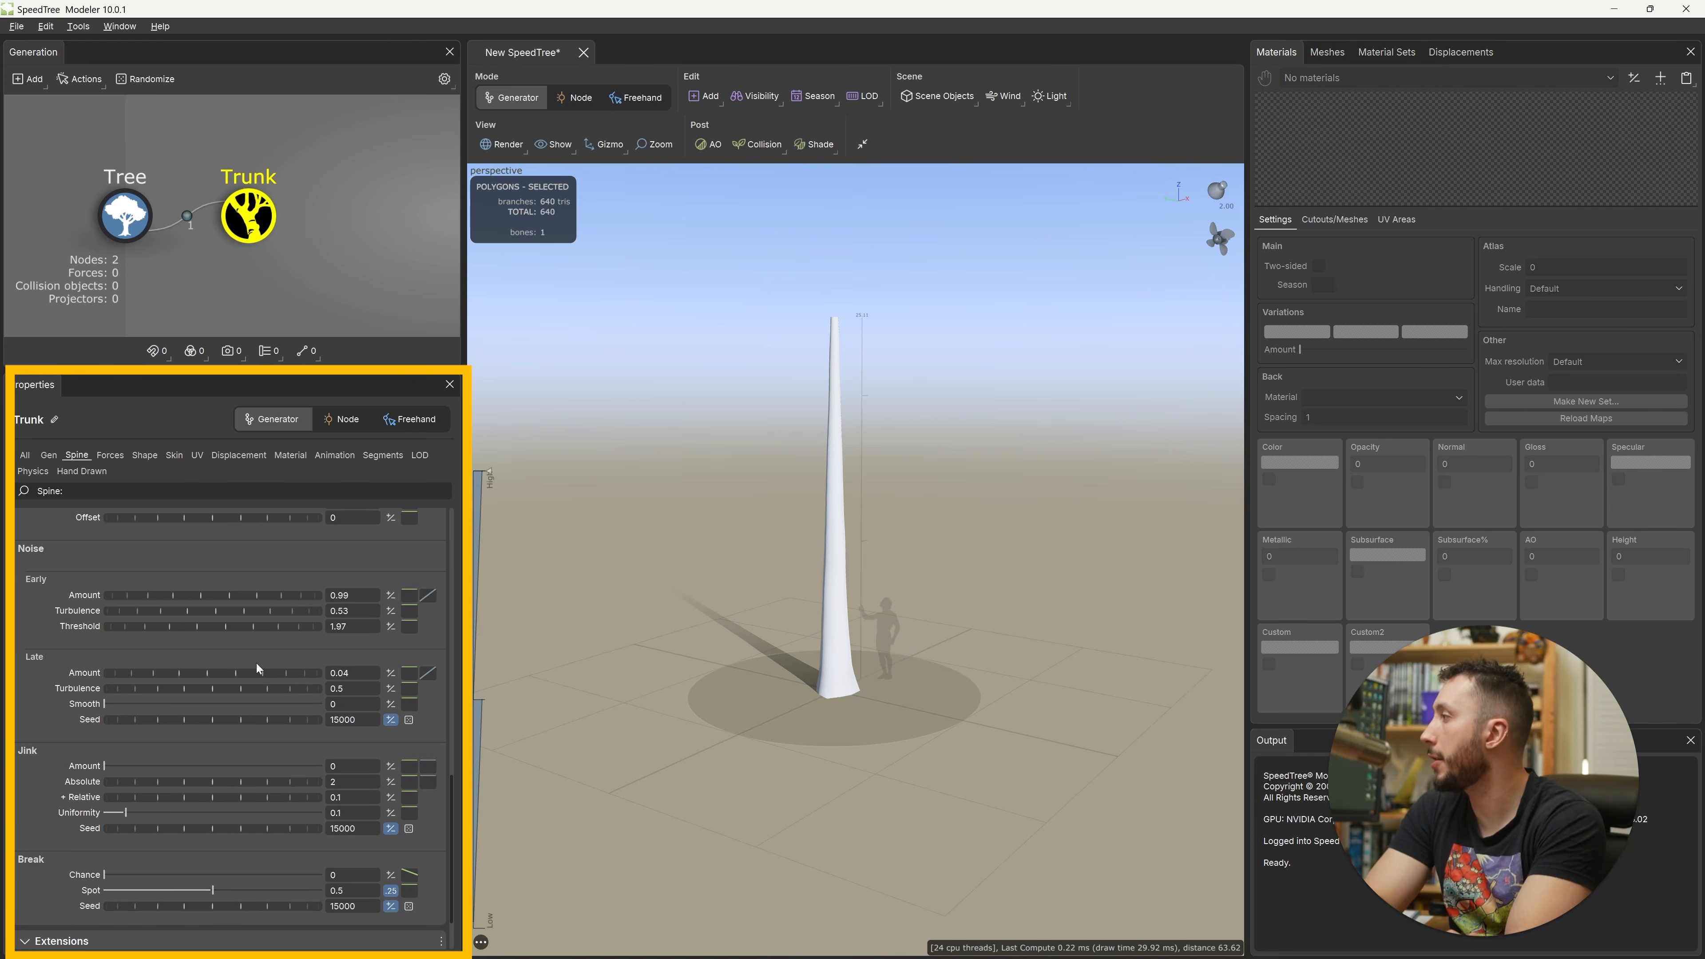
drag(194, 672, 291, 670)
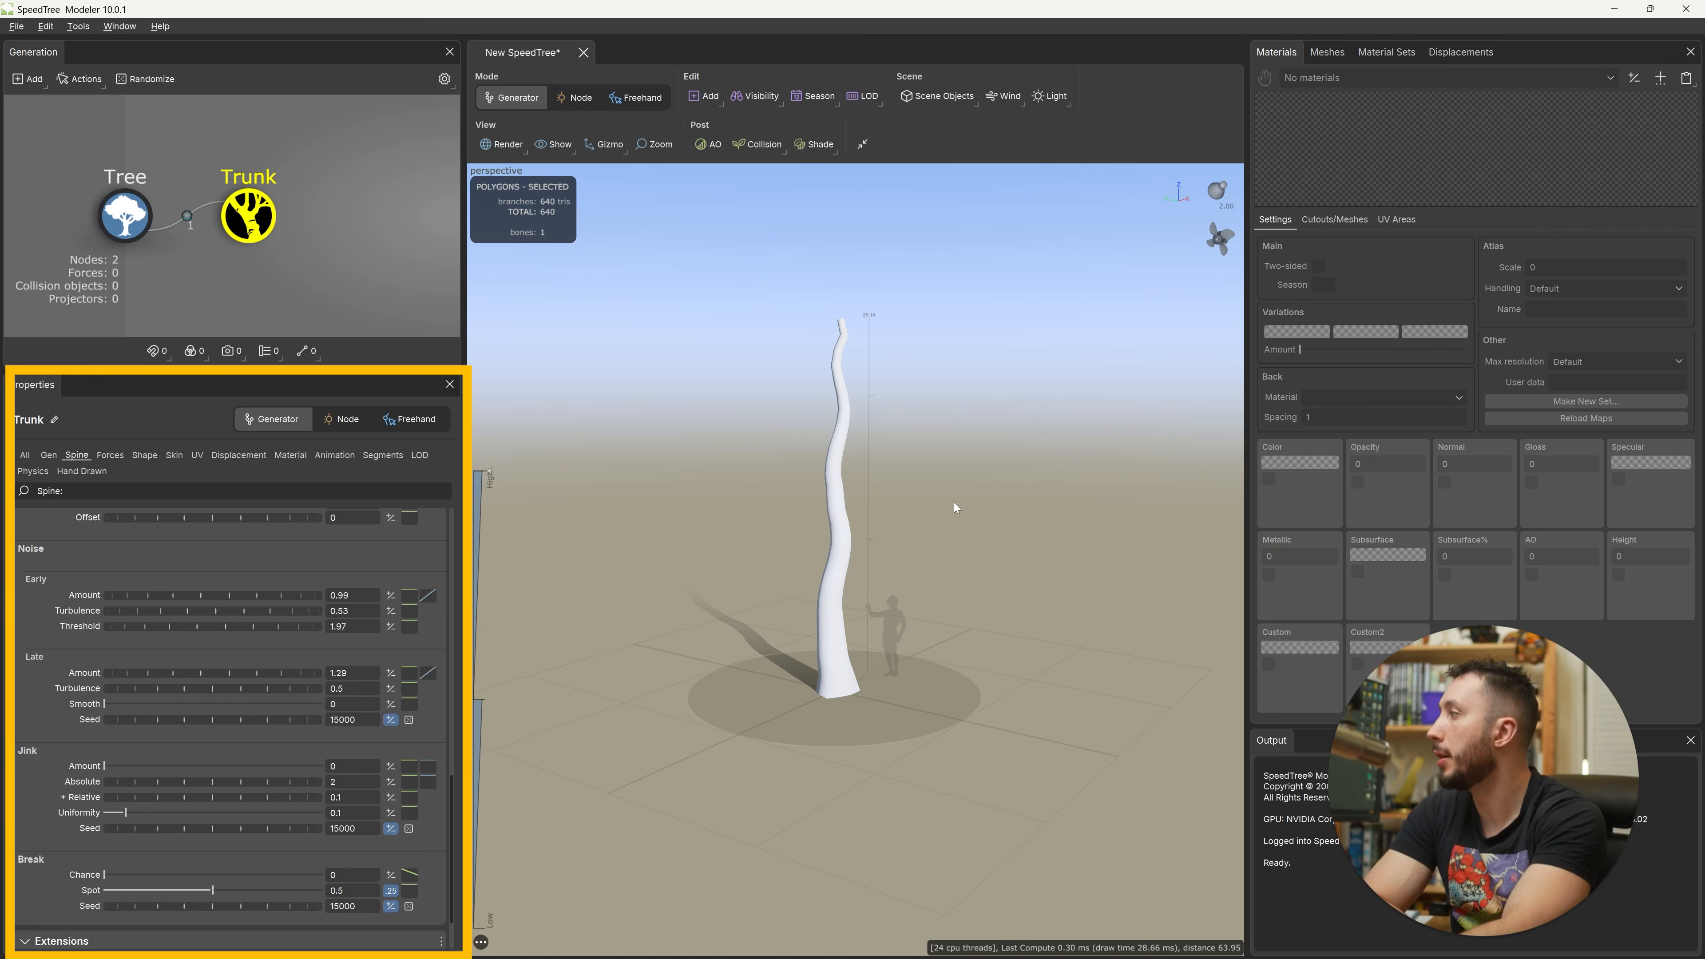
Step: Shorten the trunk by setting its absolute spine length to 12.01
scroll(62, 821, up, 10)
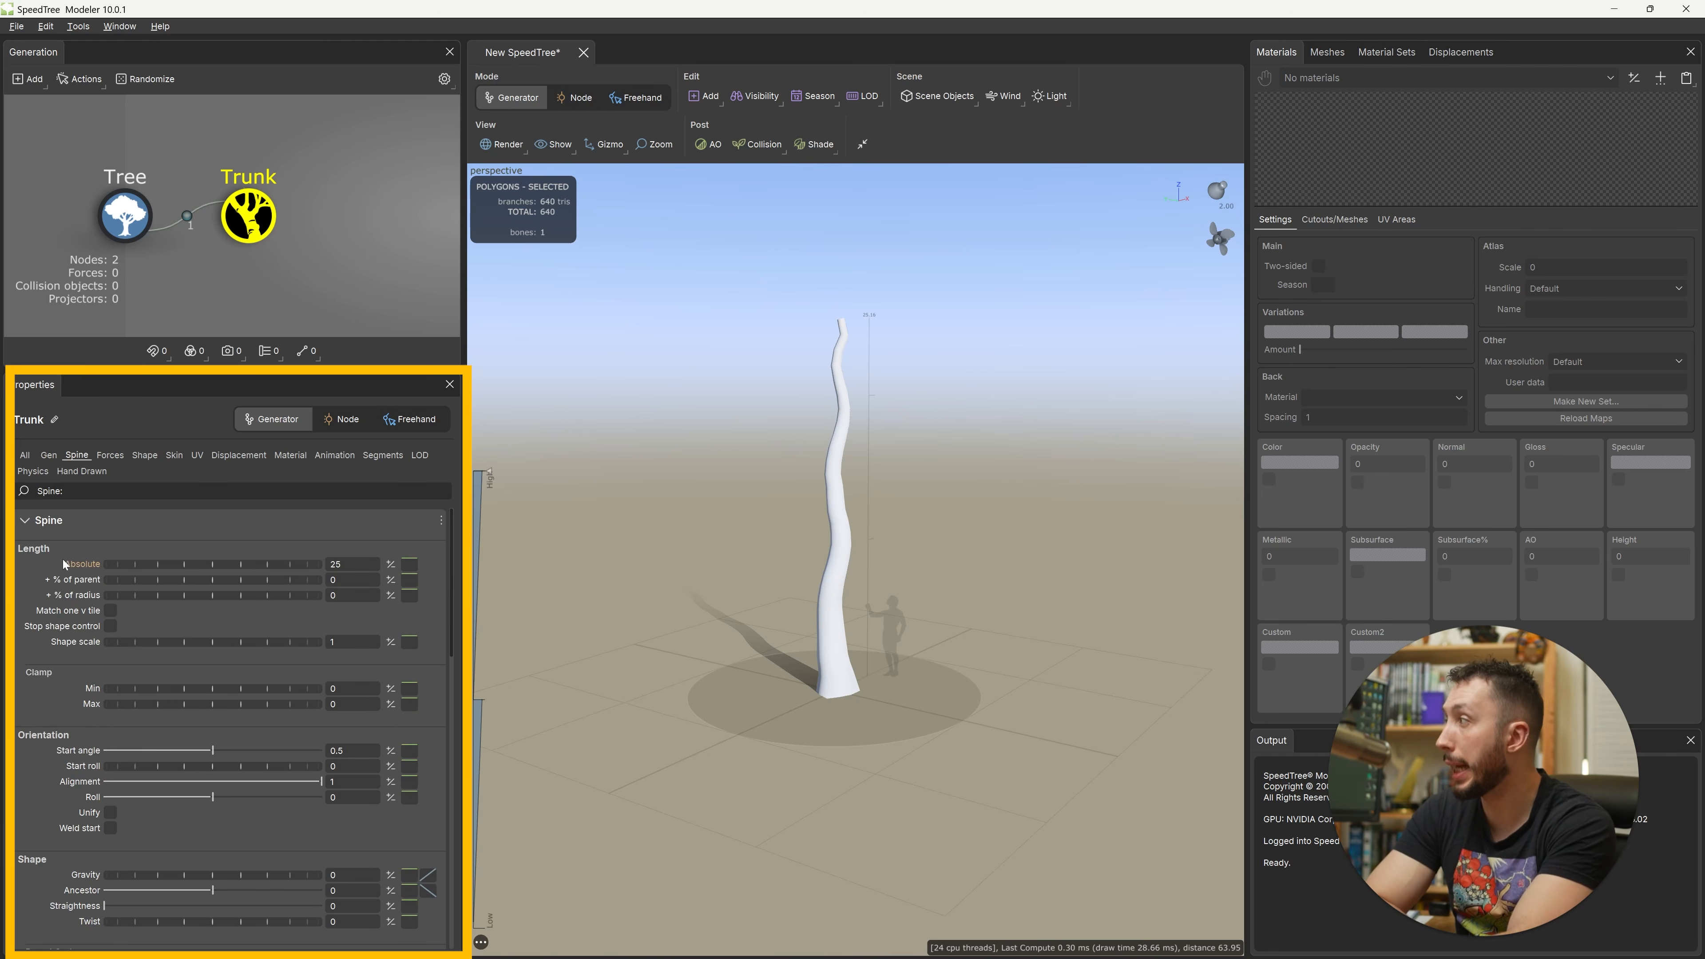
drag(160, 561, 610, 685)
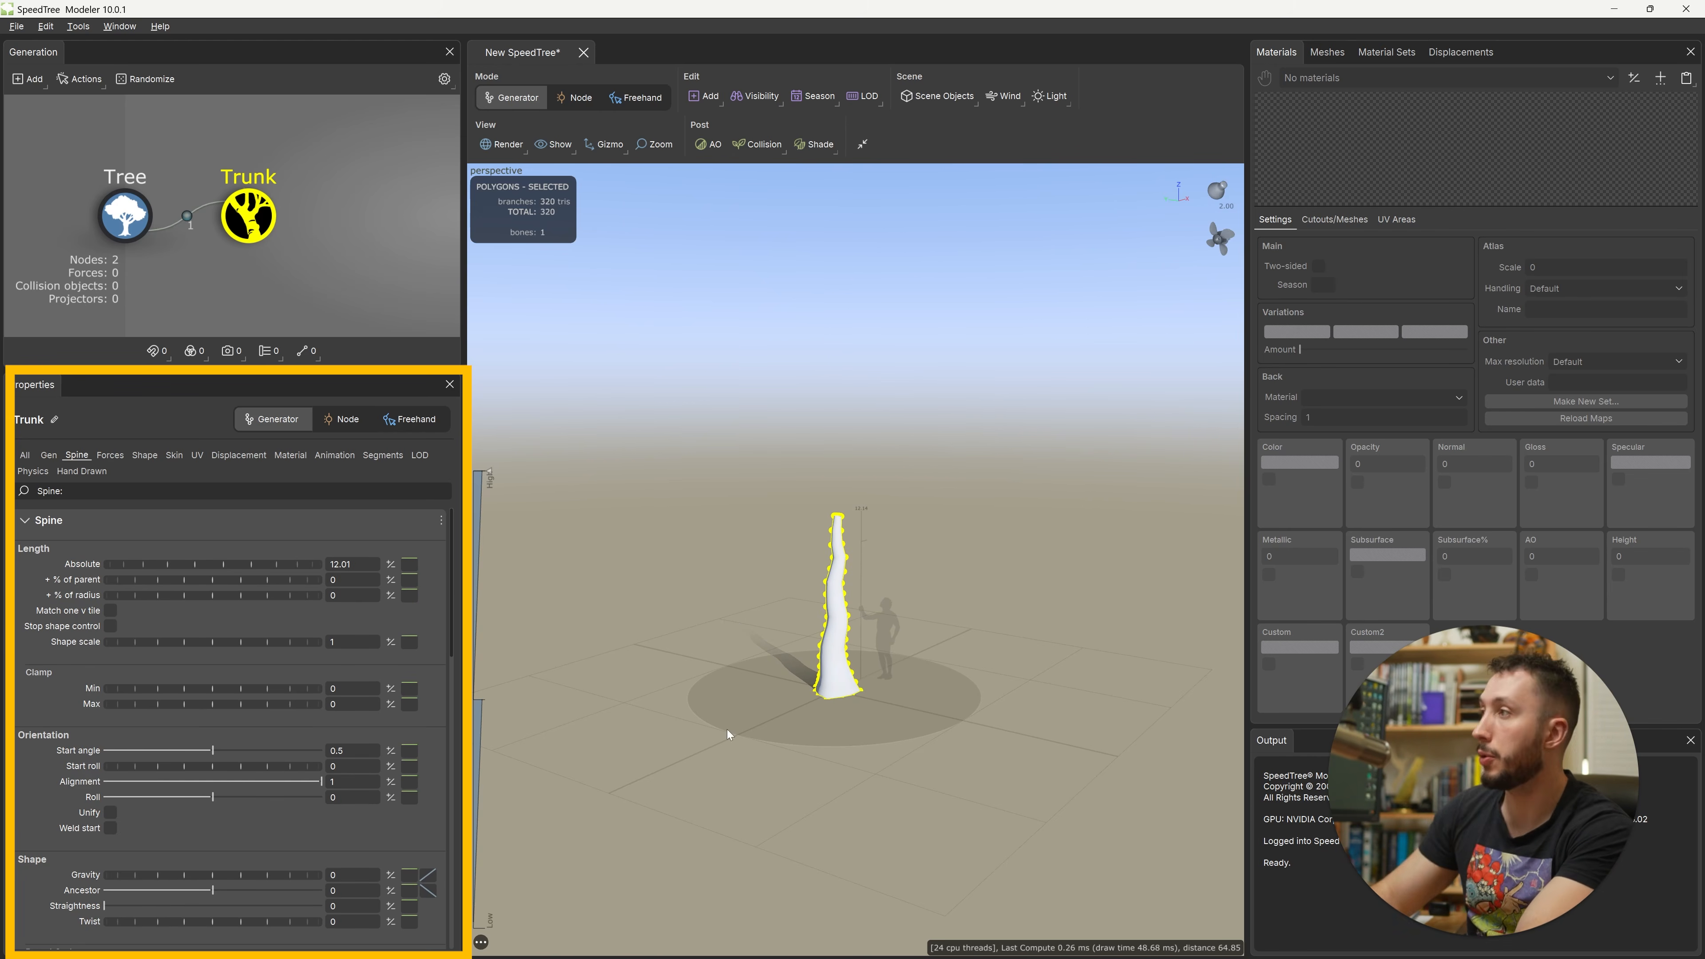
scroll(784, 703, up, 3)
Step: Set the start roll in the trunk's spine orientation to 0.51
scroll(245, 718, down, 2)
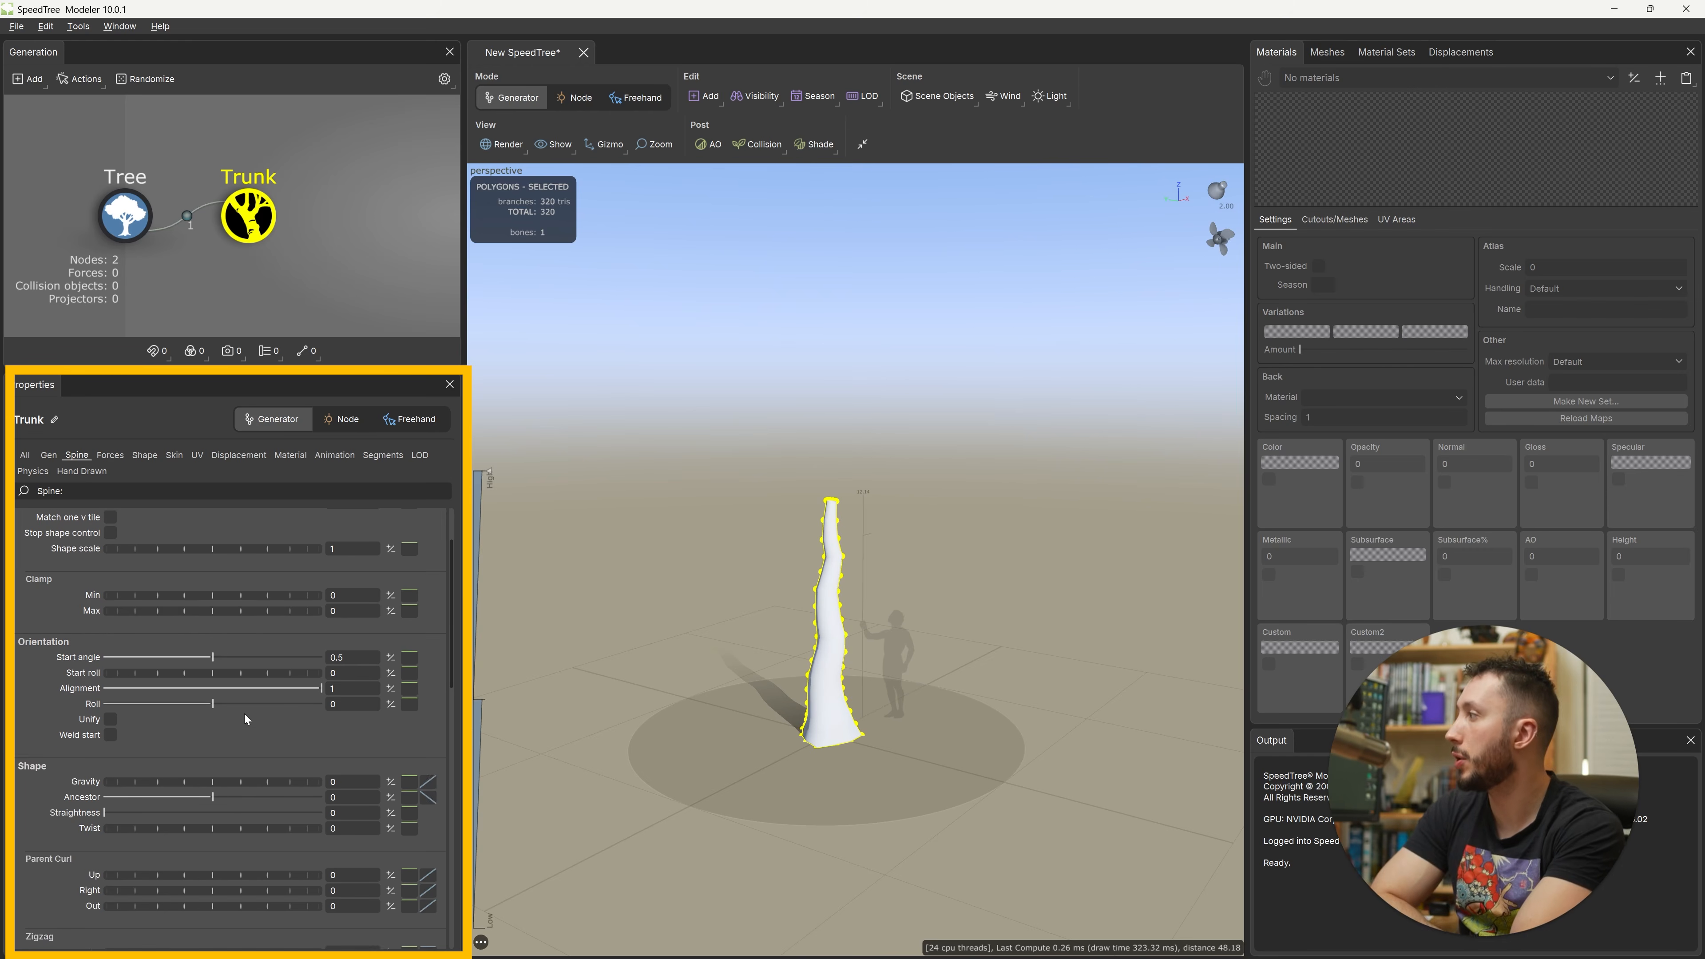
scroll(244, 715, up, 2)
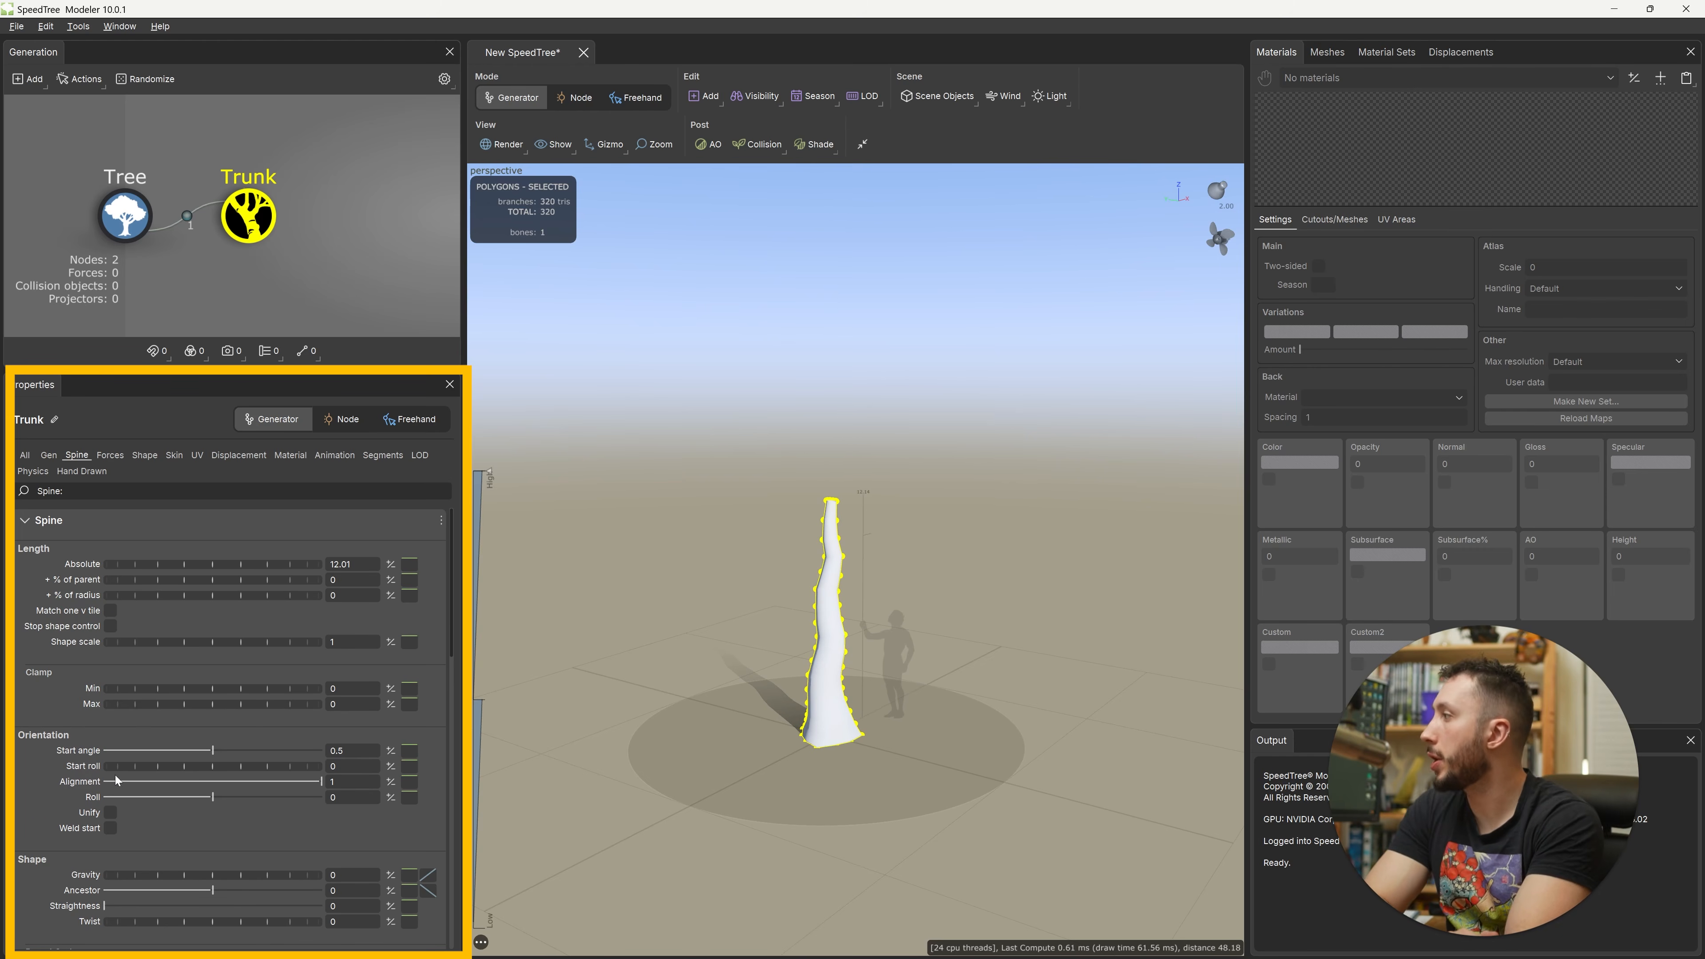
drag(118, 766, 211, 759)
key(ctrl+z)
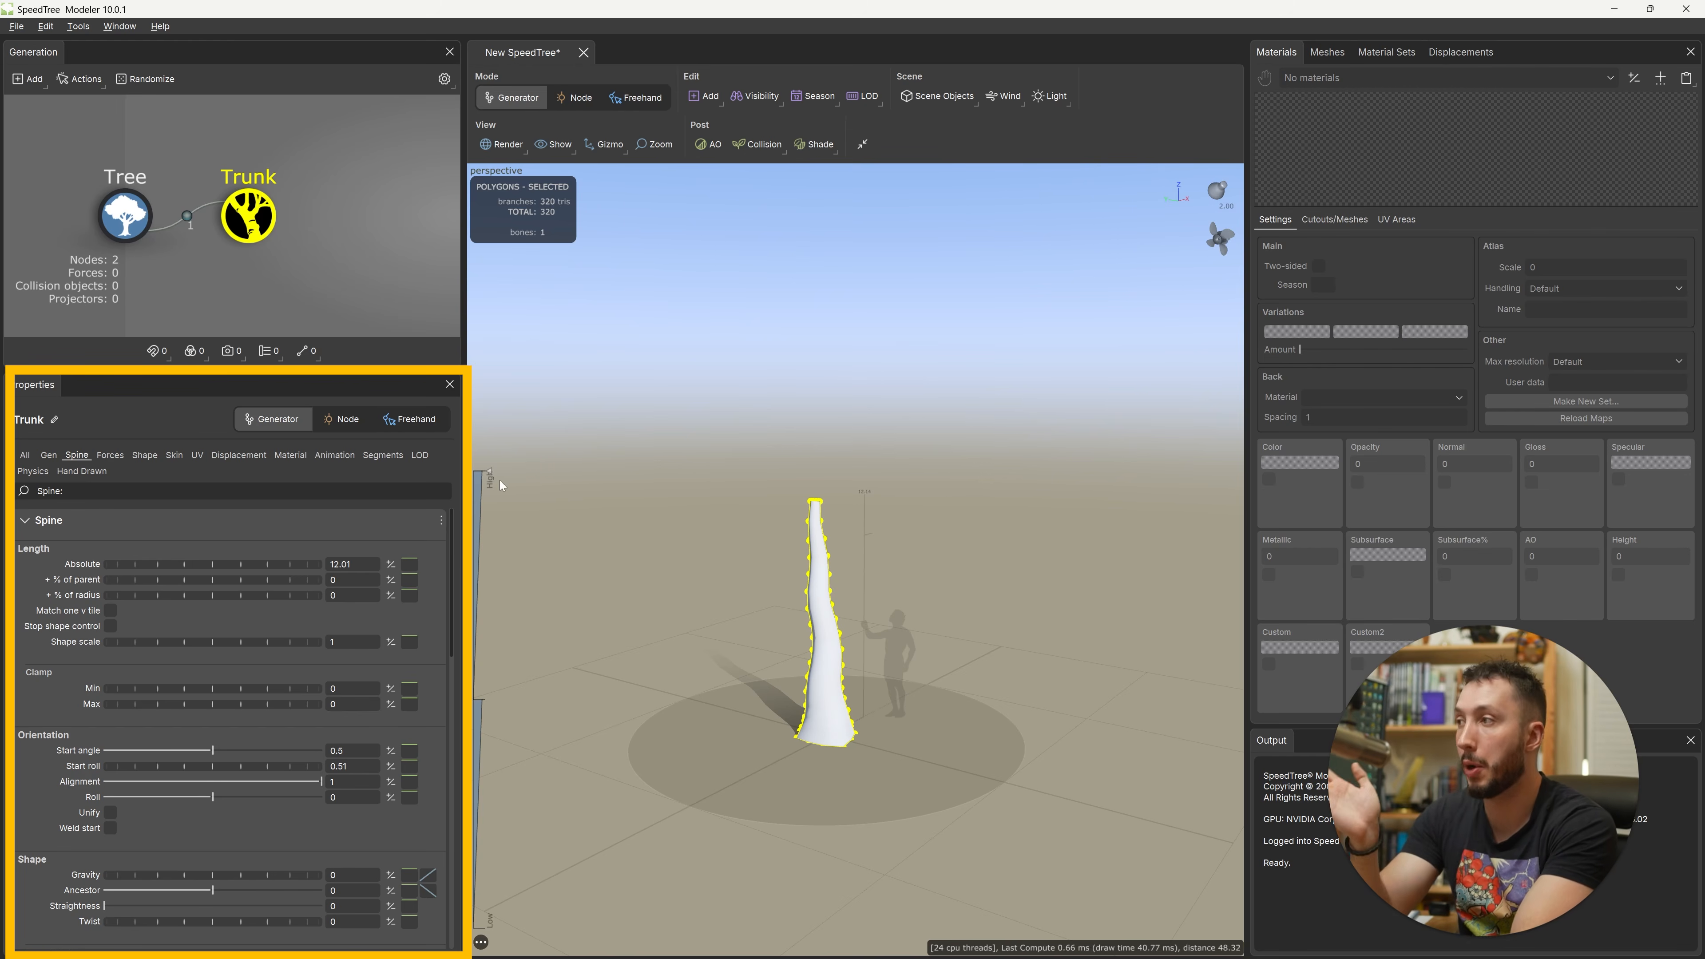
Step: Thin the trunk by setting its absolute skin radius to 0.59
click(173, 454)
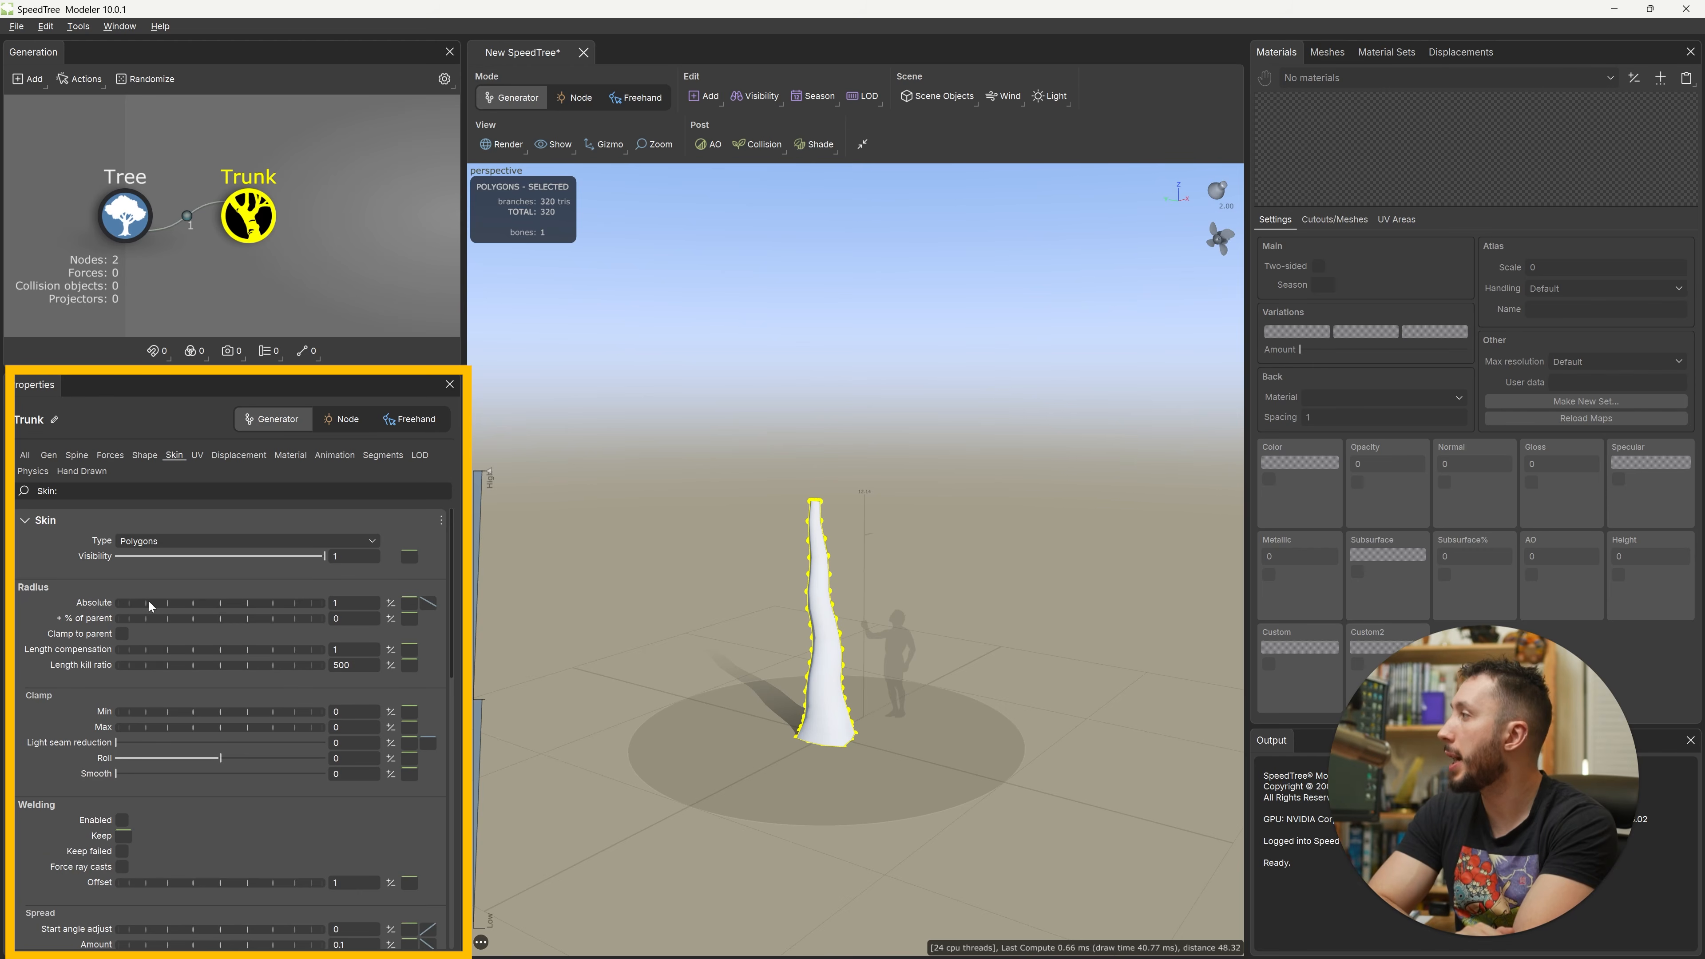
drag(151, 603, 109, 621)
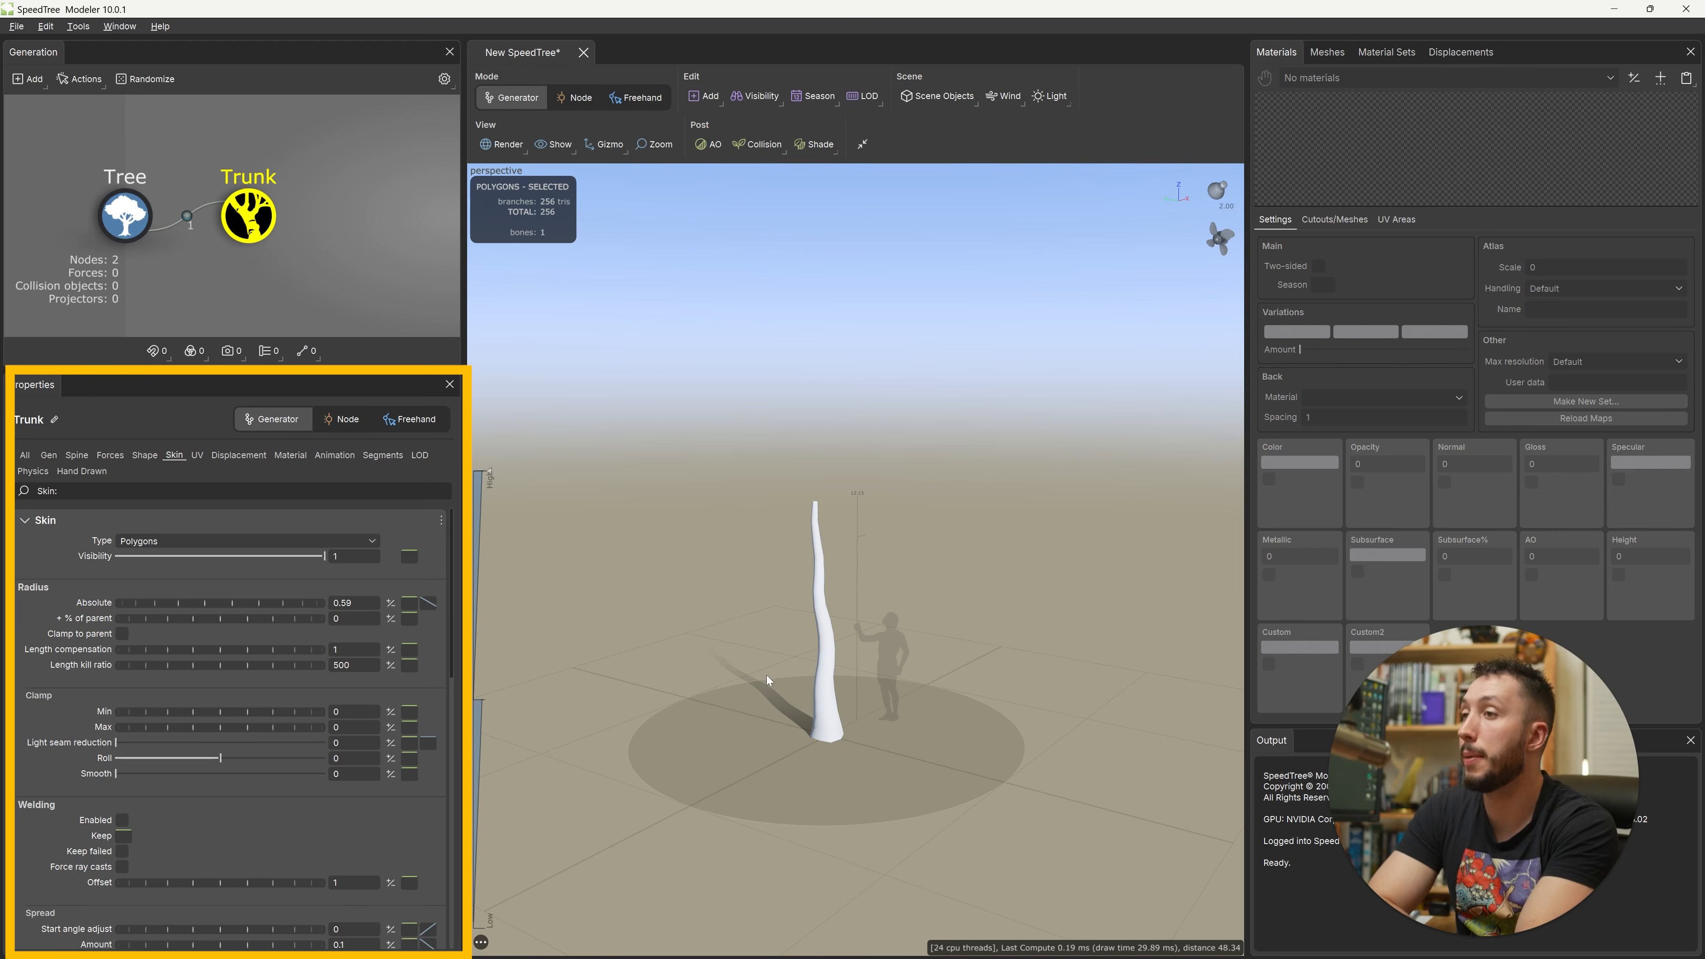
drag(765, 675, 755, 697)
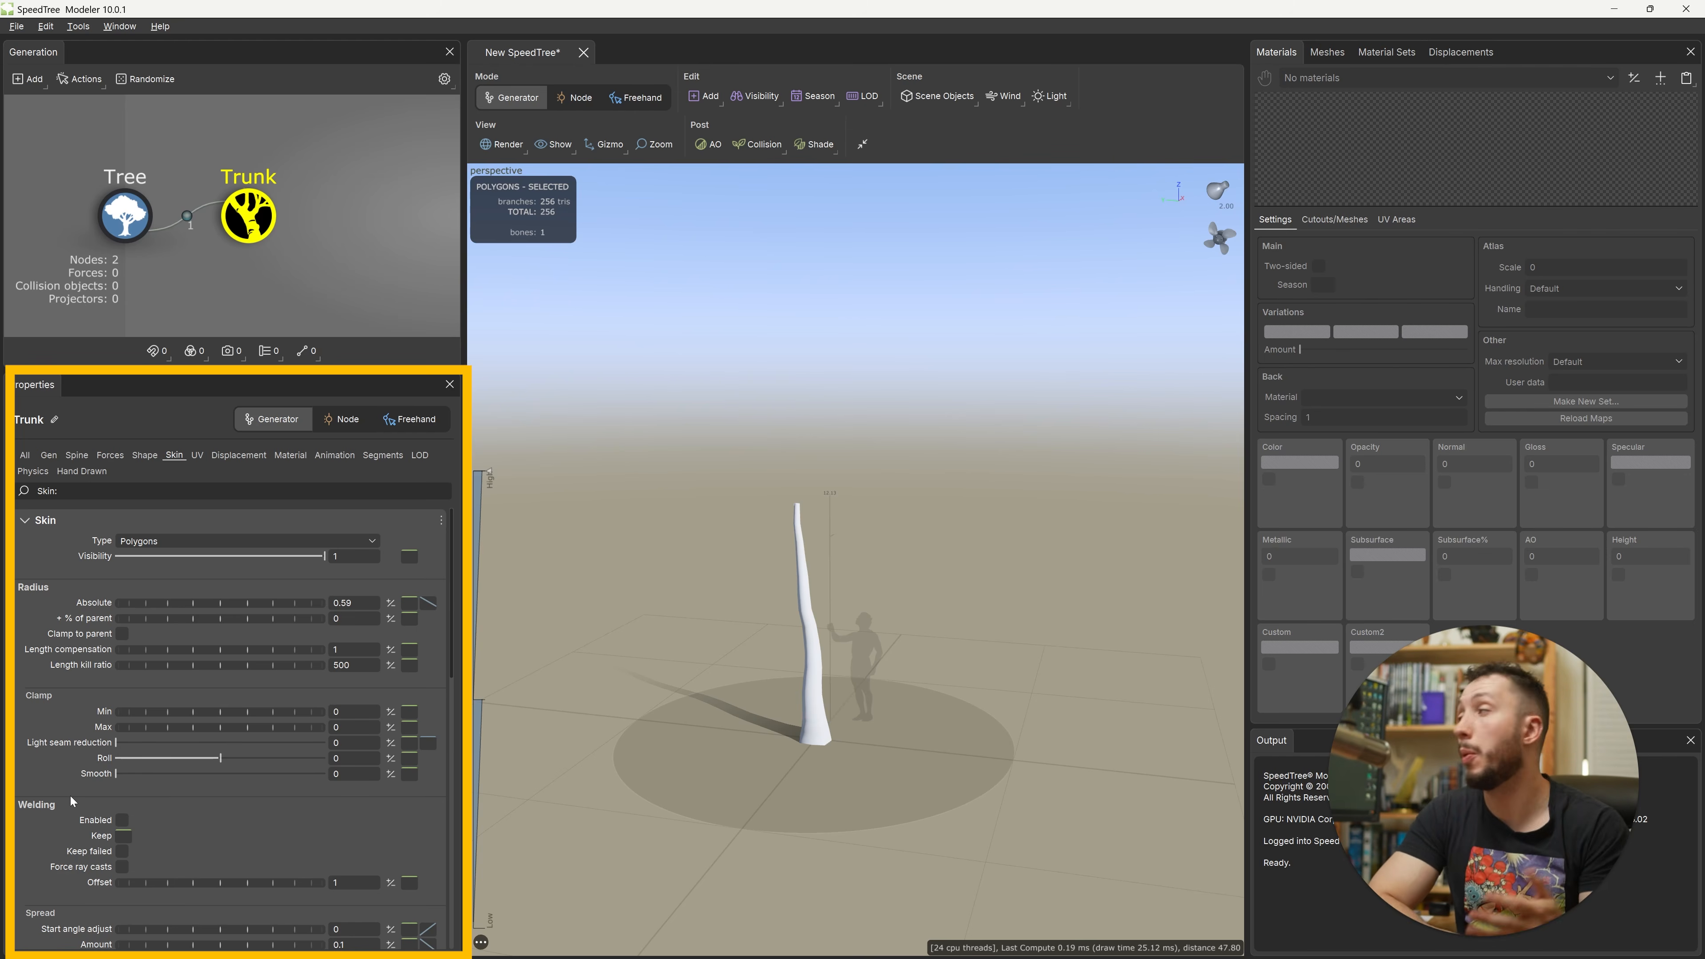
Step: Open the trunk's Segments properties and switch the viewport rendering to Scribed to show the wireframe
click(377, 457)
scroll(60, 748, down, 1)
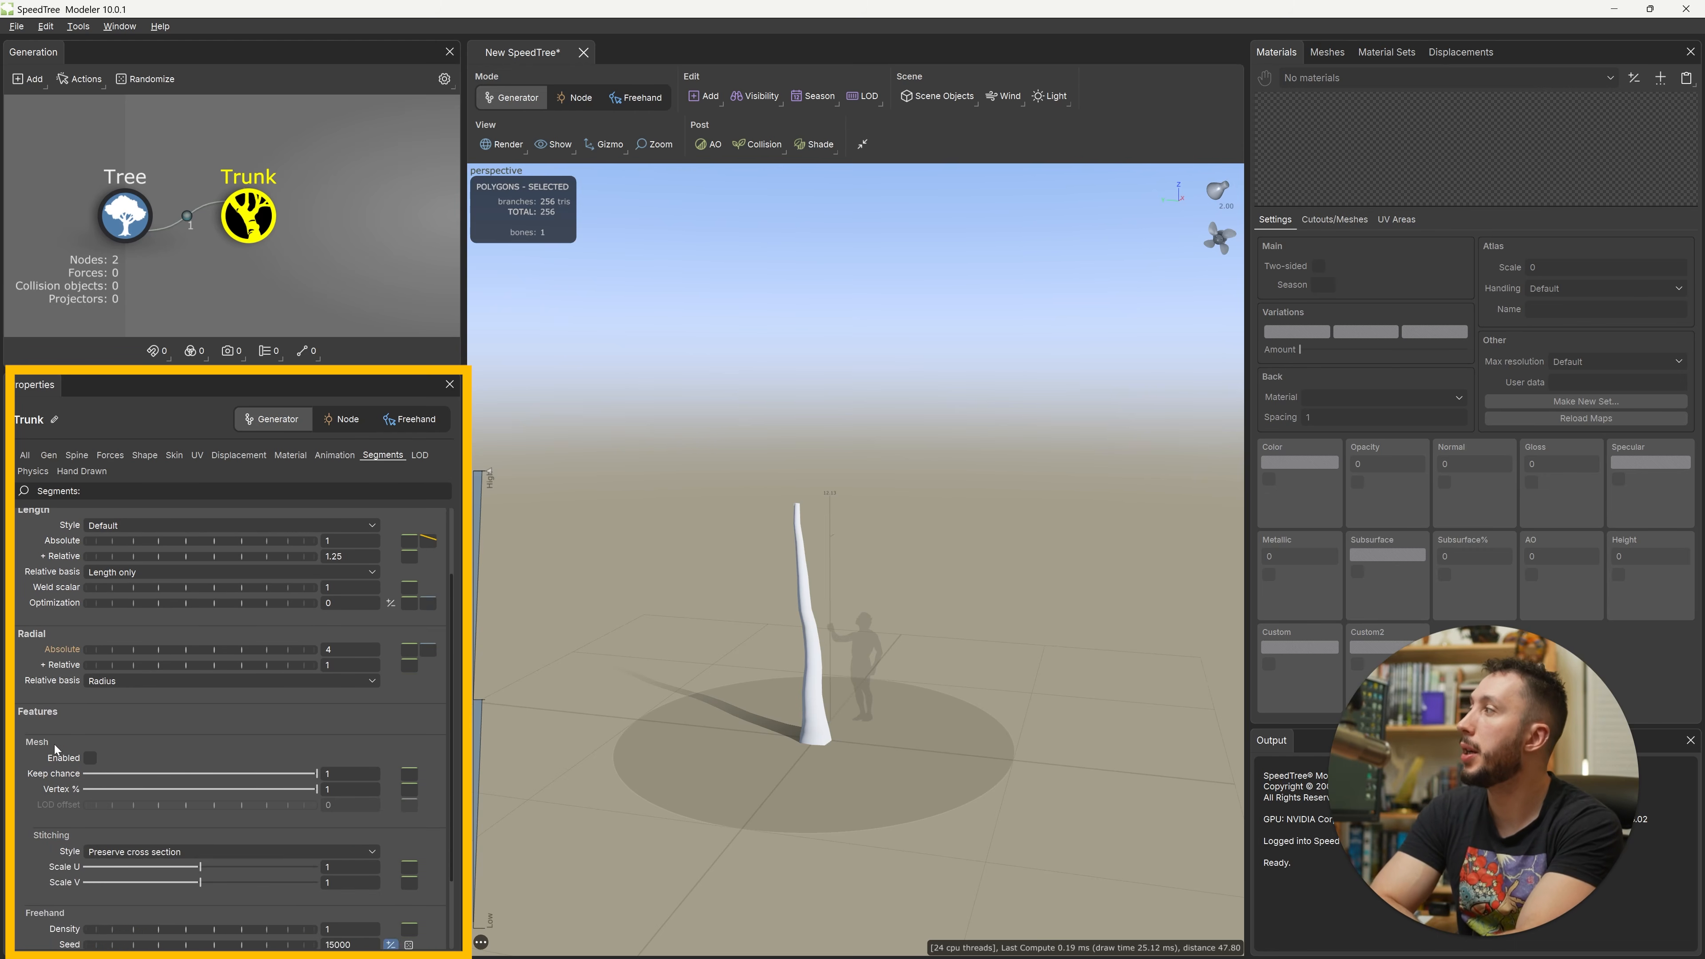
scroll(60, 748, up, 1)
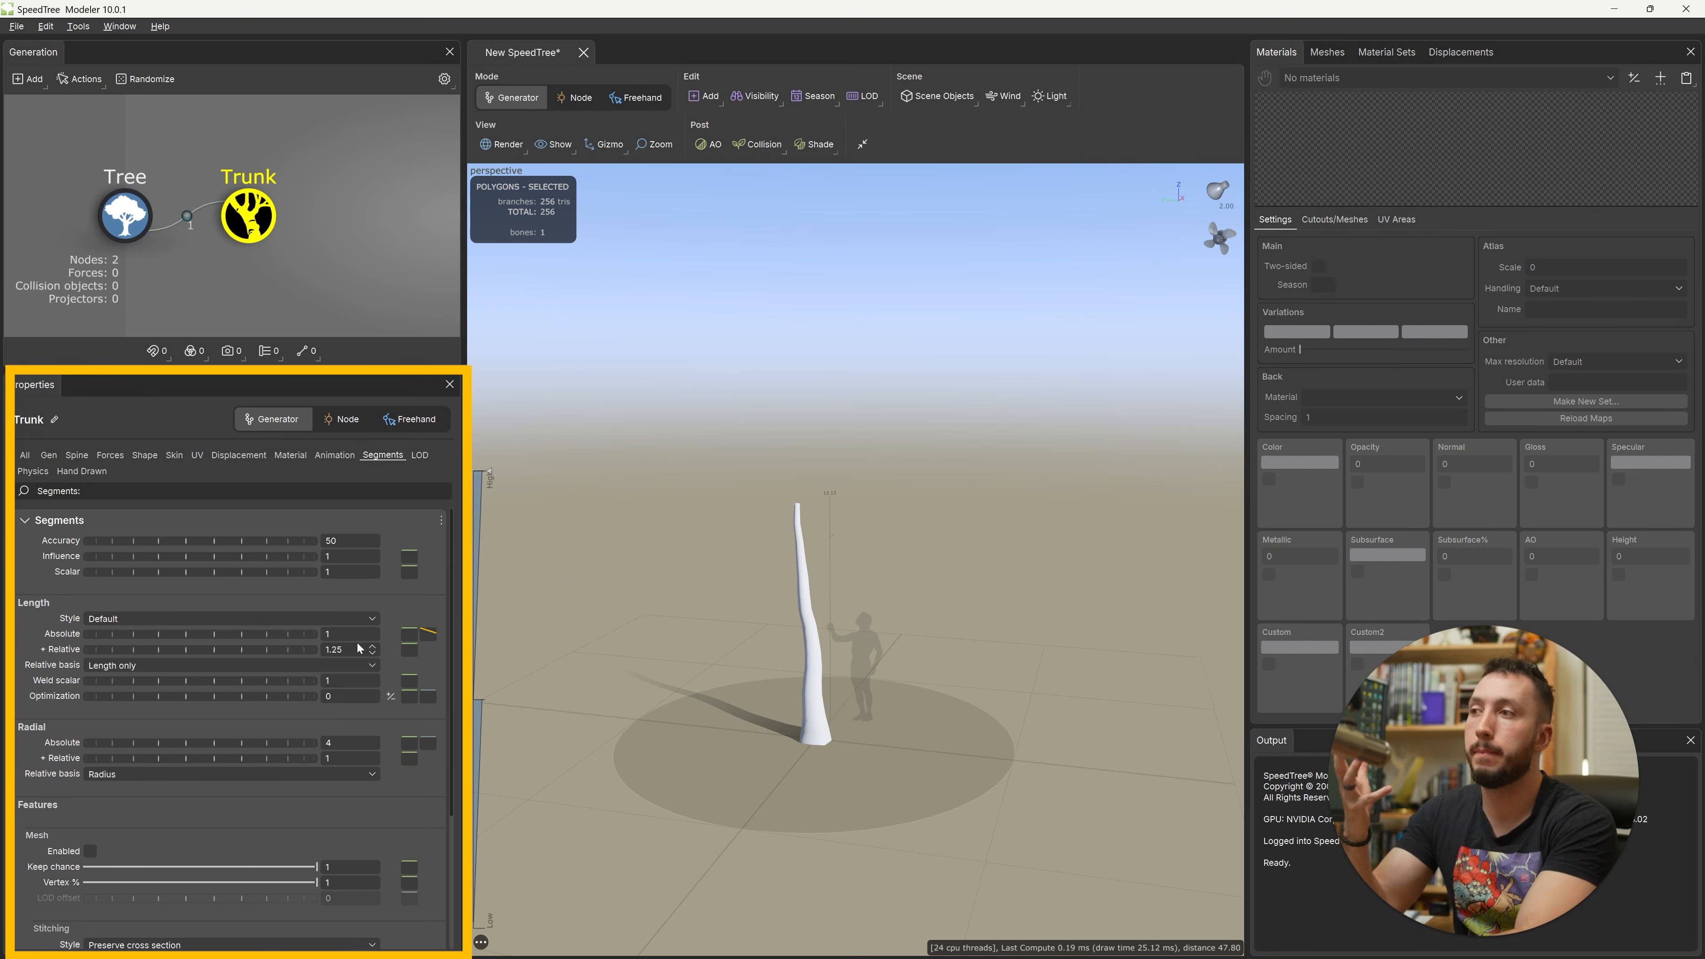
scroll(796, 638, down, 1)
scroll(796, 638, up, 7)
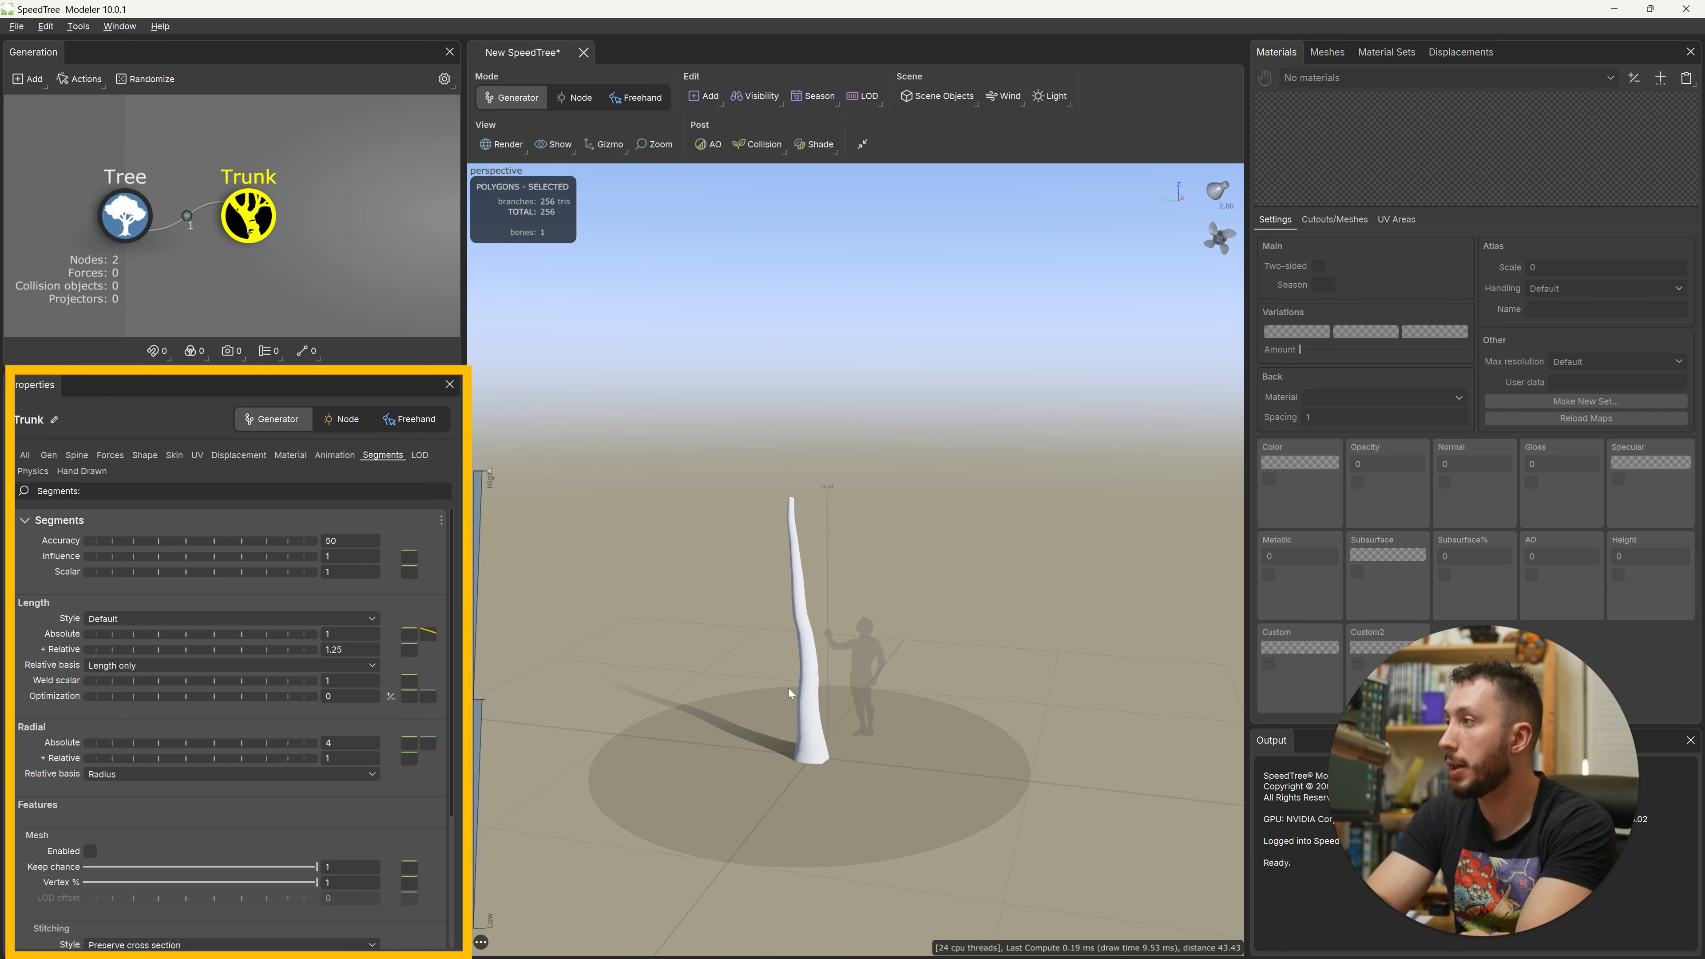
click(497, 142)
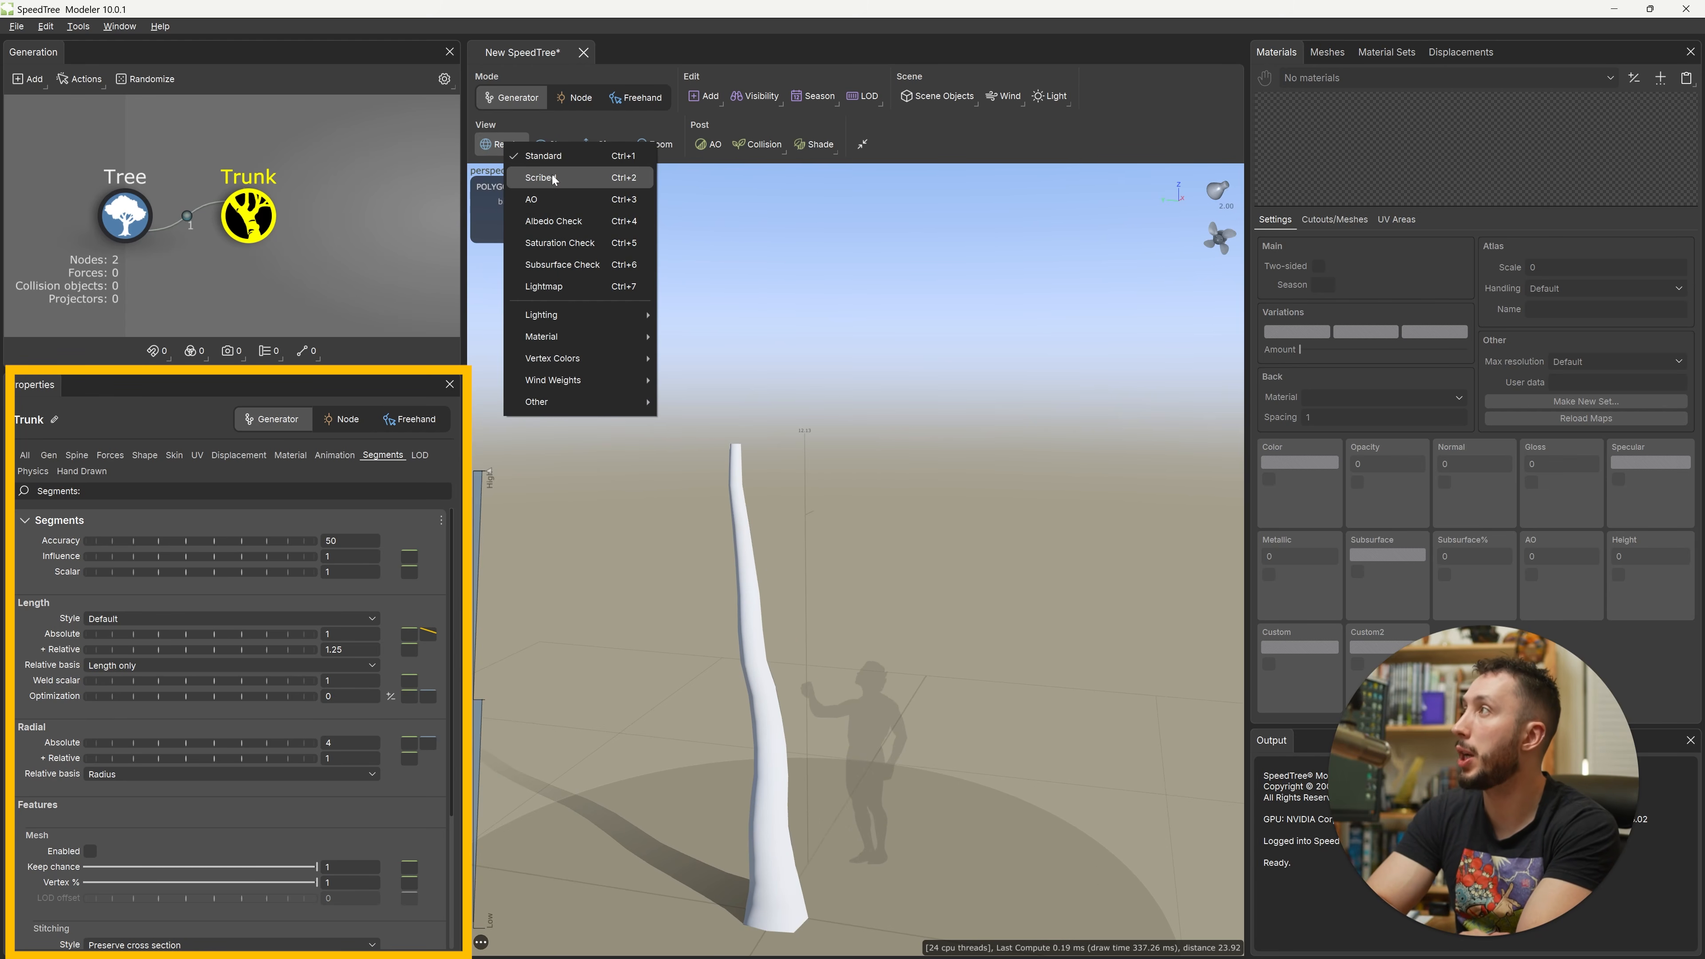
click(553, 179)
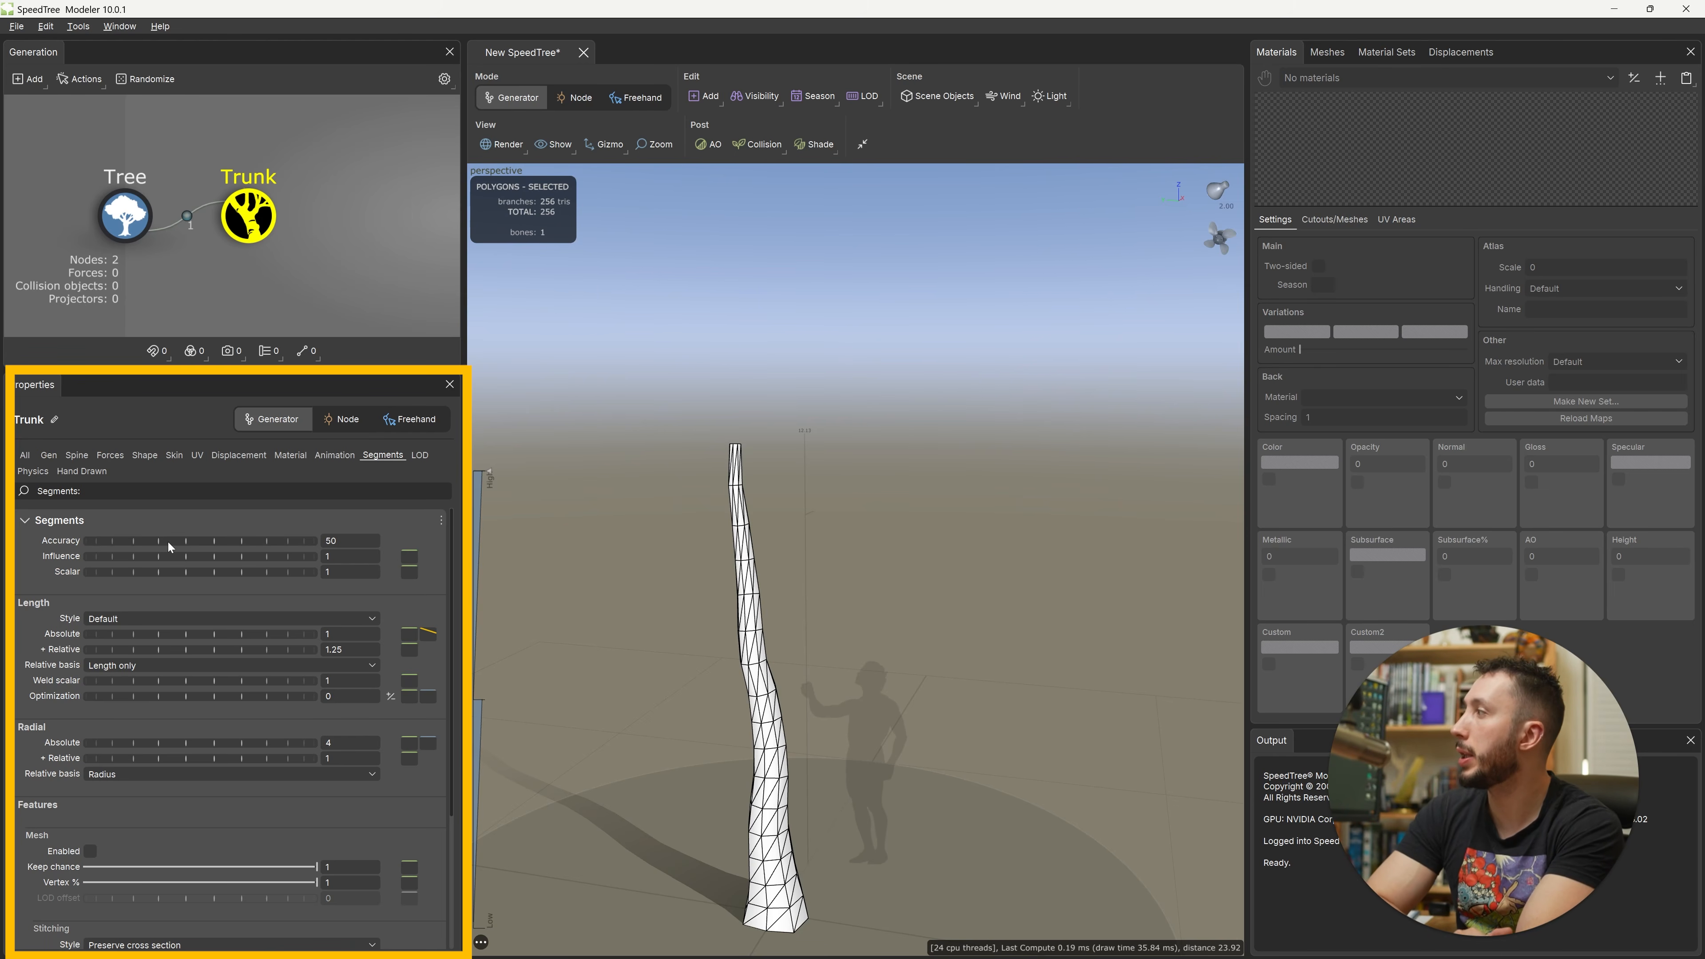
Step: Increase the trunk's mesh resolution with absolute length segments of 15 and absolute radial segments of 19
drag(153, 635, 356, 635)
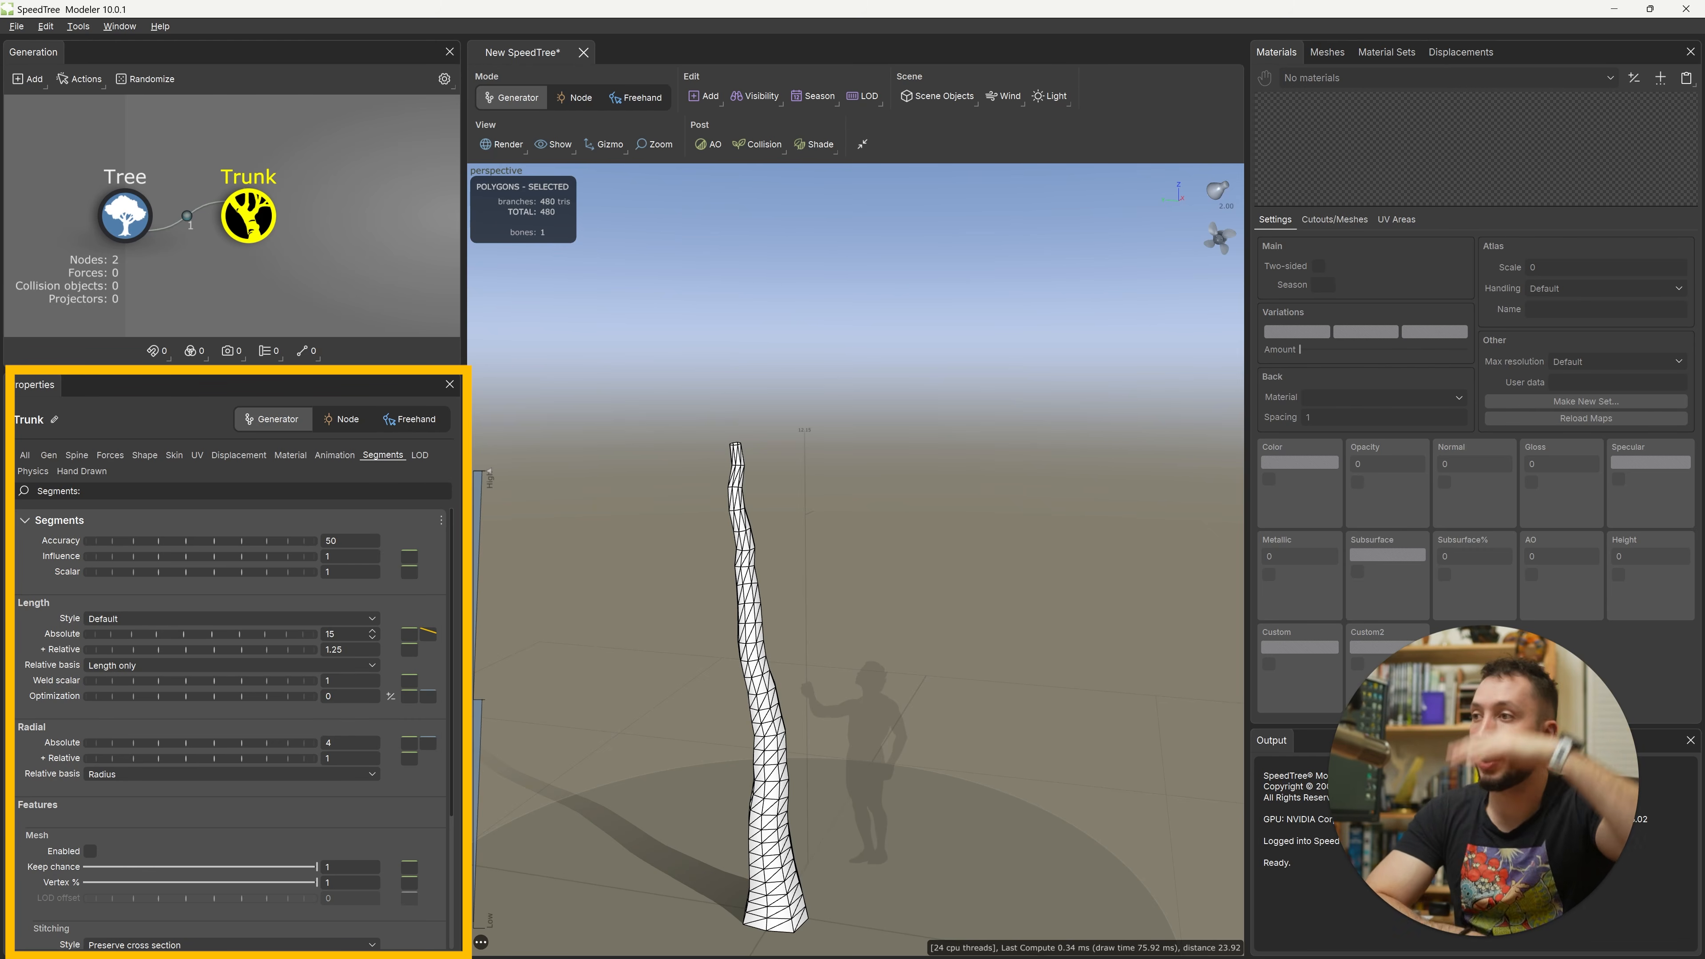
drag(180, 736, 397, 742)
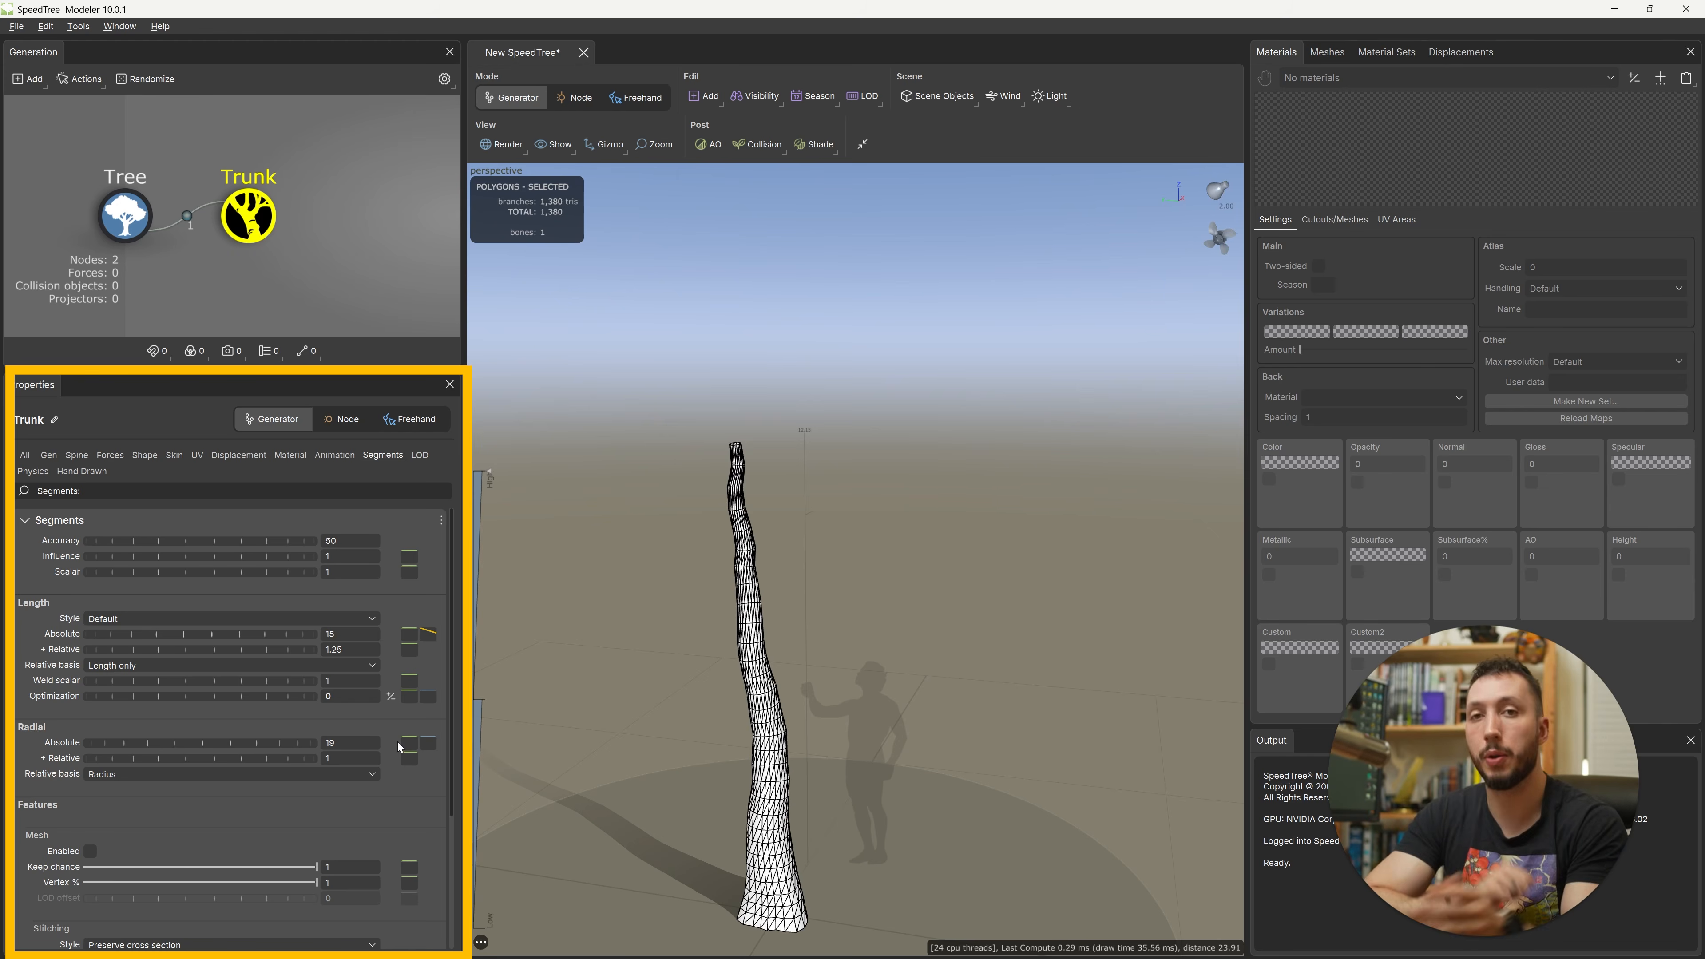
drag(832, 722, 878, 752)
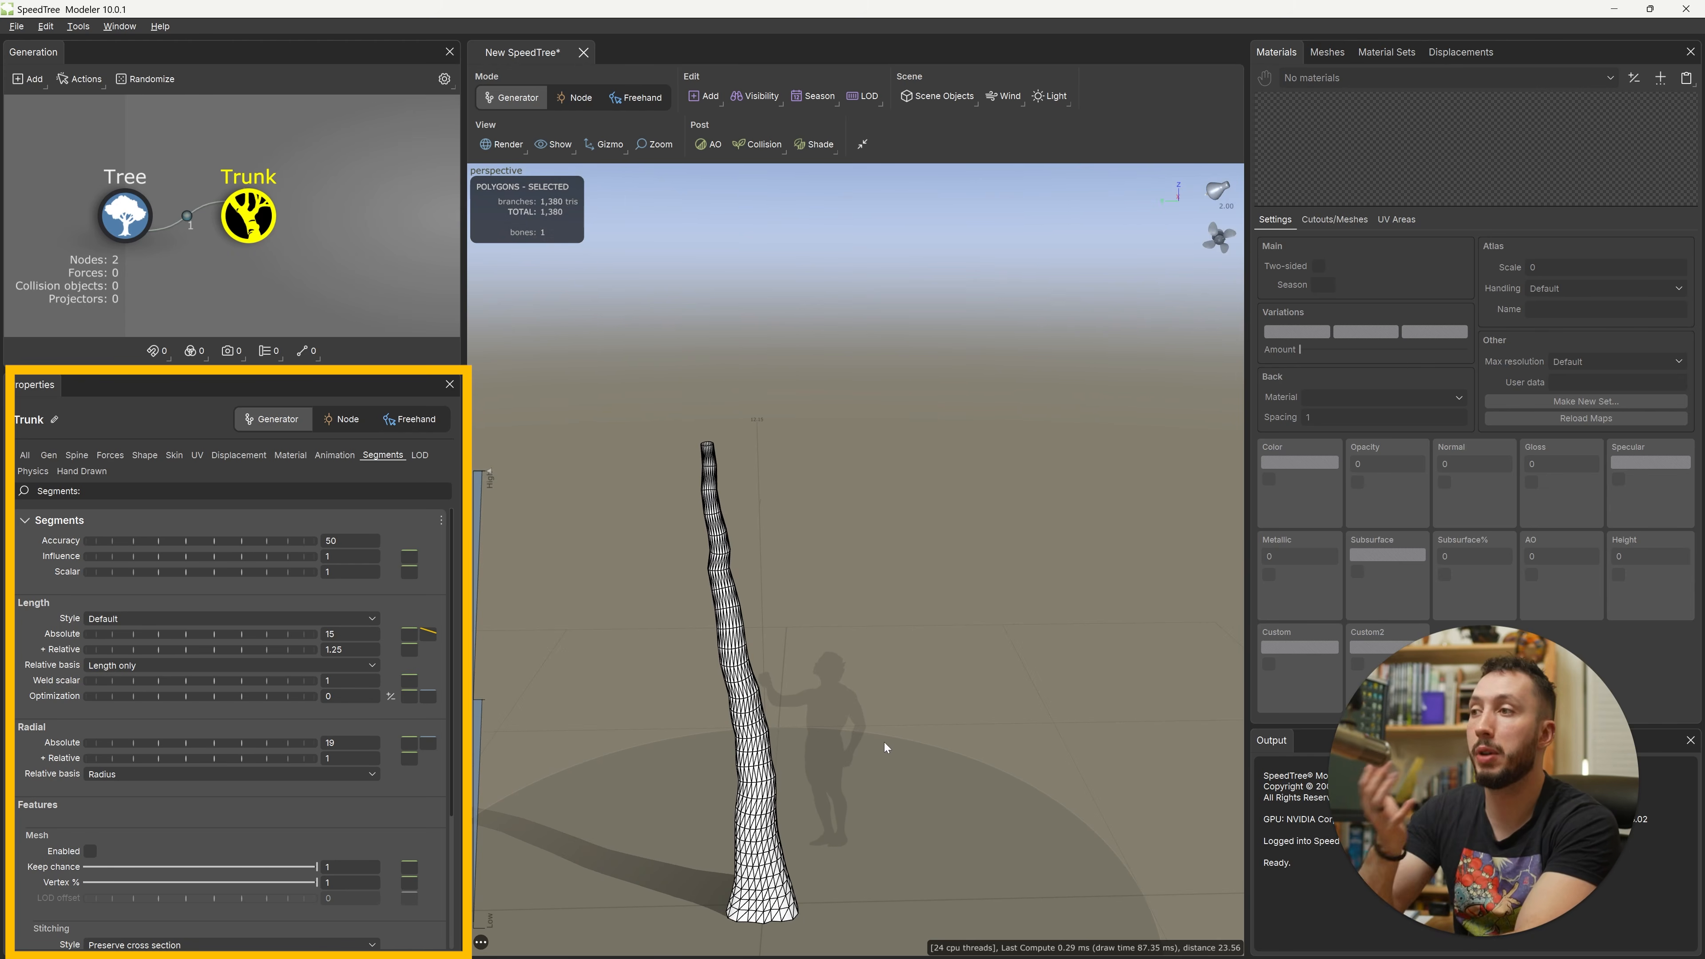
Step: Return the viewport rendering to Standard and inspect the smoothed trunk
click(510, 145)
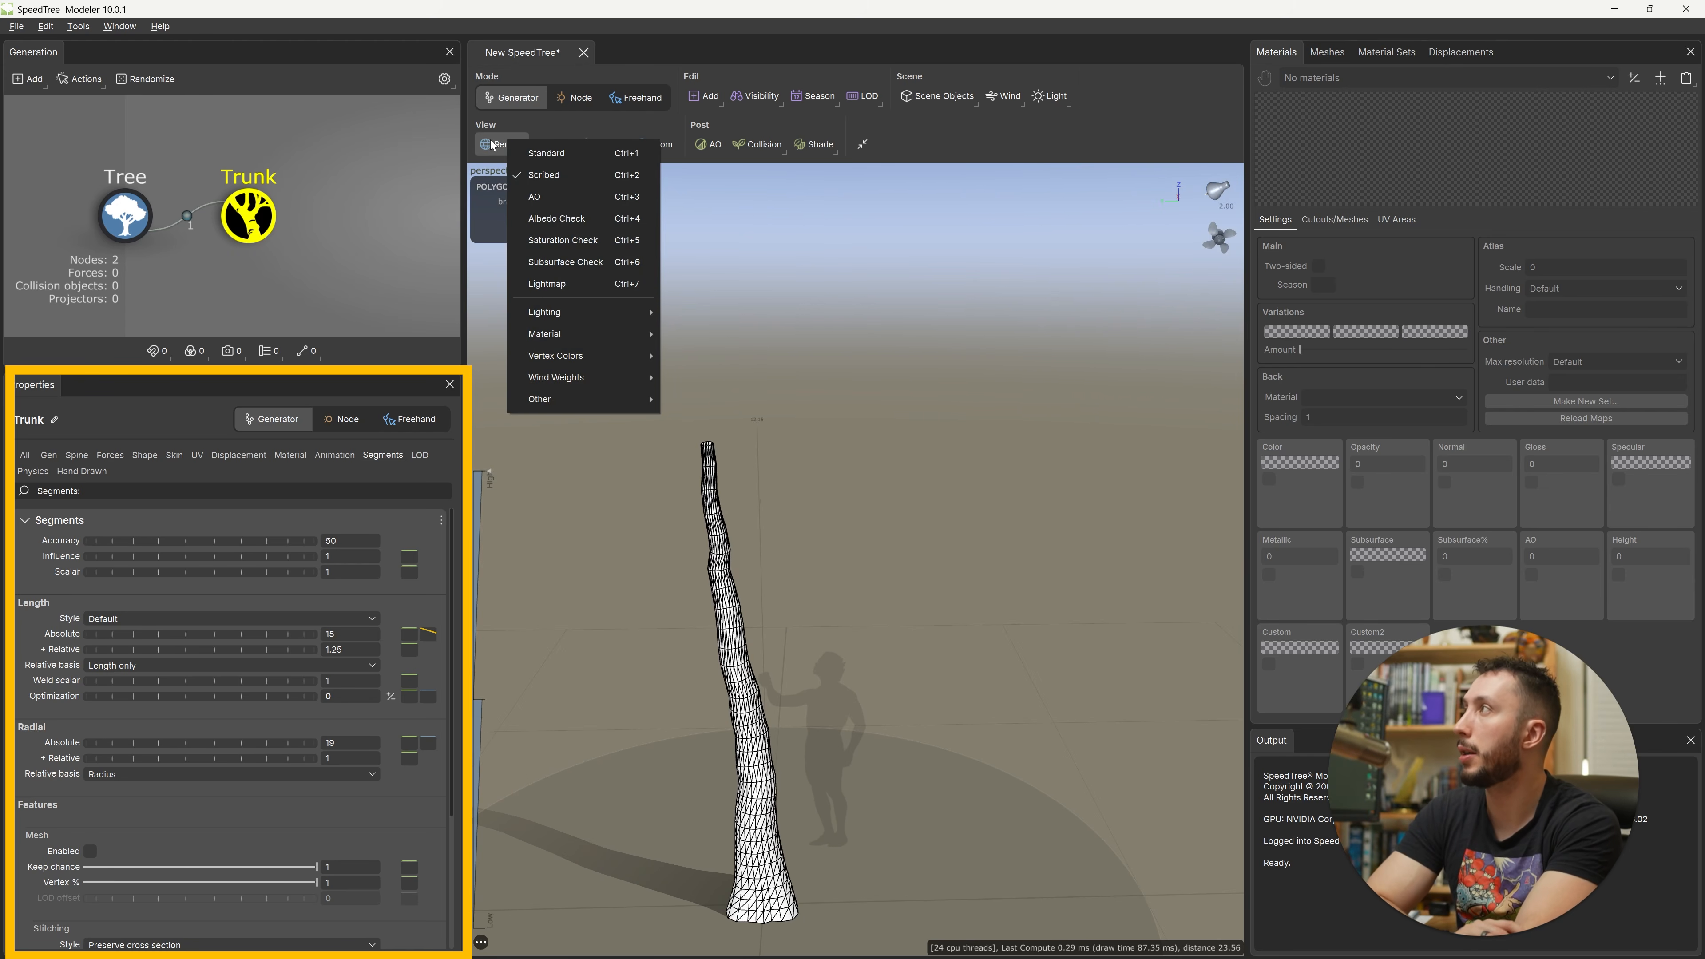
click(545, 153)
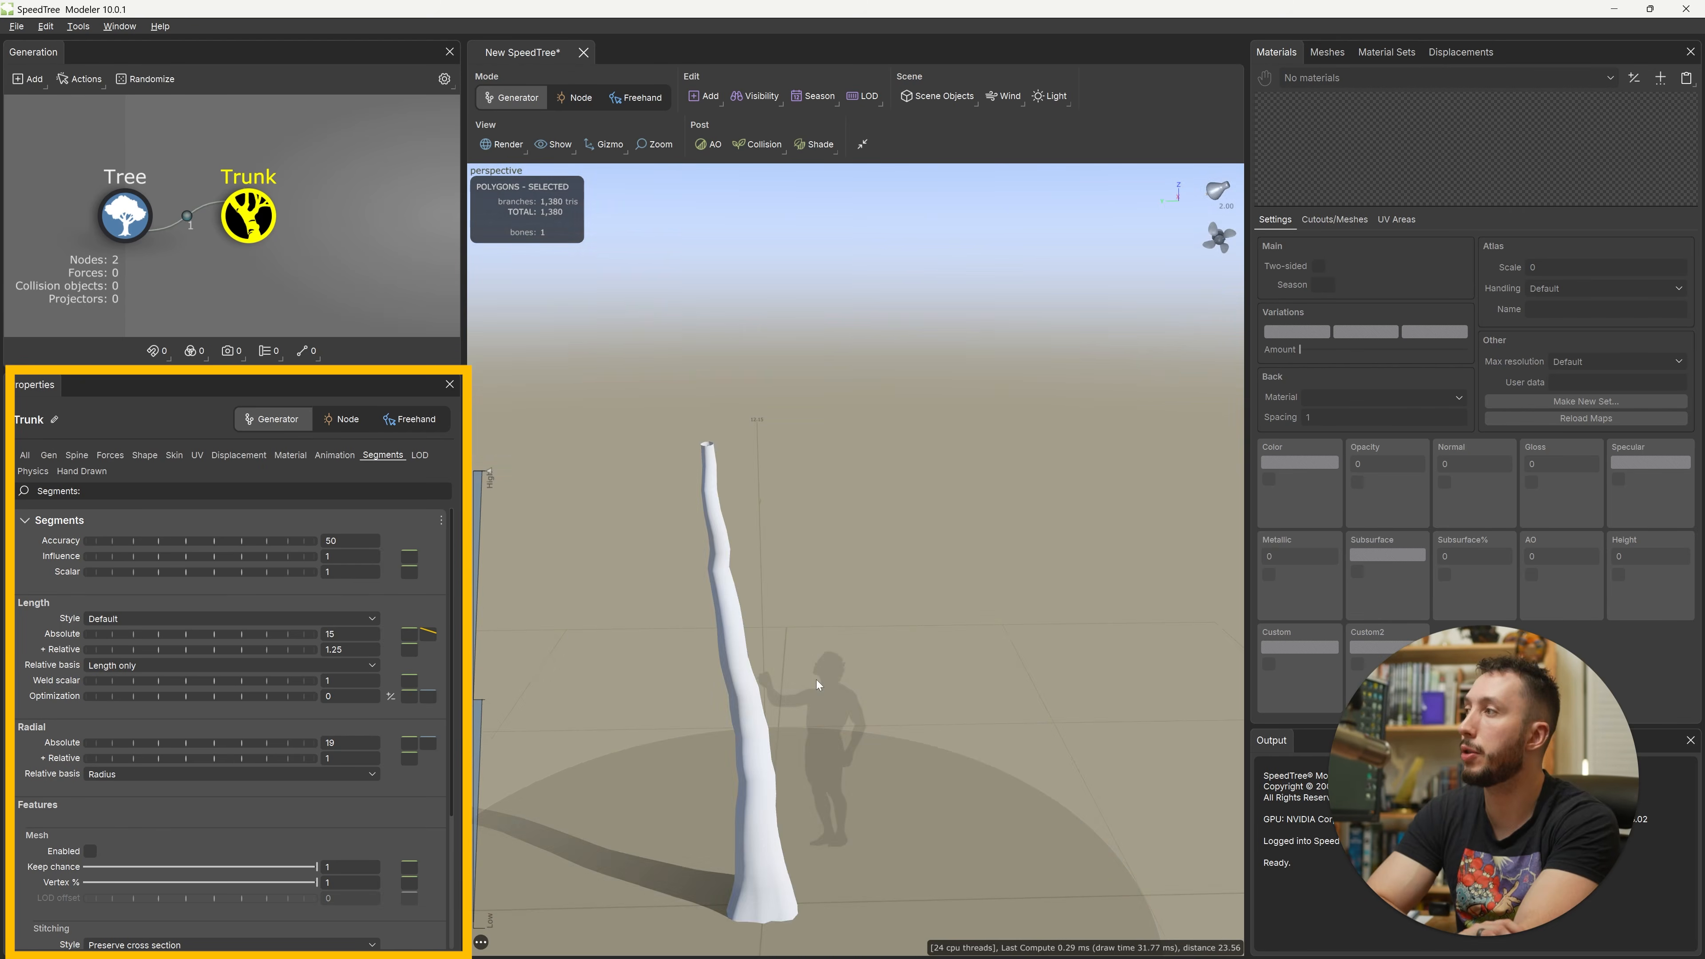
drag(817, 685, 658, 780)
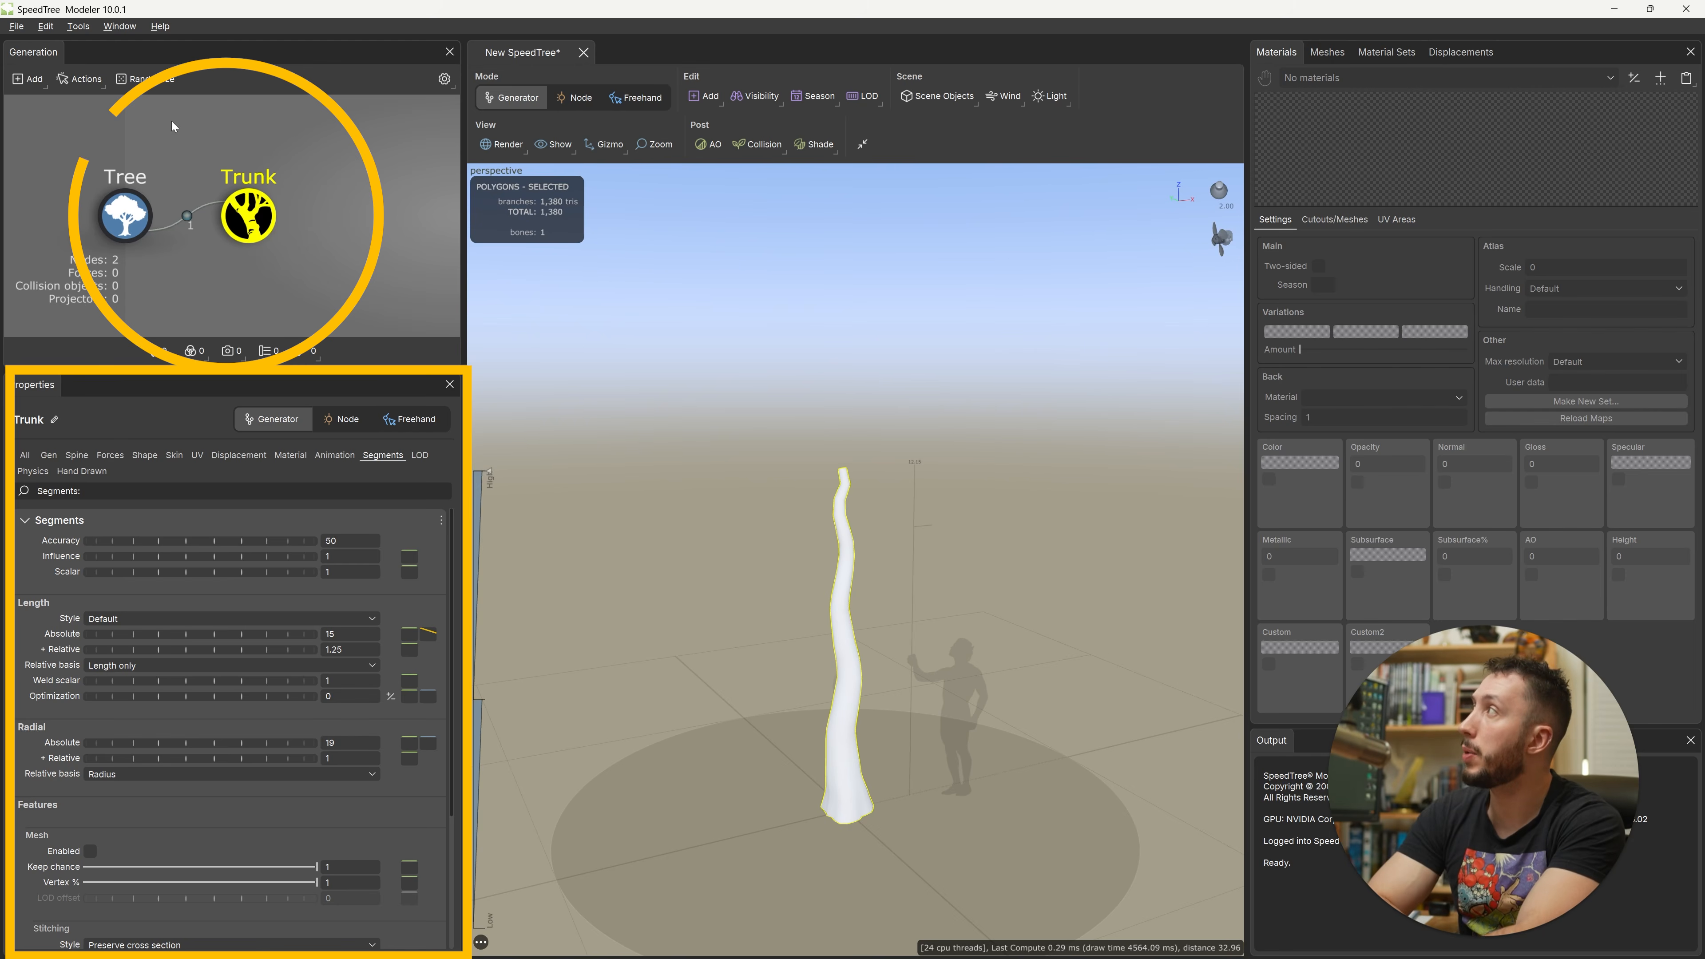
Step: Add a Bifurcating branches generator to the trunk
click(18, 83)
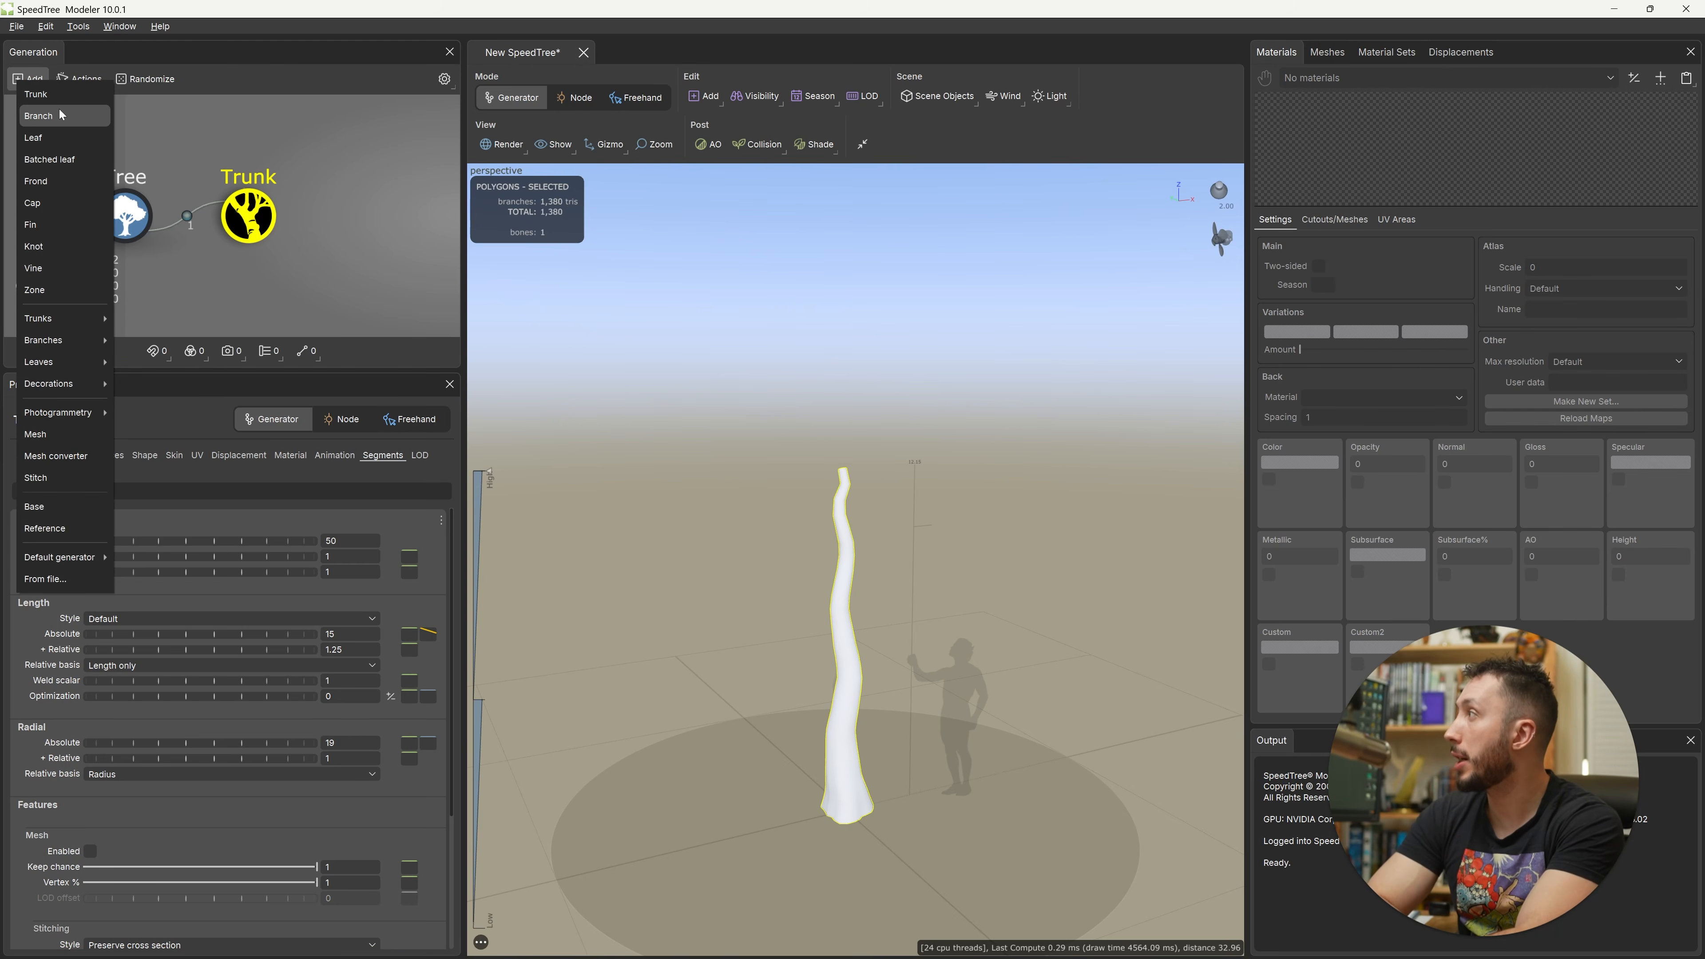
mouse_move(51, 343)
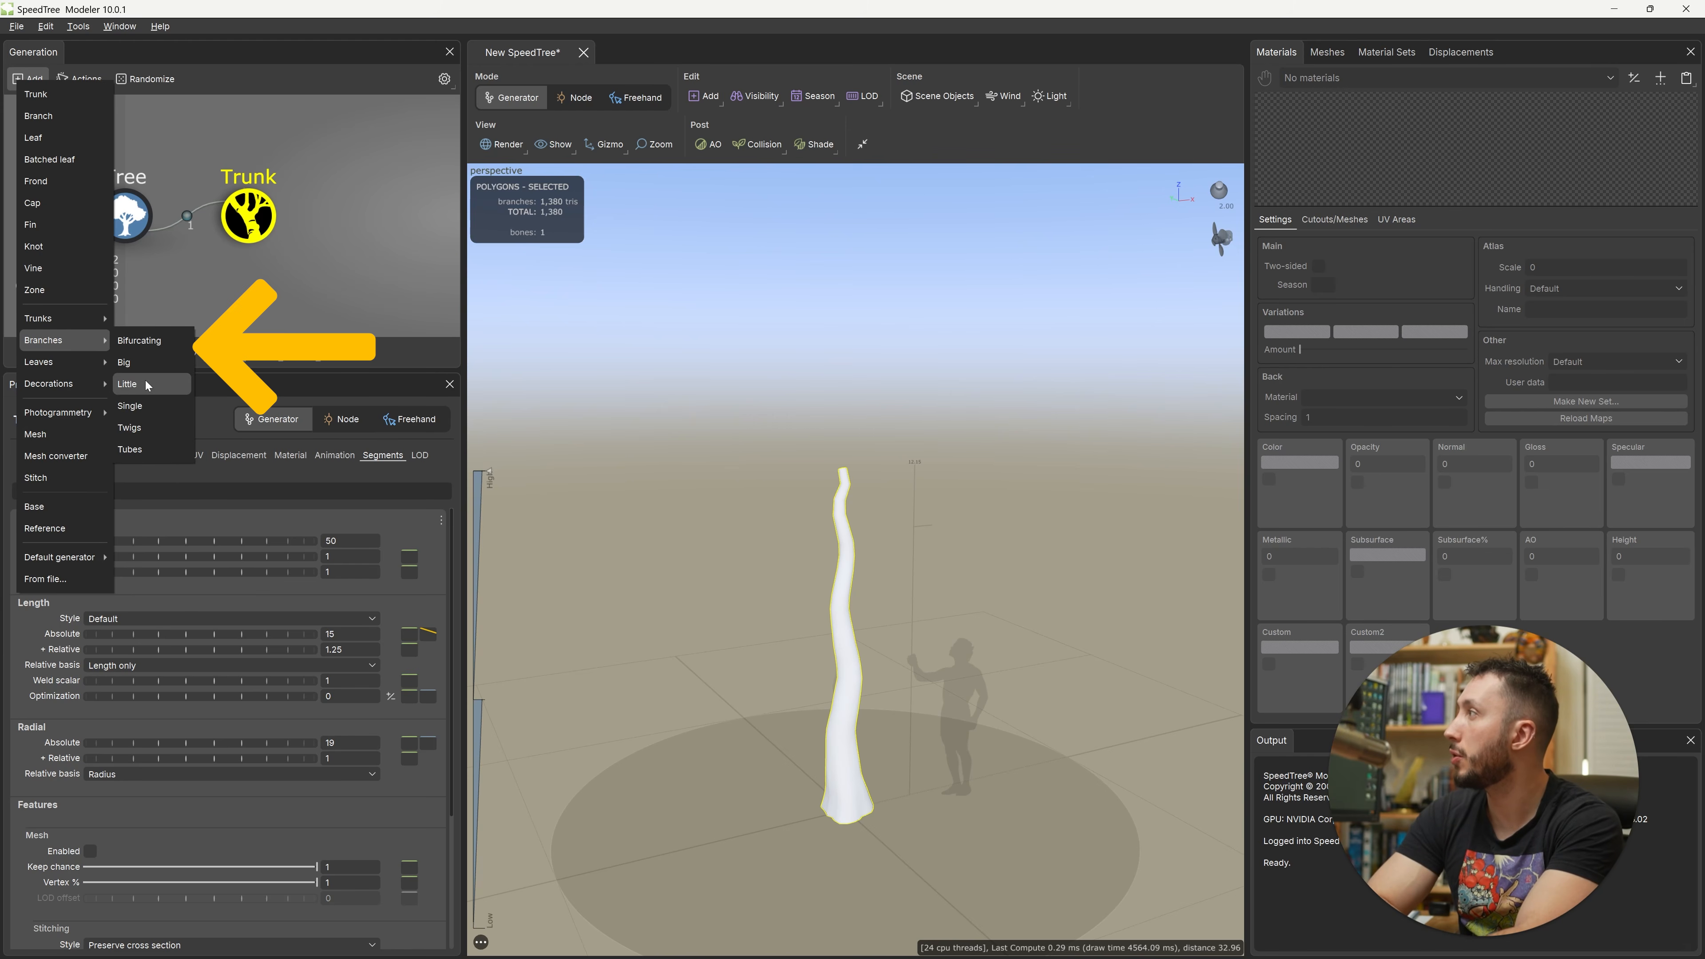
click(142, 346)
drag(773, 604, 844, 620)
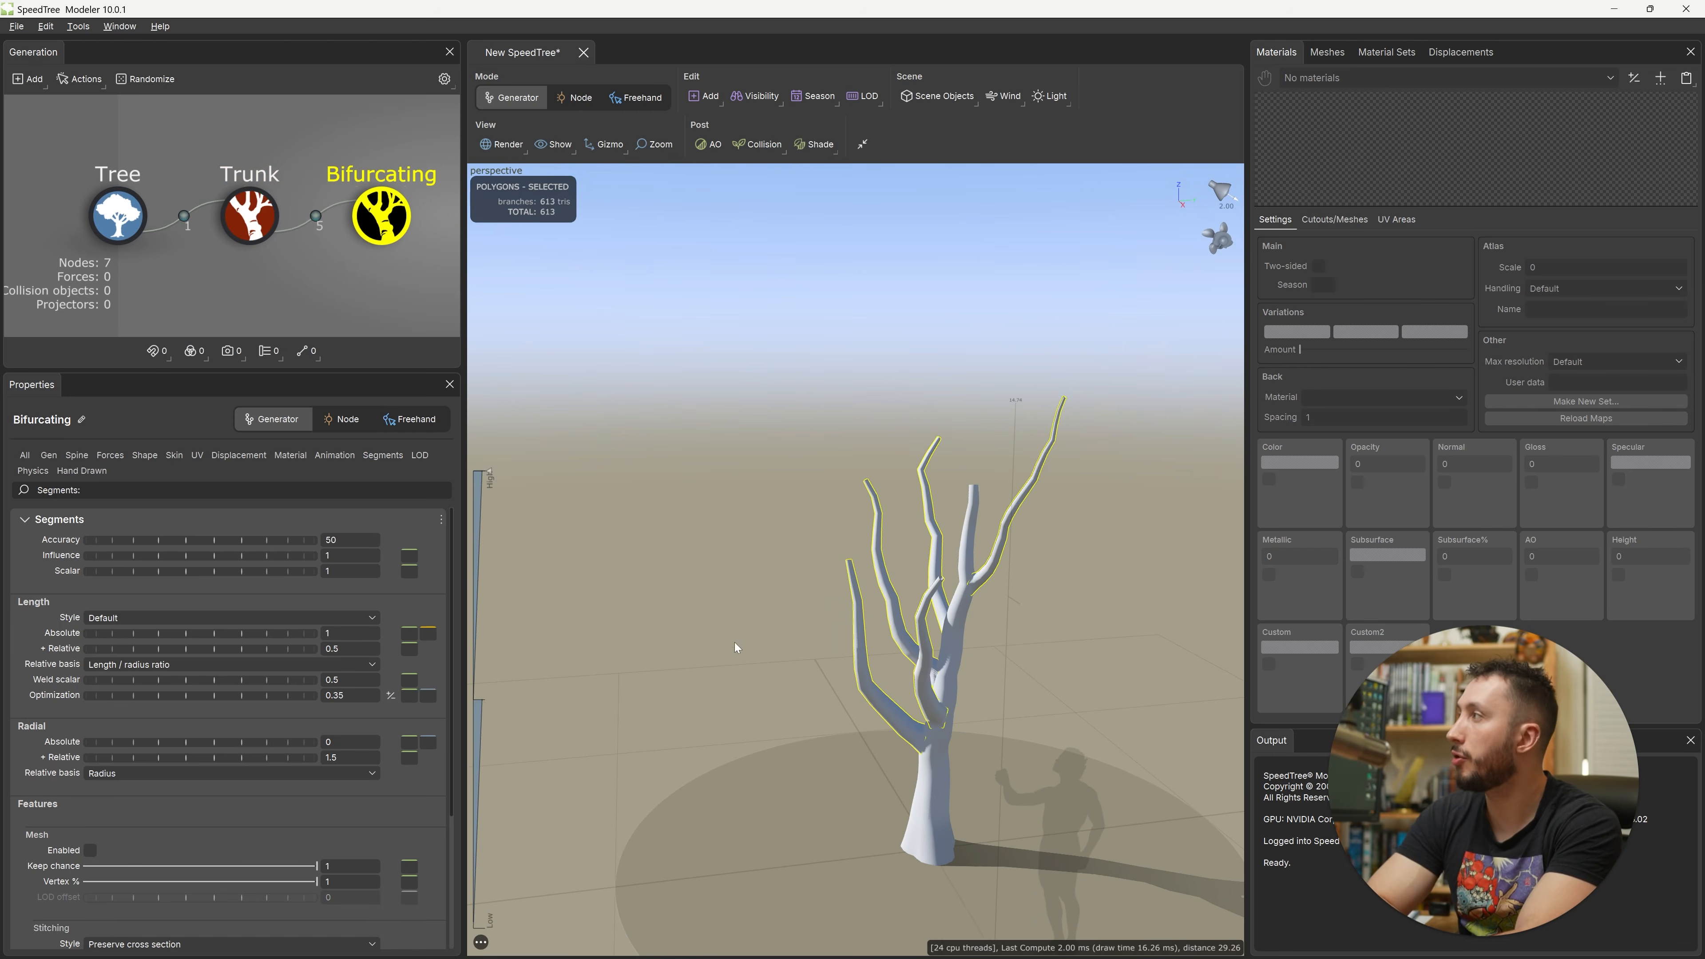
Step: Try different bifurcation spacing values in the Bifurcating generator's Generation properties
click(49, 457)
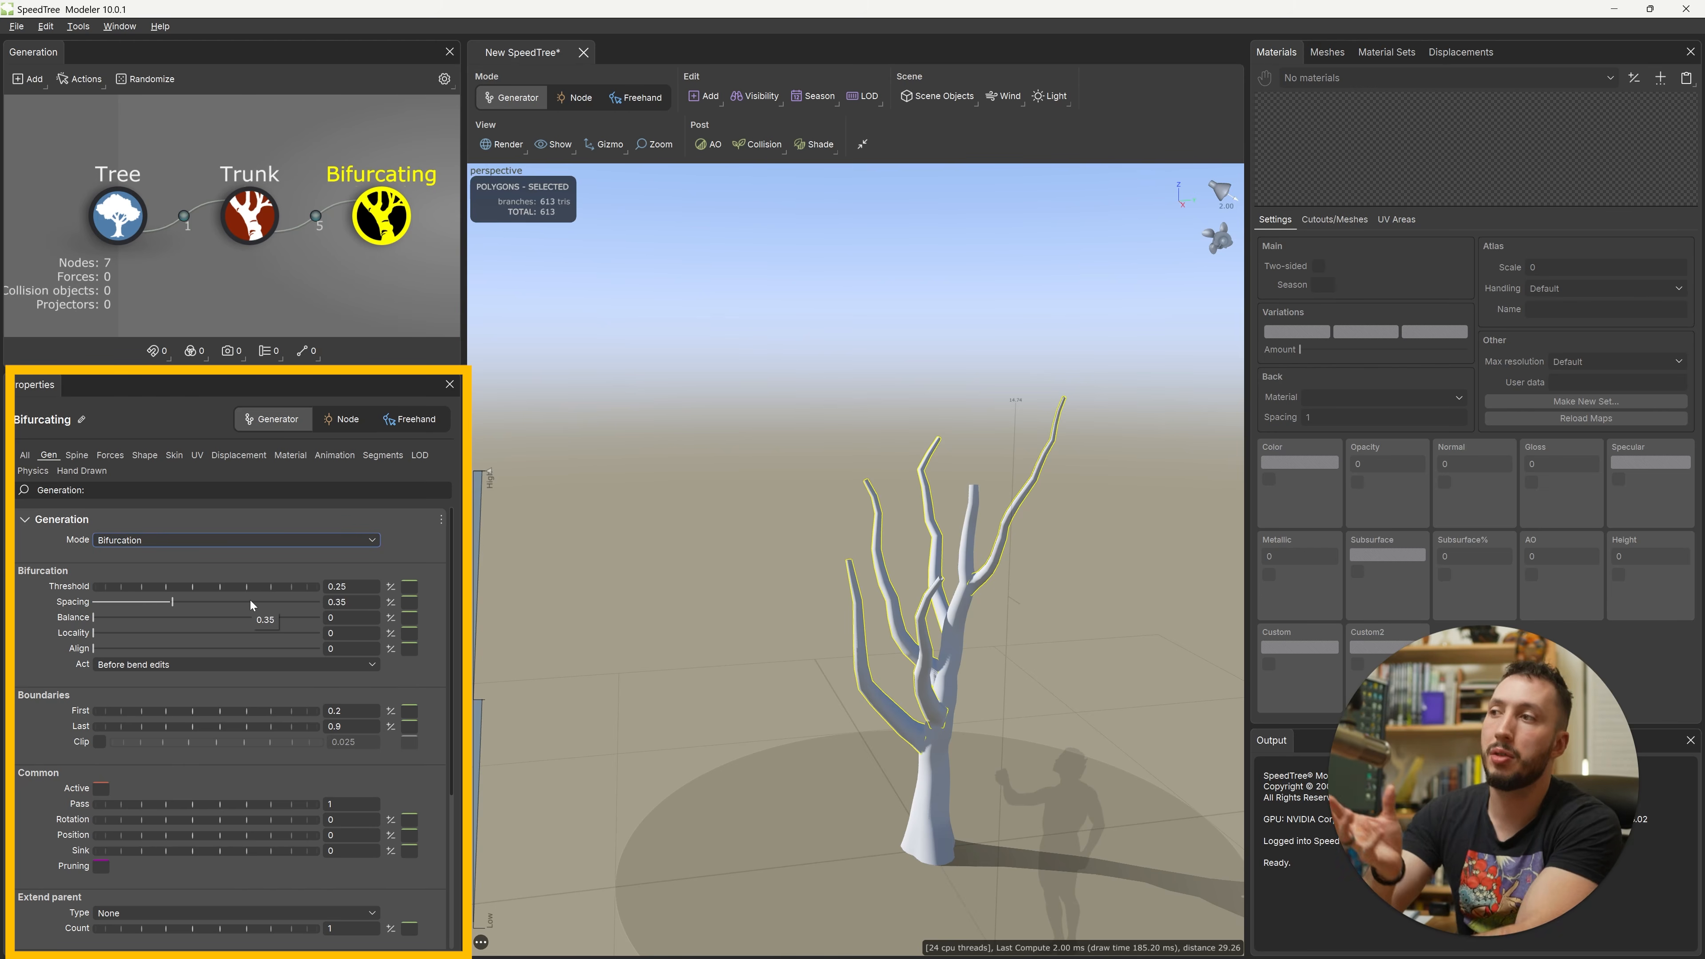
mouse_move(251, 600)
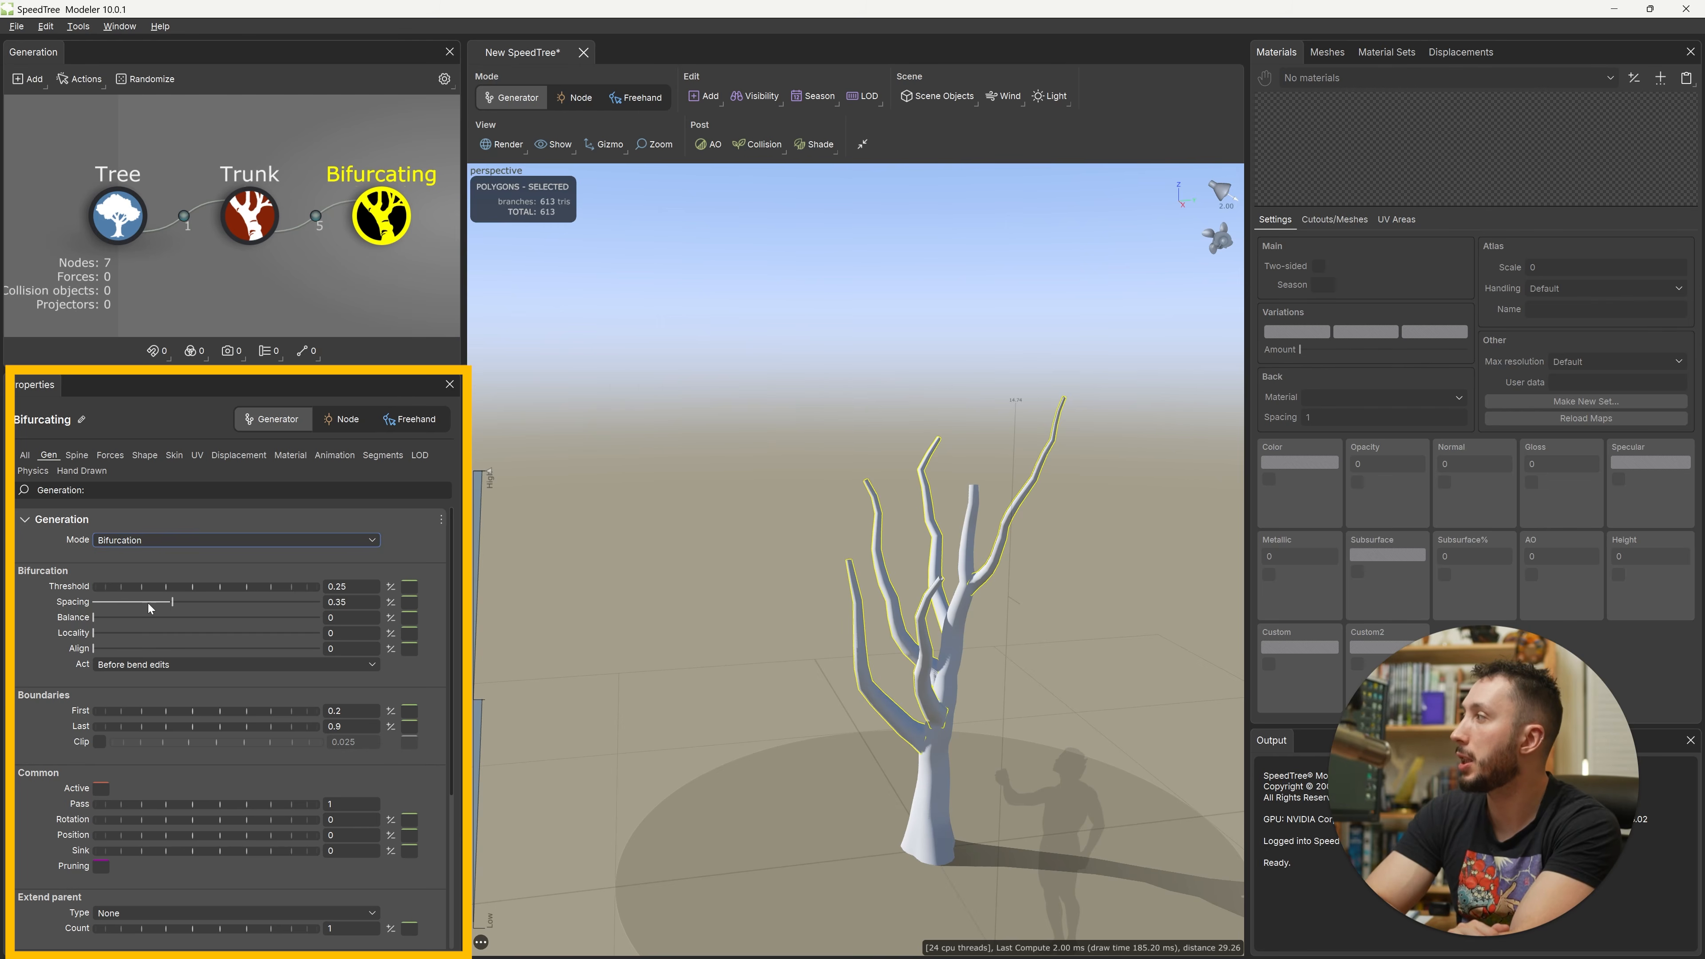
mouse_move(172, 603)
mouse_down()
mouse_move(97, 603)
mouse_move(324, 591)
mouse_move(199, 583)
mouse_up()
Step: Try the Absolute generation mode with a higher branch number on the Bifurcating generator and undo it
click(212, 543)
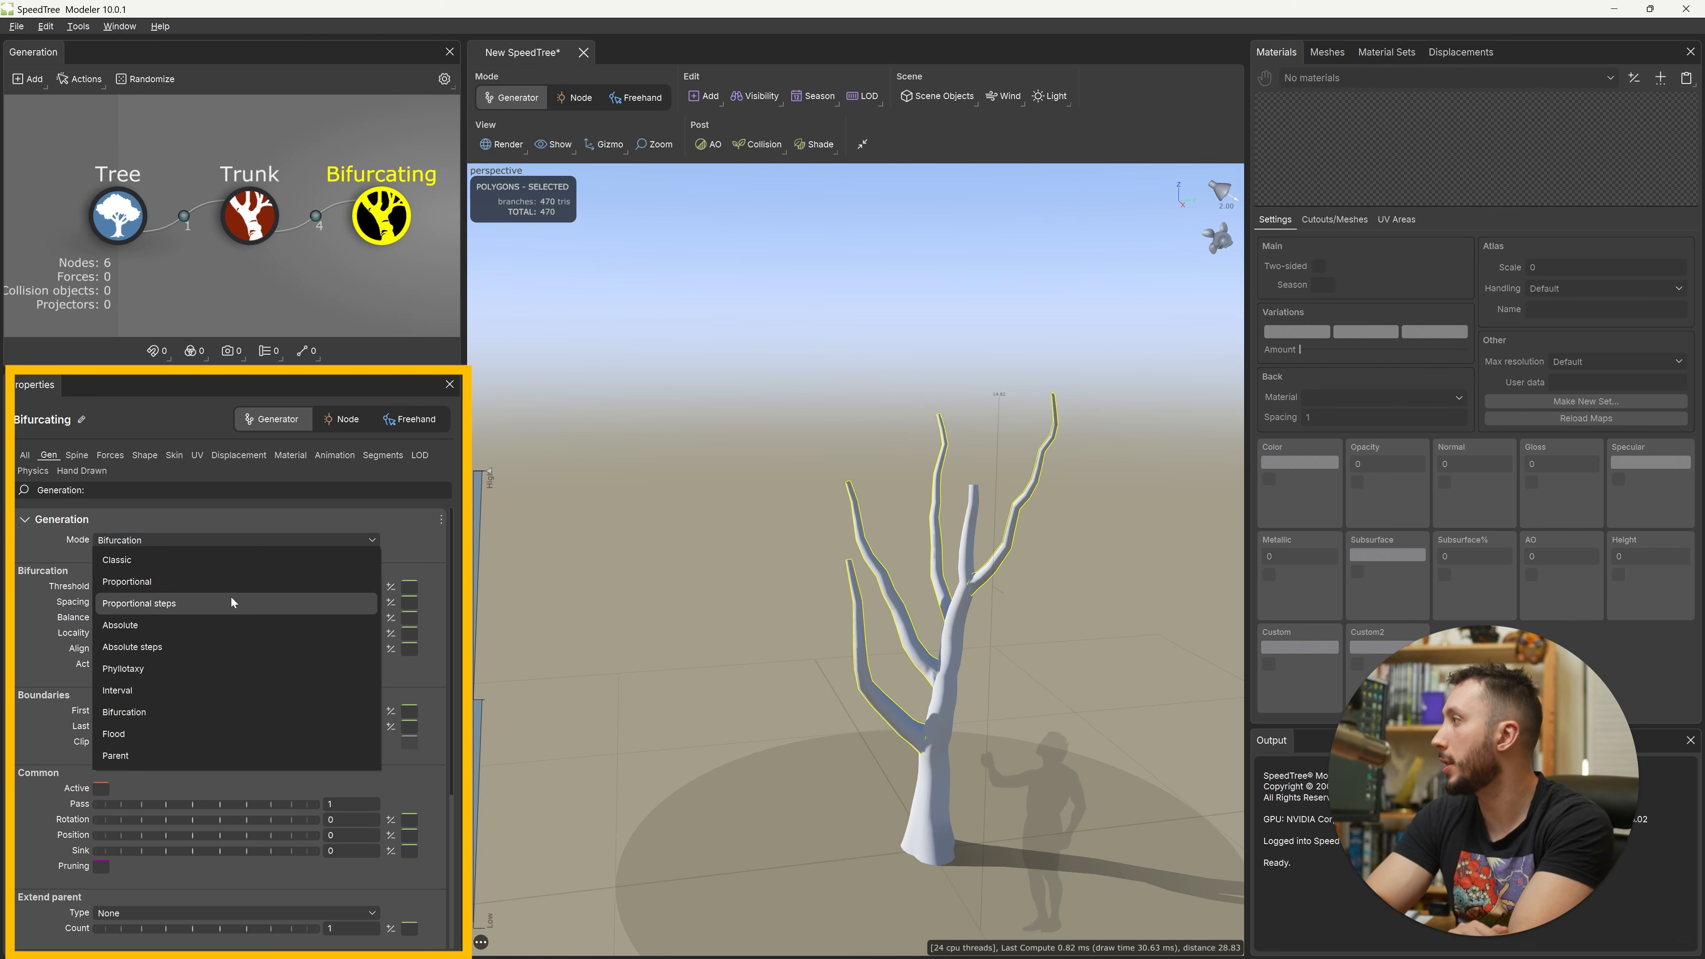
click(161, 628)
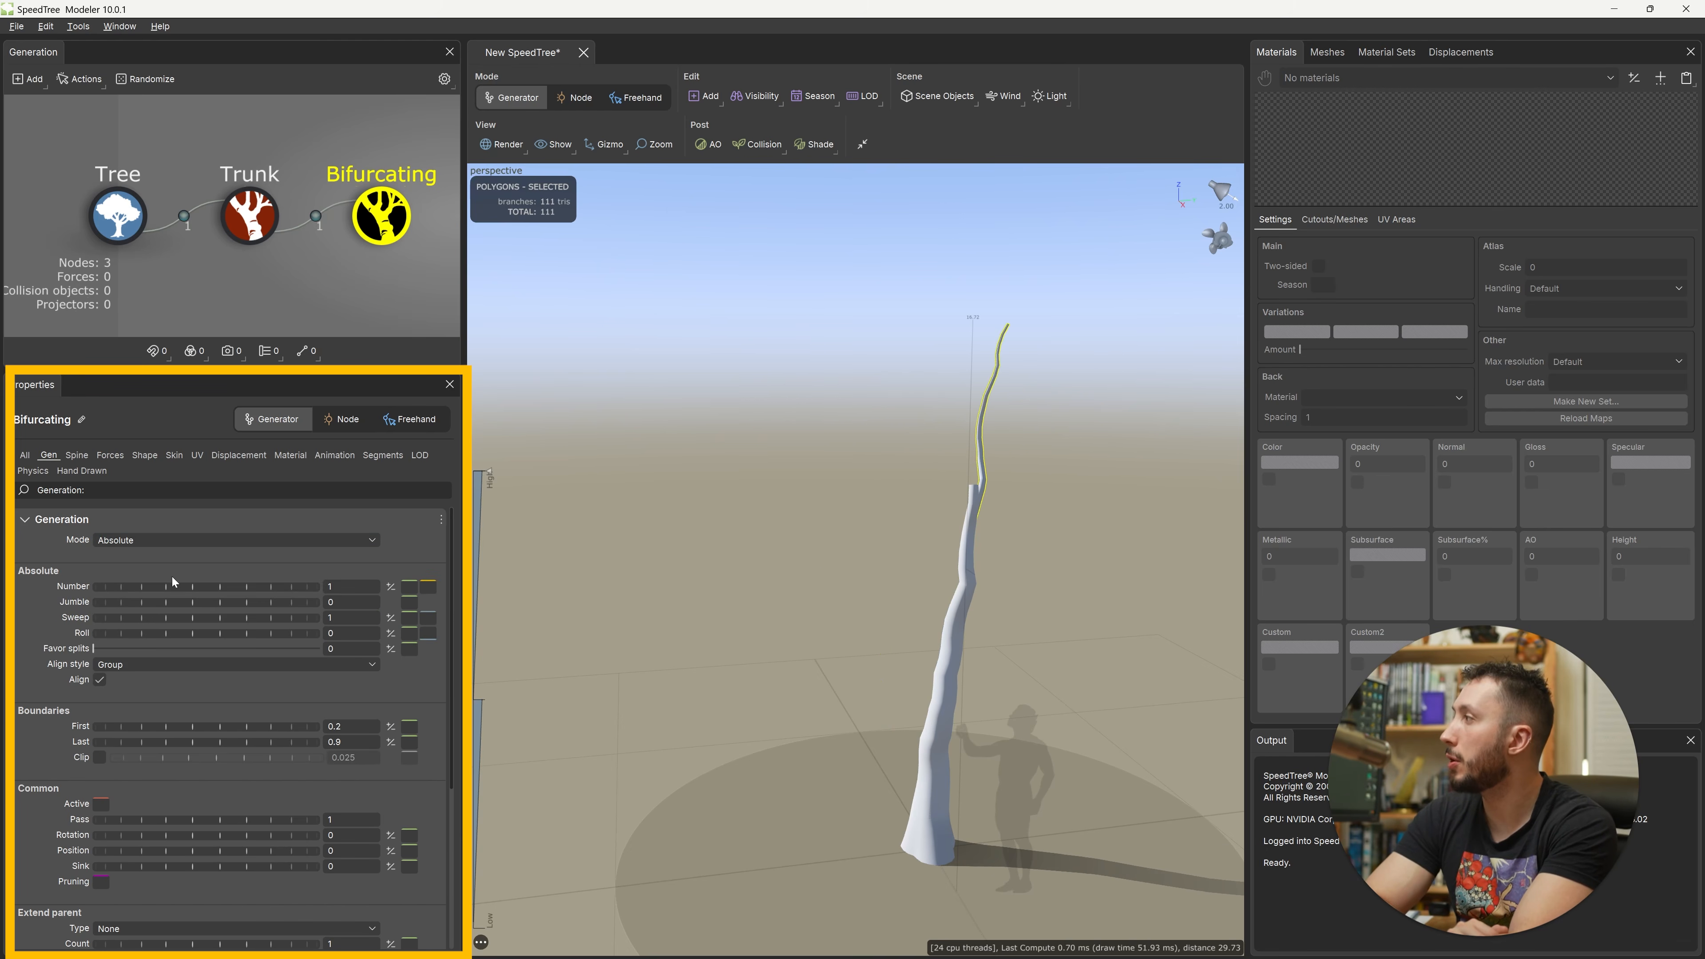
drag(119, 588, 268, 589)
key(ctrl+z)
key(ctrl+z)
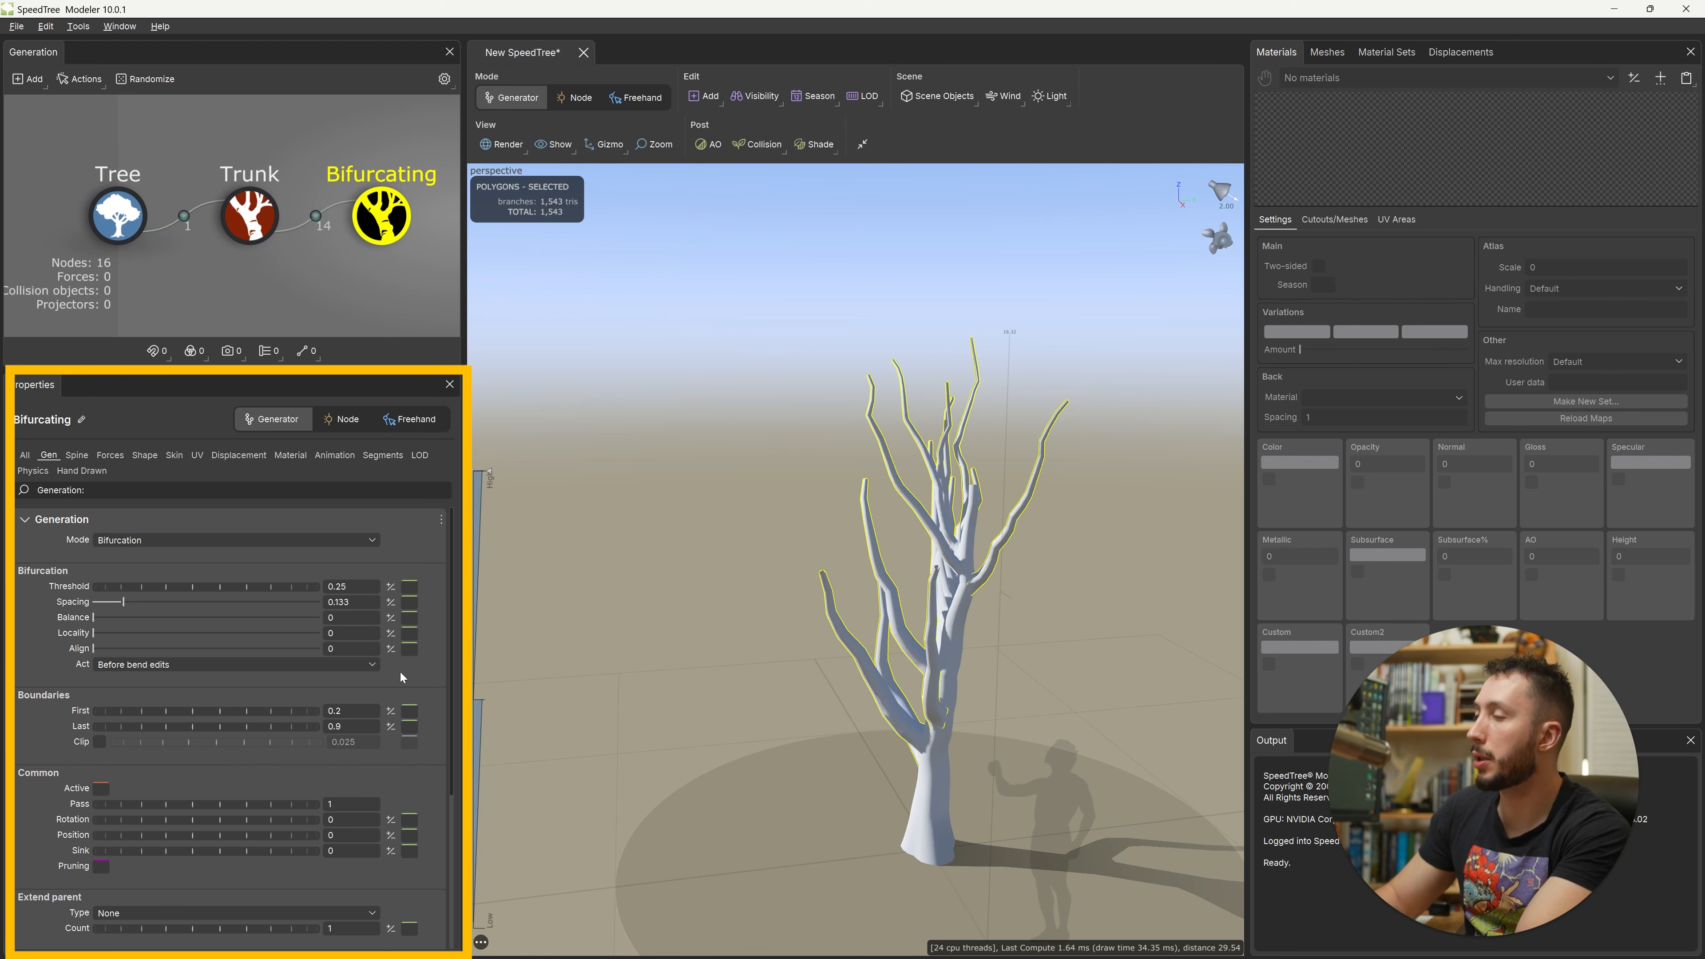
Step: Set the Bifurcating generator's spacing to 0.17 and its threshold to 0.12
mouse_move(123, 602)
mouse_down()
mouse_move(99, 602)
mouse_move(131, 602)
mouse_up()
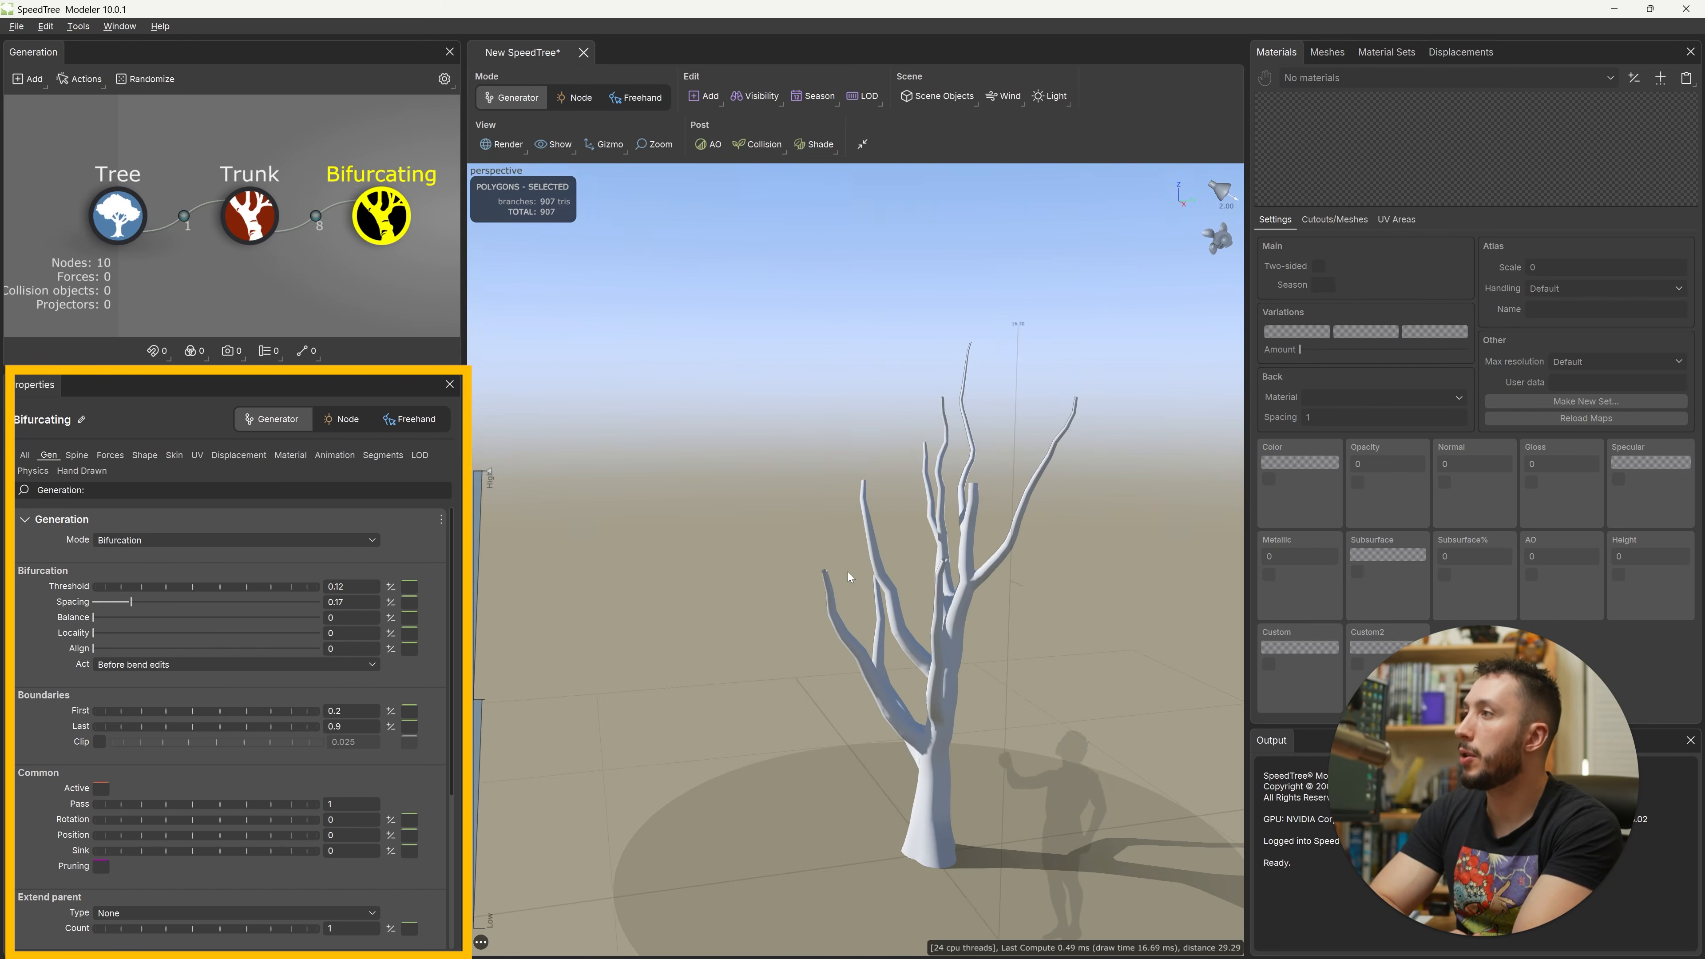
drag(848, 578, 963, 557)
mouse_move(962, 488)
mouse_down()
mouse_move(974, 523)
mouse_move(1009, 497)
mouse_move(974, 480)
mouse_move(954, 509)
mouse_up()
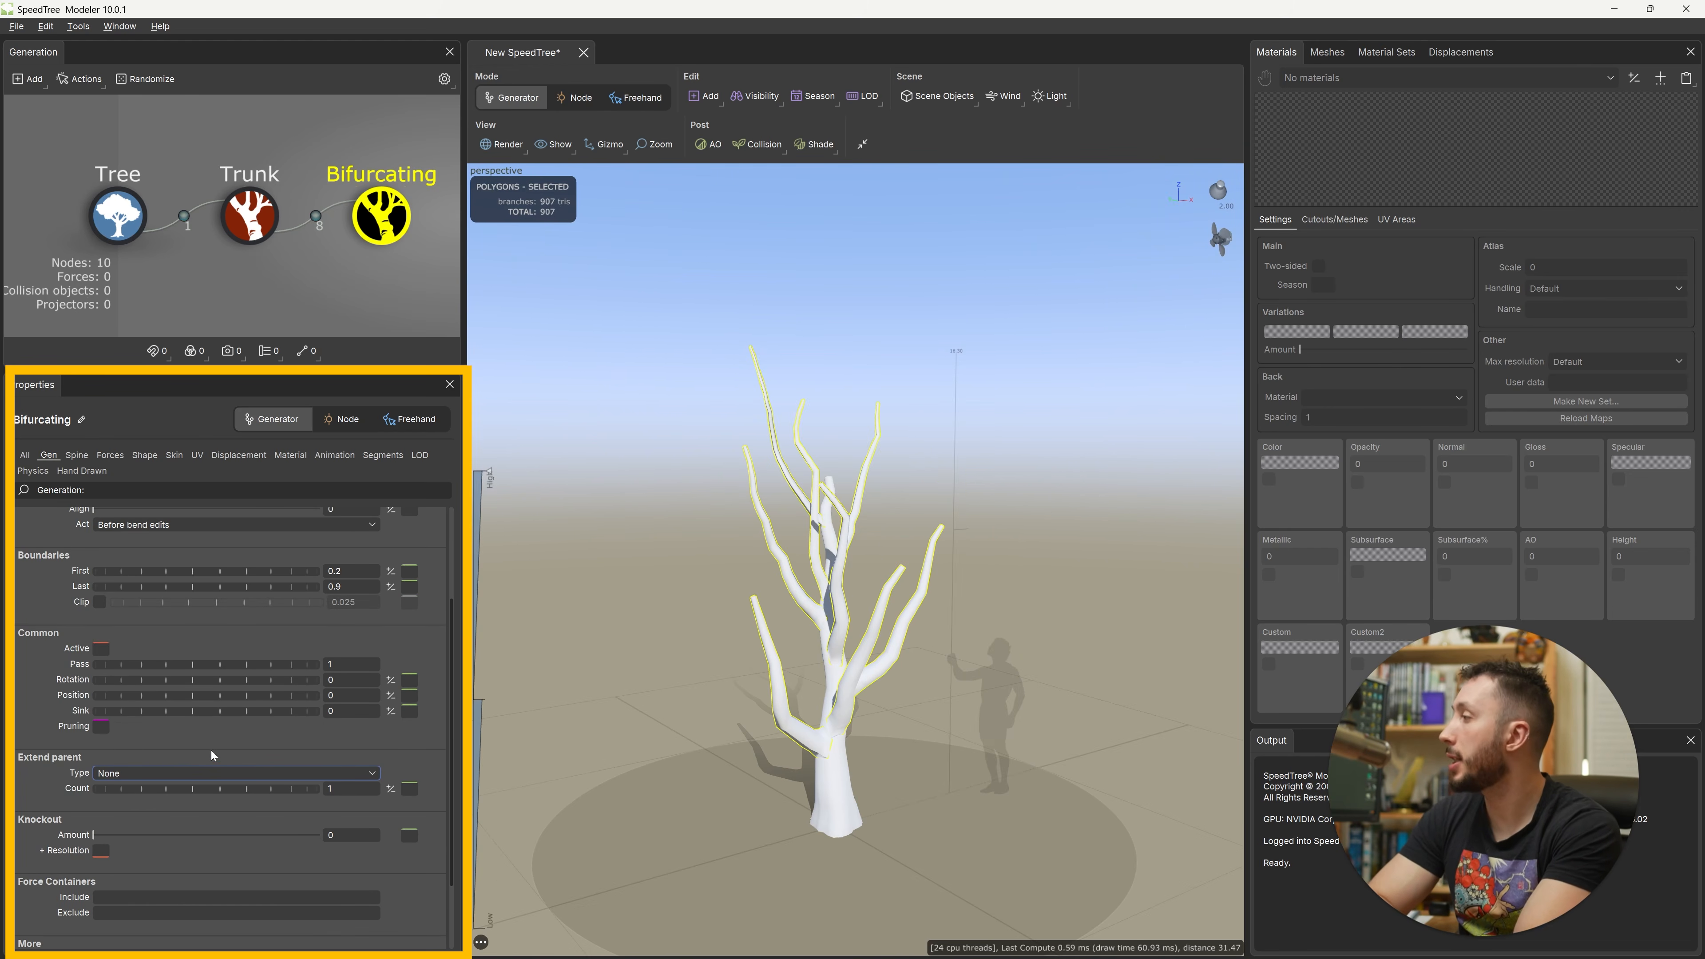
Step: Set the Bifurcating generator's Extend parent type to Any so a branch continues from the trunk's tip
click(202, 771)
click(183, 605)
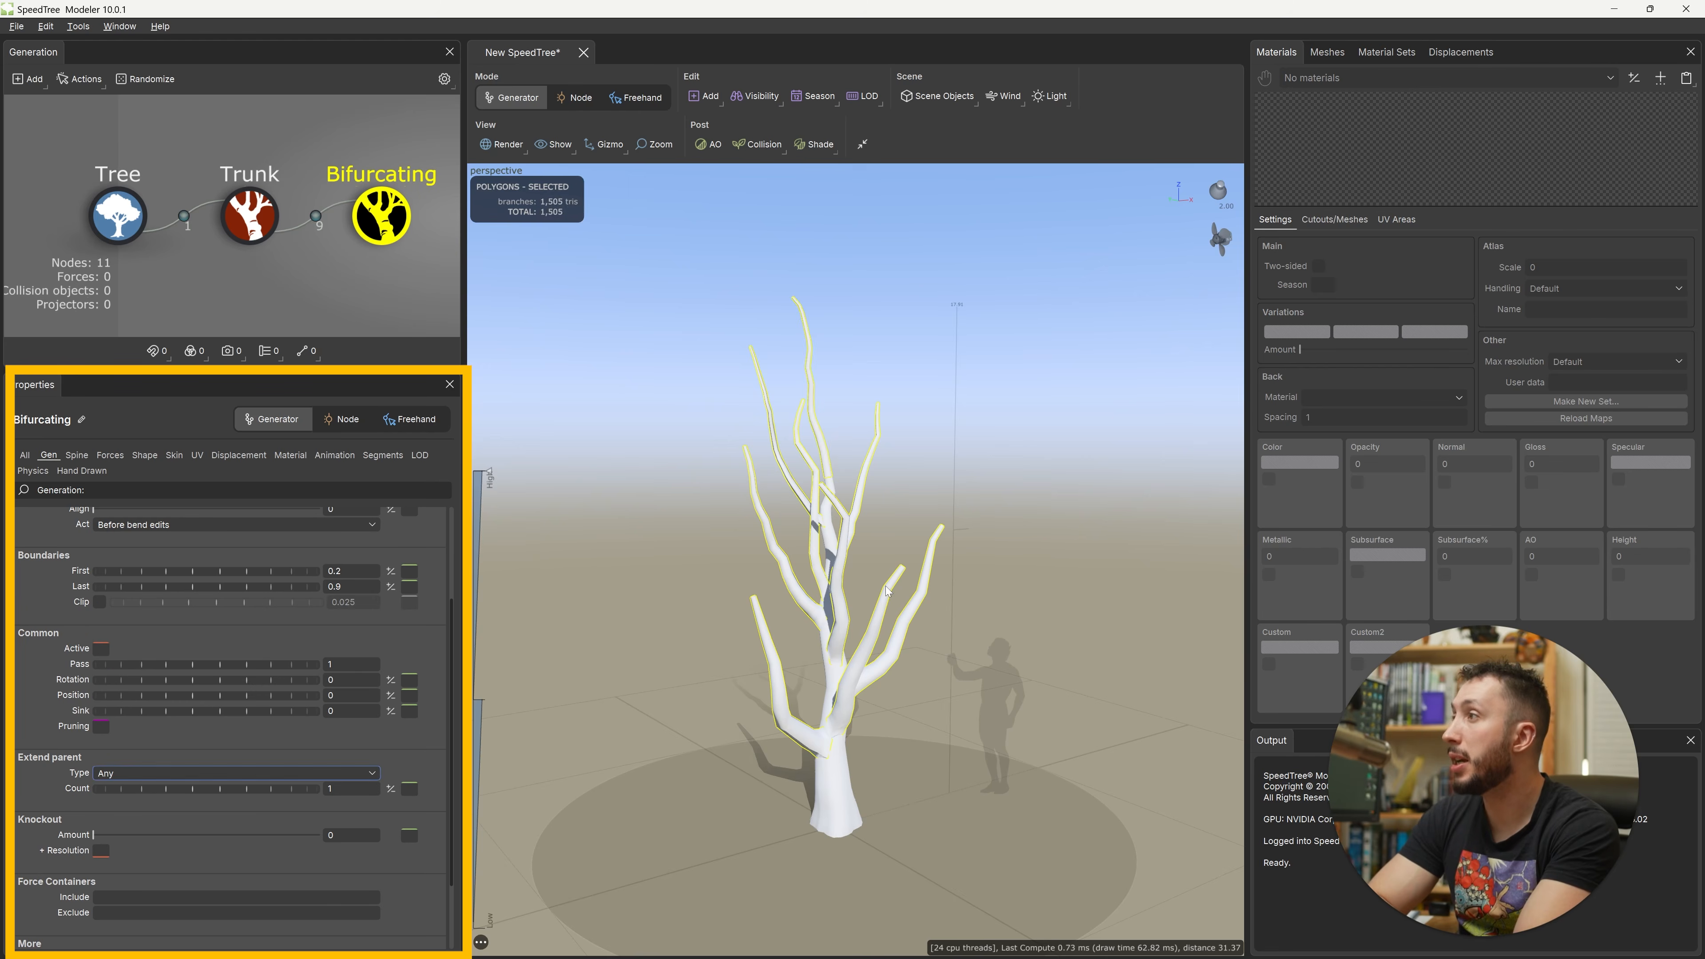
drag(886, 587, 815, 601)
drag(950, 480, 967, 468)
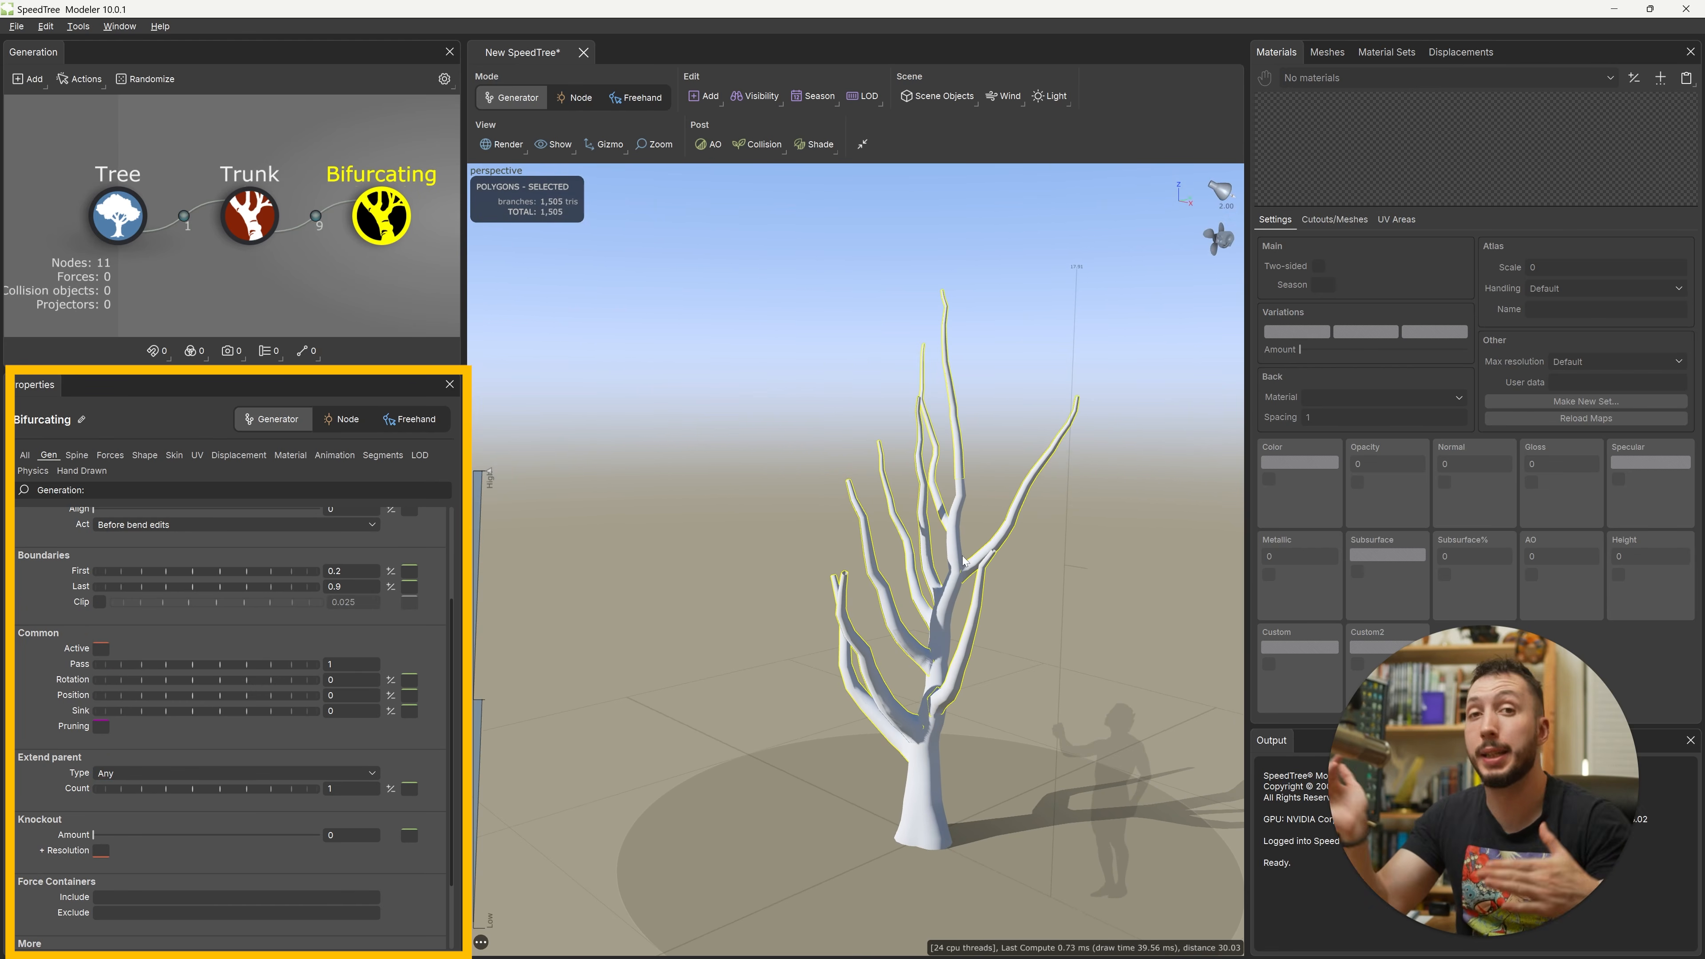
mouse_move(962, 561)
mouse_down()
mouse_move(914, 575)
mouse_move(945, 545)
mouse_up()
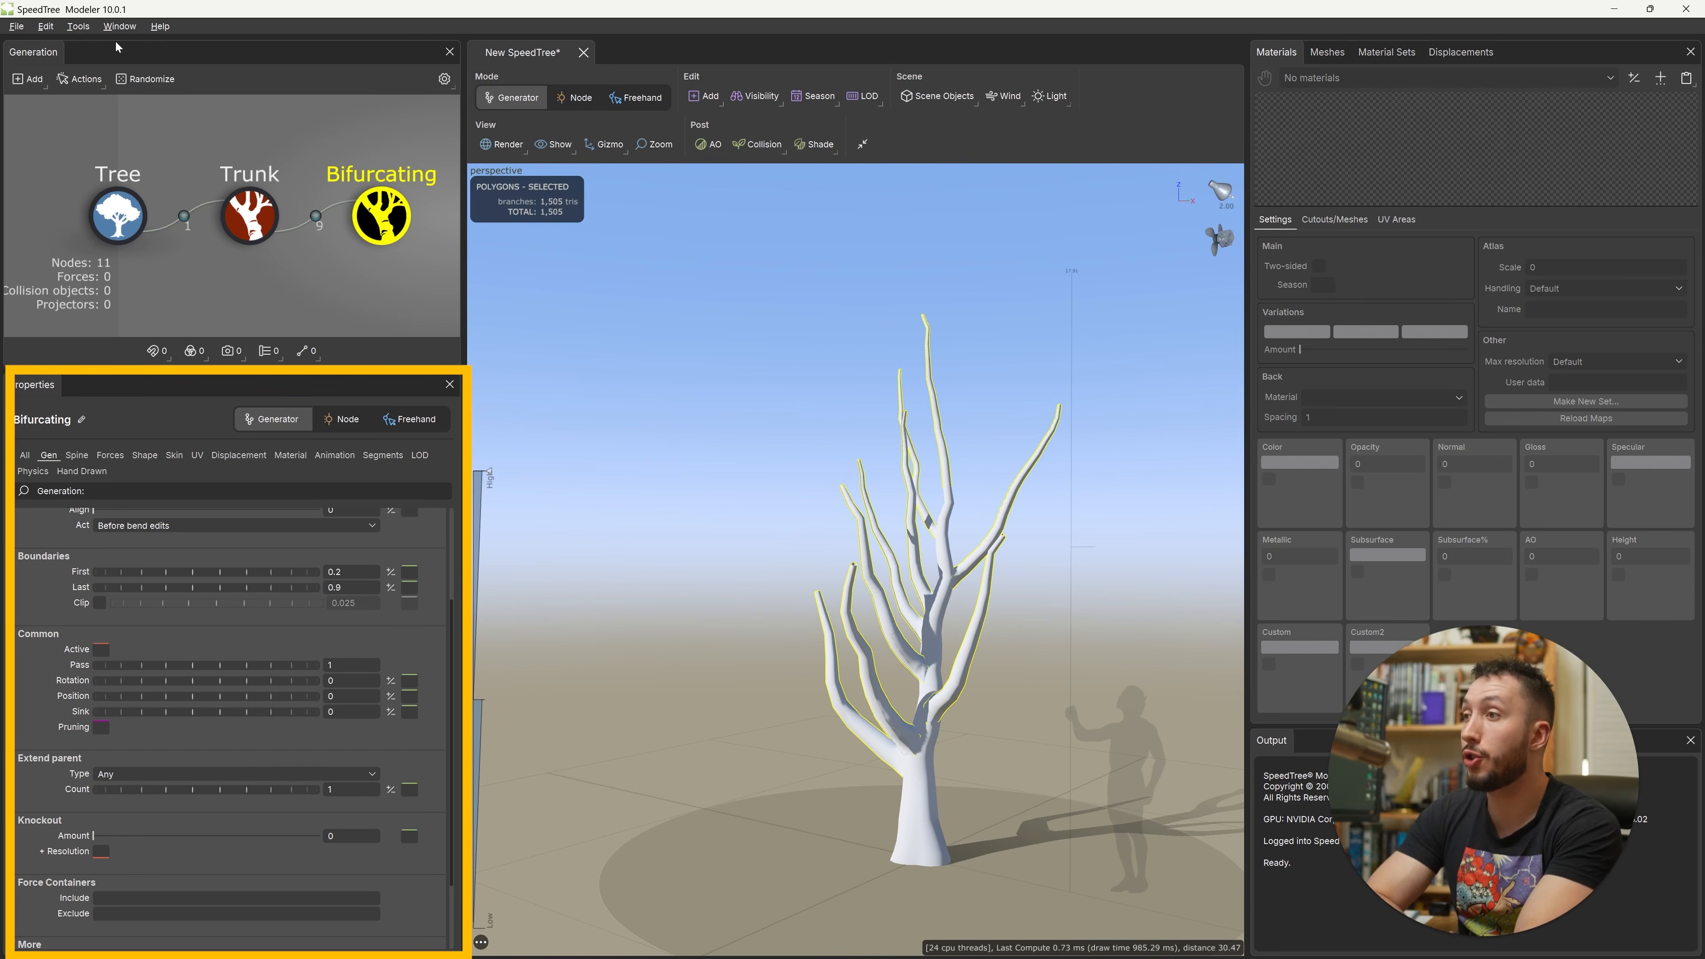
drag(650, 364, 829, 434)
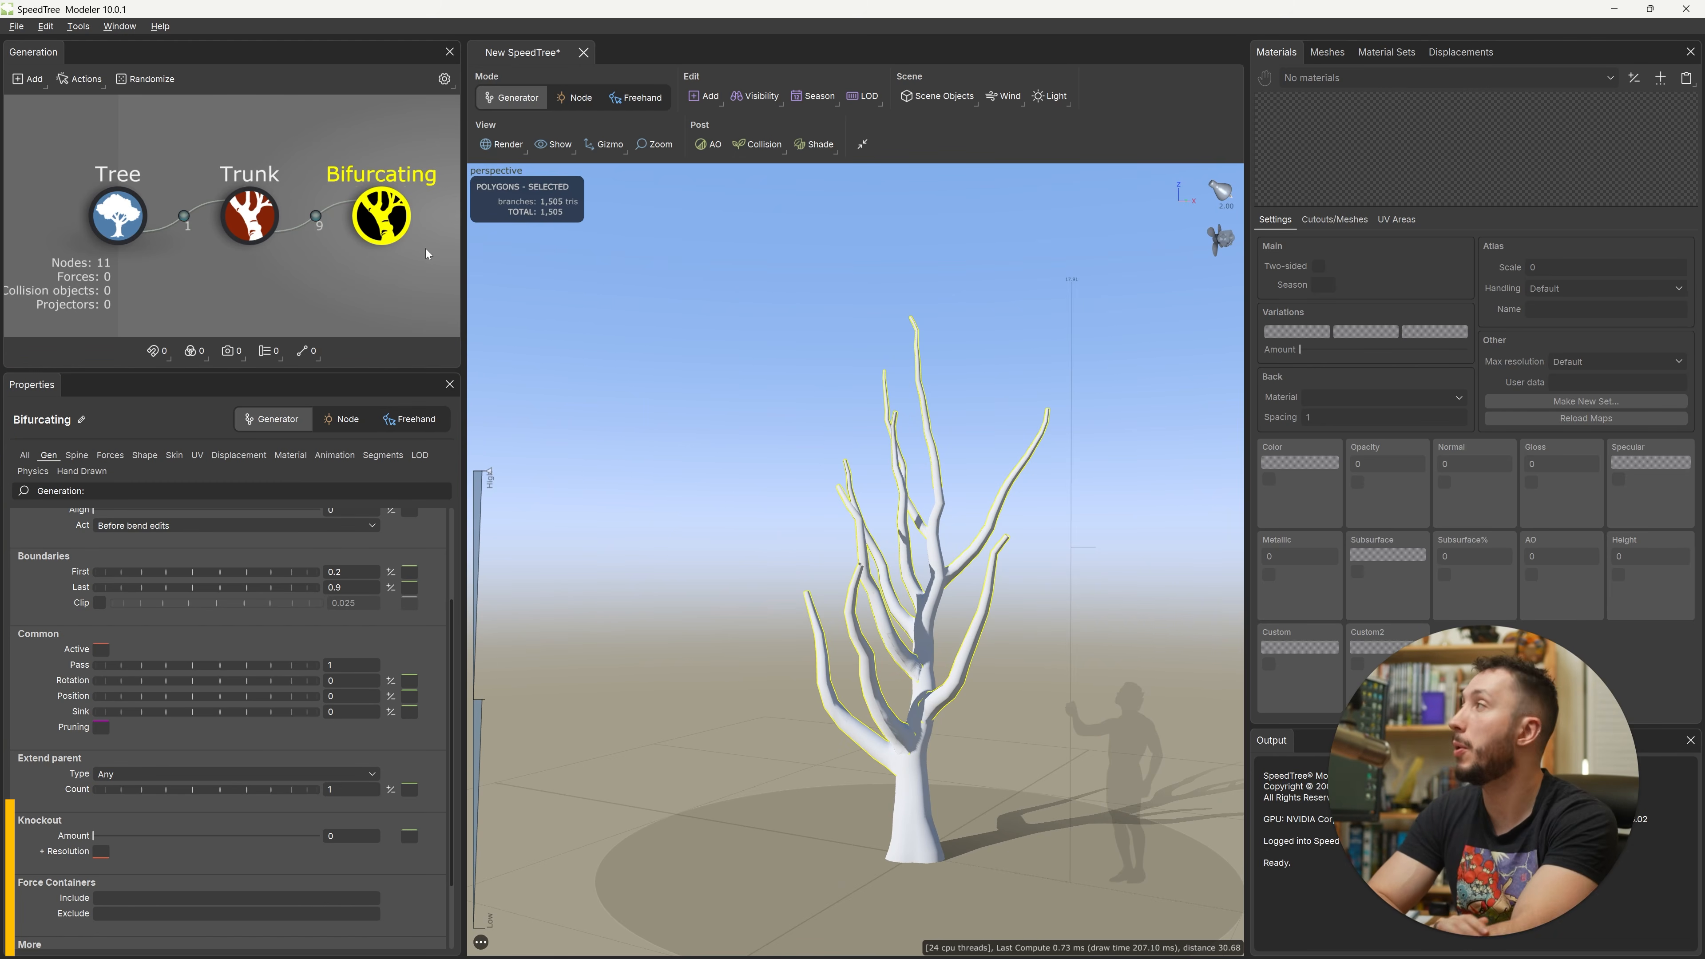
Step: Add a second level of Bifurcating branches on top of the existing Bifurcating generator
click(27, 79)
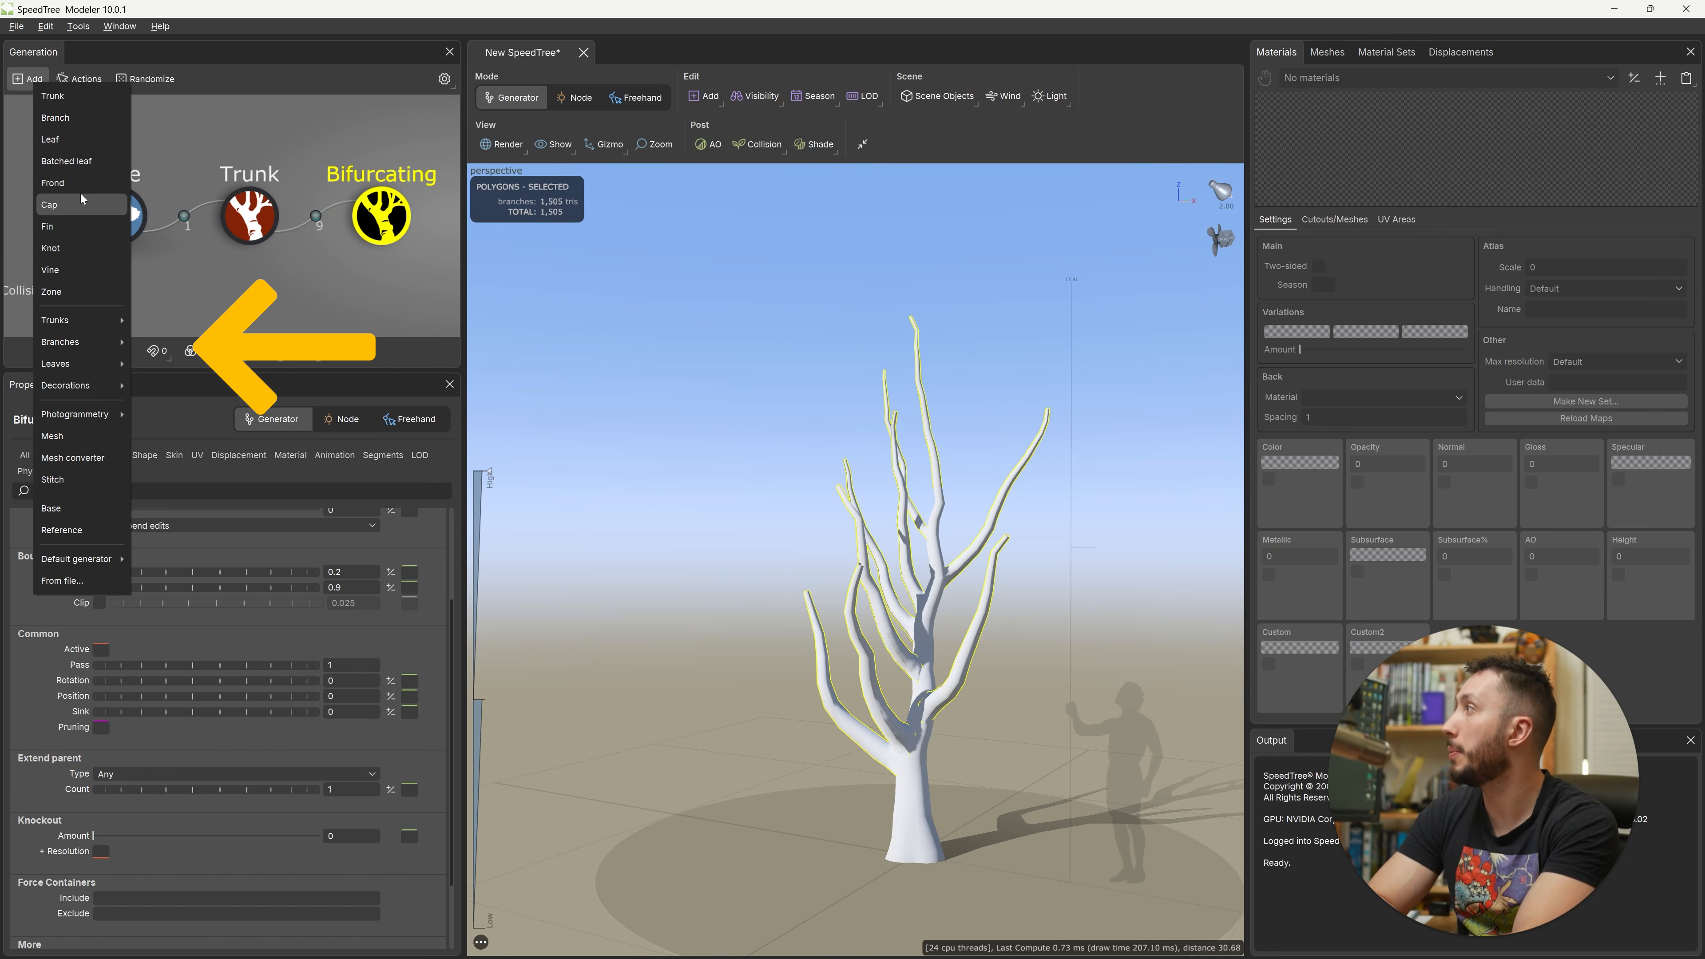
mouse_move(80, 342)
click(190, 351)
drag(905, 403, 872, 363)
scroll(914, 405, down, 3)
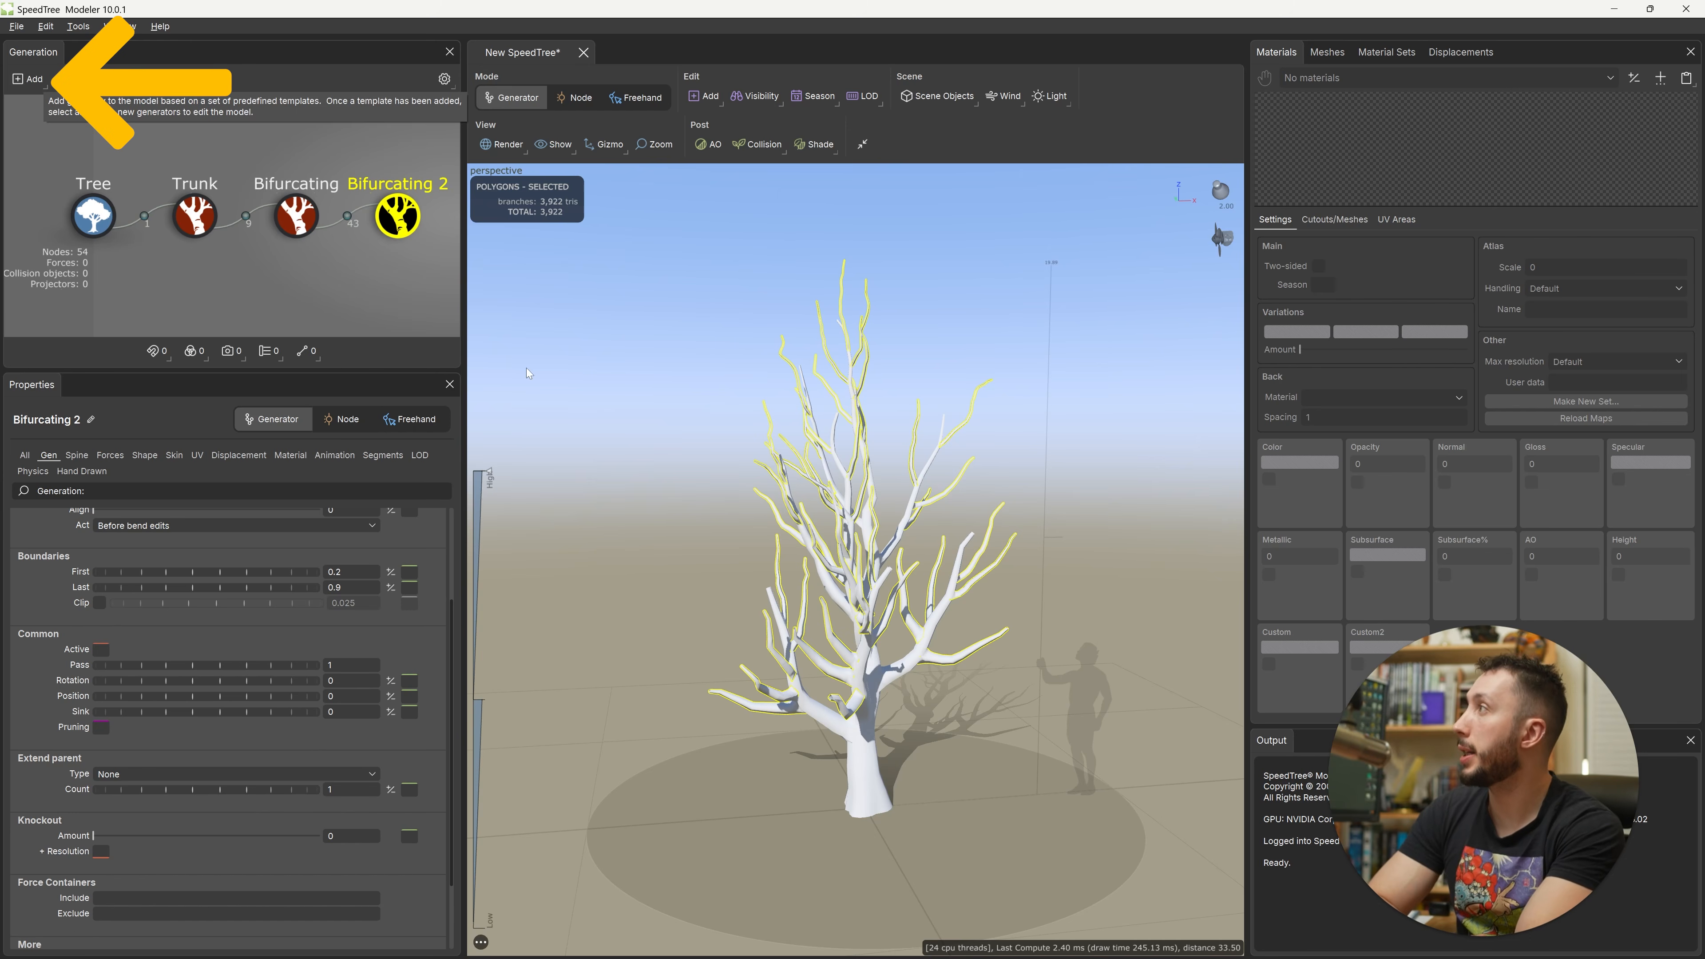
Step: Clear the selection and examine the two-level branch structure from several sides
click(33, 78)
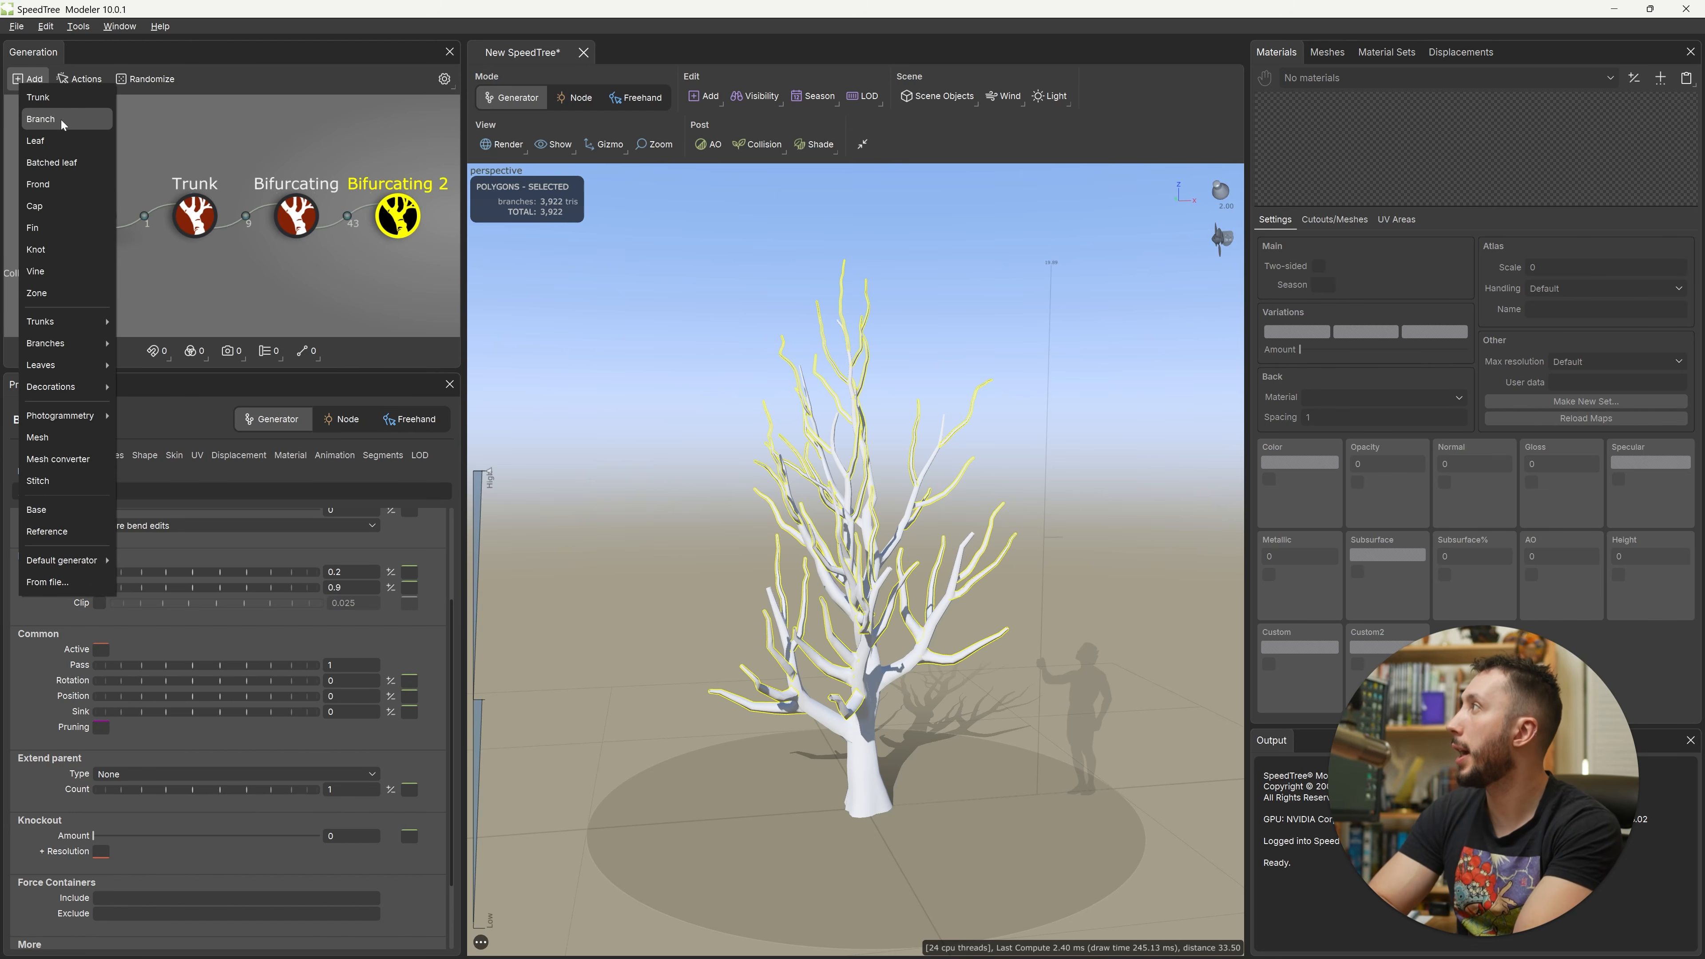
click(83, 120)
drag(872, 510, 1050, 588)
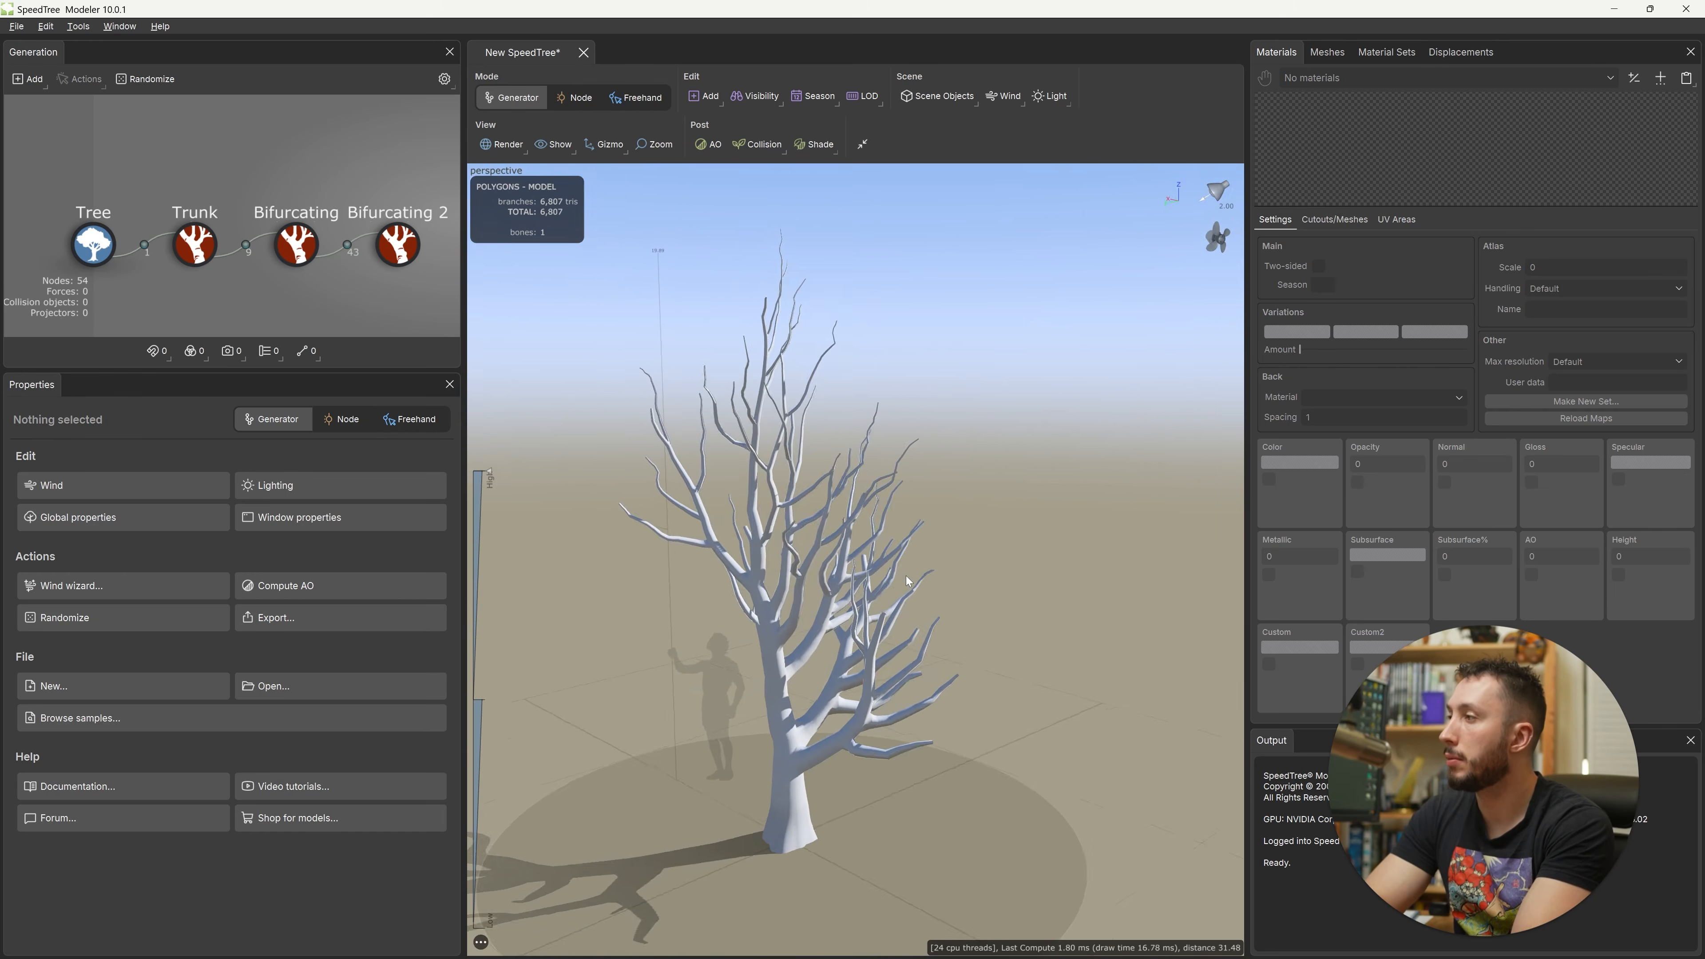
drag(906, 575, 876, 690)
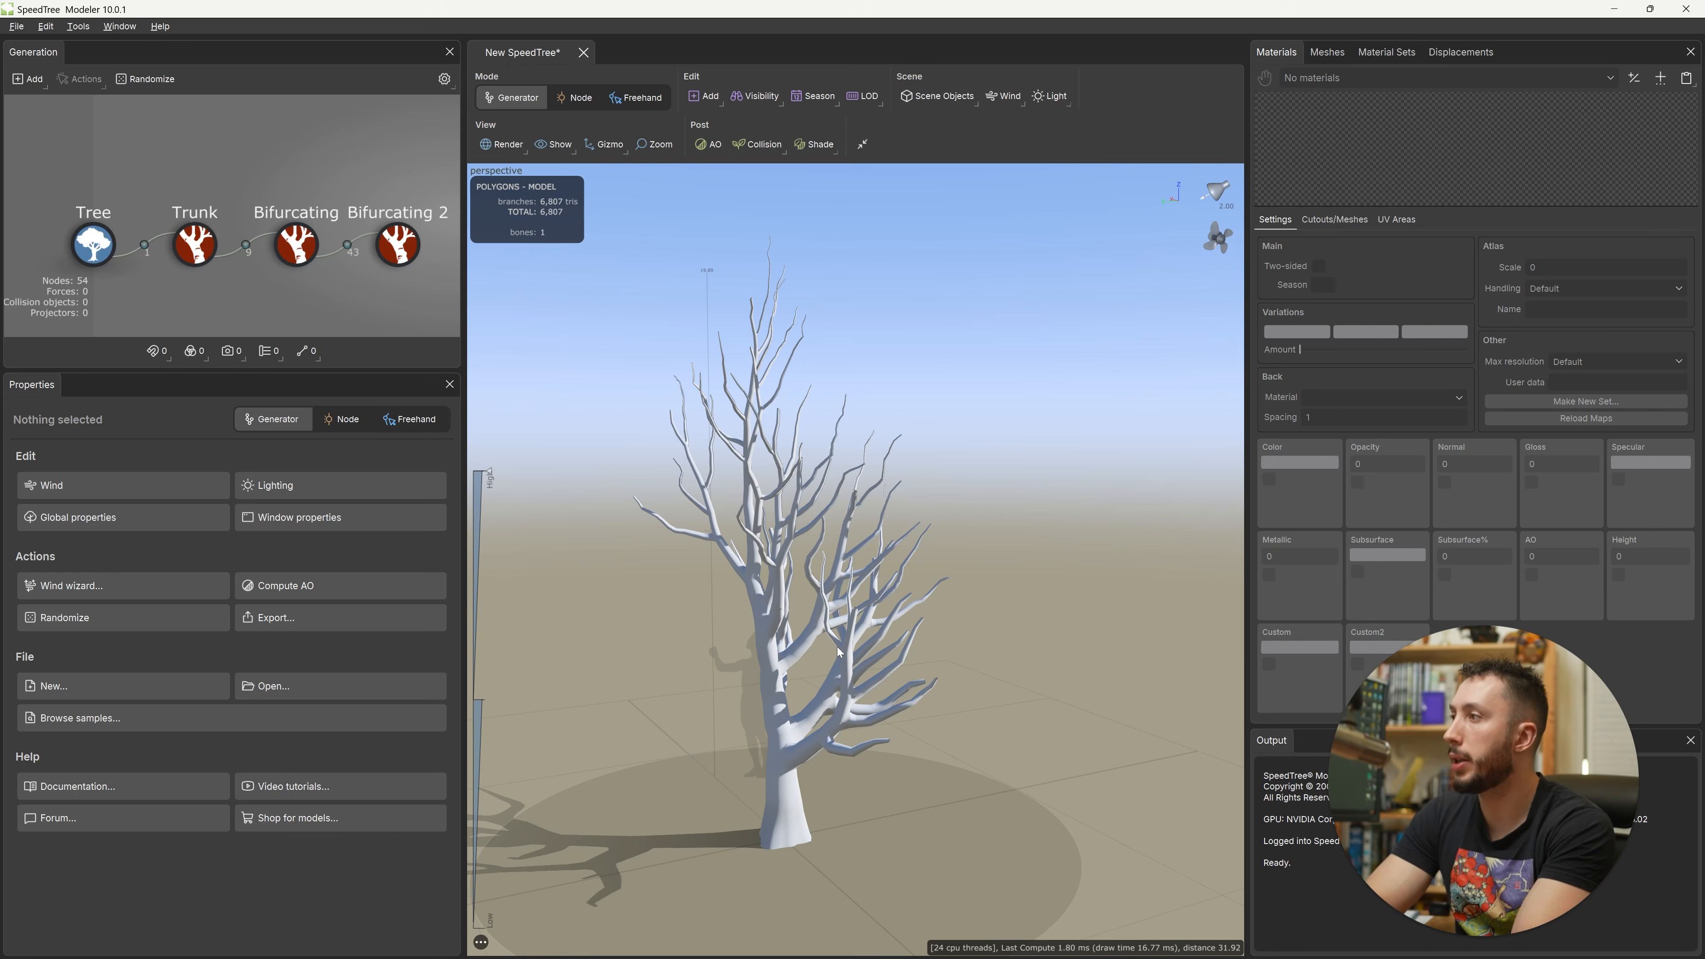
mouse_move(841, 670)
mouse_down()
mouse_move(888, 742)
mouse_move(841, 680)
mouse_up()
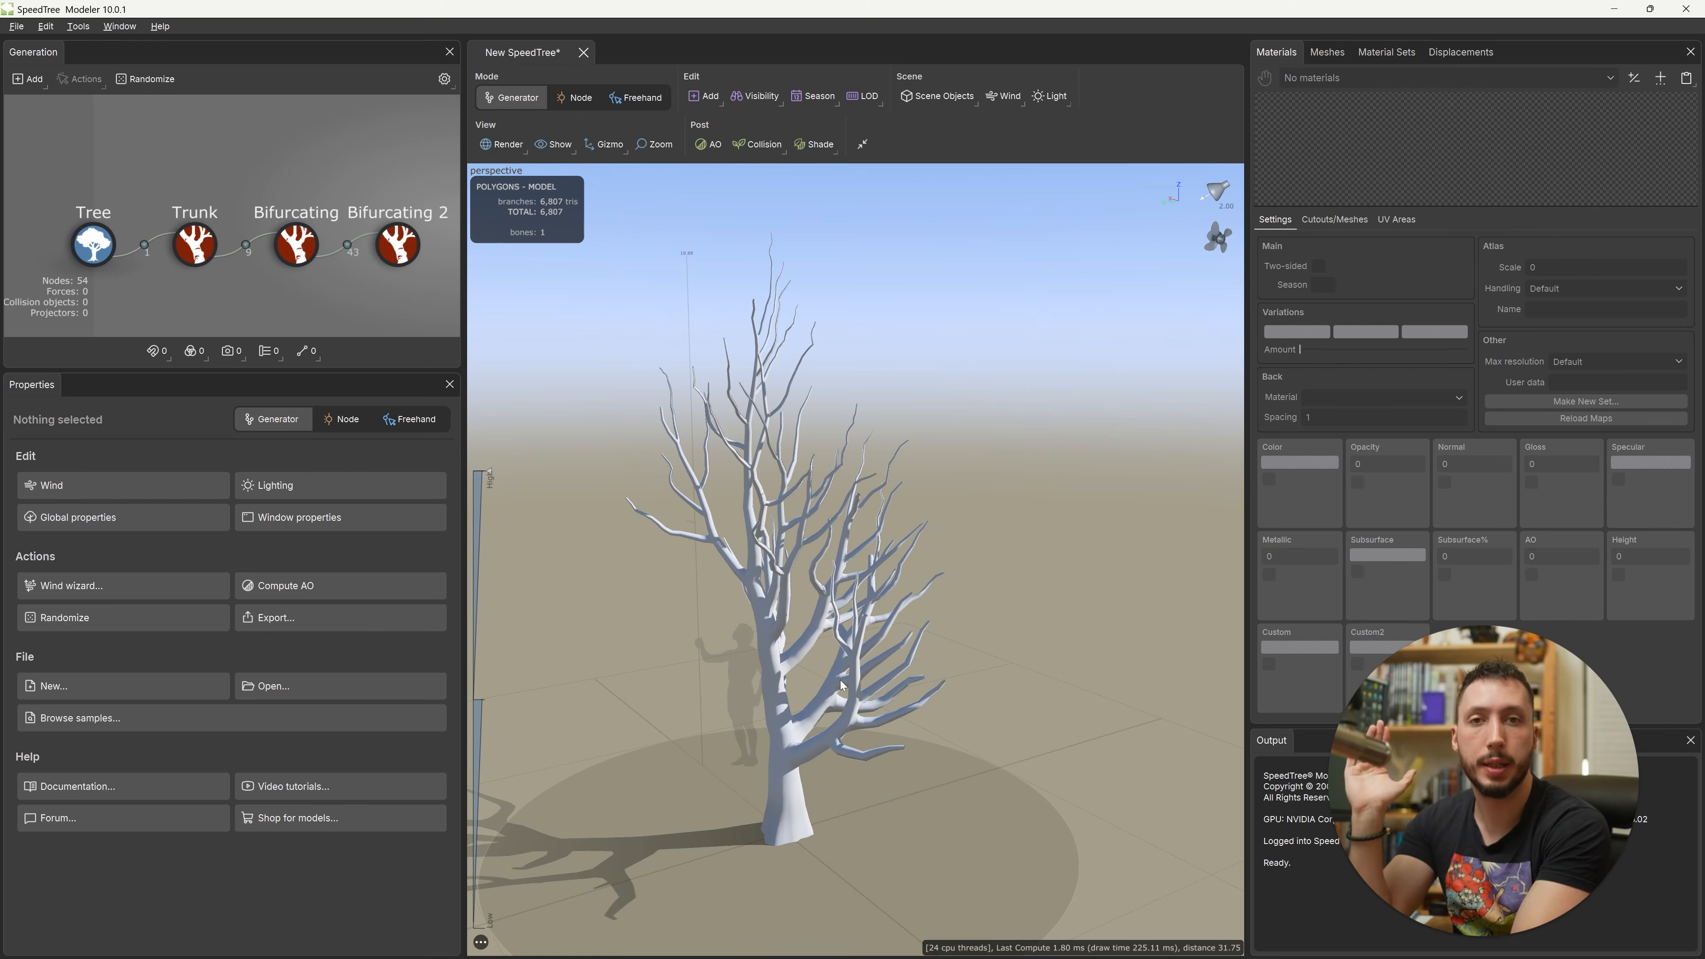
drag(841, 680, 822, 710)
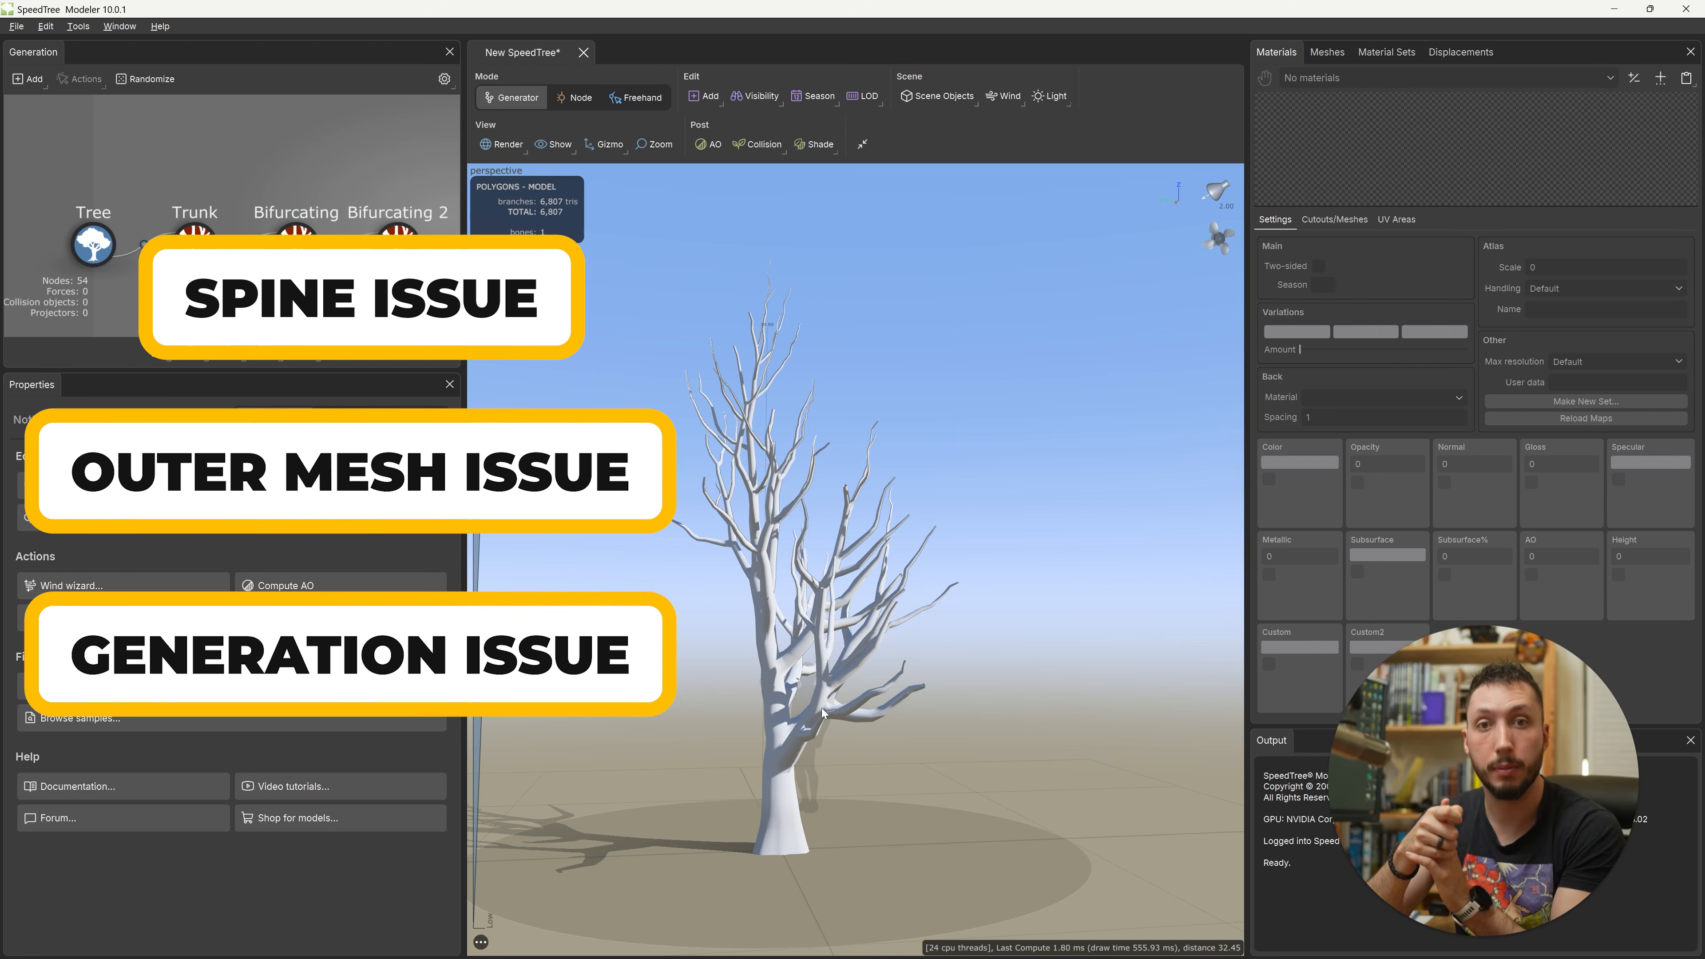
Step: Set the first Bifurcating generator's Align to 1 and inspect the realigned branches around the tree
click(310, 262)
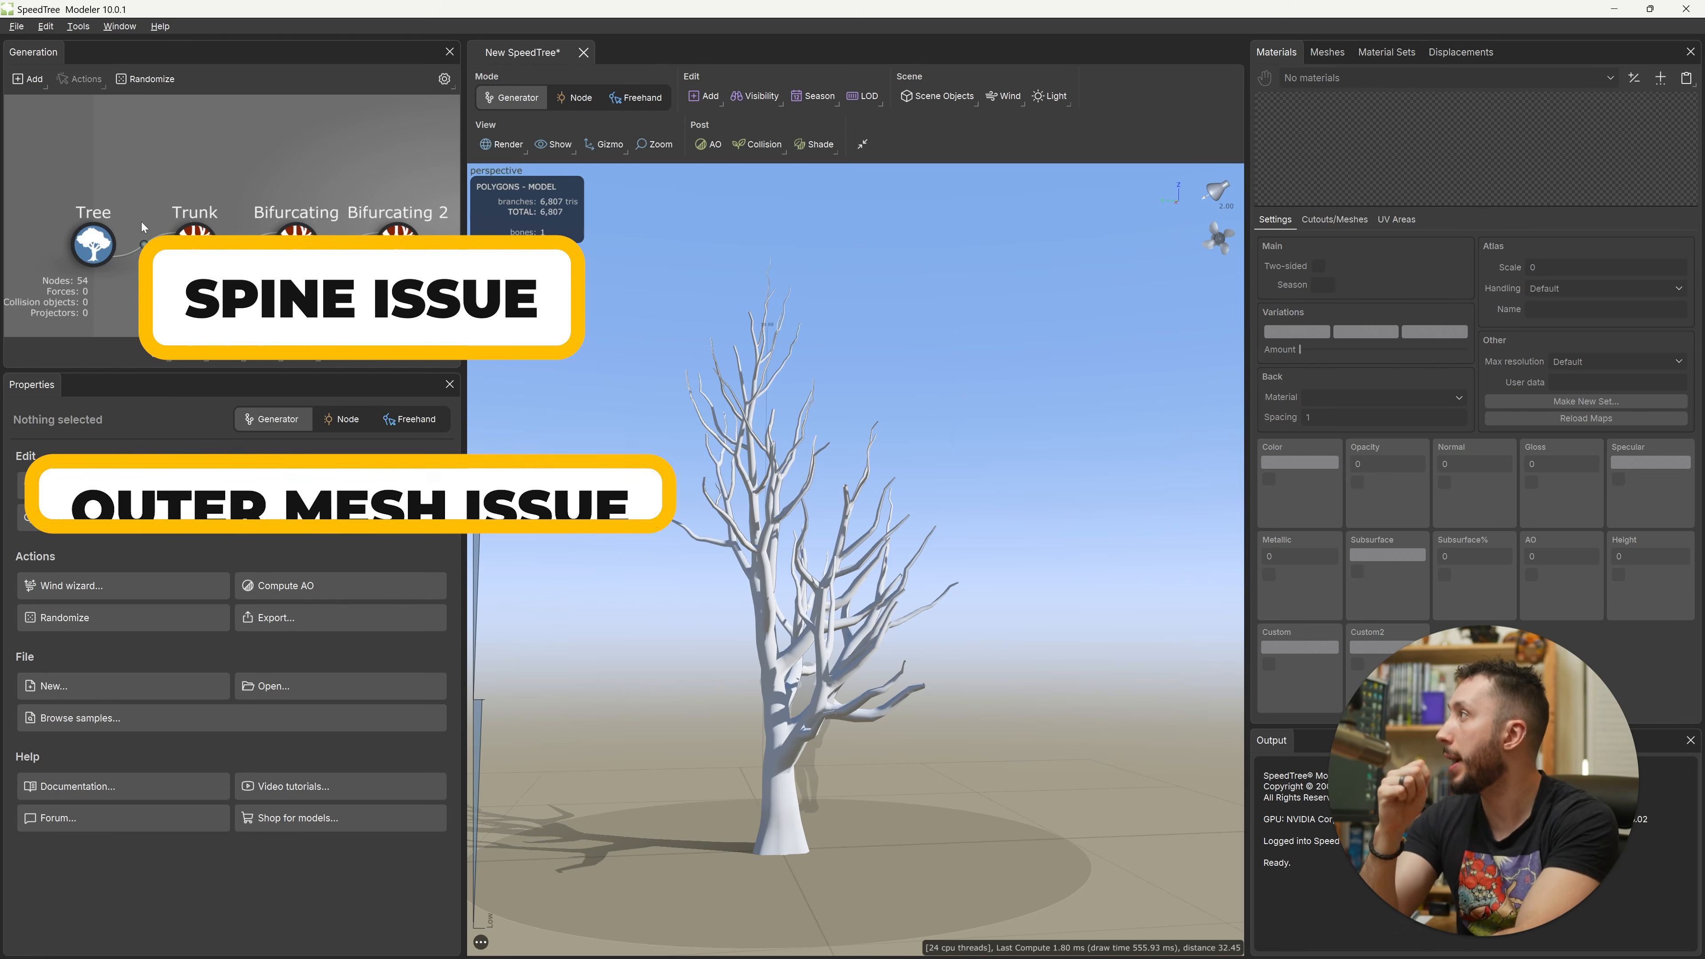
drag(856, 668, 749, 628)
scroll(750, 628, down, 6)
scroll(748, 628, up, 7)
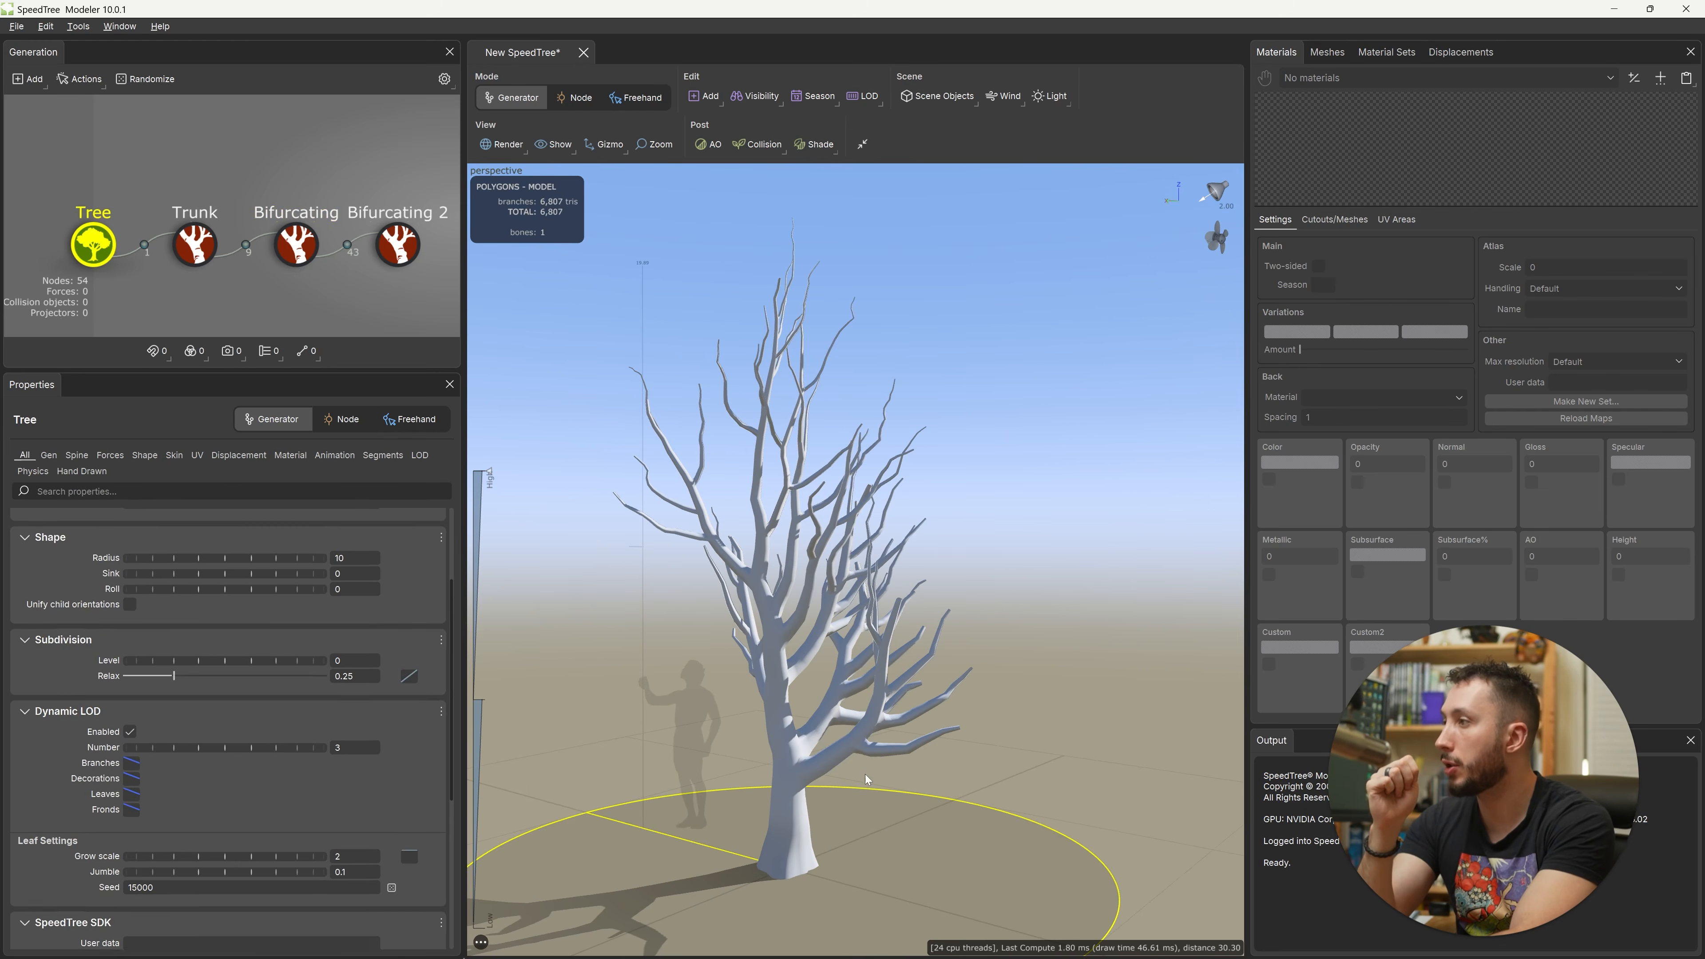
click(296, 243)
scroll(830, 765, up, 3)
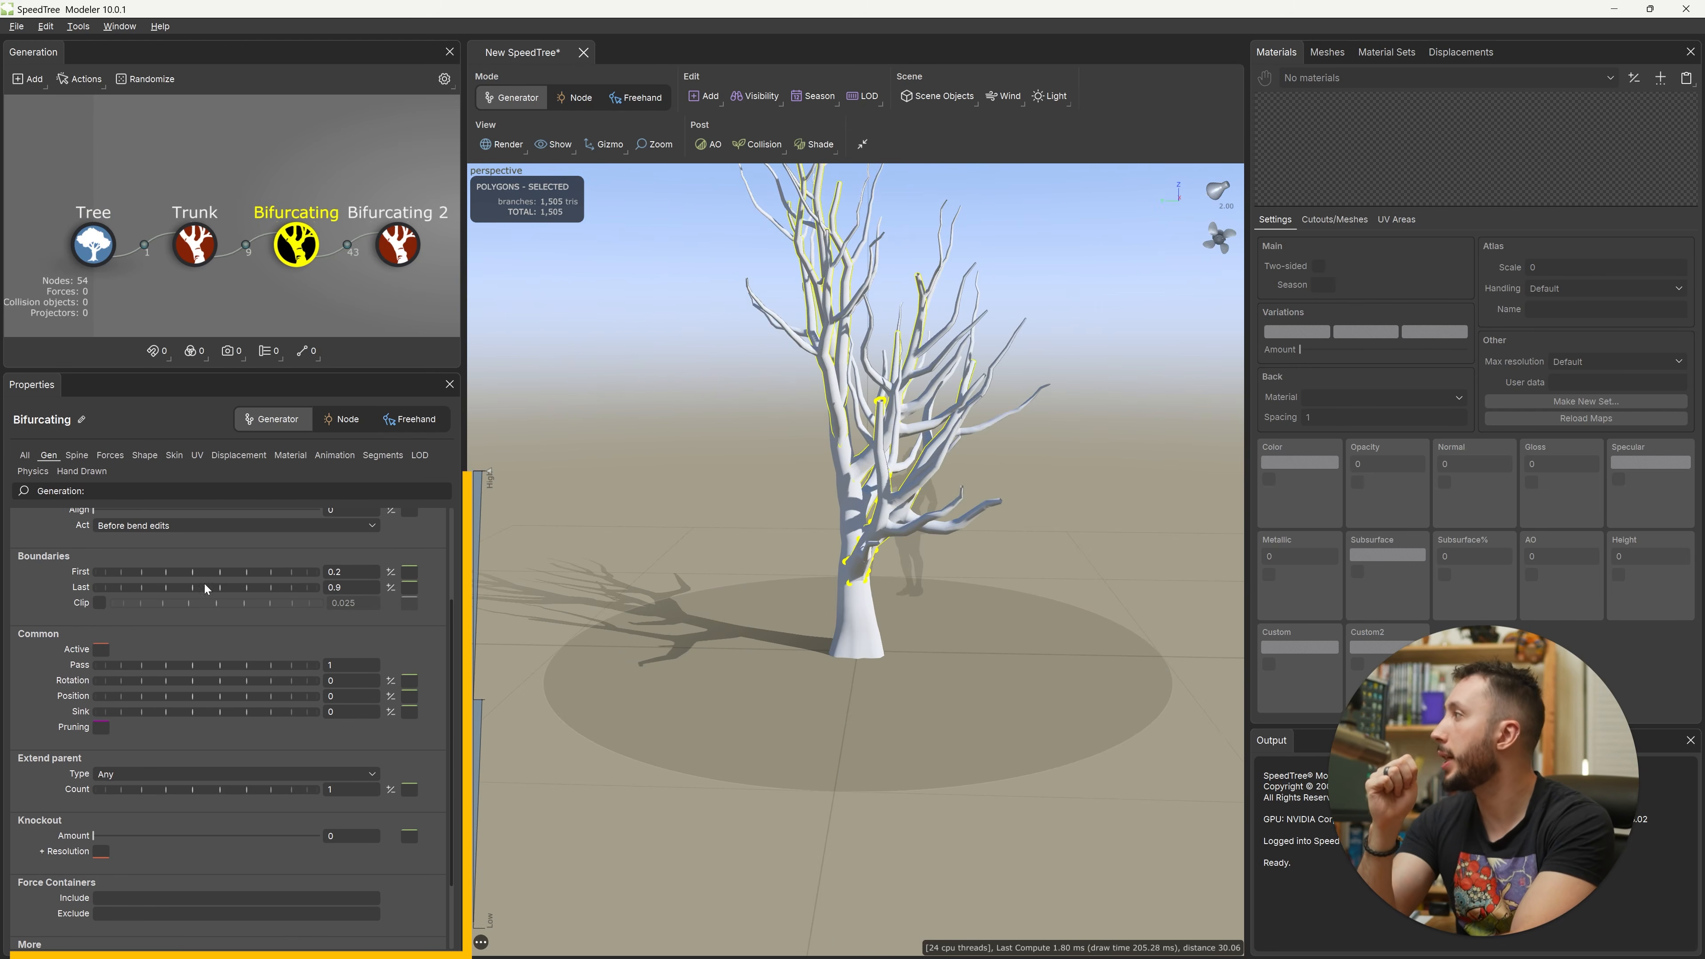
scroll(57, 634, up, 3)
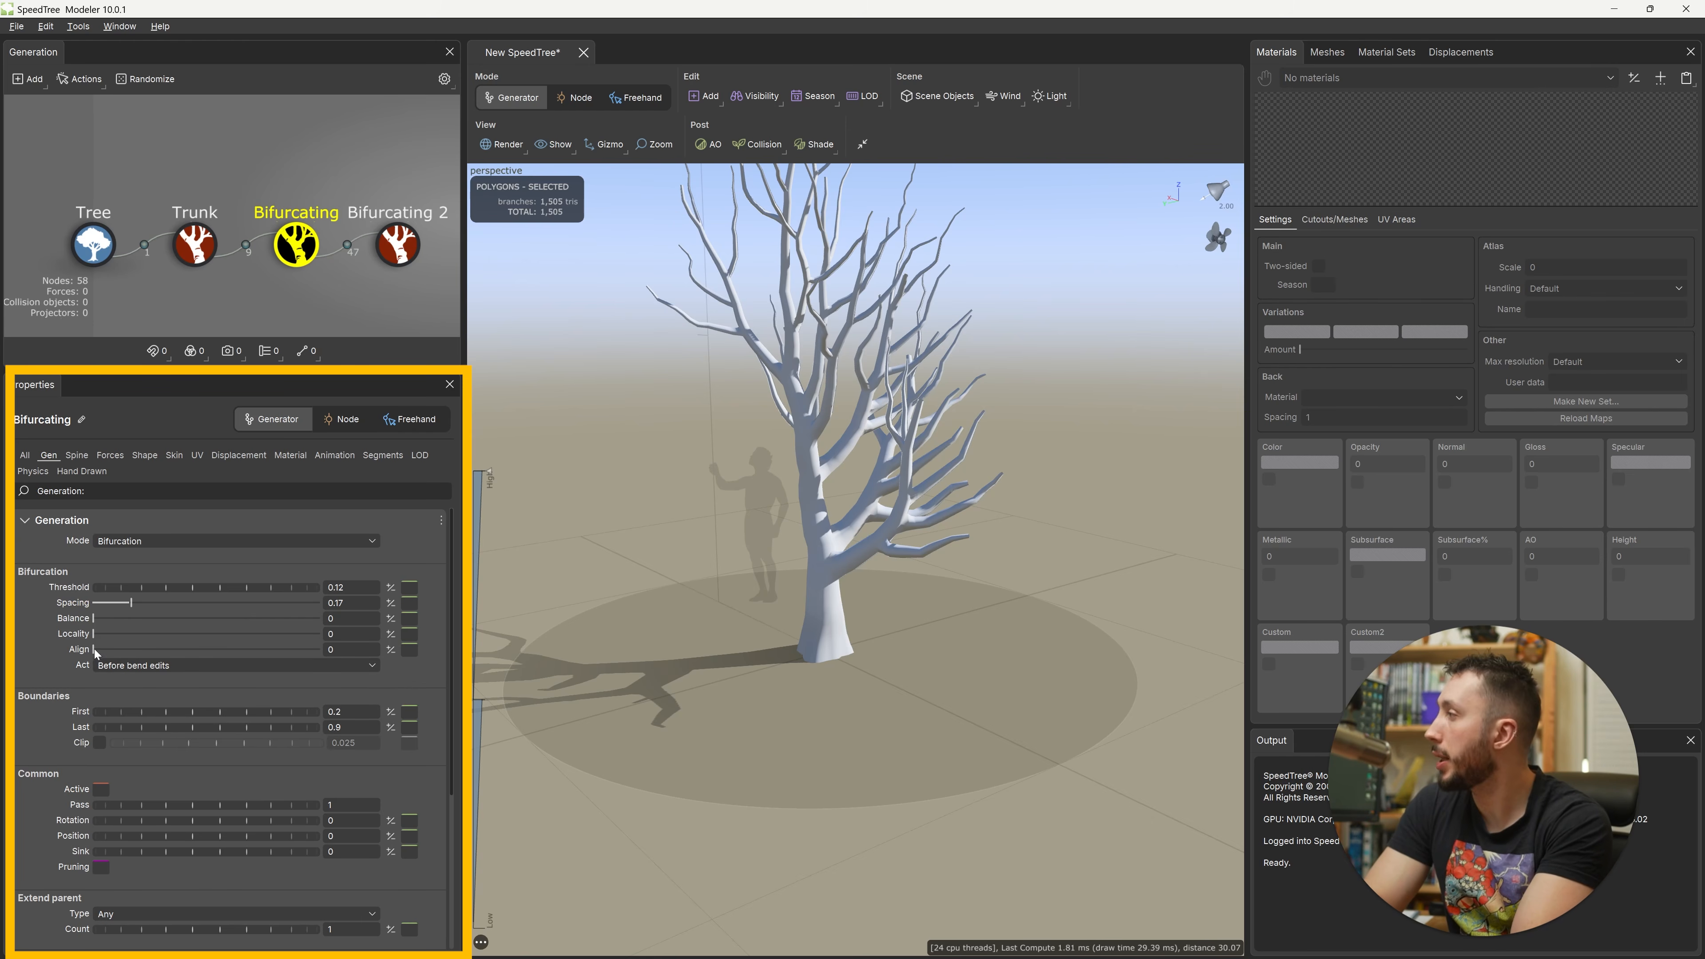
drag(97, 650, 336, 649)
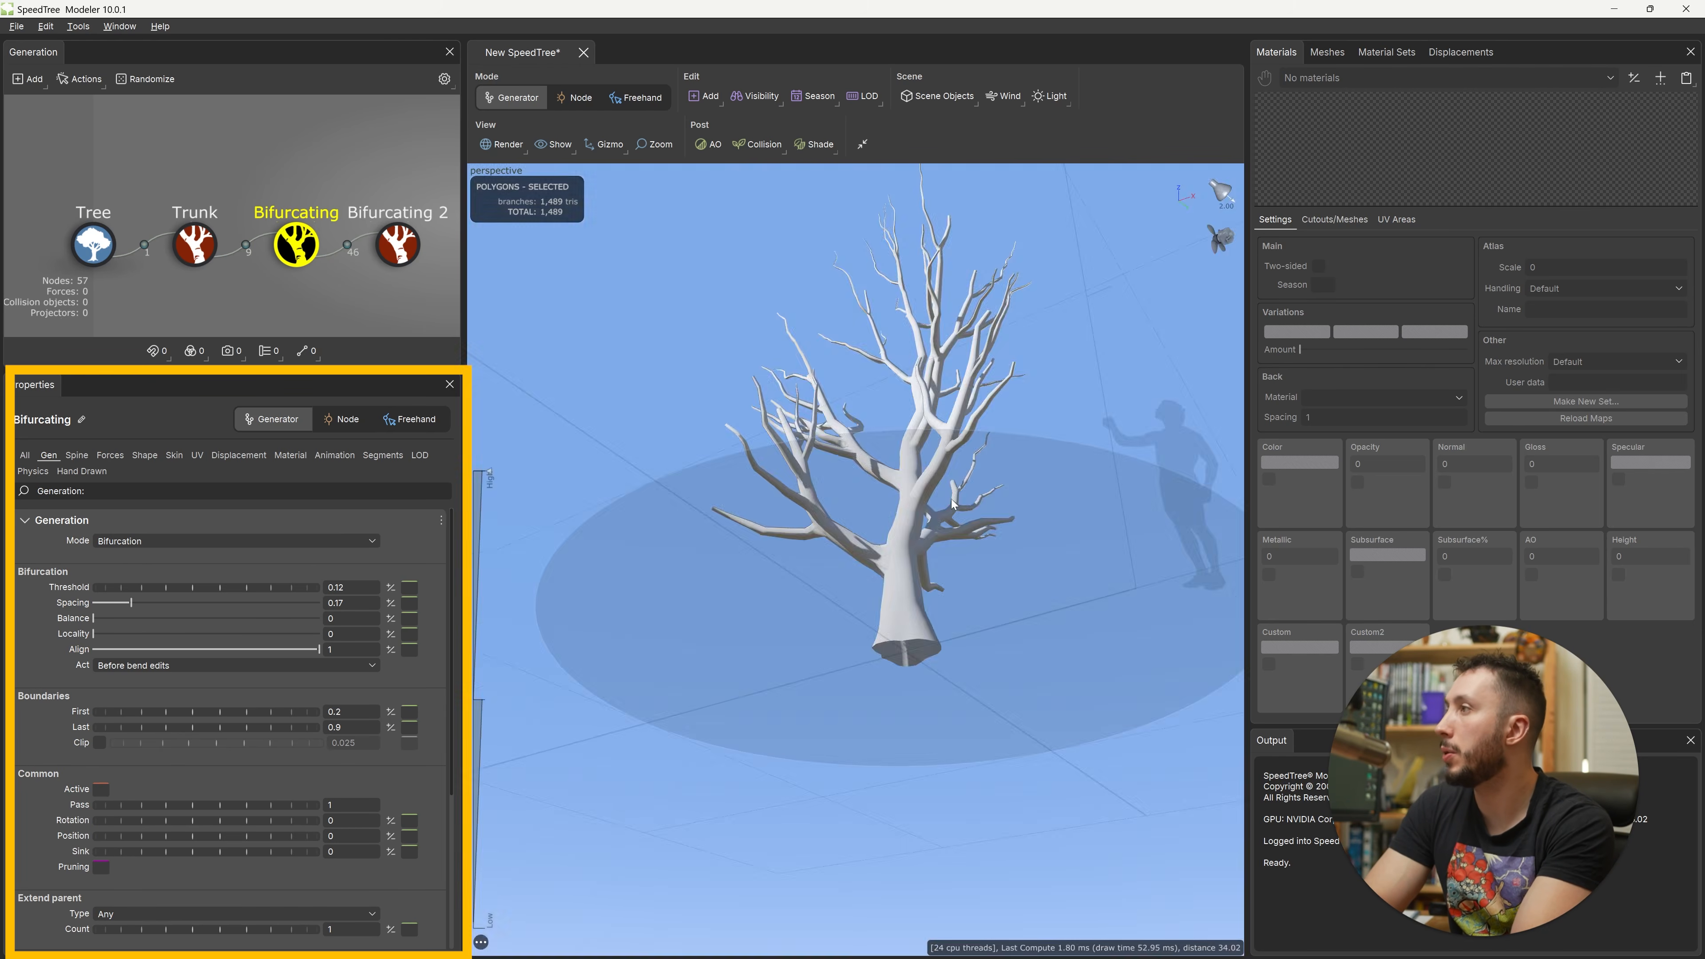
drag(951, 503, 864, 598)
scroll(855, 550, up, 2)
right_click(848, 516)
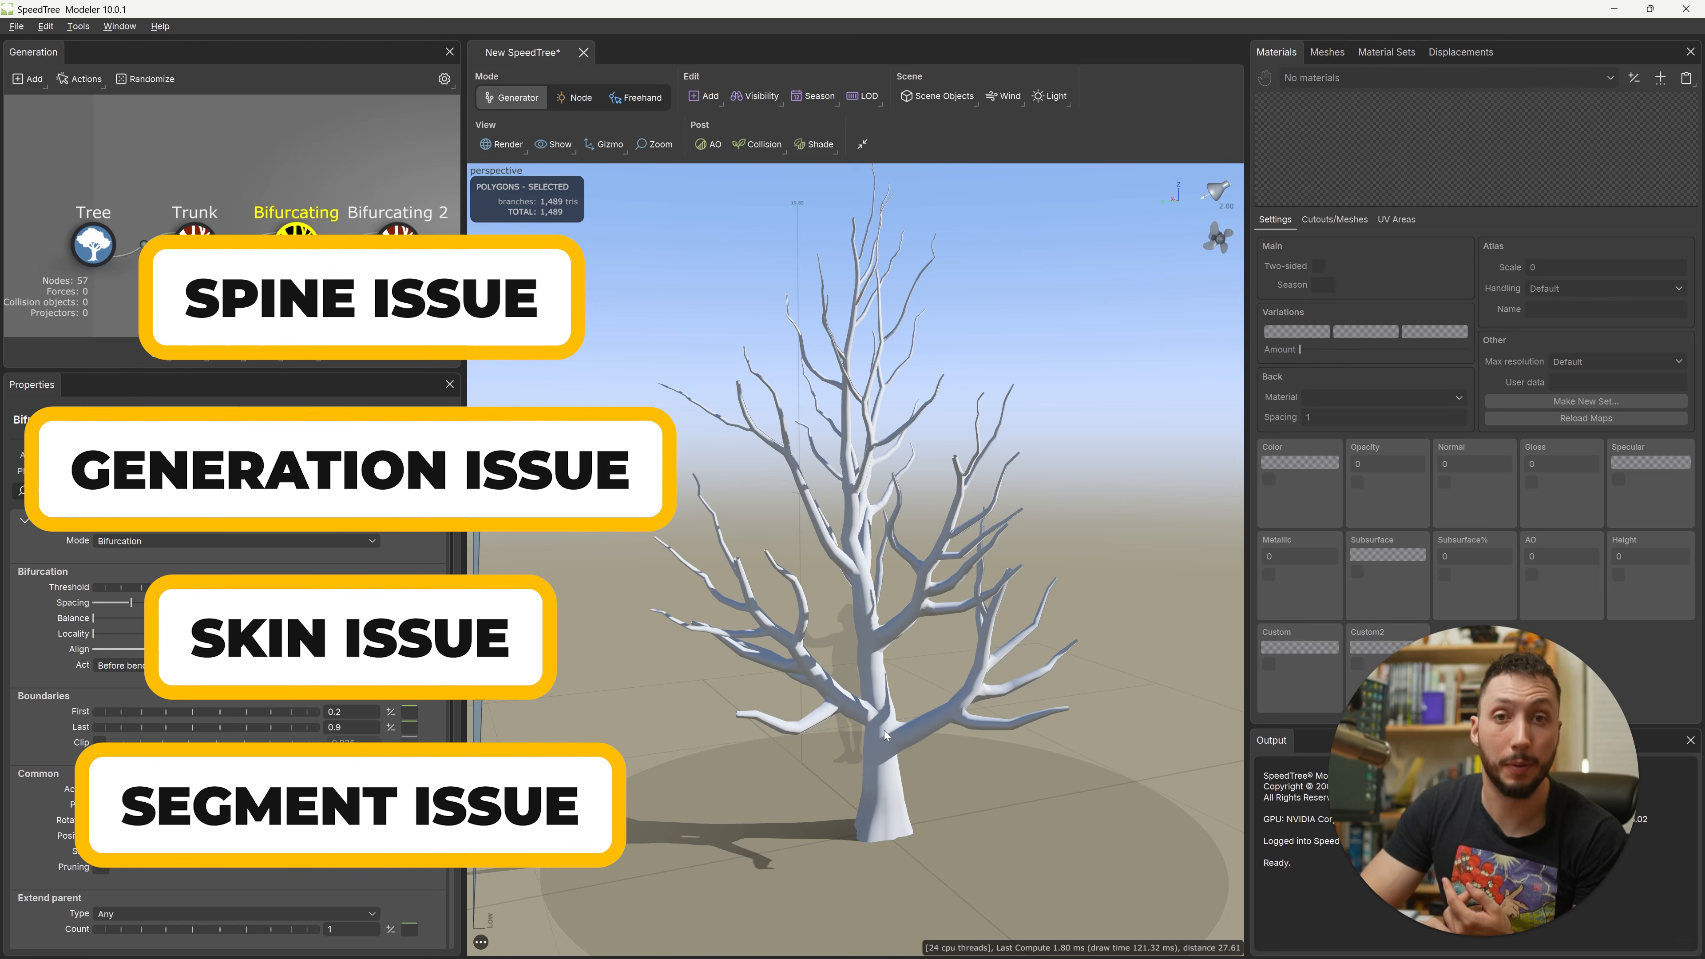
Step: Add a third level of Bifurcating branches on top of the Bifurcating 2 generator
click(773, 637)
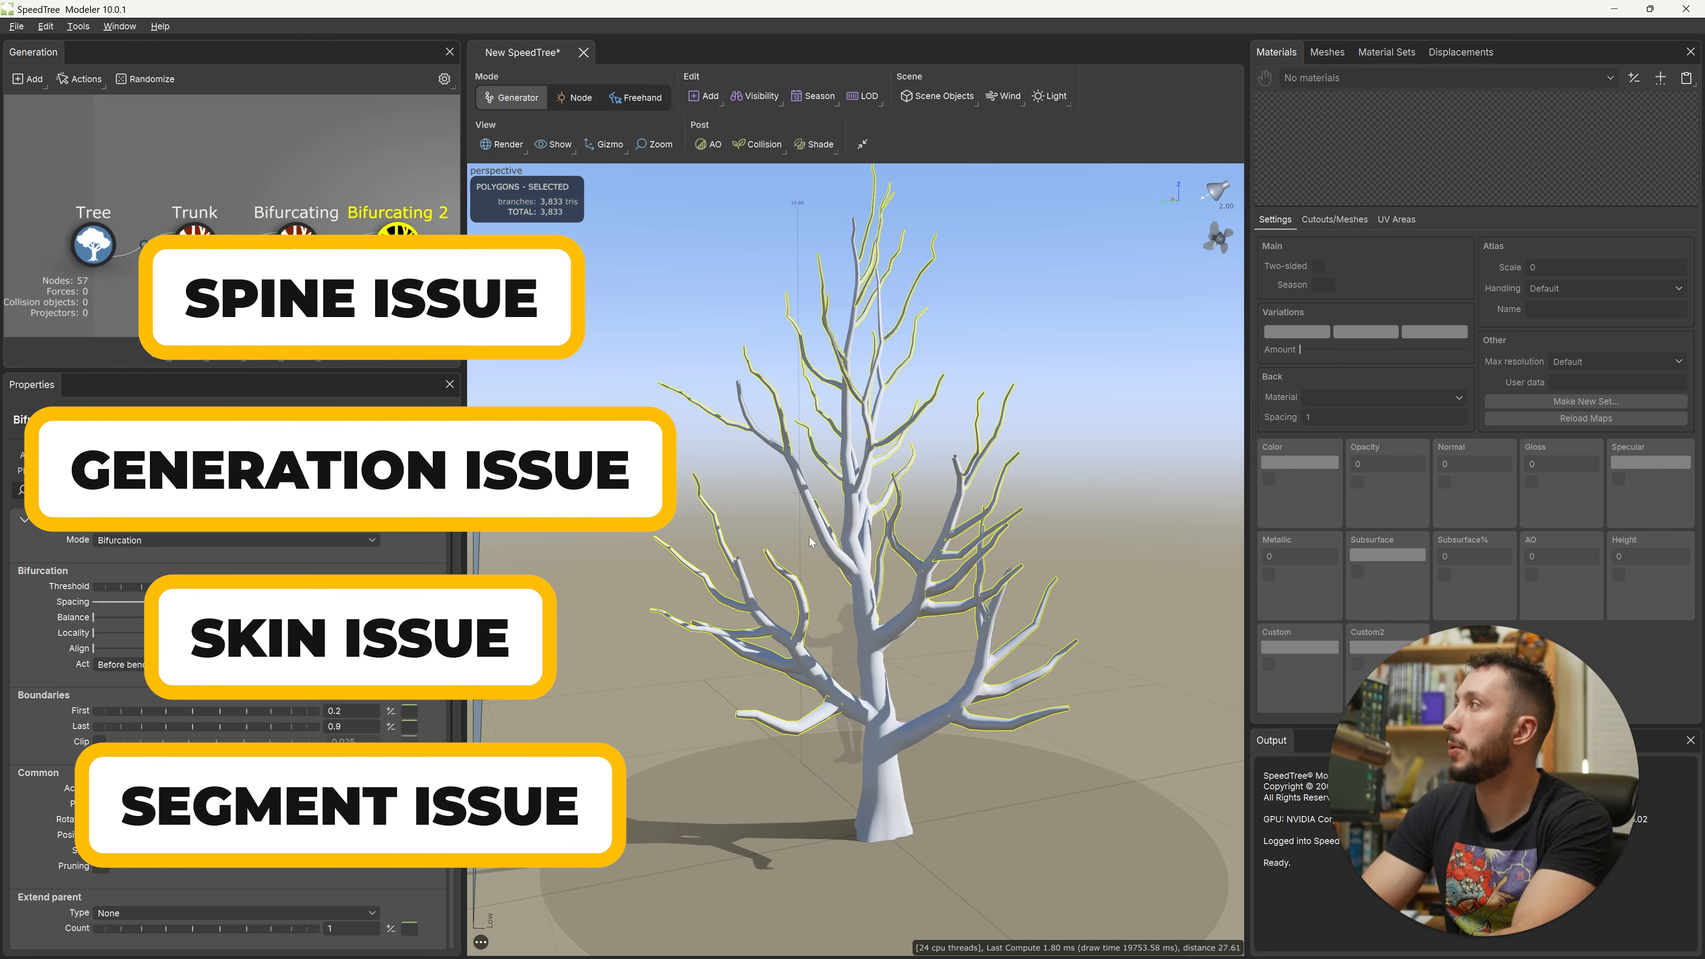
scroll(779, 625, down, 5)
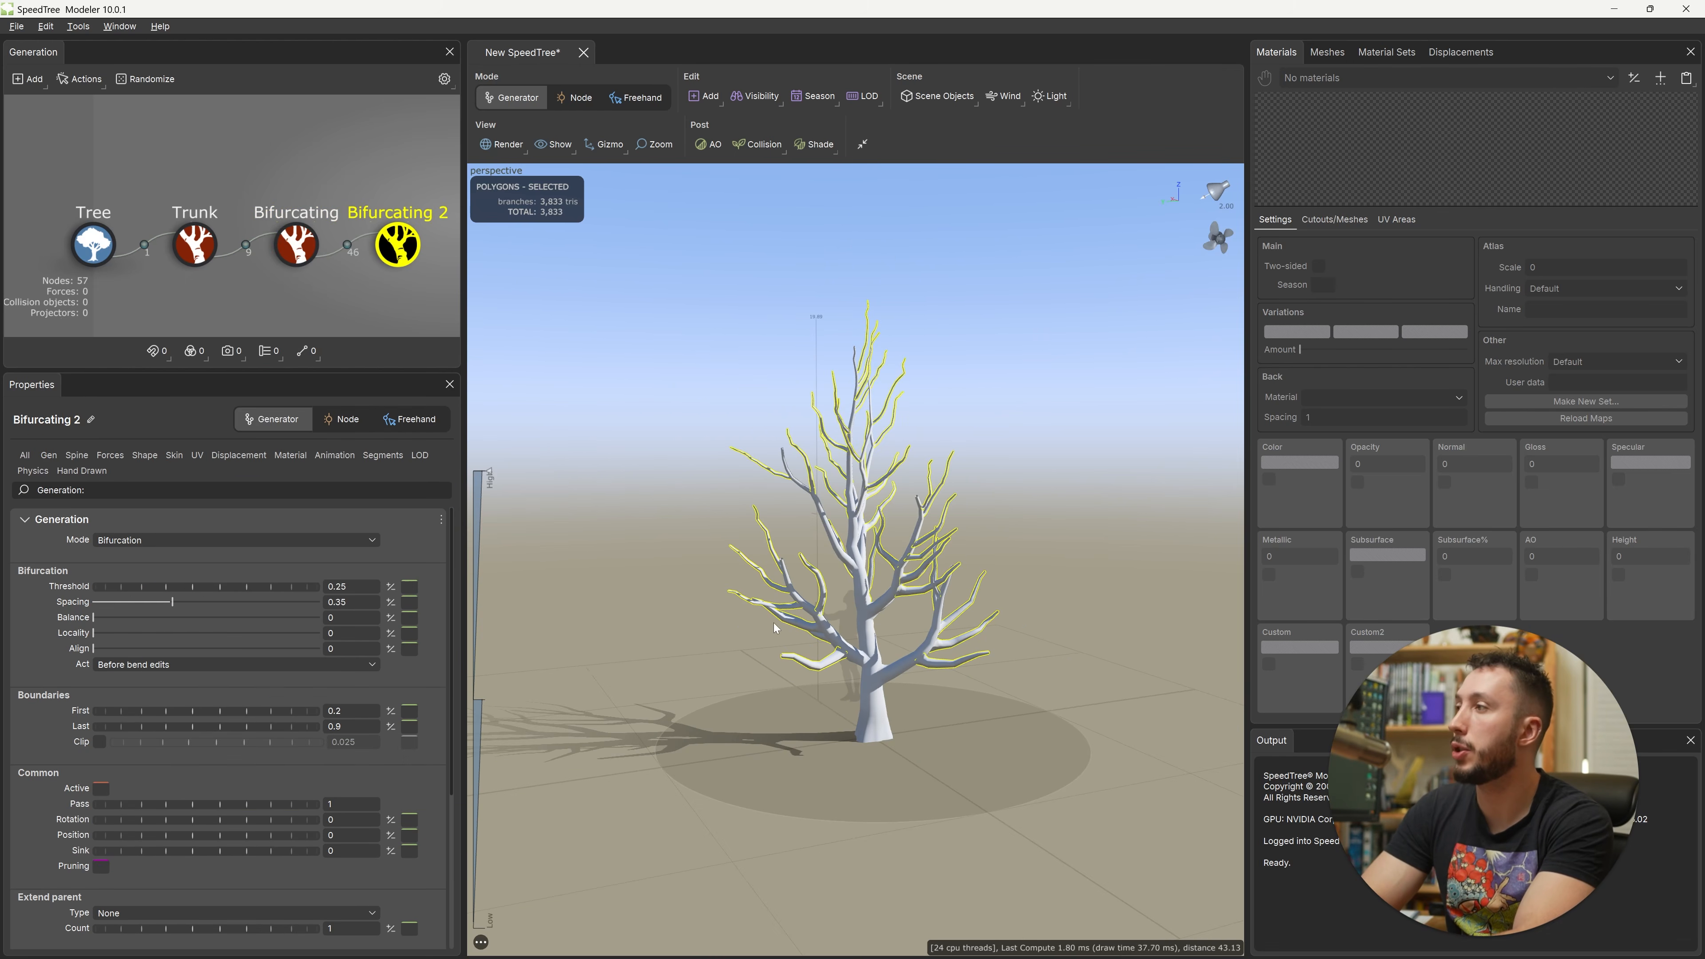
click(26, 79)
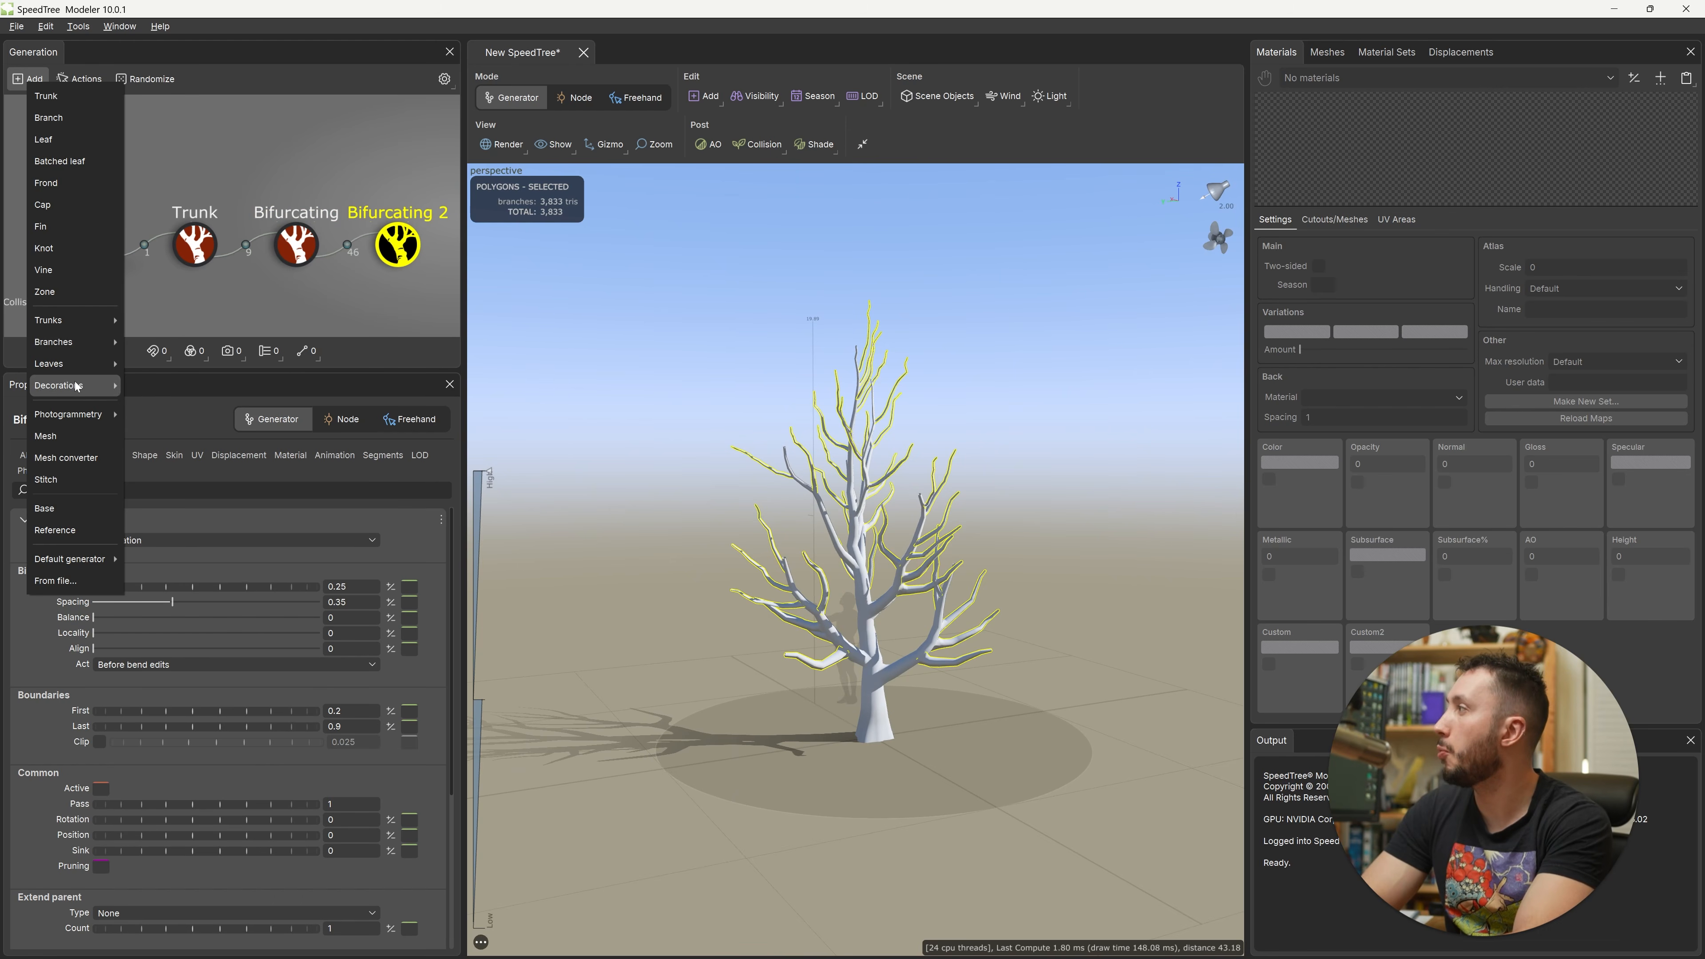
mouse_move(88, 341)
click(164, 341)
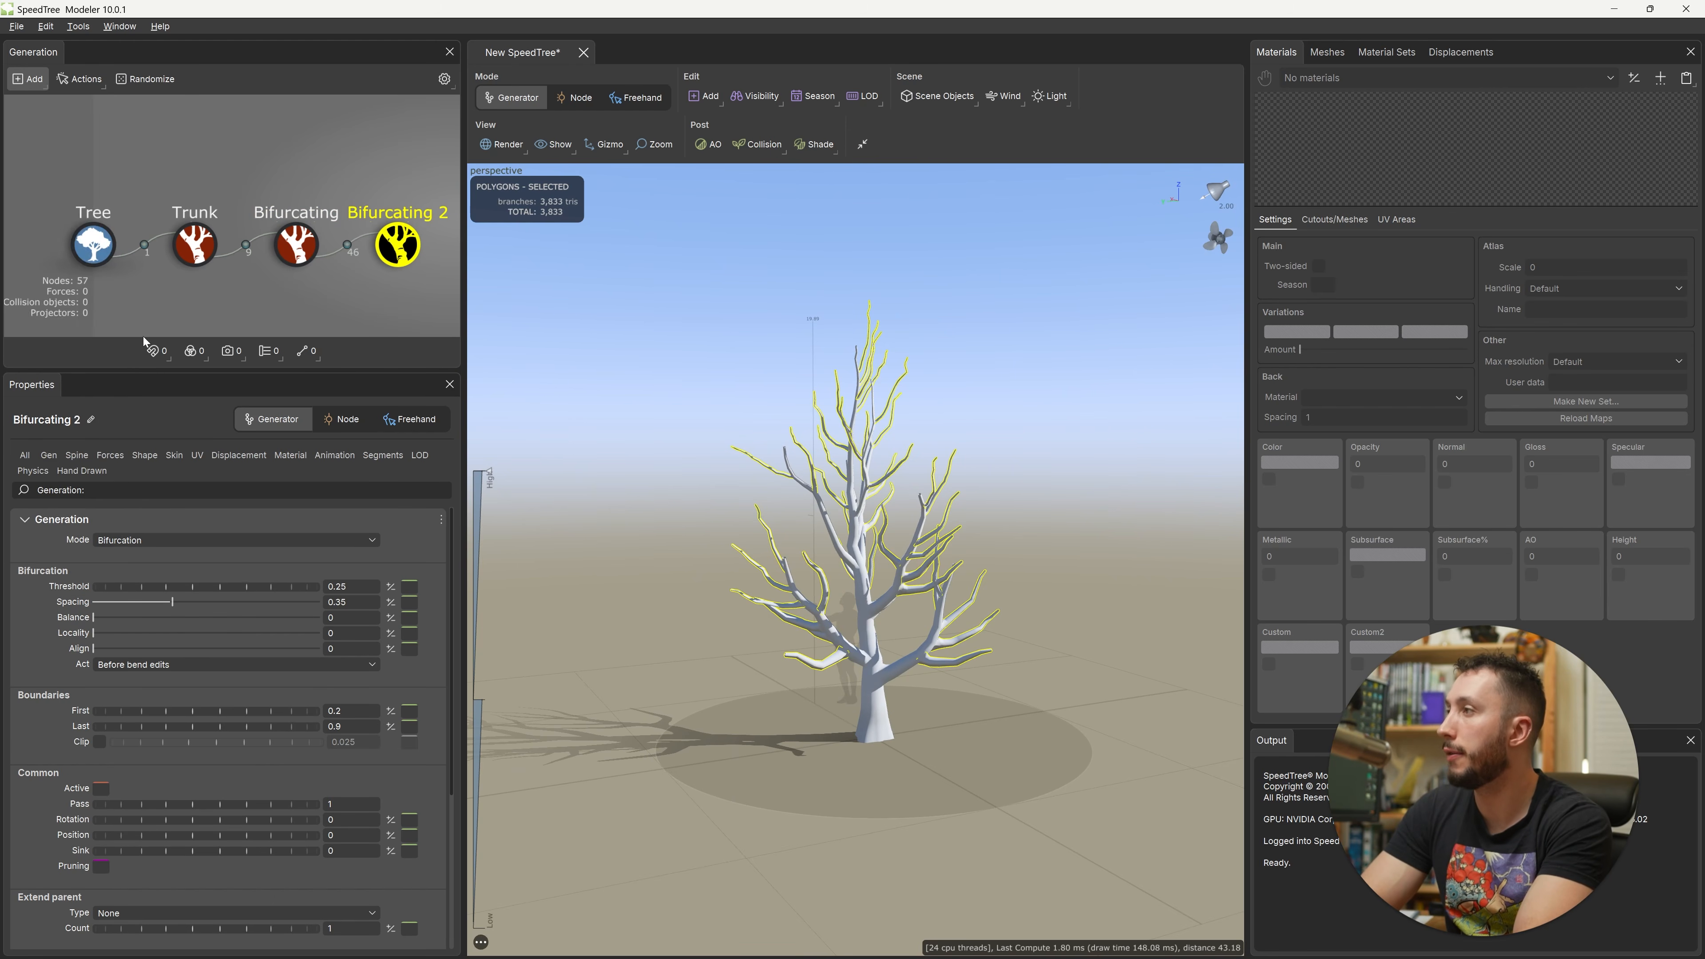
drag(537, 459, 645, 470)
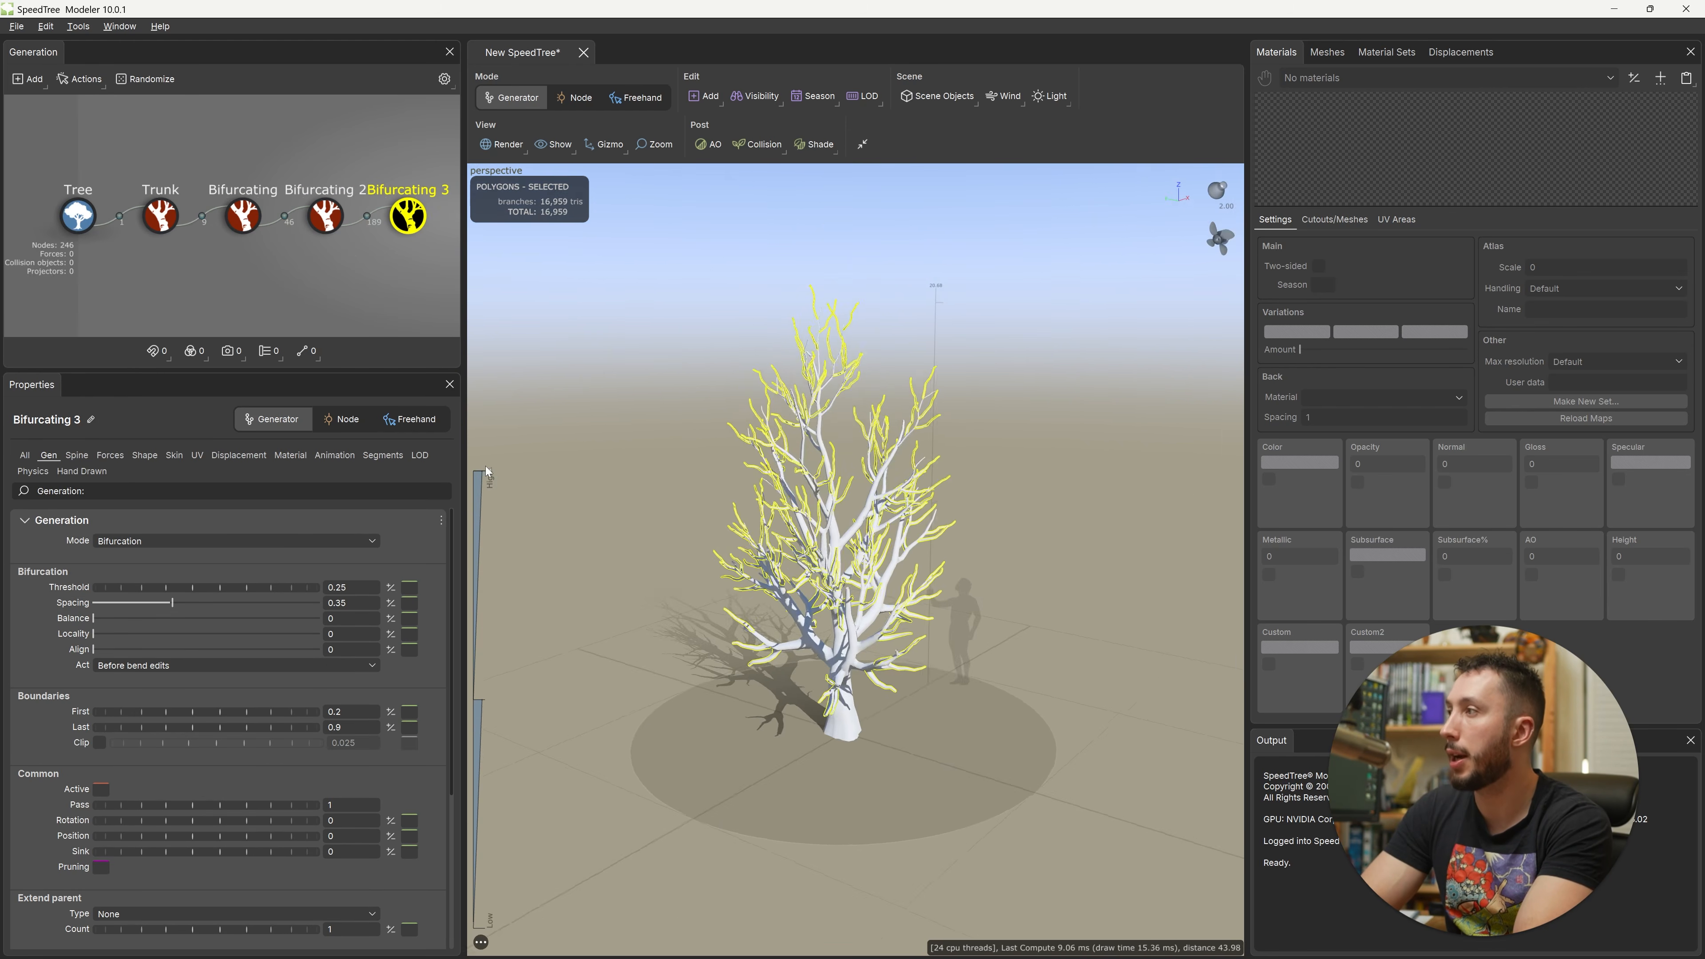
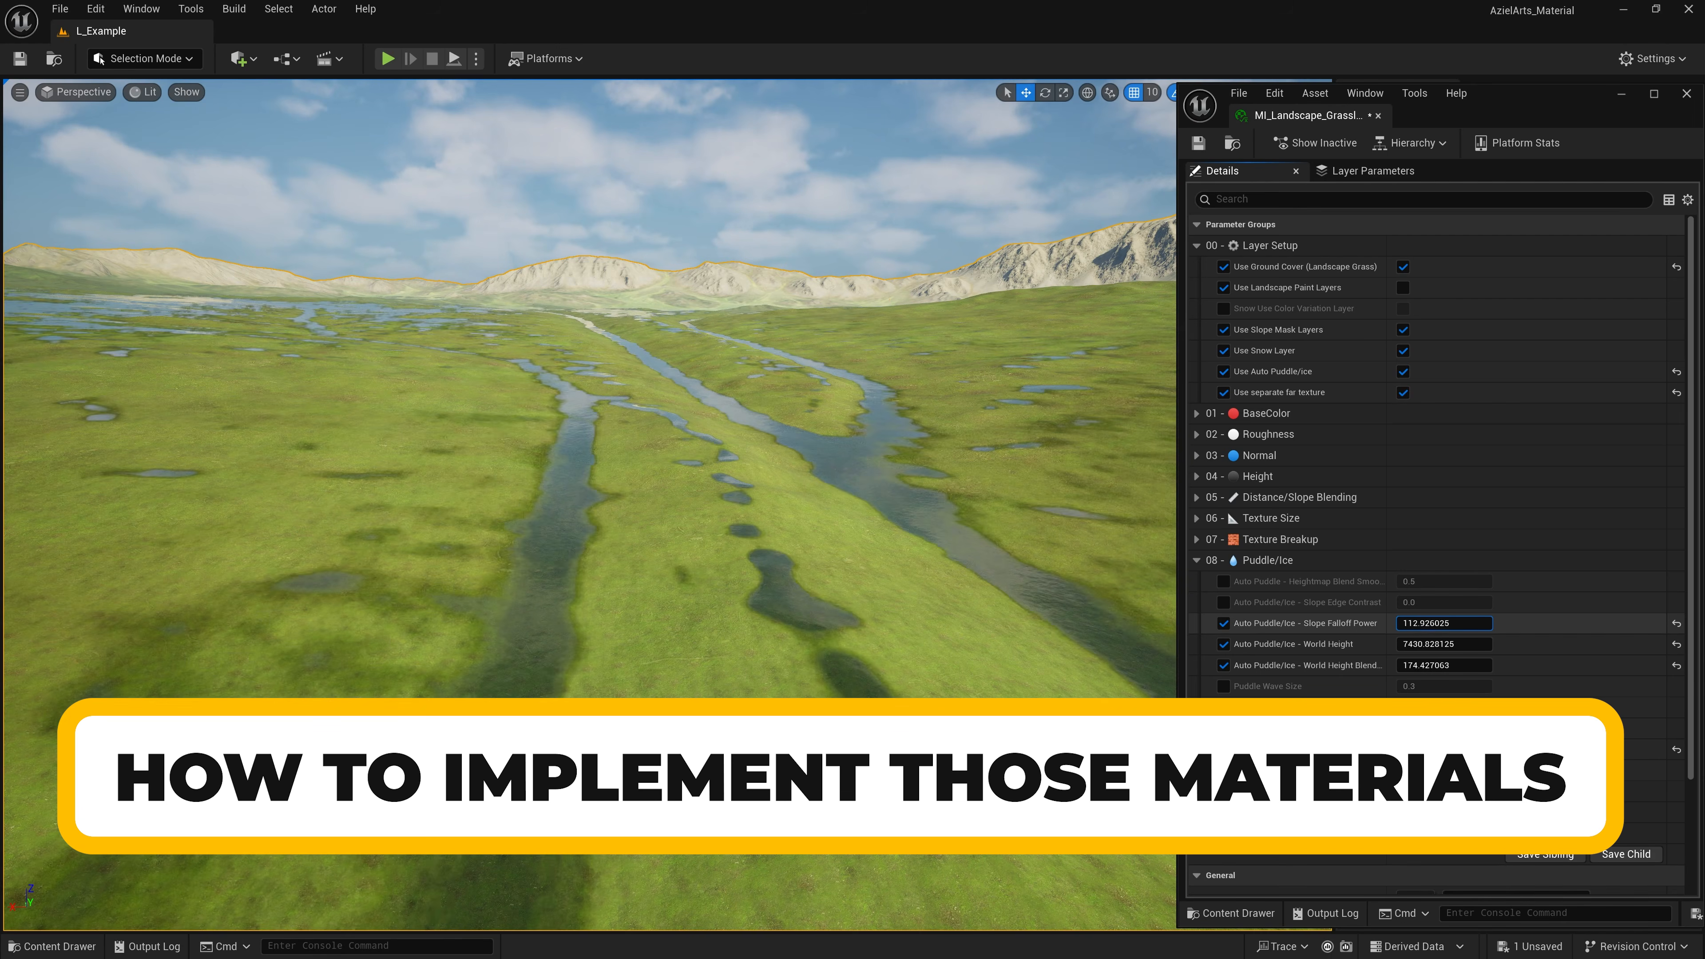
drag(1443, 623, 1490, 622)
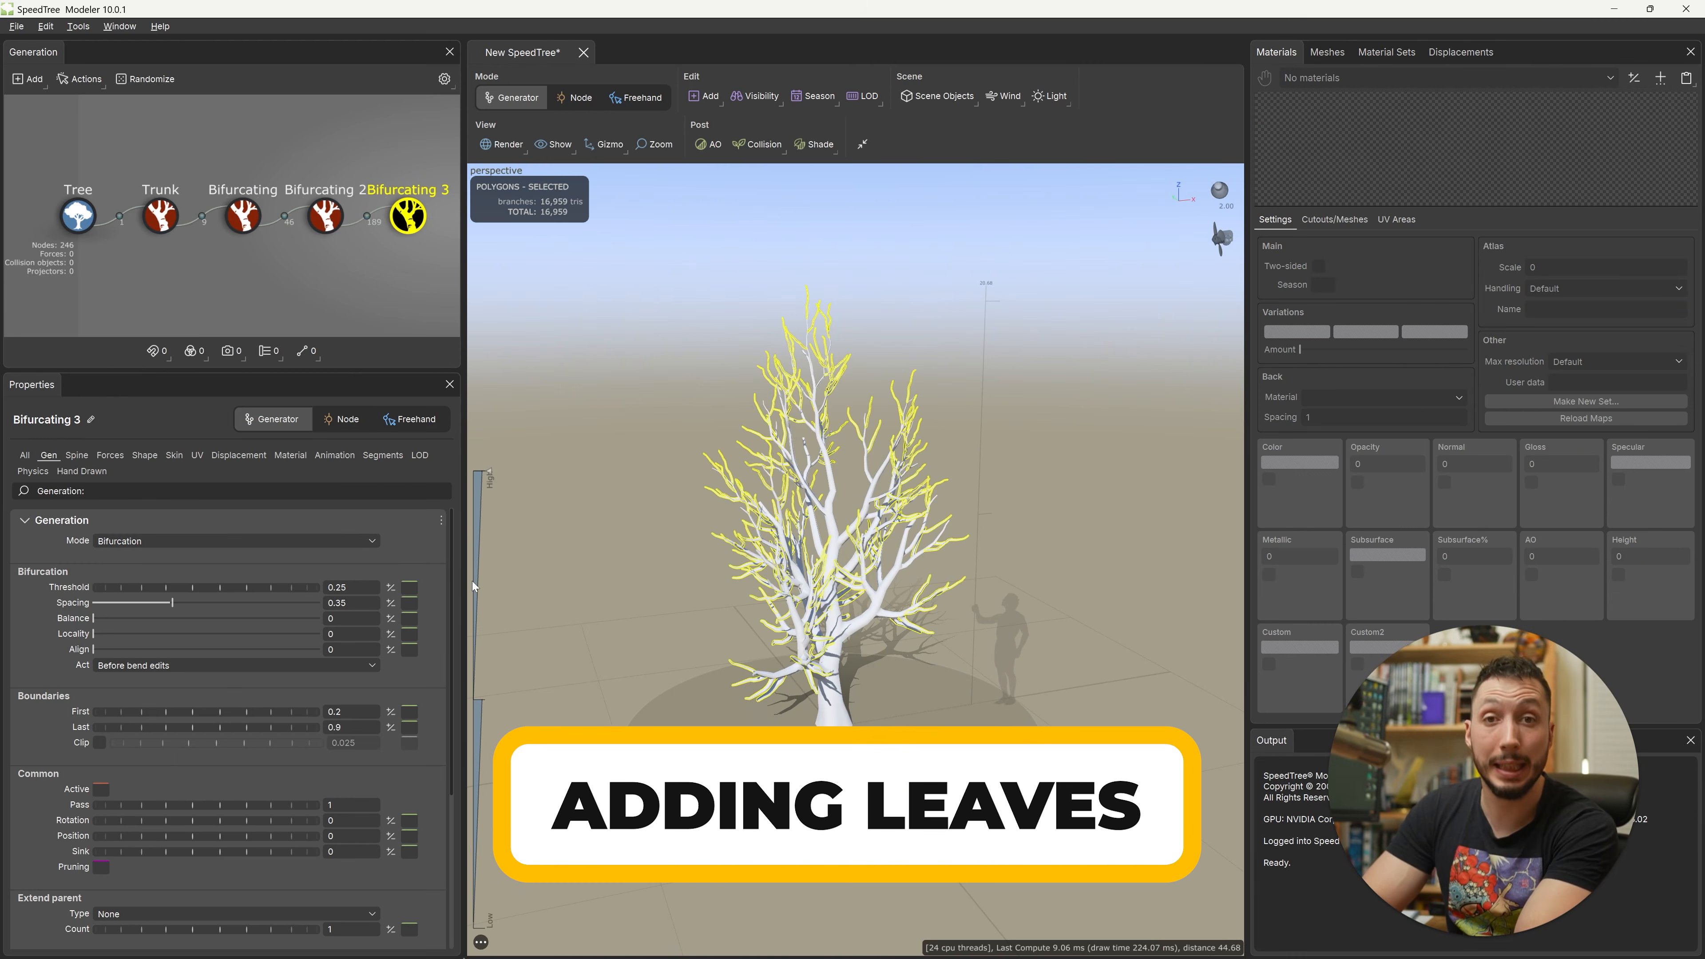
Step: Add scattered leaves on top of the Bifurcating 3 generator and set their proportional Number to 9
click(29, 79)
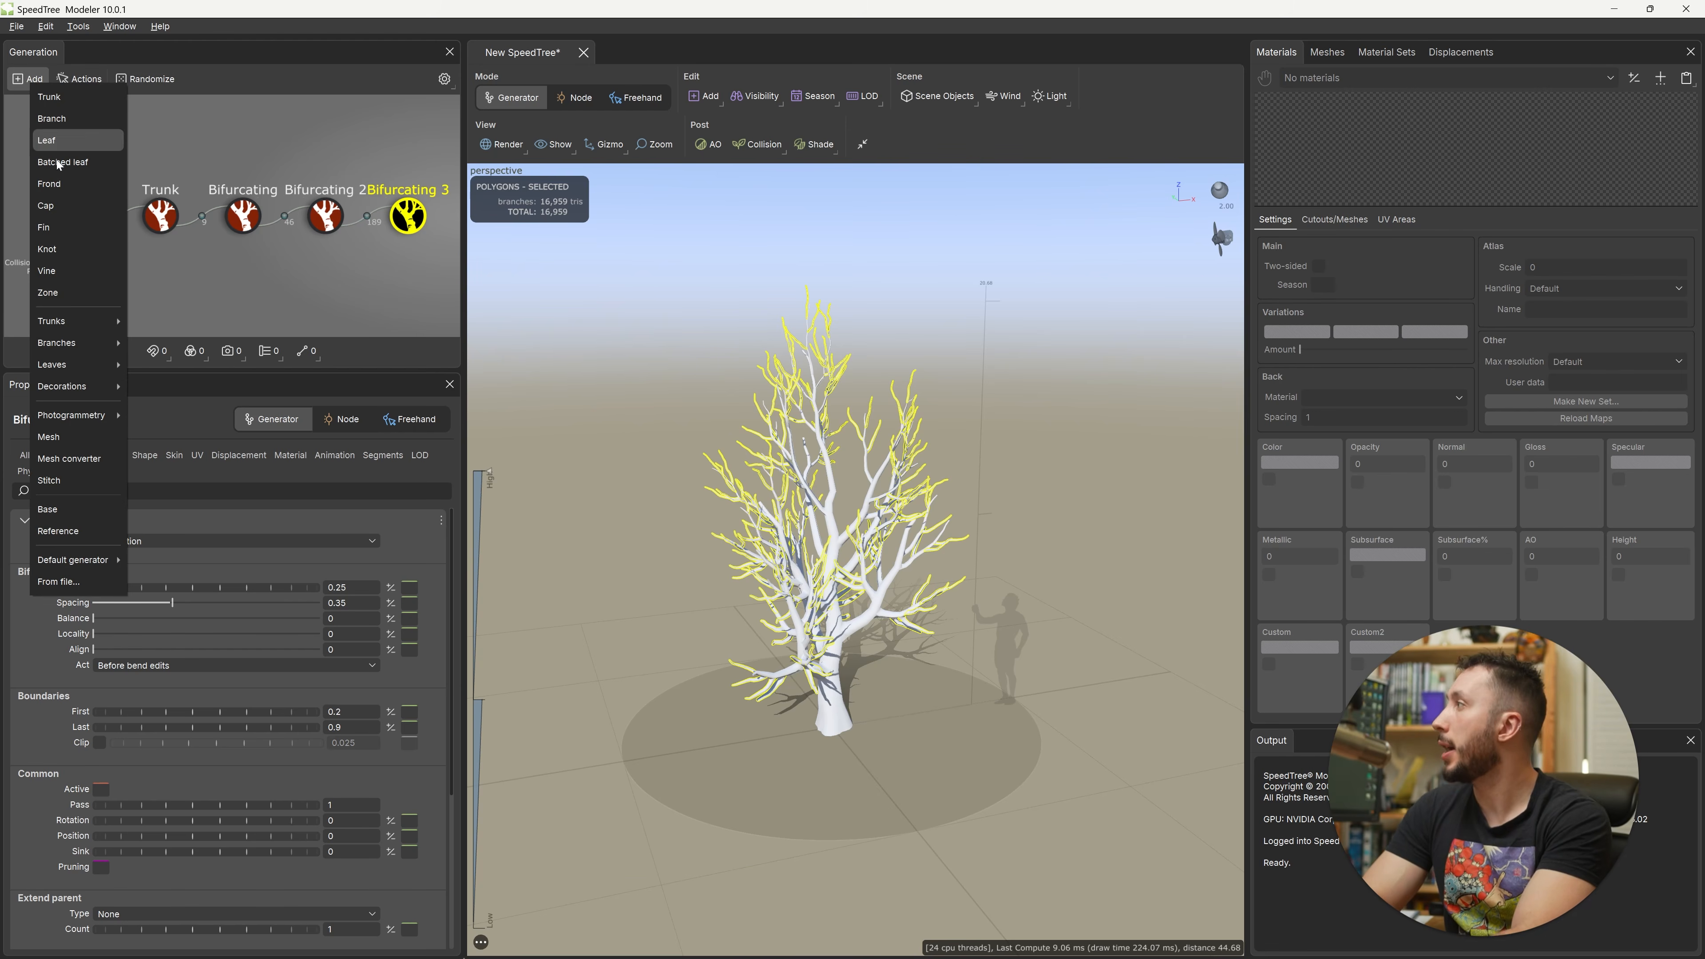
mouse_move(64, 366)
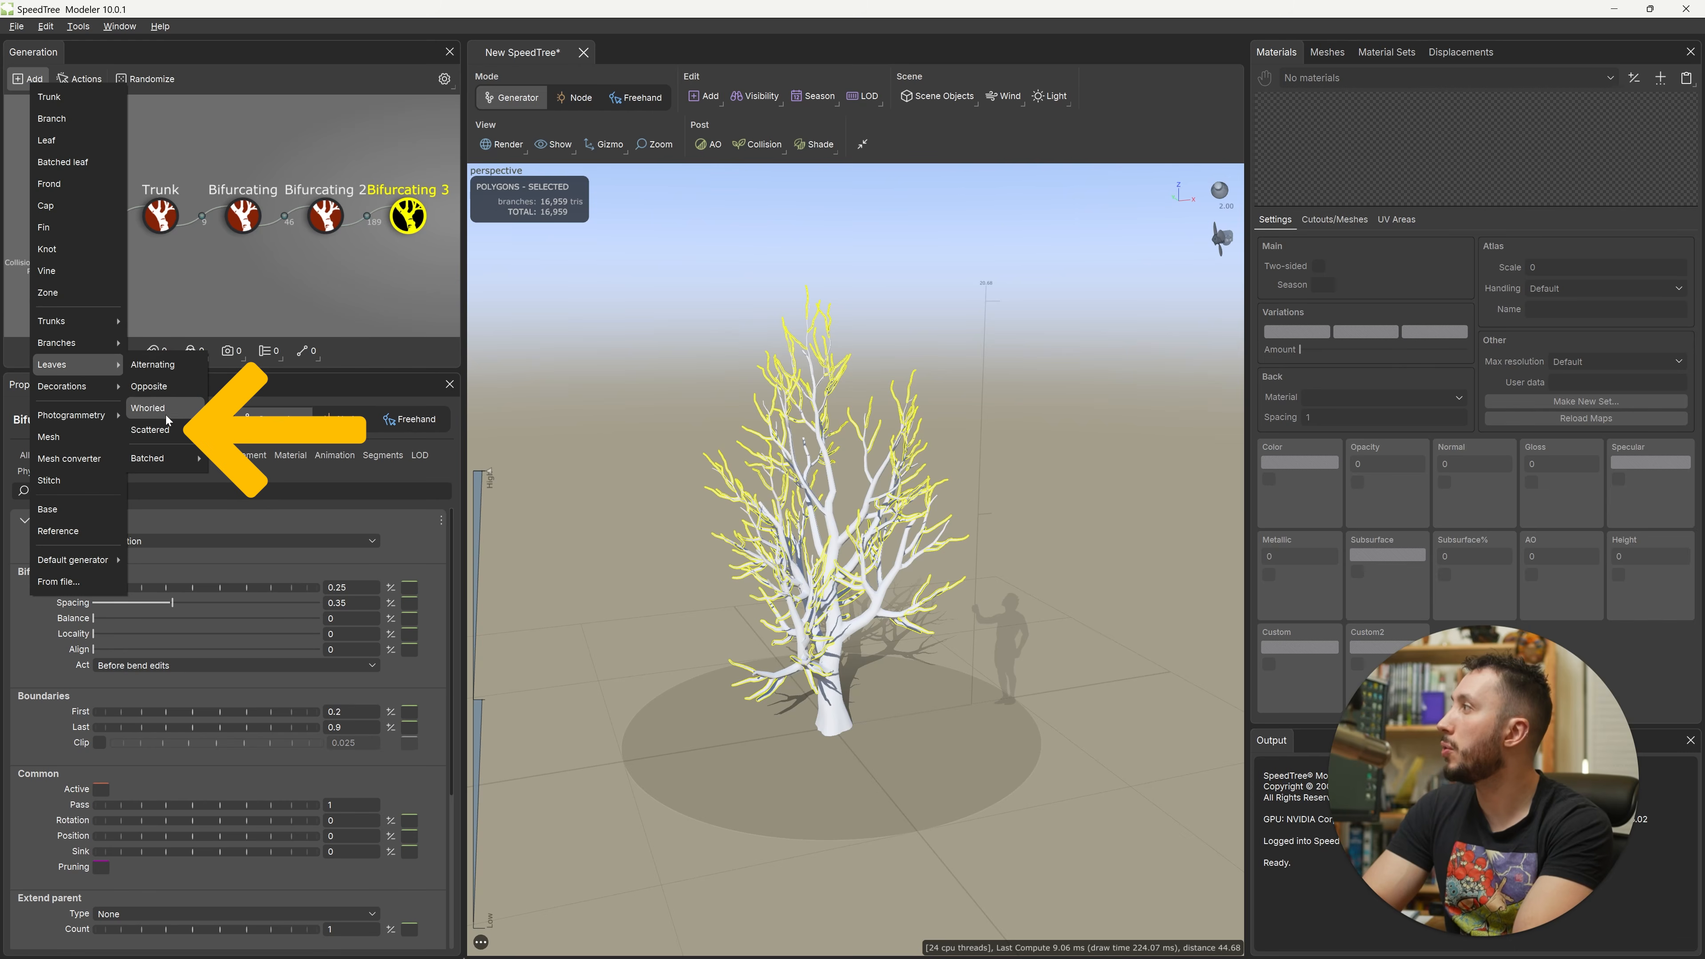
click(150, 430)
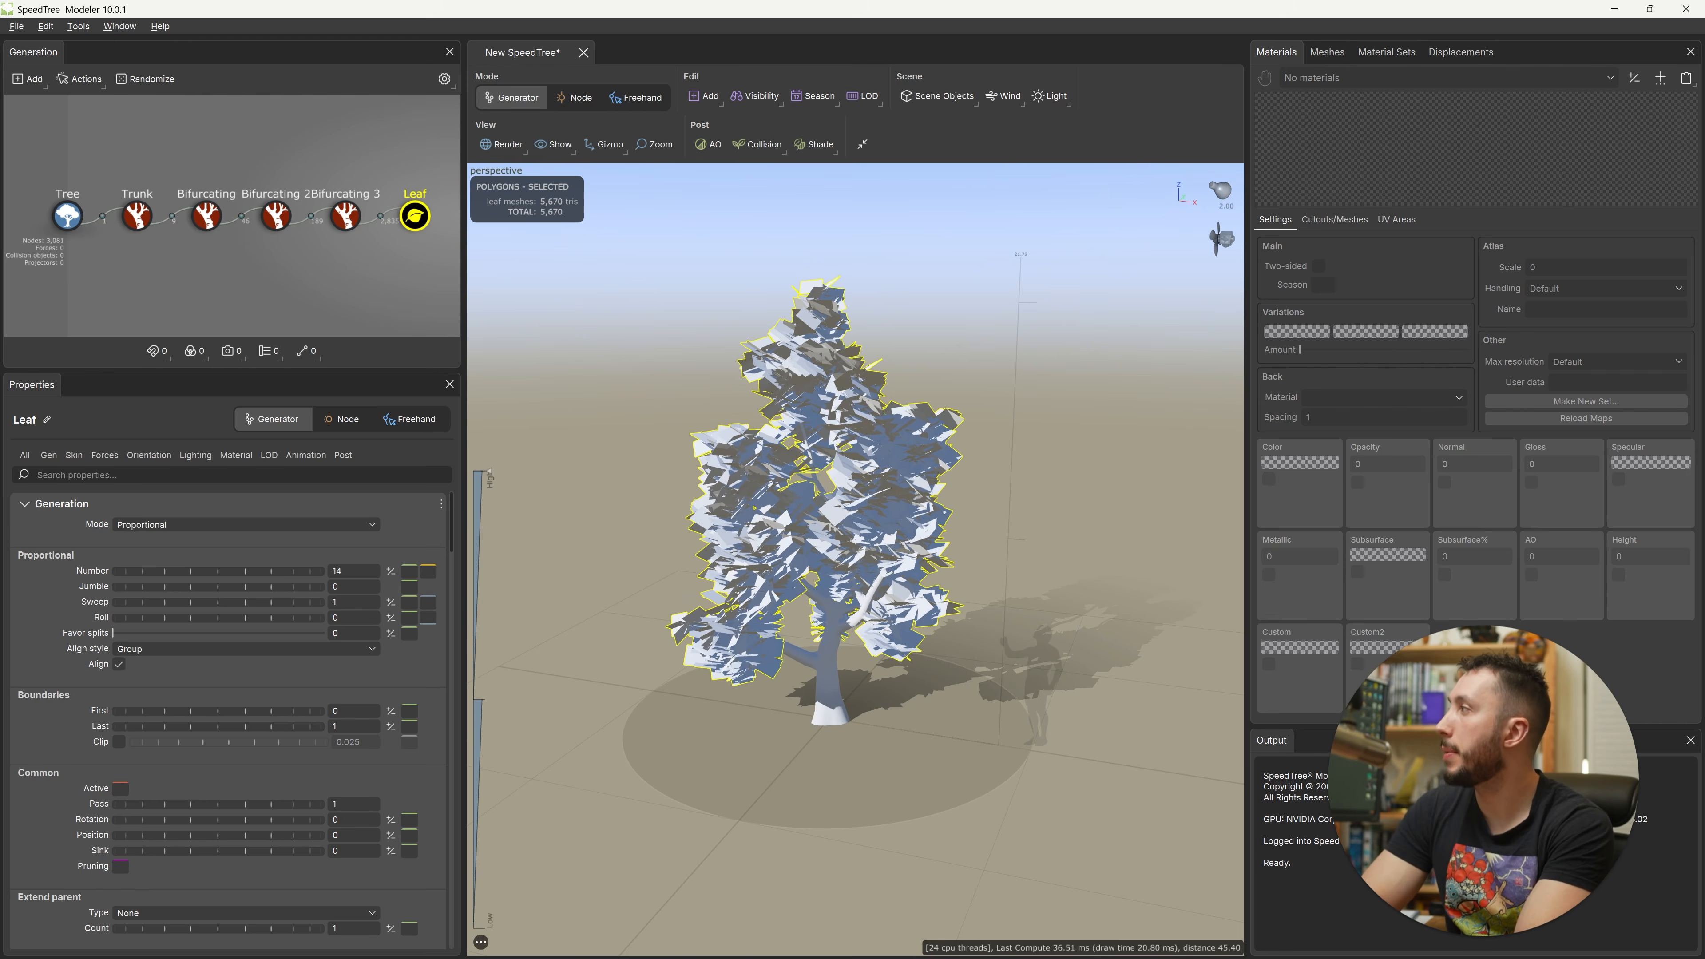
click(49, 457)
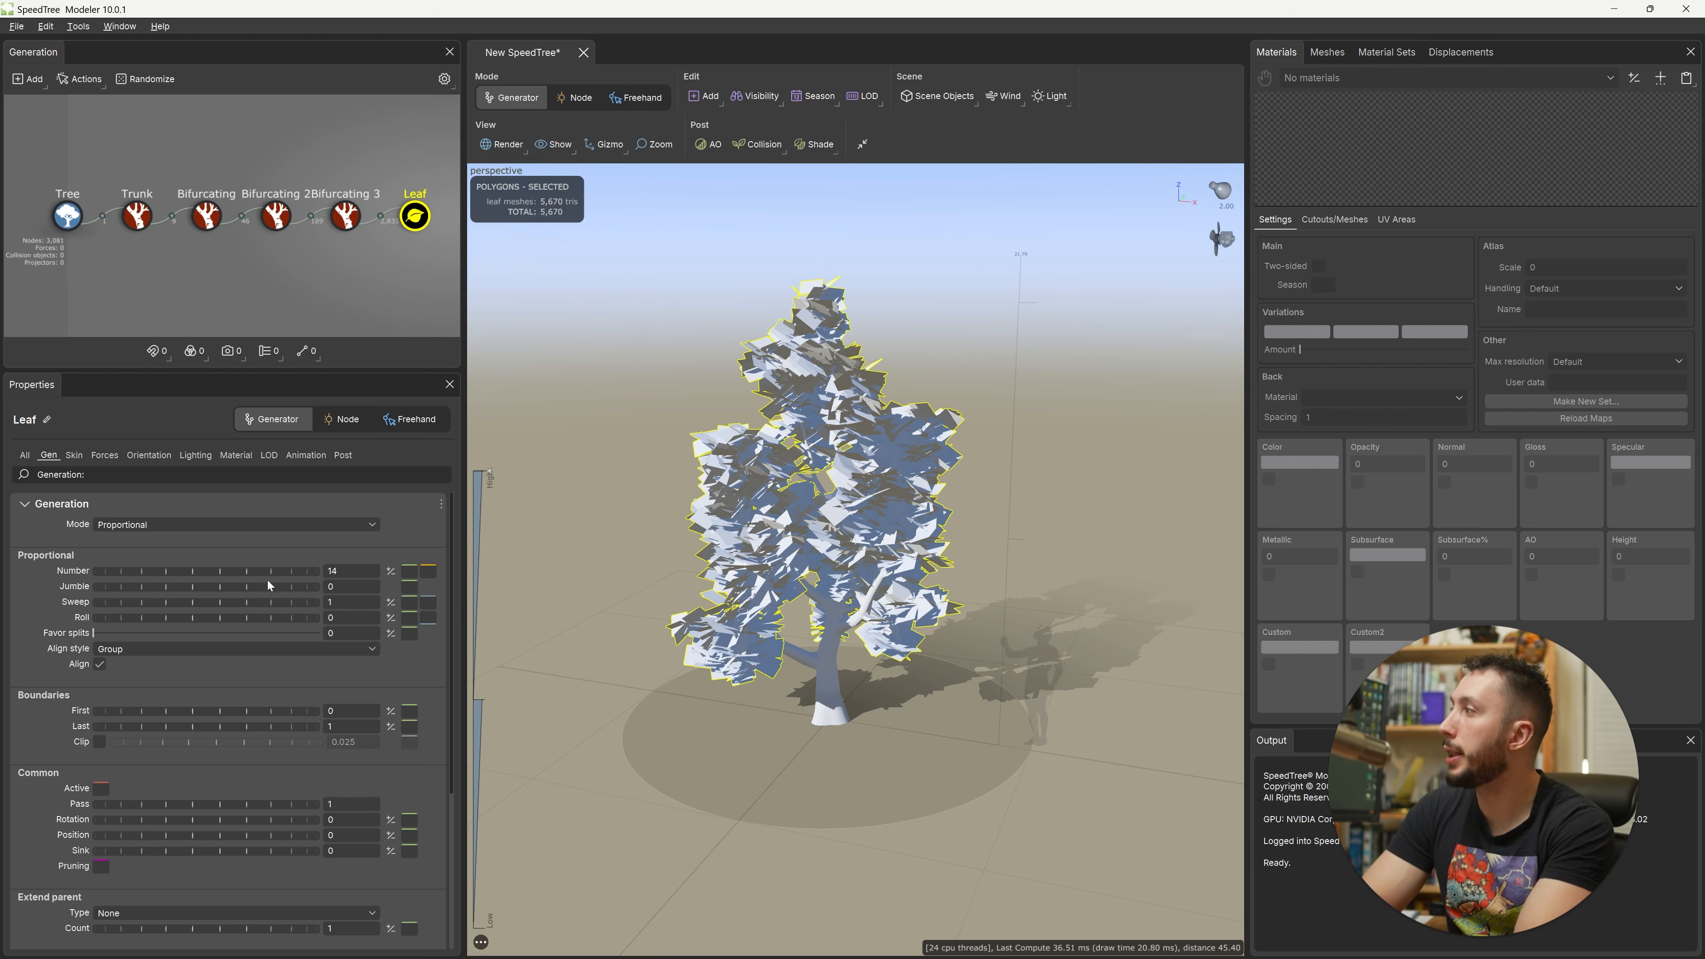
drag(224, 576, 27, 563)
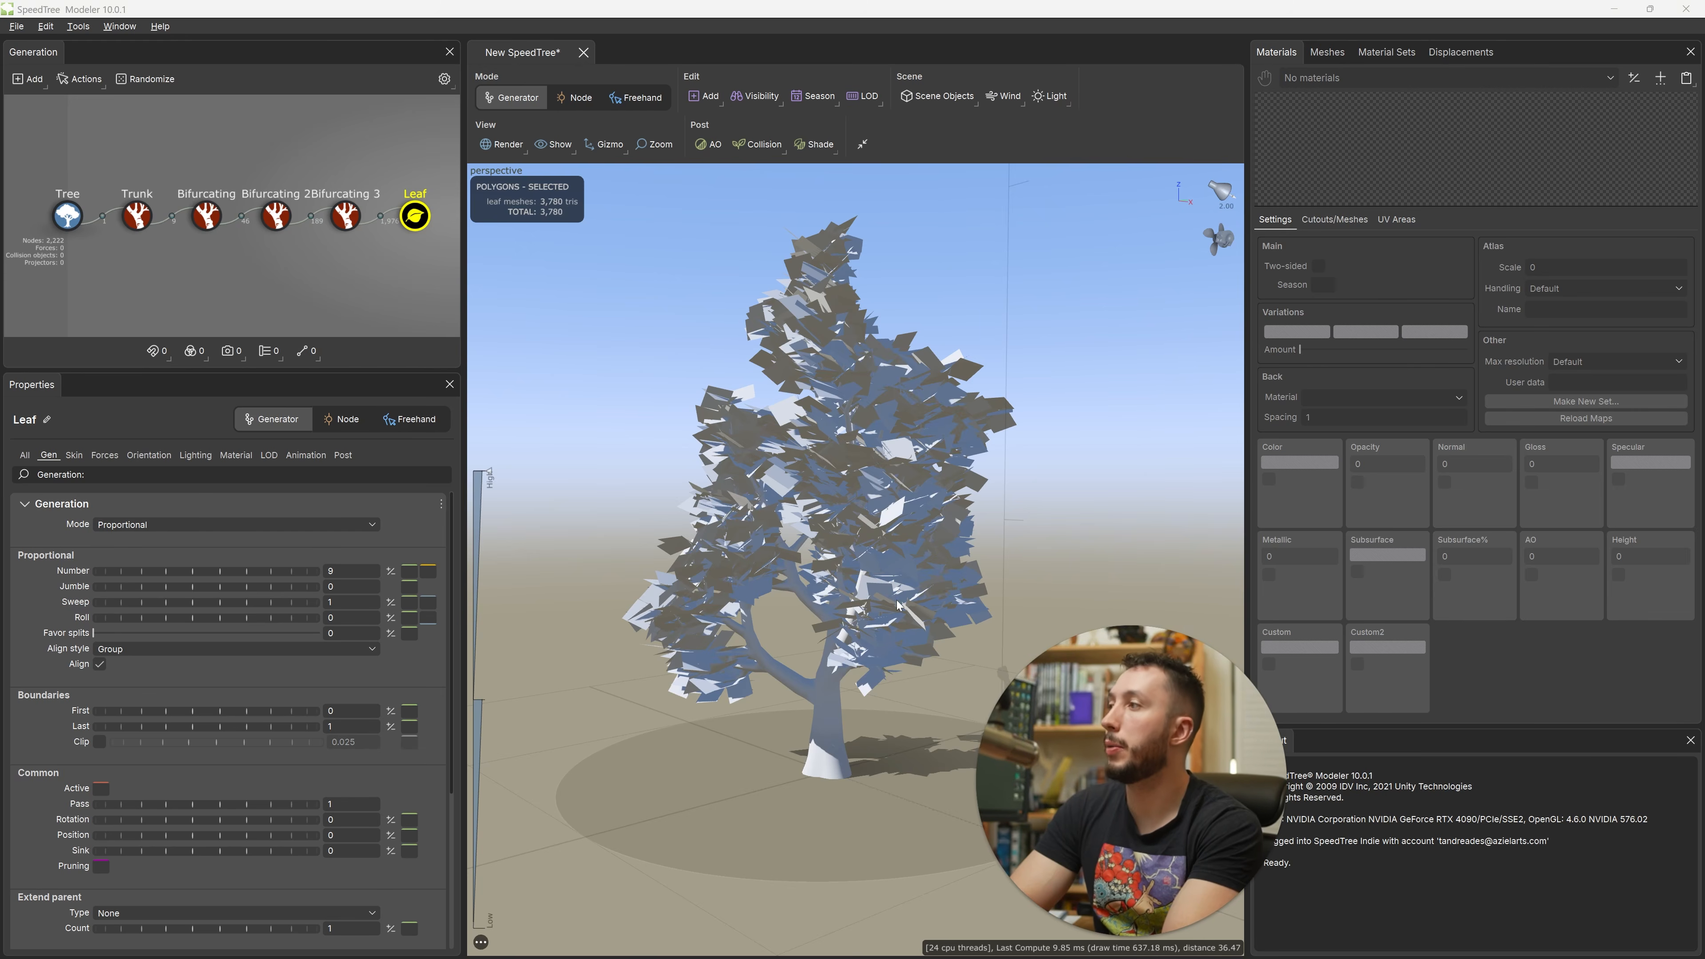
drag(1128, 598, 1219, 823)
scroll(1218, 823, down, 1)
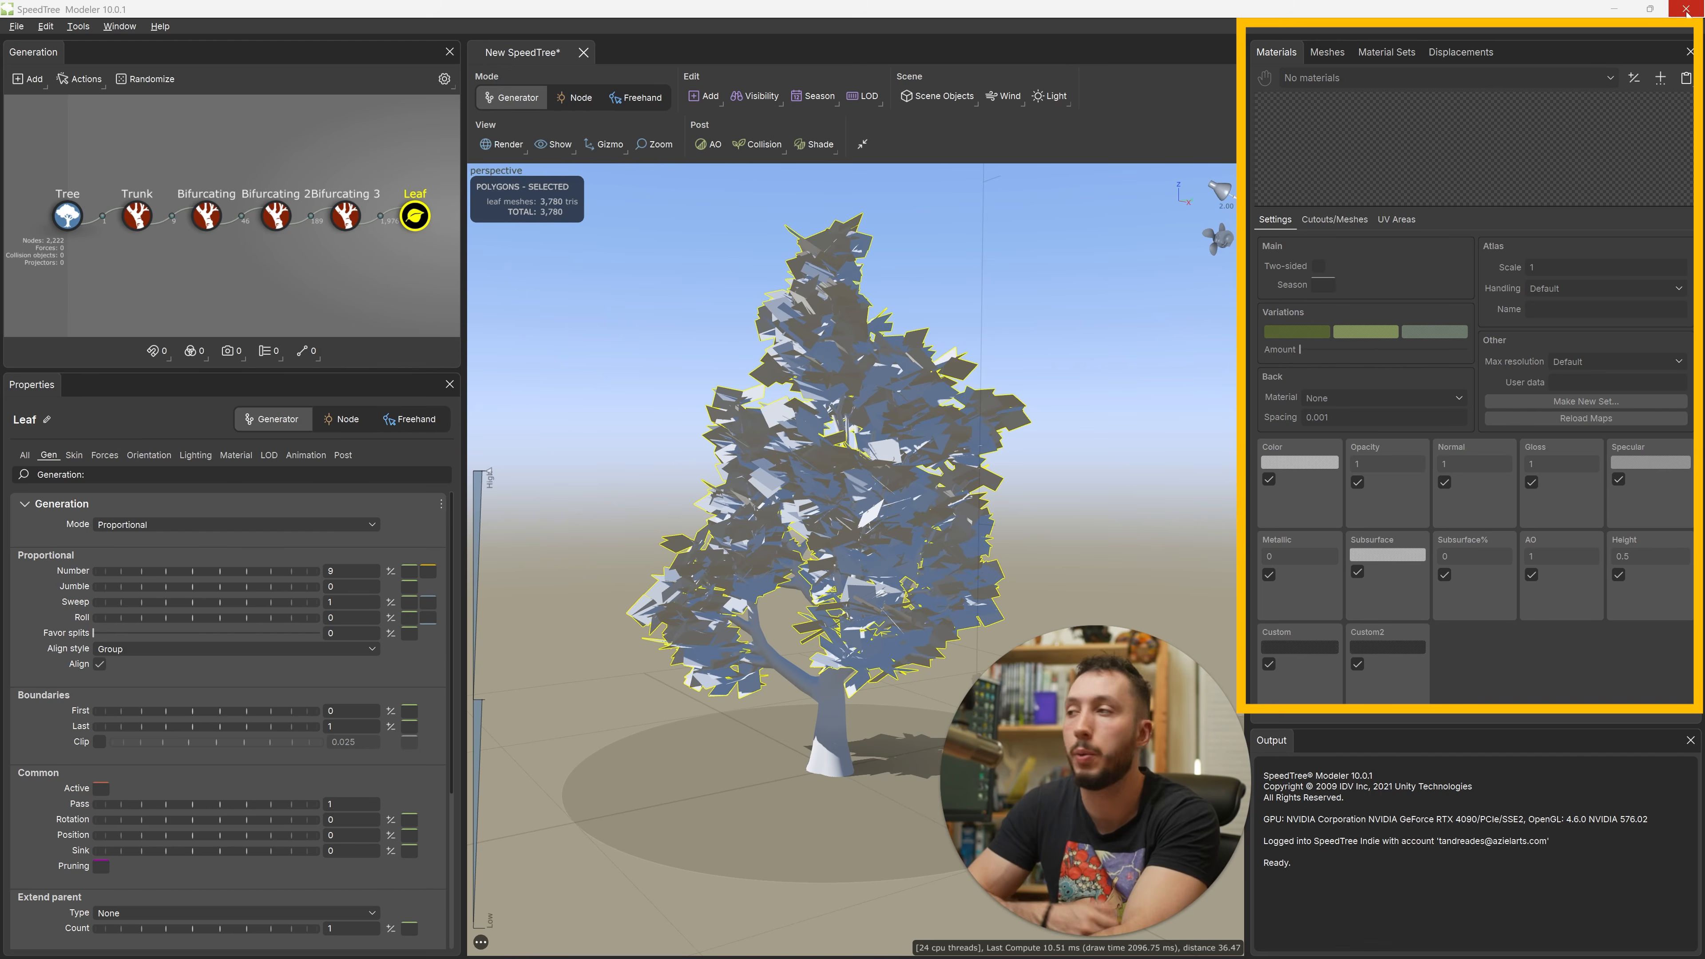
Step: Create two new materials named Bark and Leaves, and make Bark the active material
click(1634, 78)
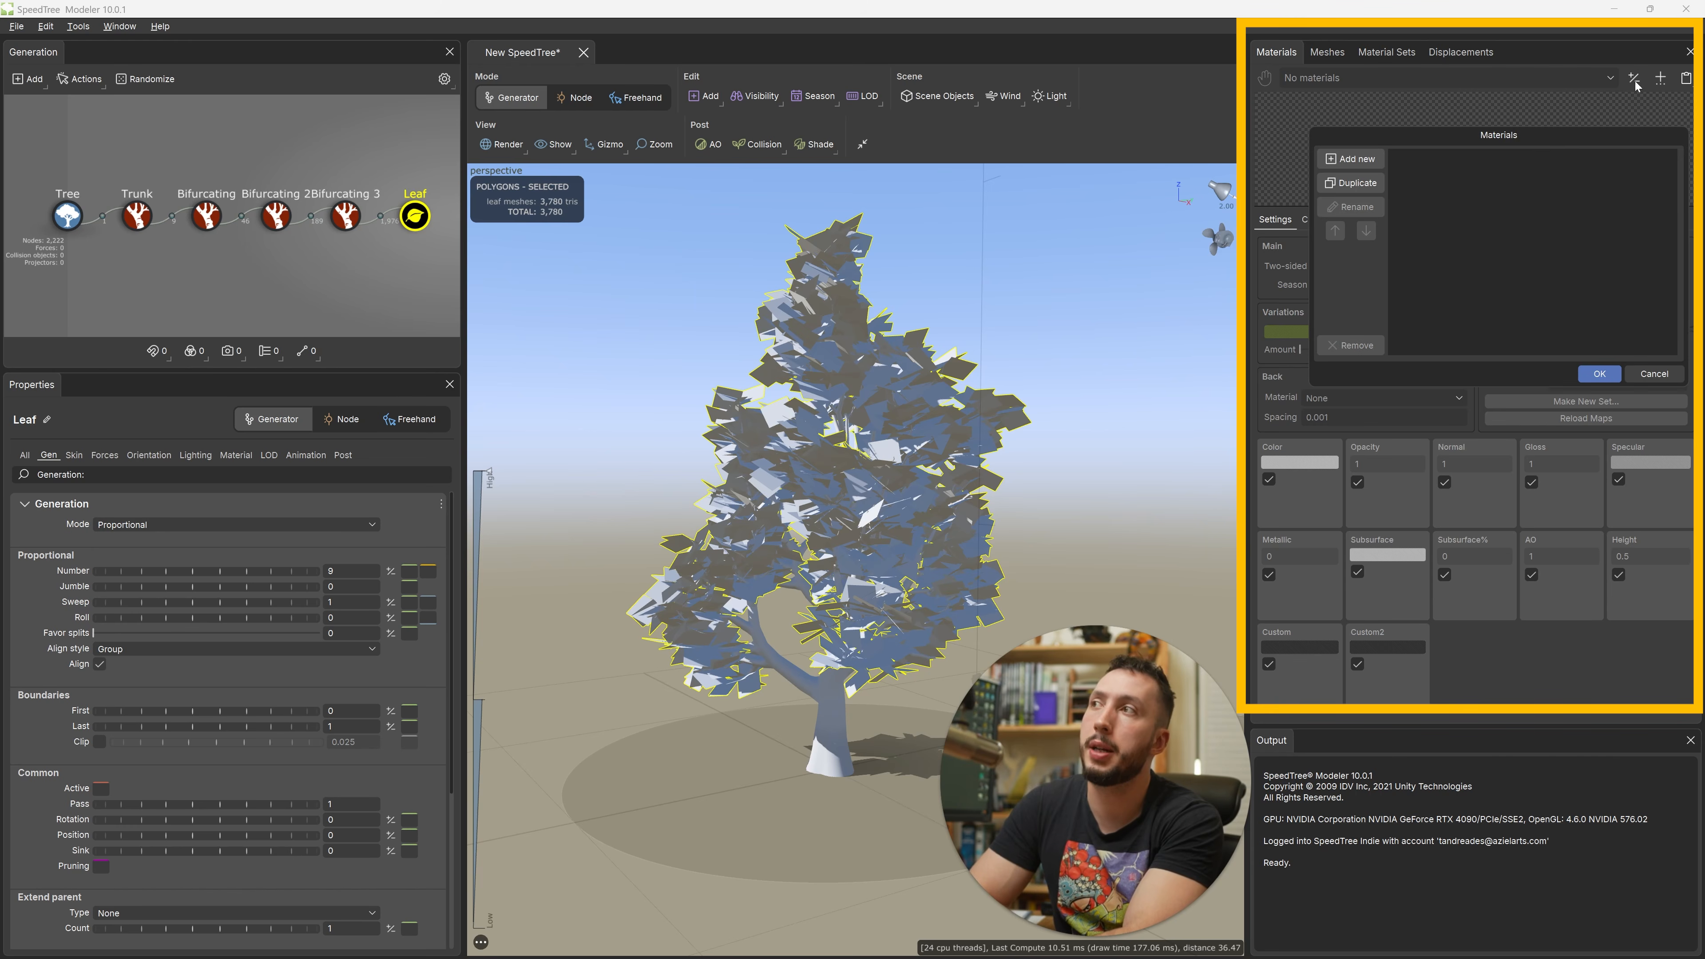
drag(1533, 136, 1322, 212)
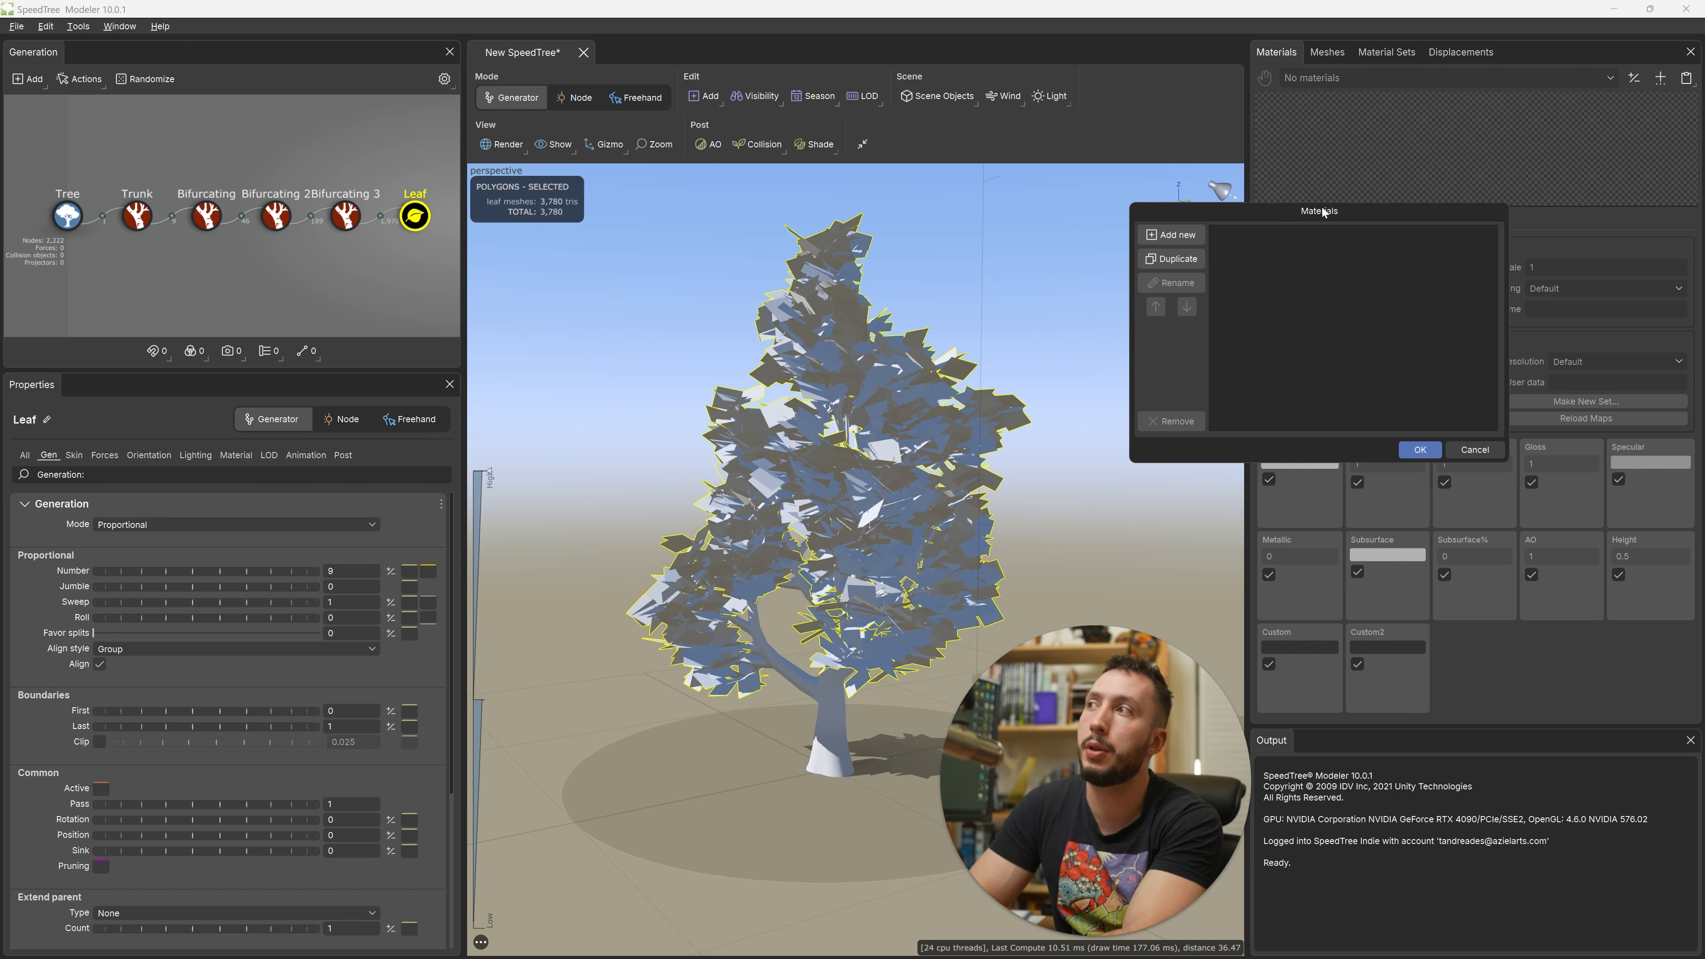
click(1186, 236)
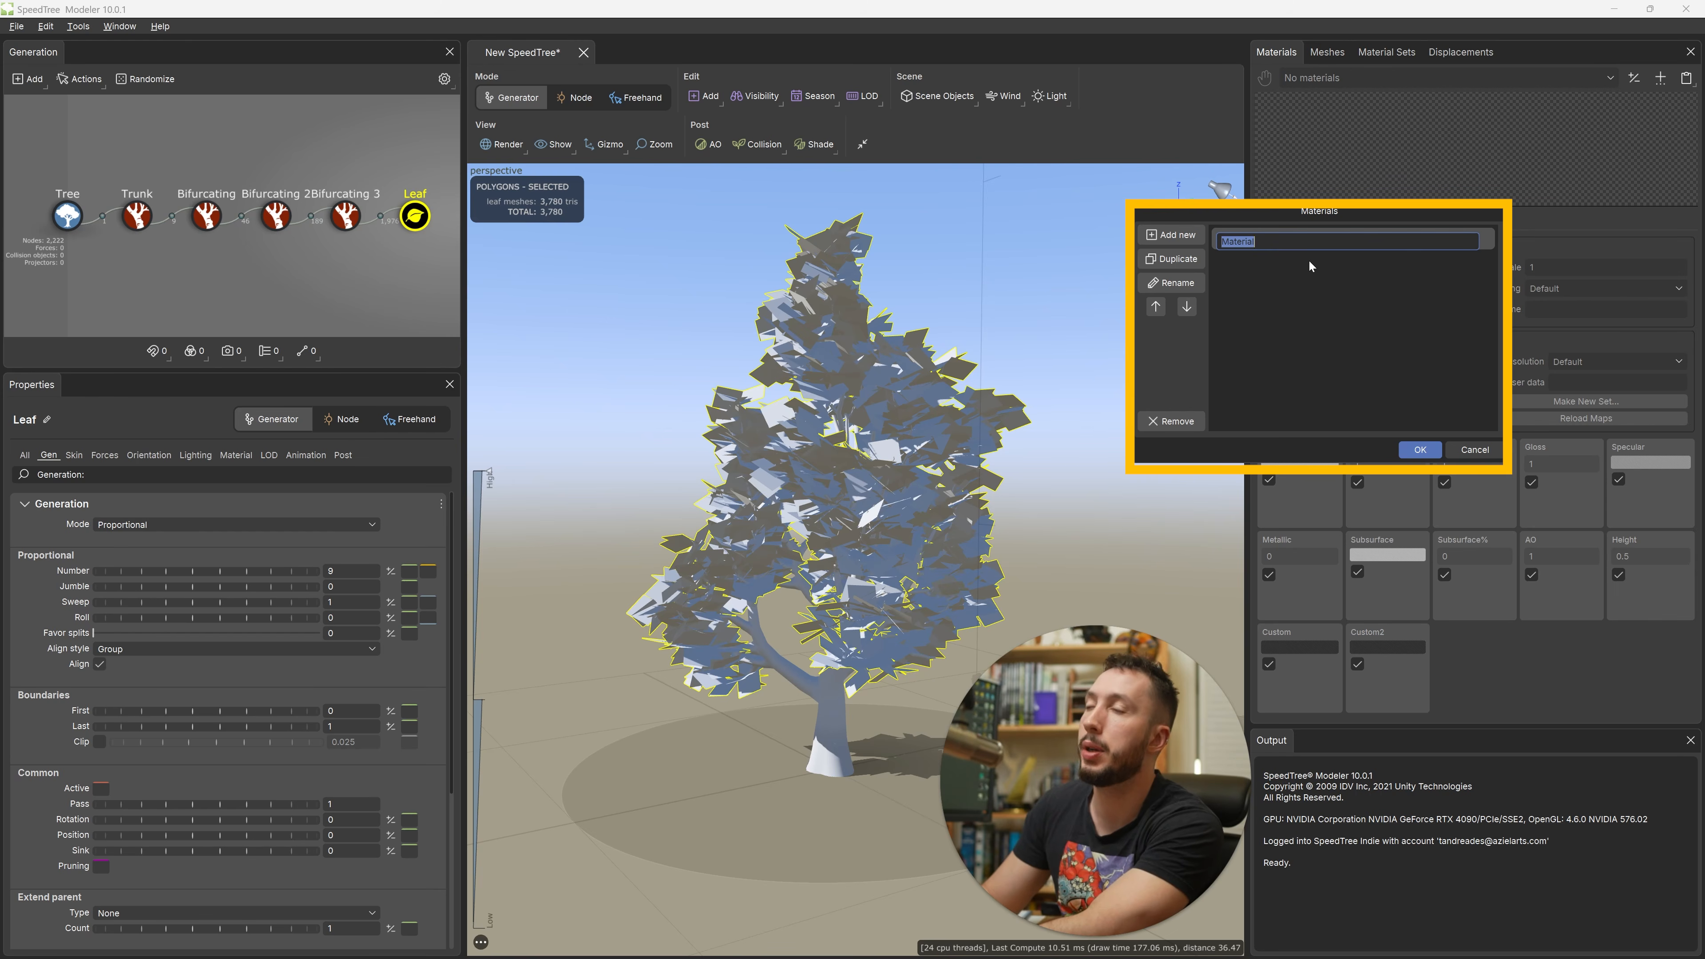
text(Bark)
key(Return)
click(1172, 238)
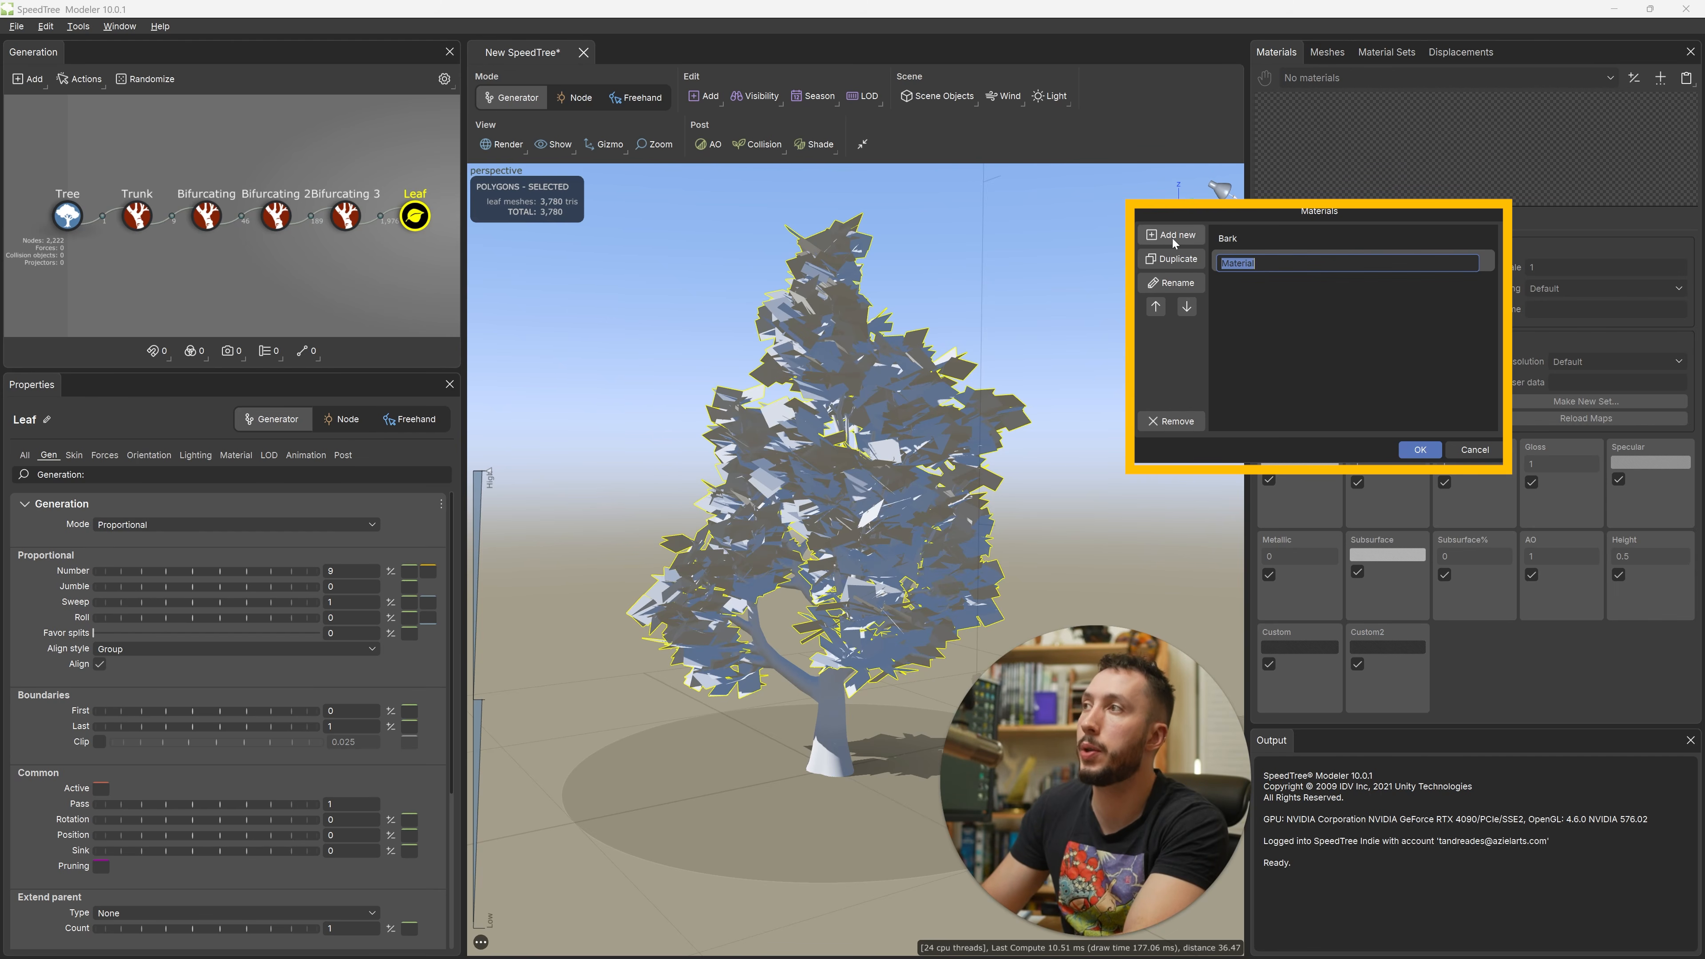
text(Leaves)
key(Return)
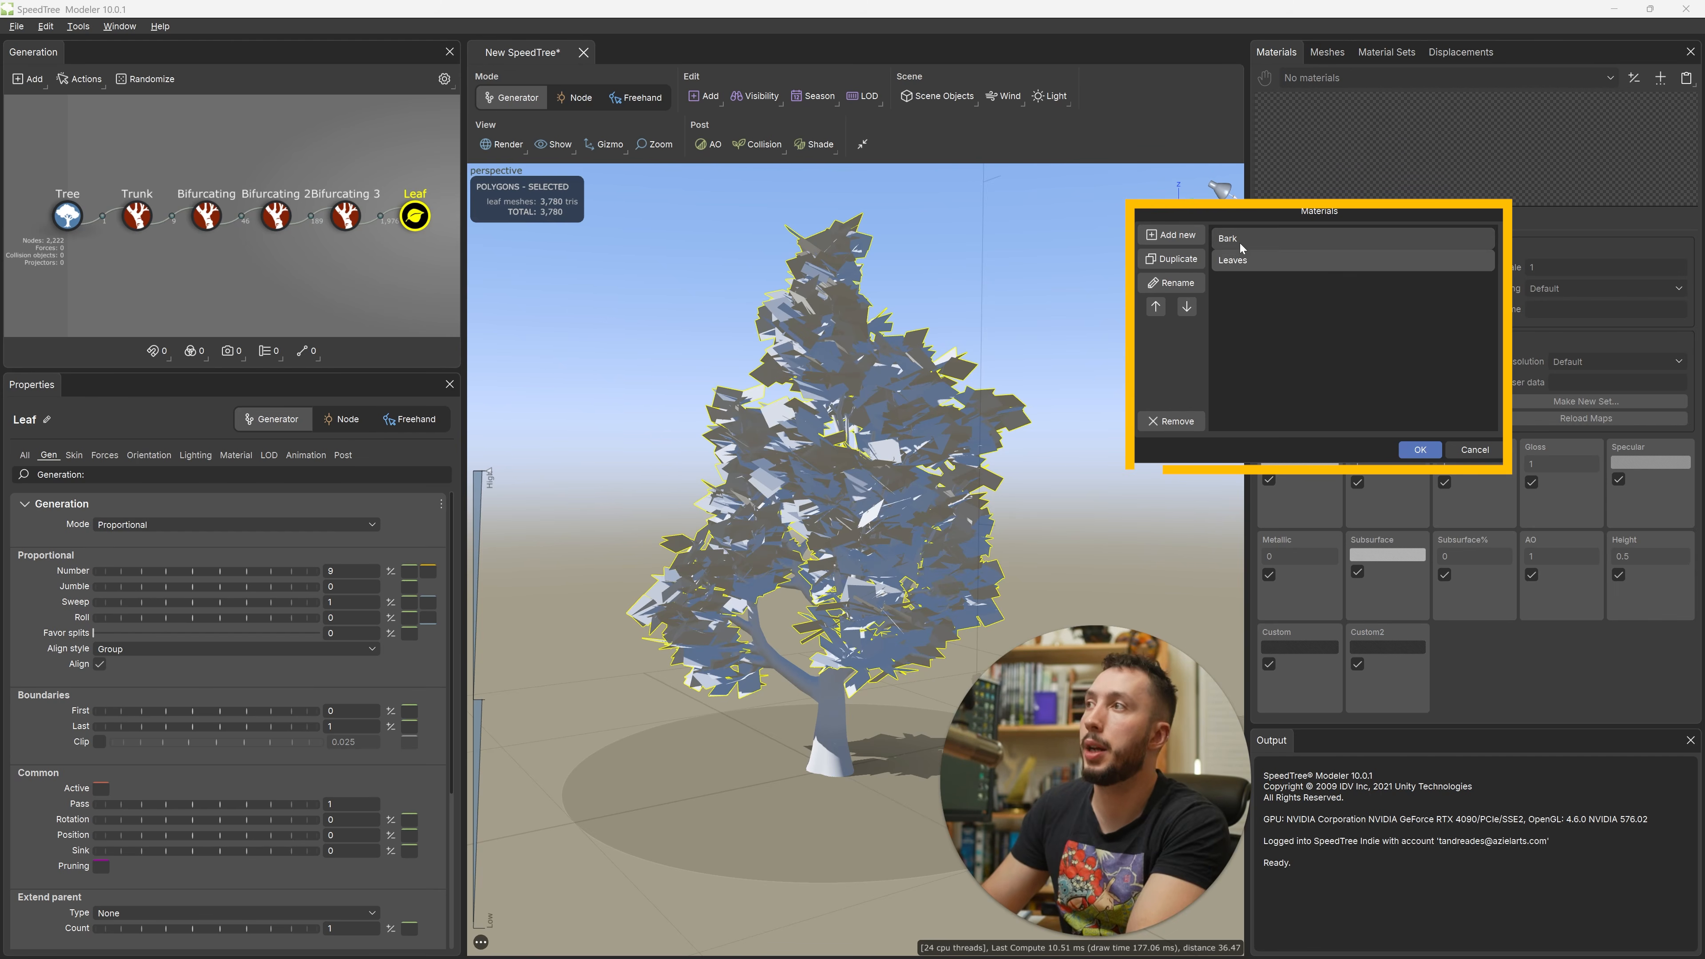
click(1240, 243)
click(1419, 448)
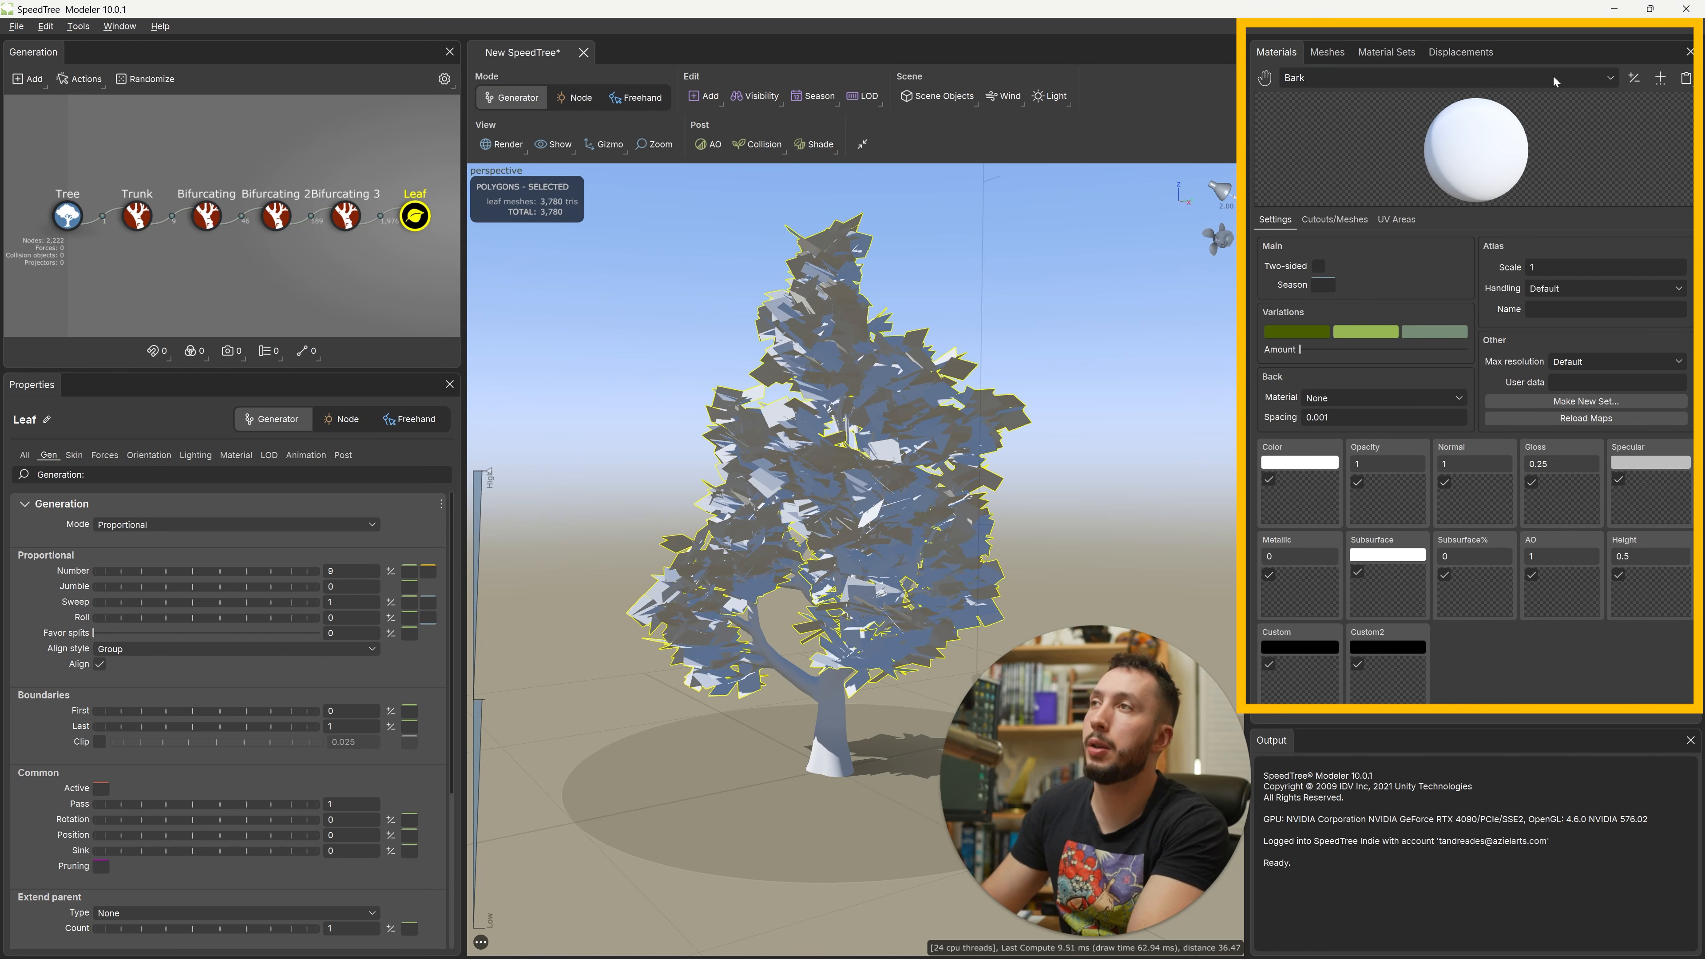
Step: Review the list of available materials and keep Bark as the active one
click(1585, 76)
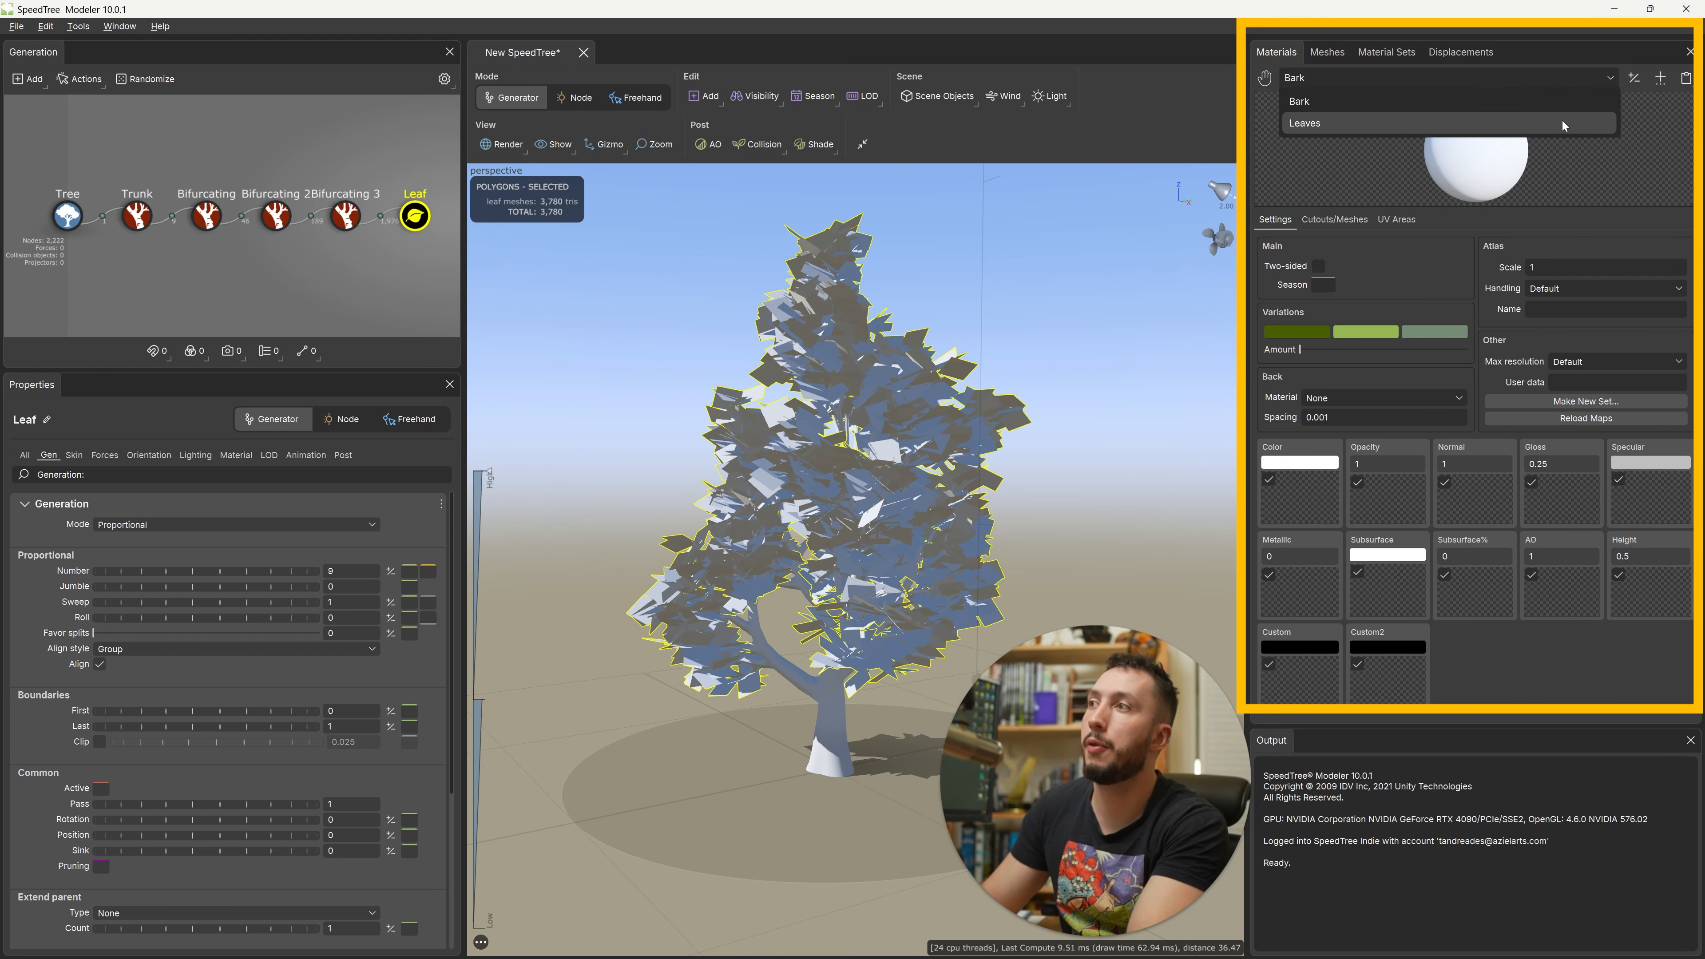
click(1575, 84)
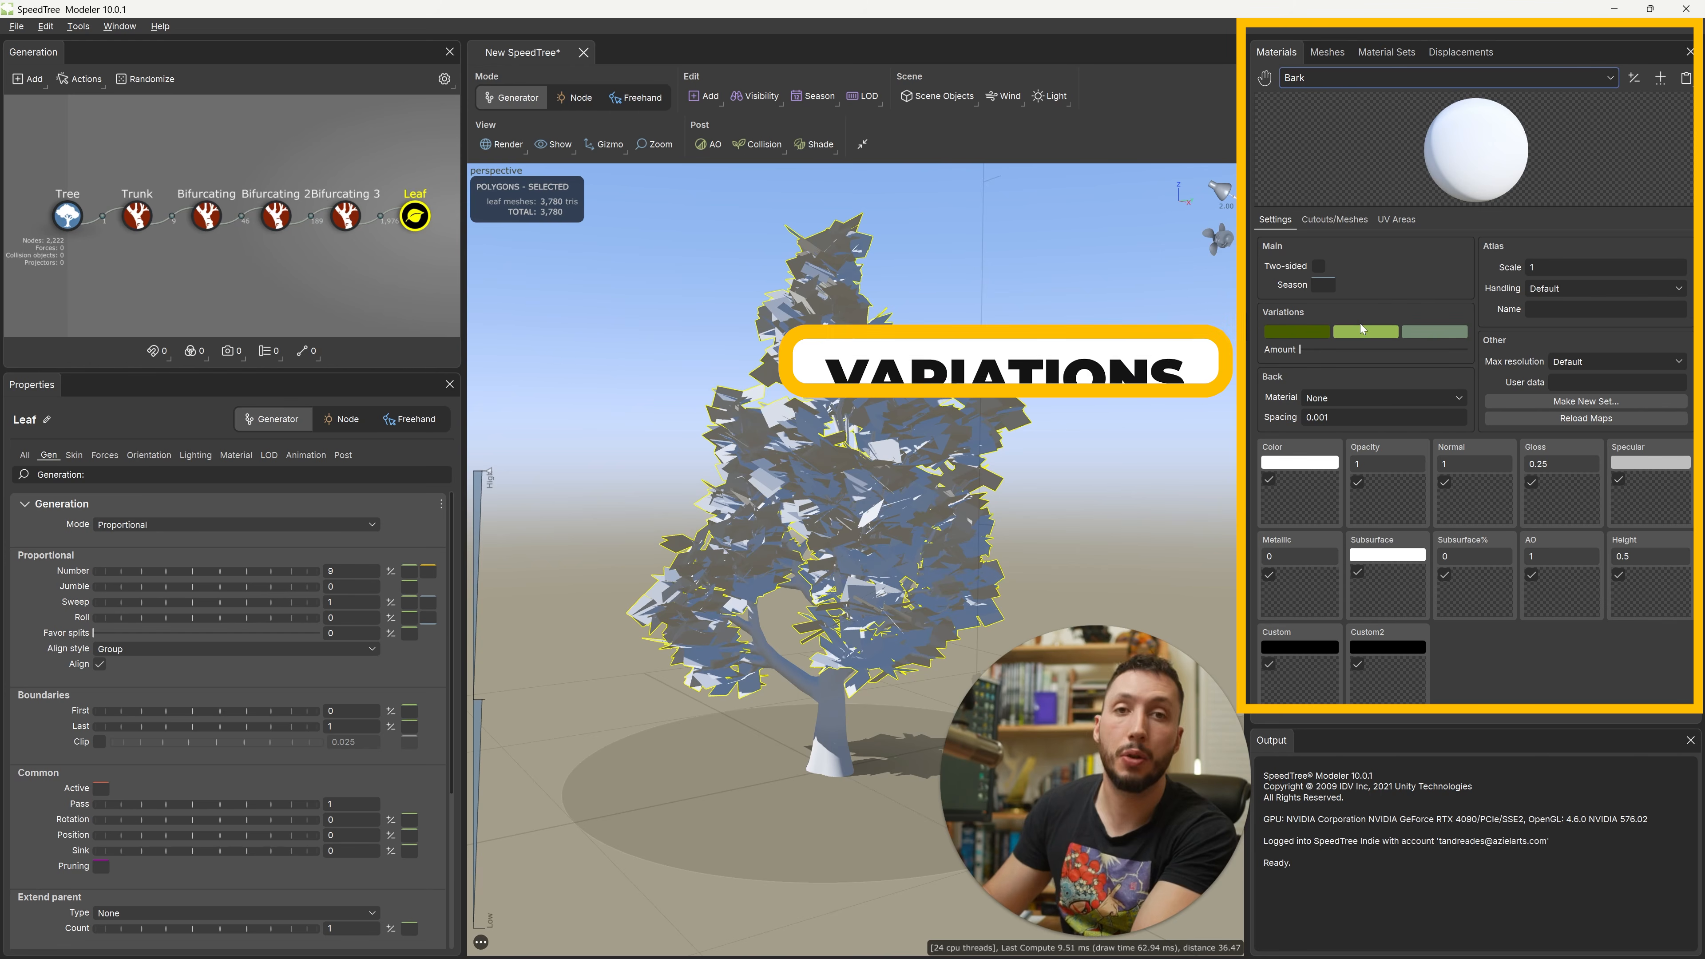
click(1364, 77)
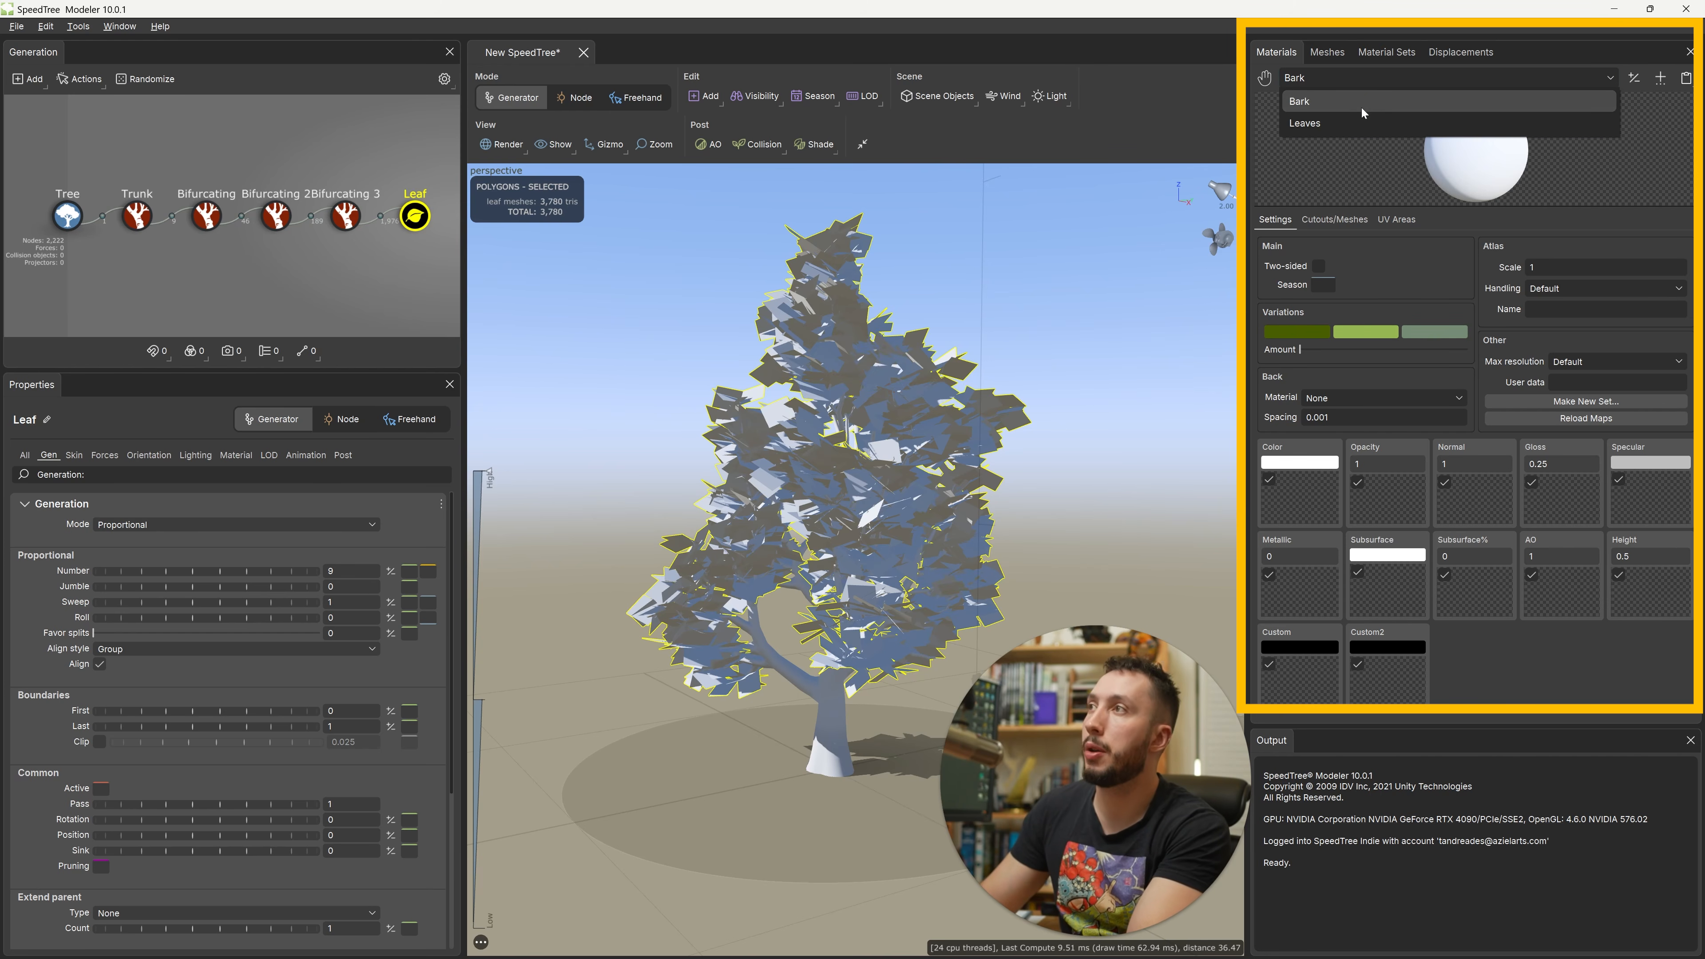
click(1362, 109)
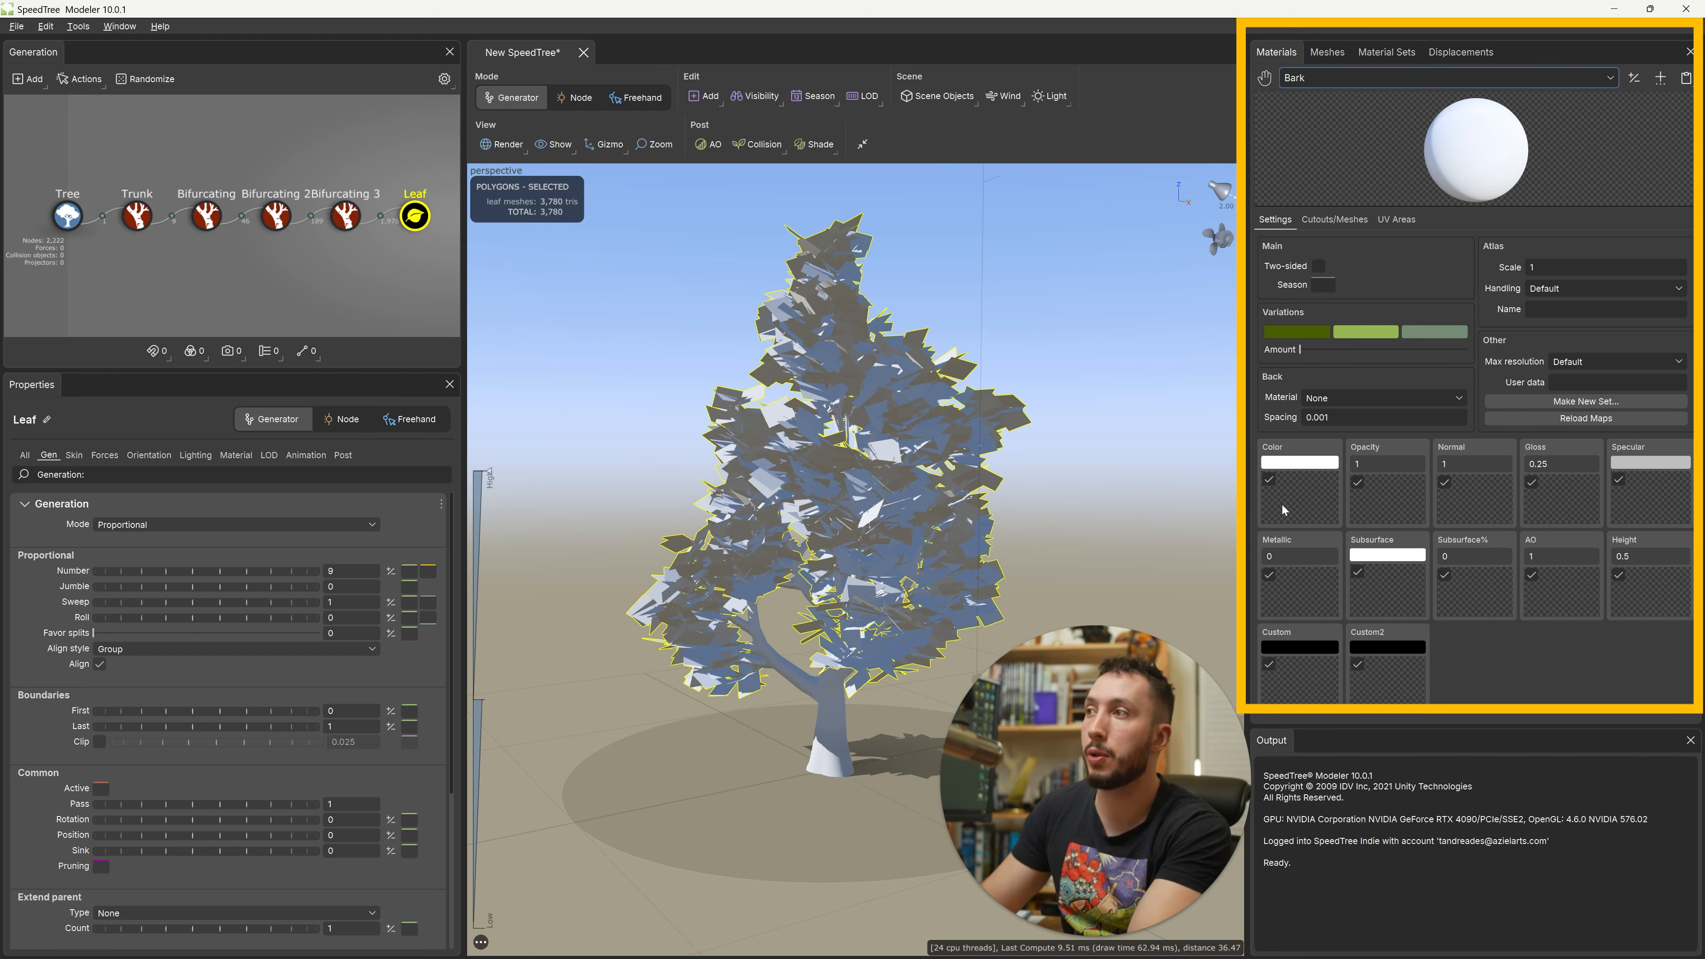
Step: Start choosing a color map for the Bark material and browse to the samples folder of SpeedTree Modeler v10.0.1
click(1294, 493)
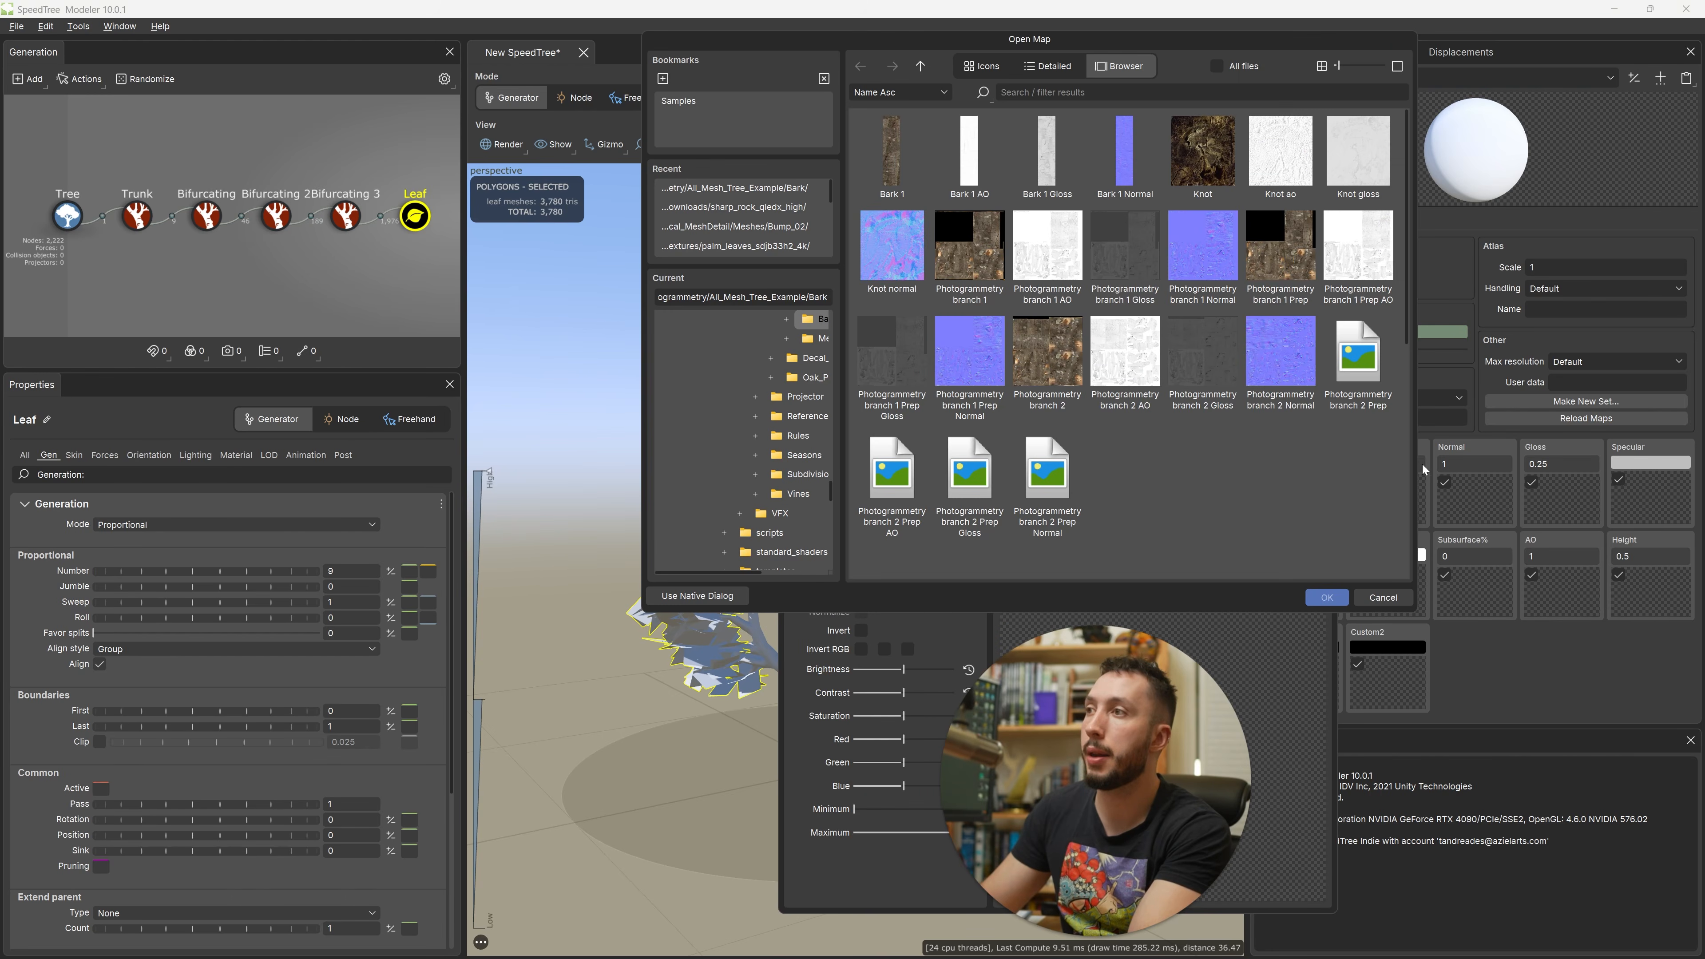
scroll(833, 473, up, 4)
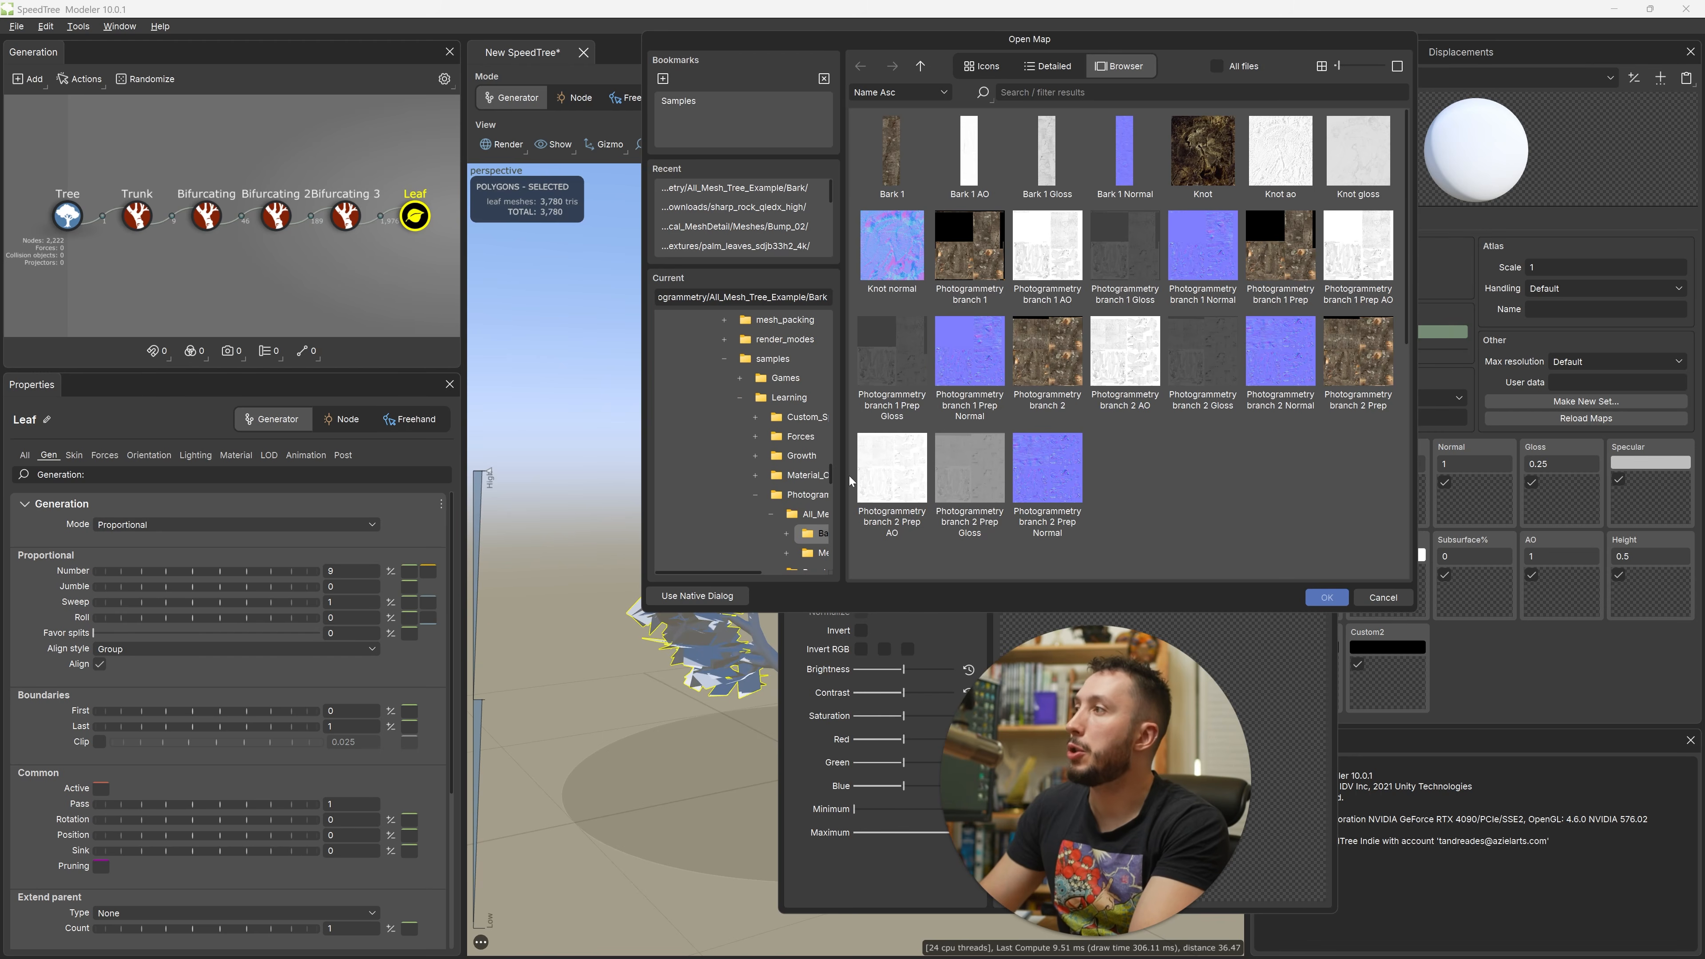
drag(846, 475, 947, 481)
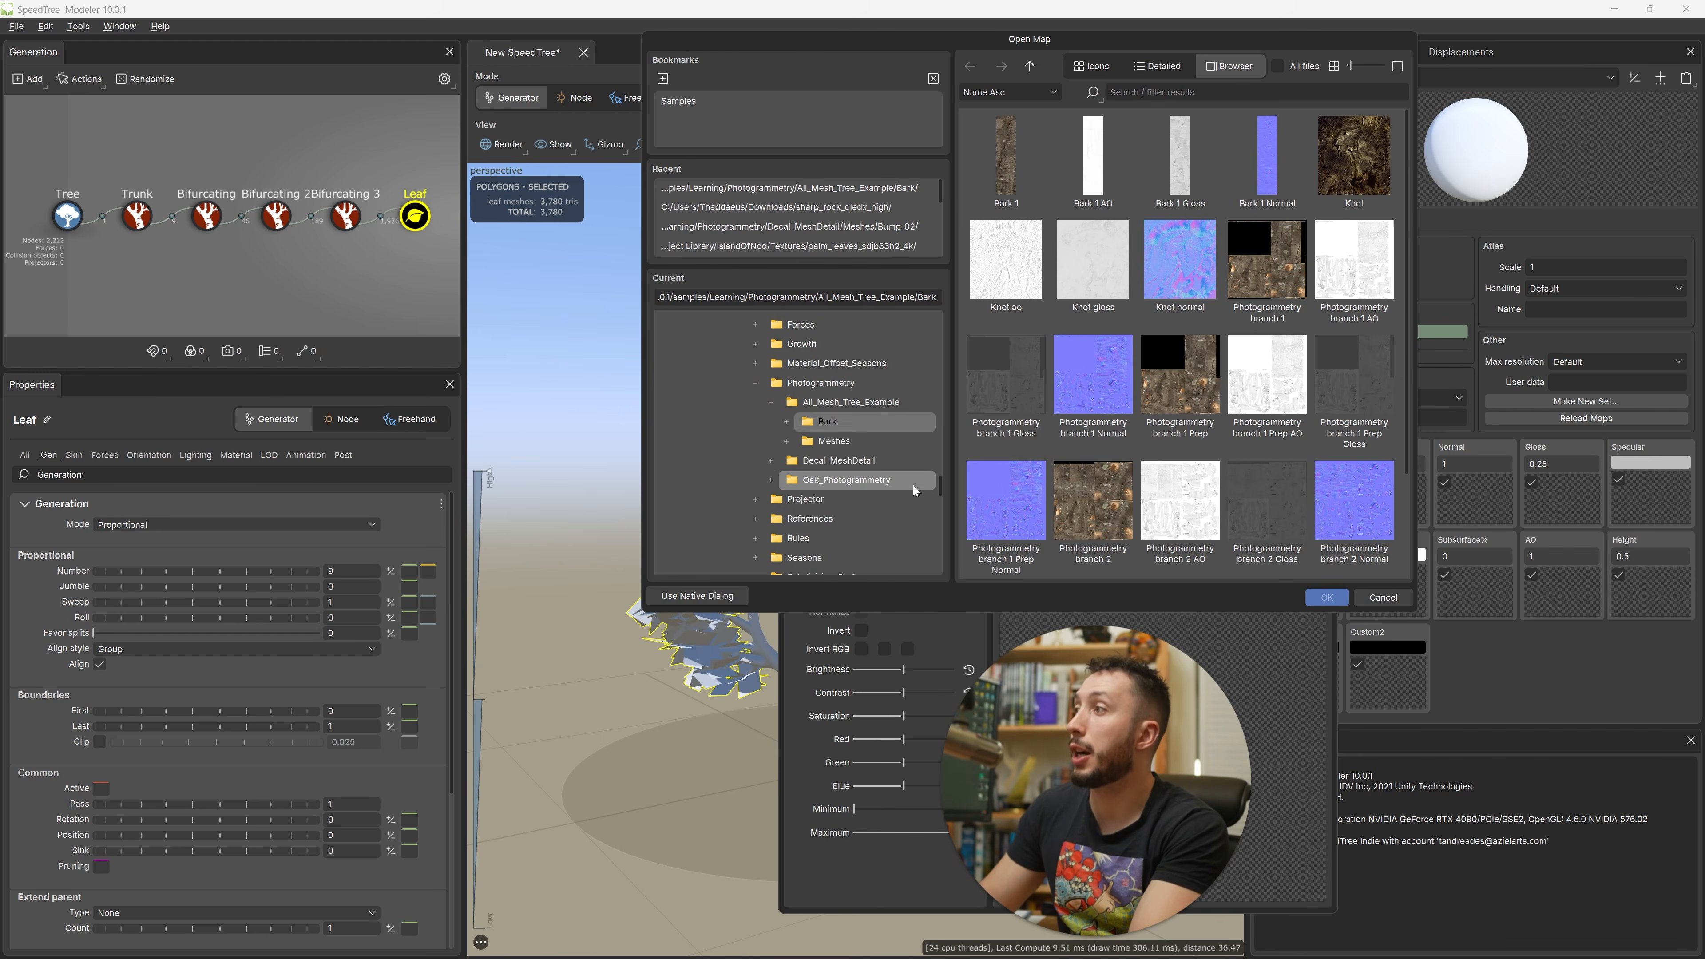
scroll(913, 485, up, 2)
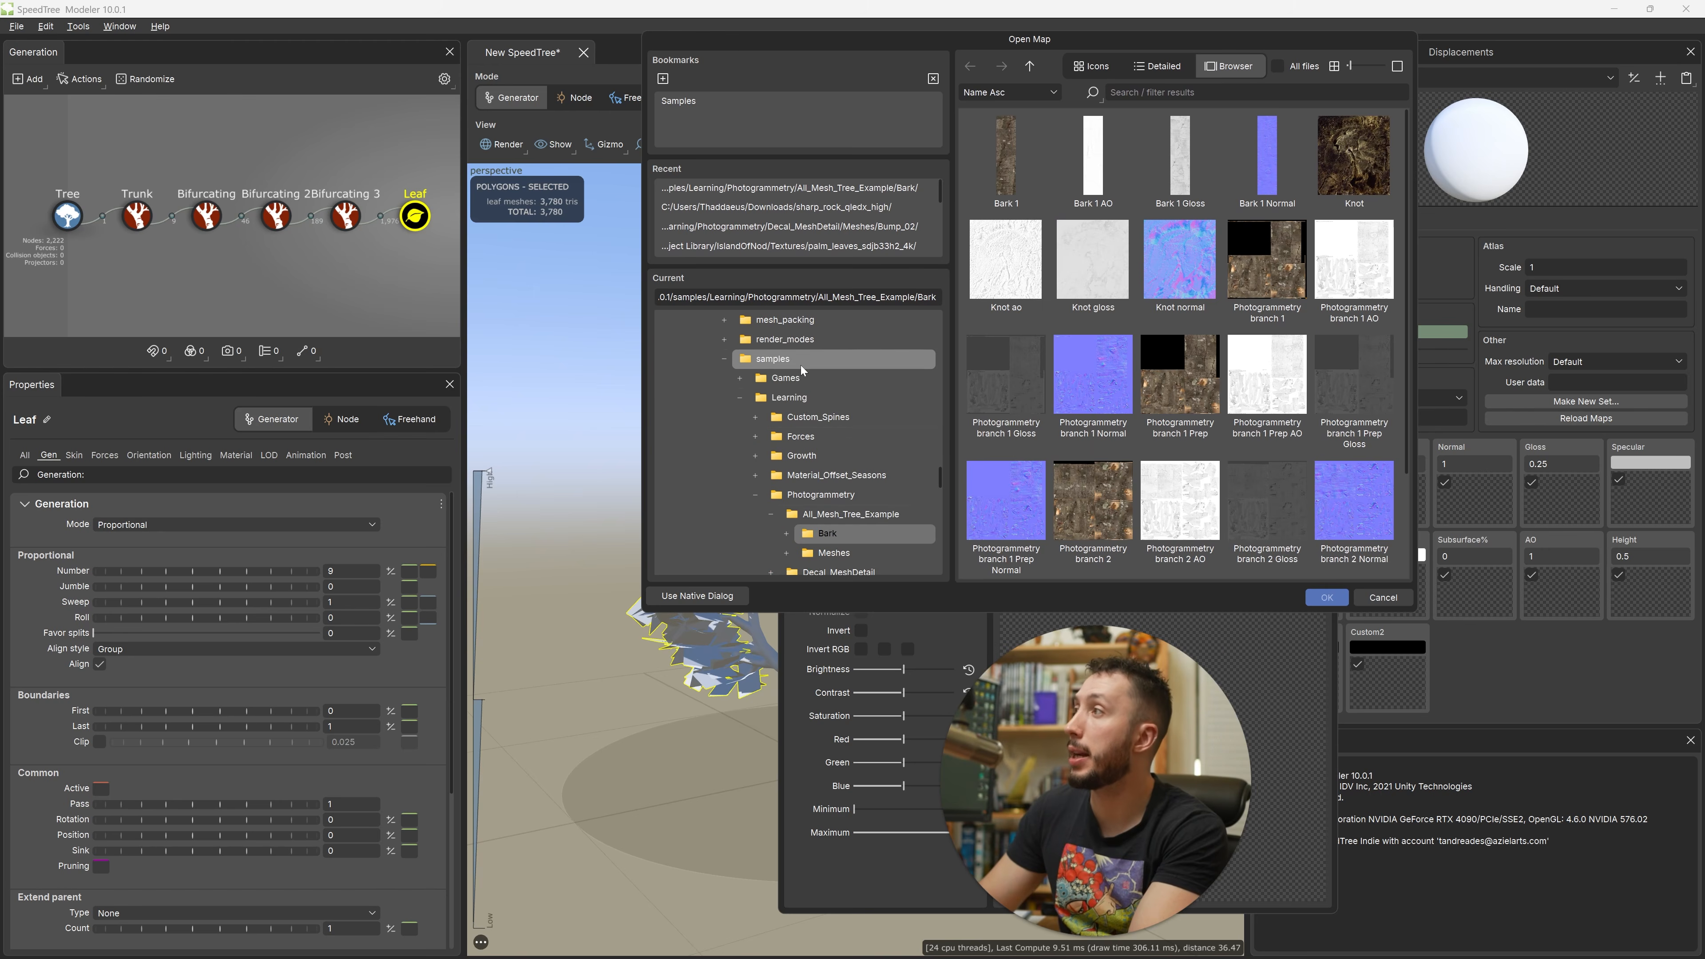
scroll(803, 373, up, 4)
click(781, 423)
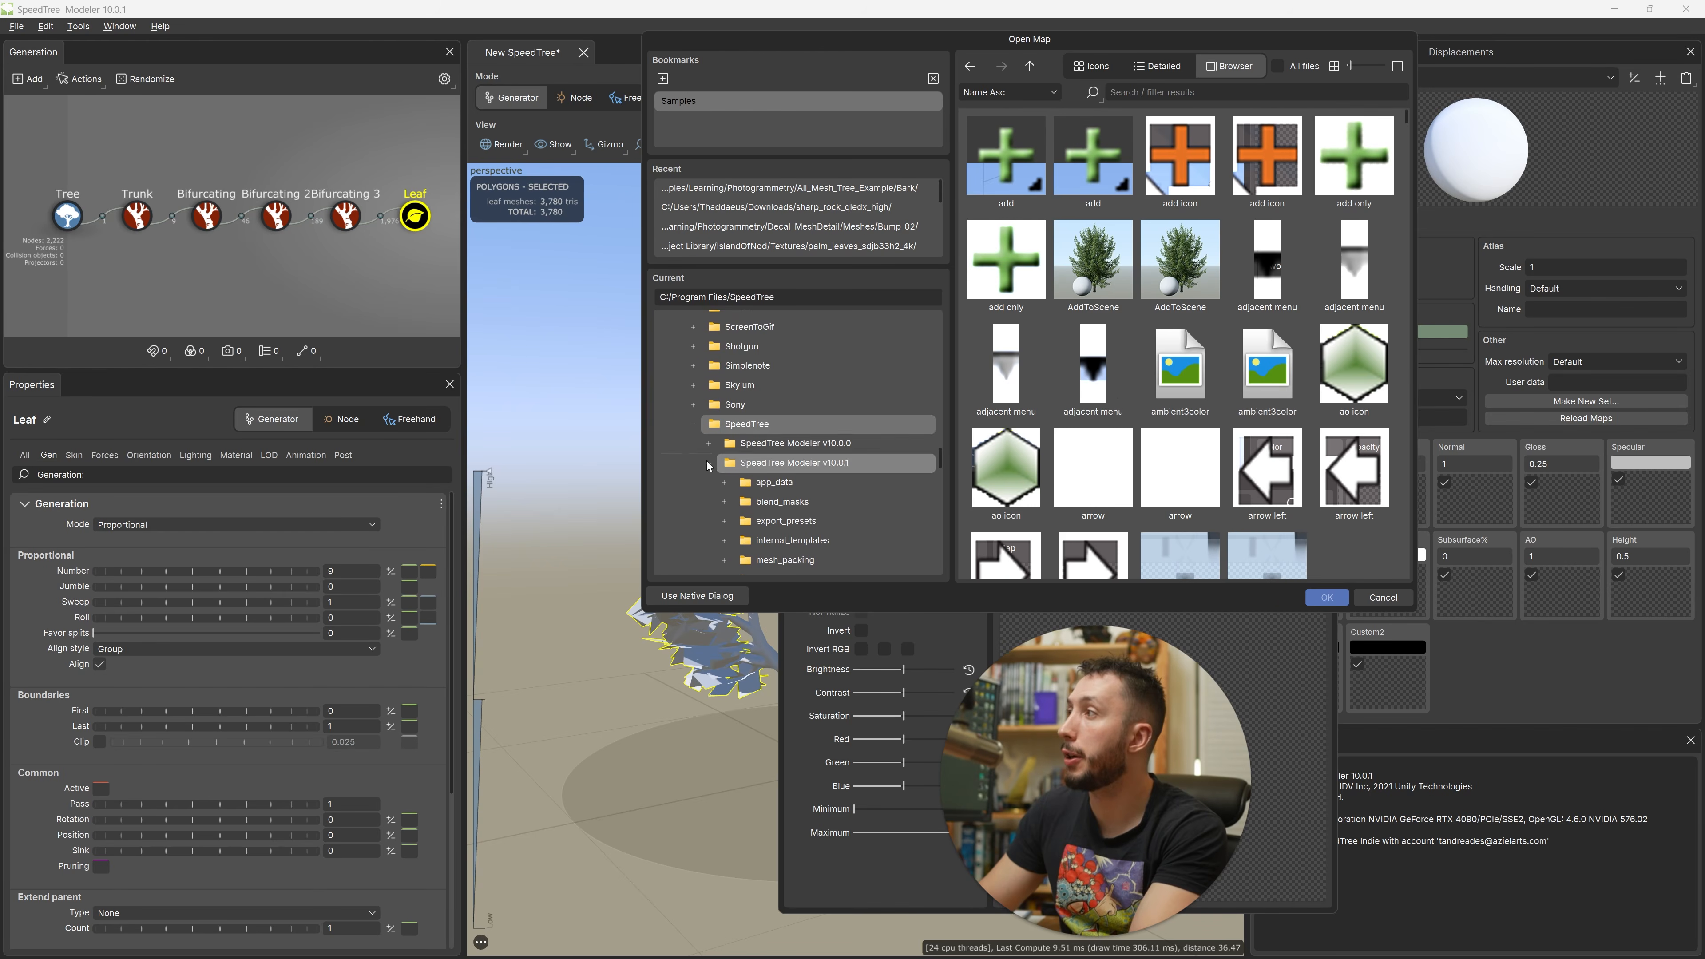
scroll(759, 371, down, 1)
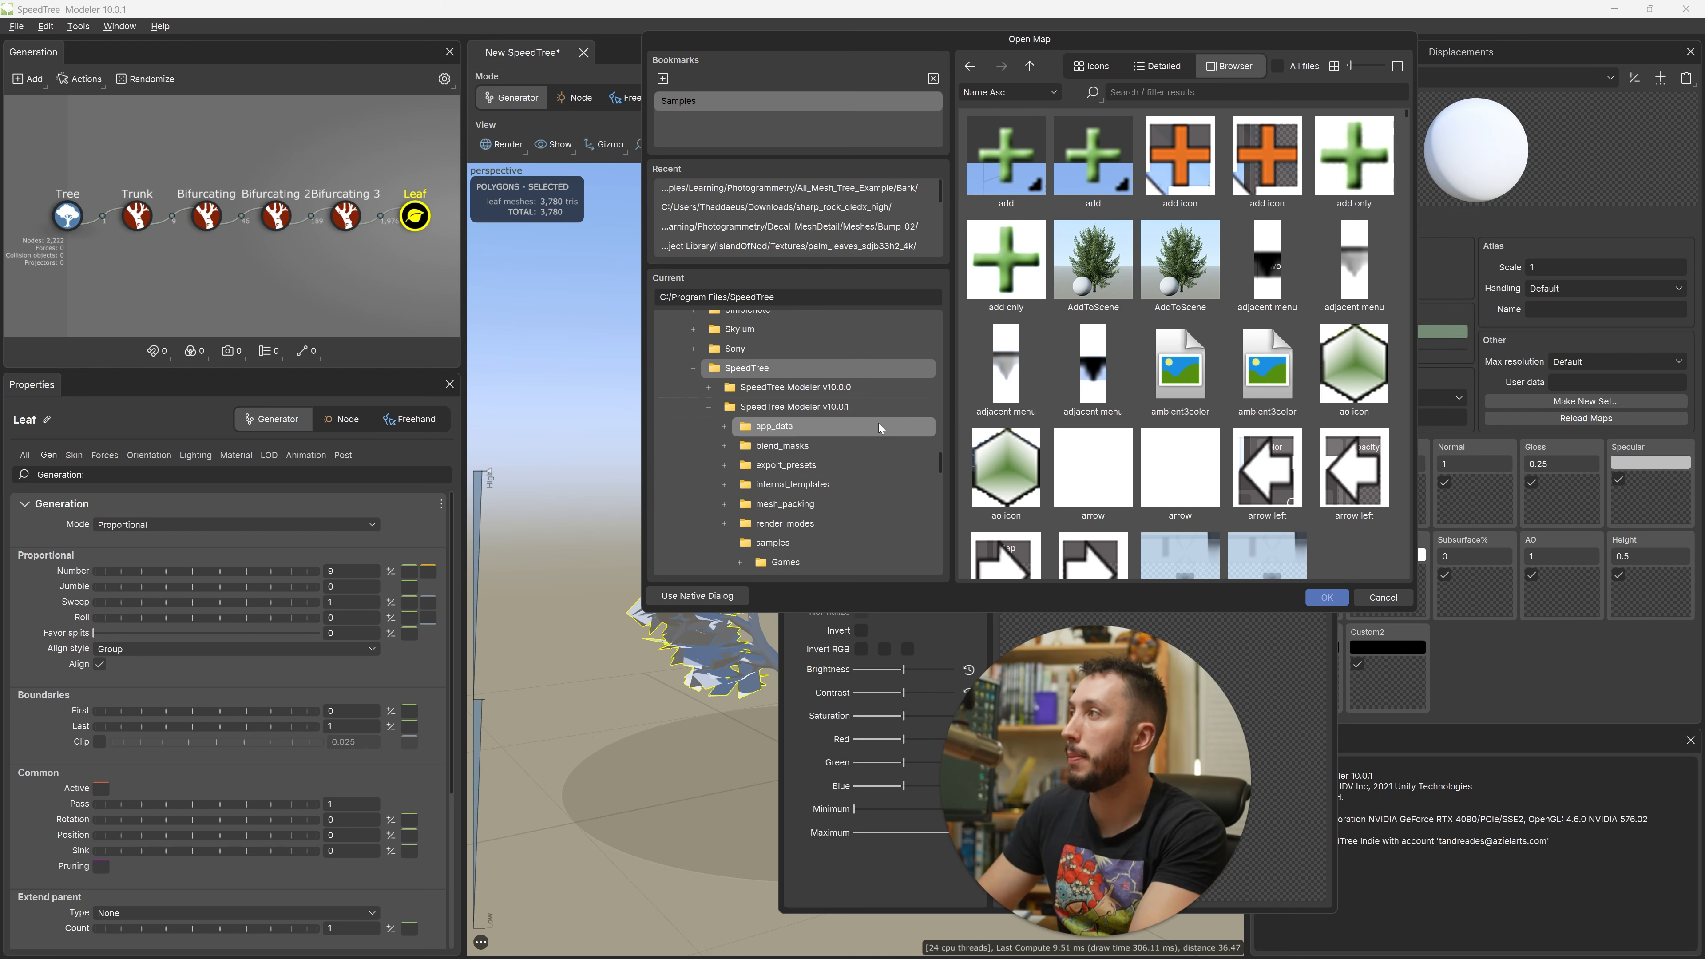
scroll(792, 436, down, 2)
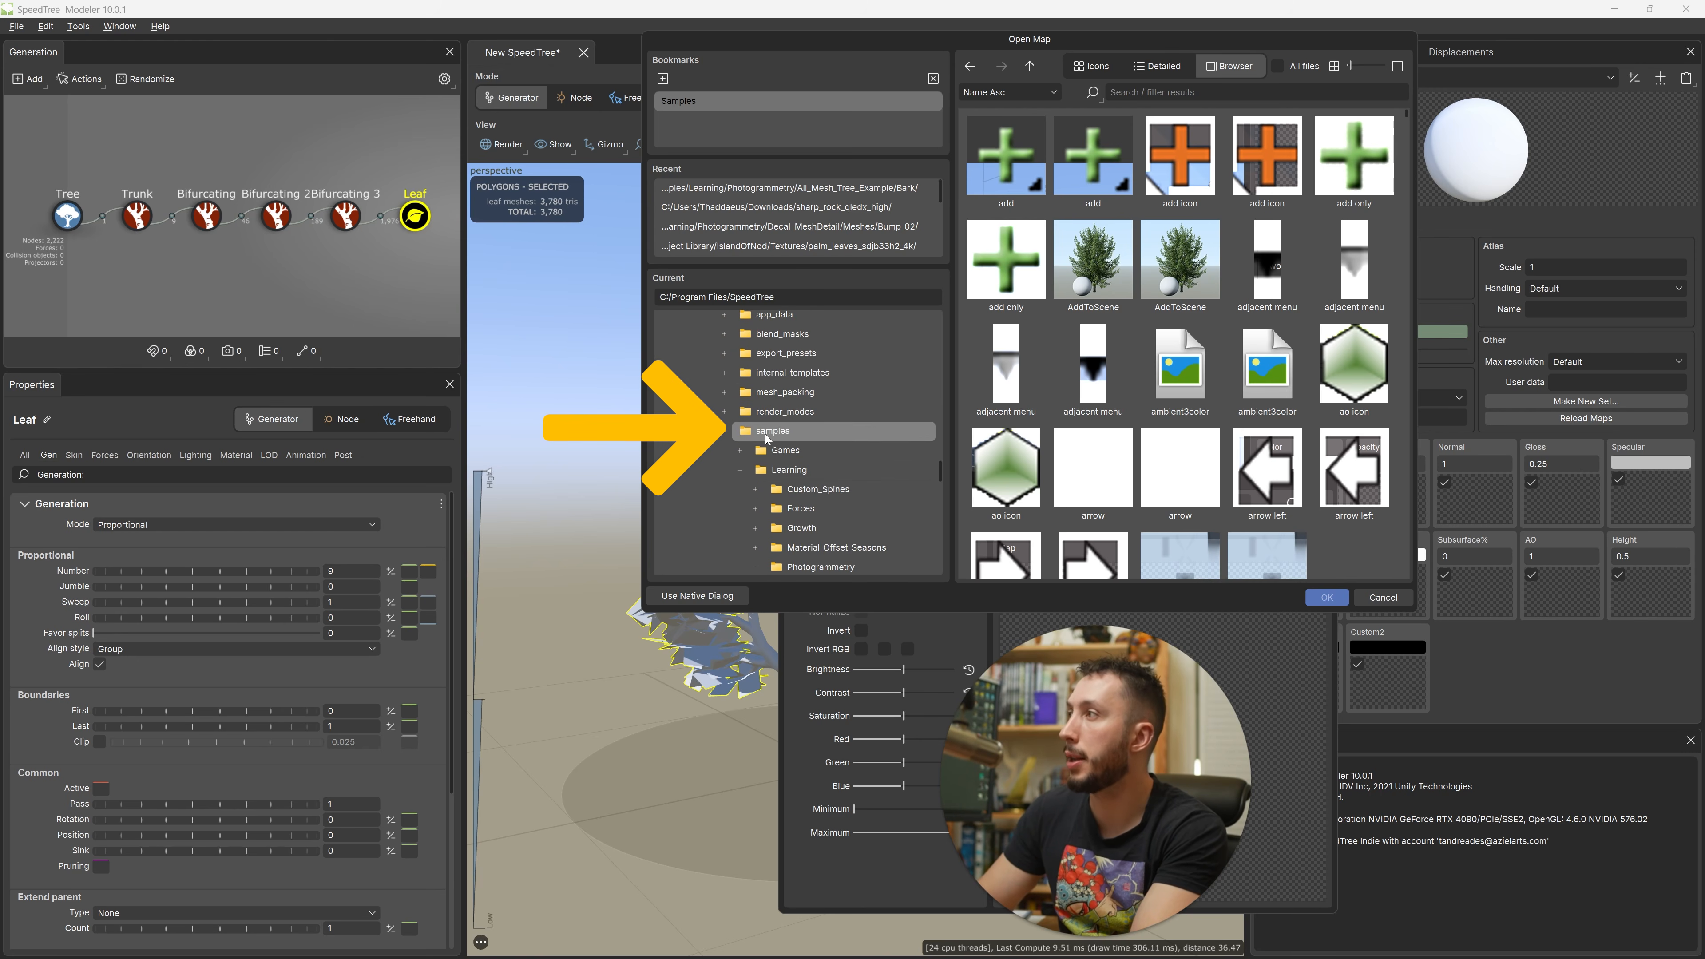
click(770, 430)
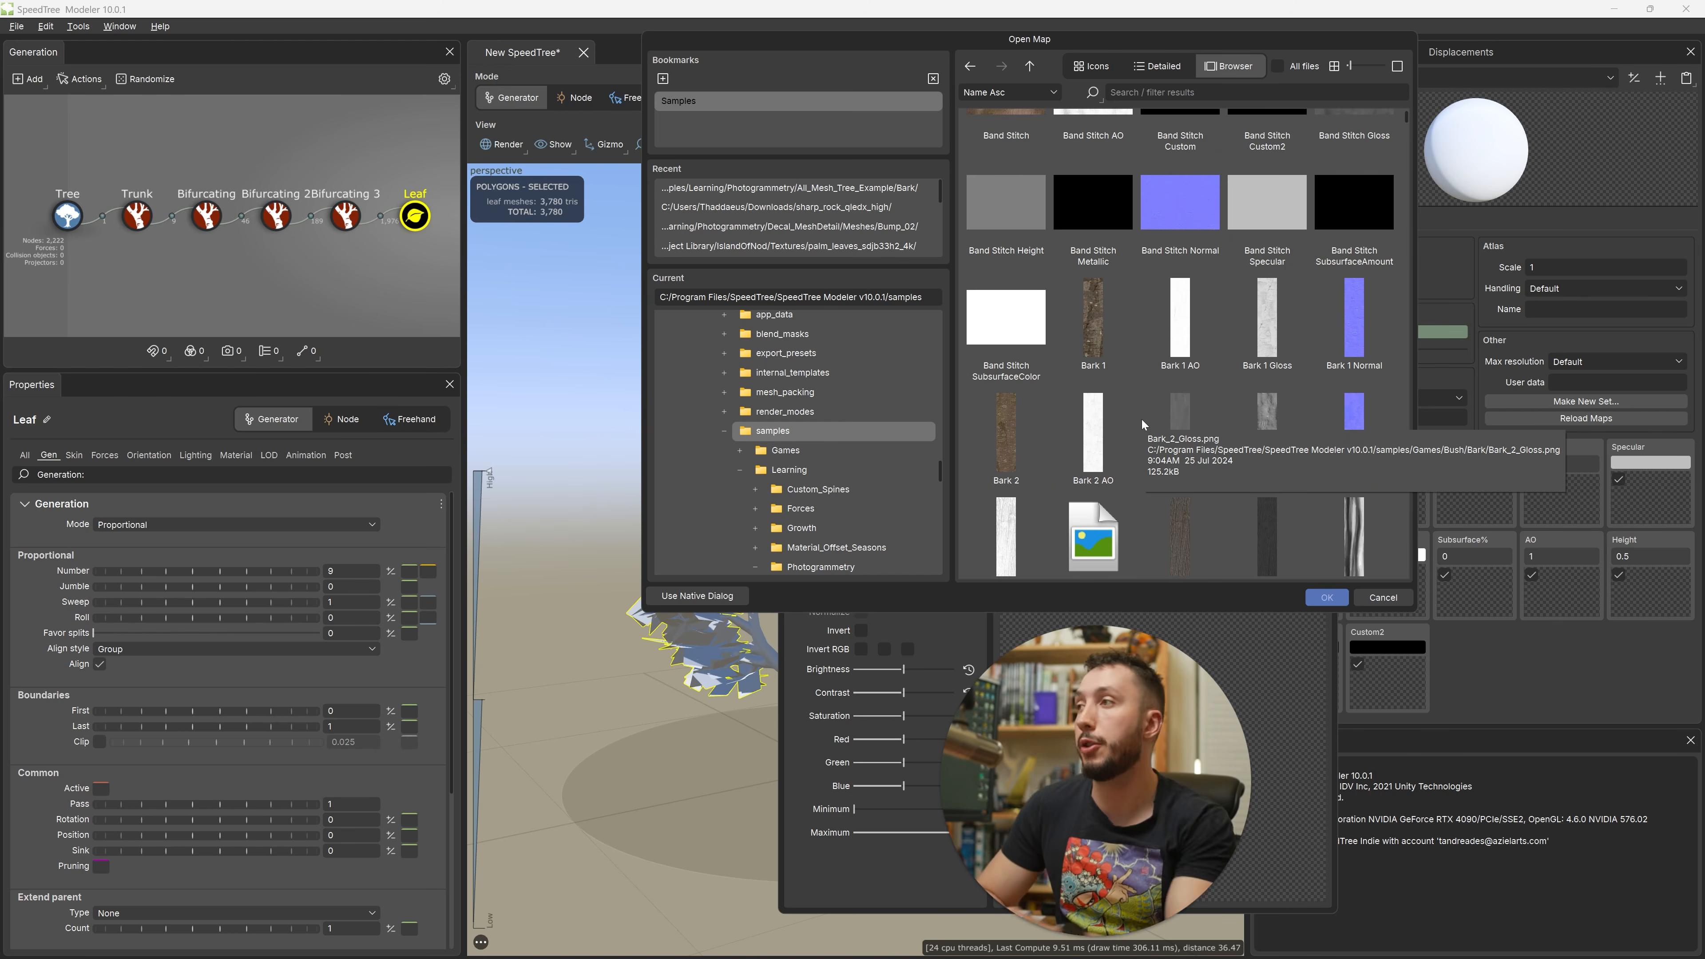
Step: Load the Bark 1 texture as the Bark material's color map, together with its matching maps
scroll(1149, 400, up, 1)
scroll(1149, 400, down, 2)
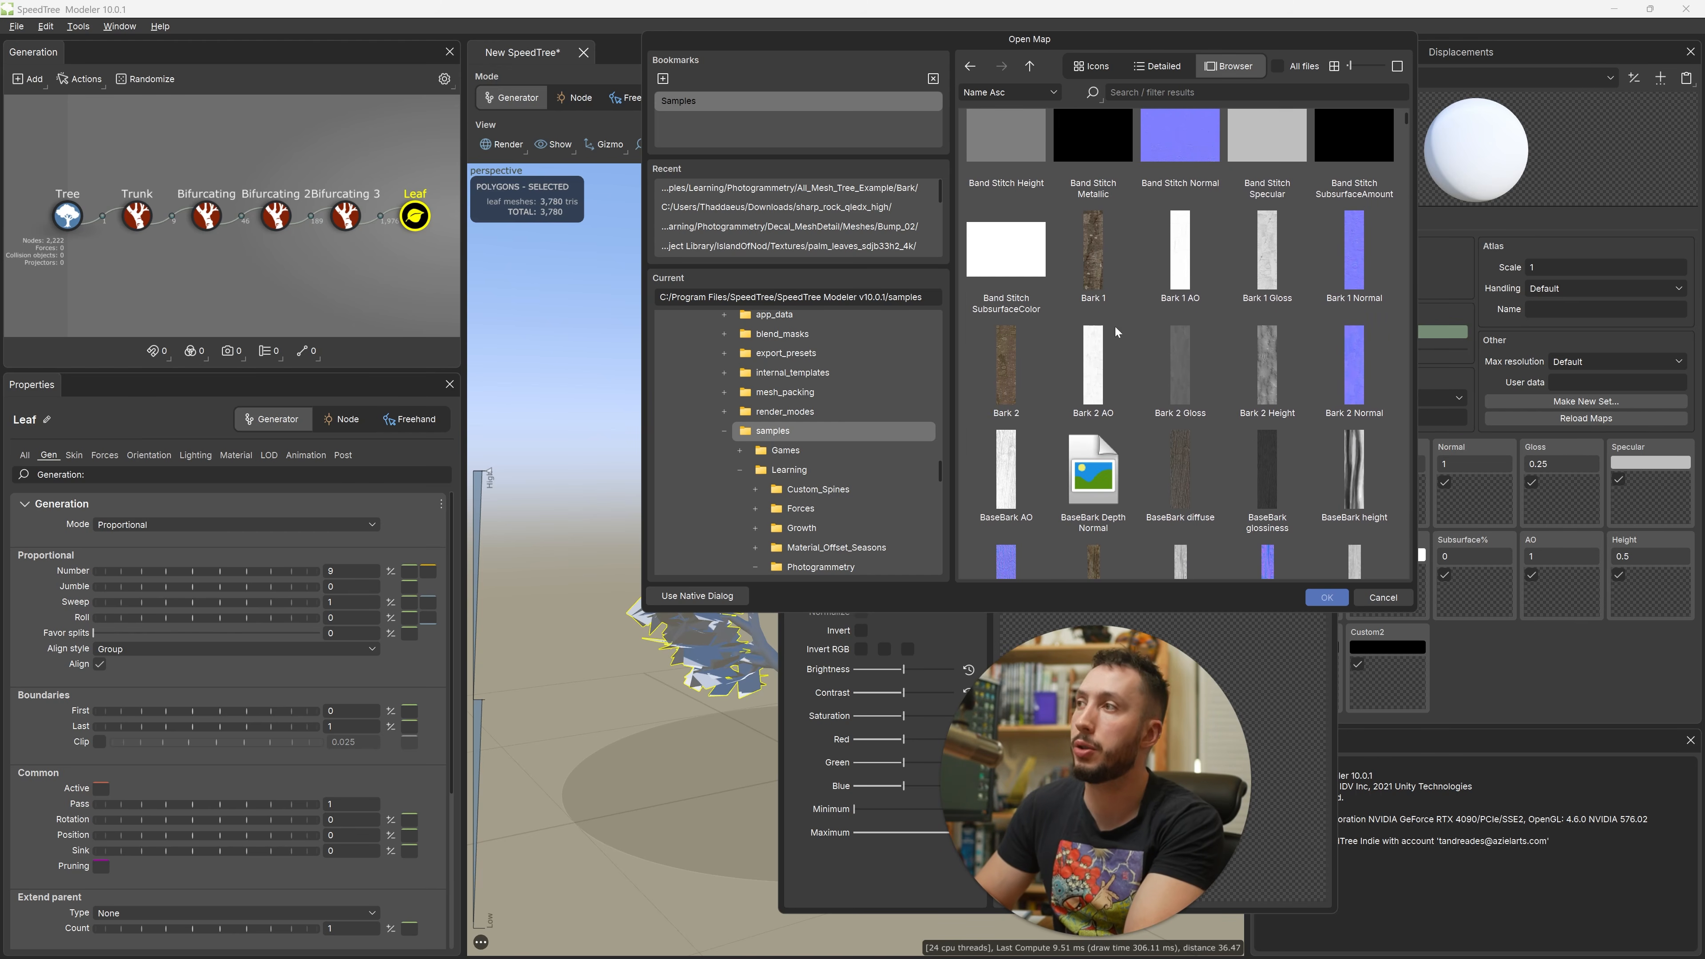
click(1105, 278)
click(1101, 259)
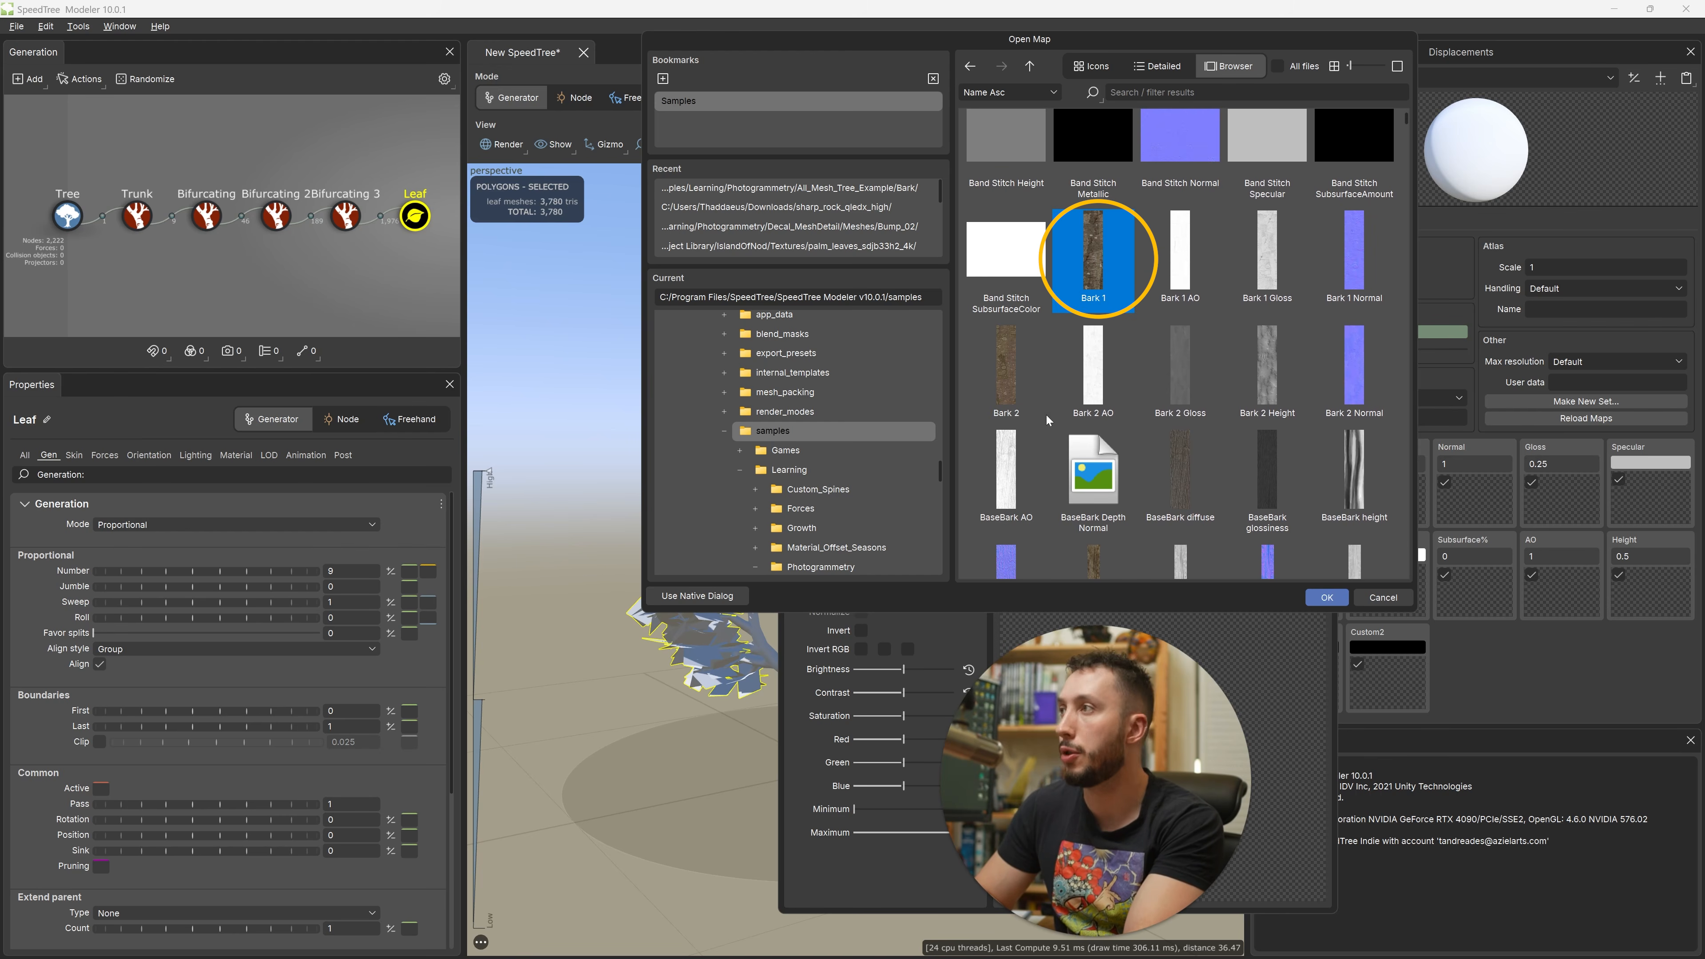
click(1327, 597)
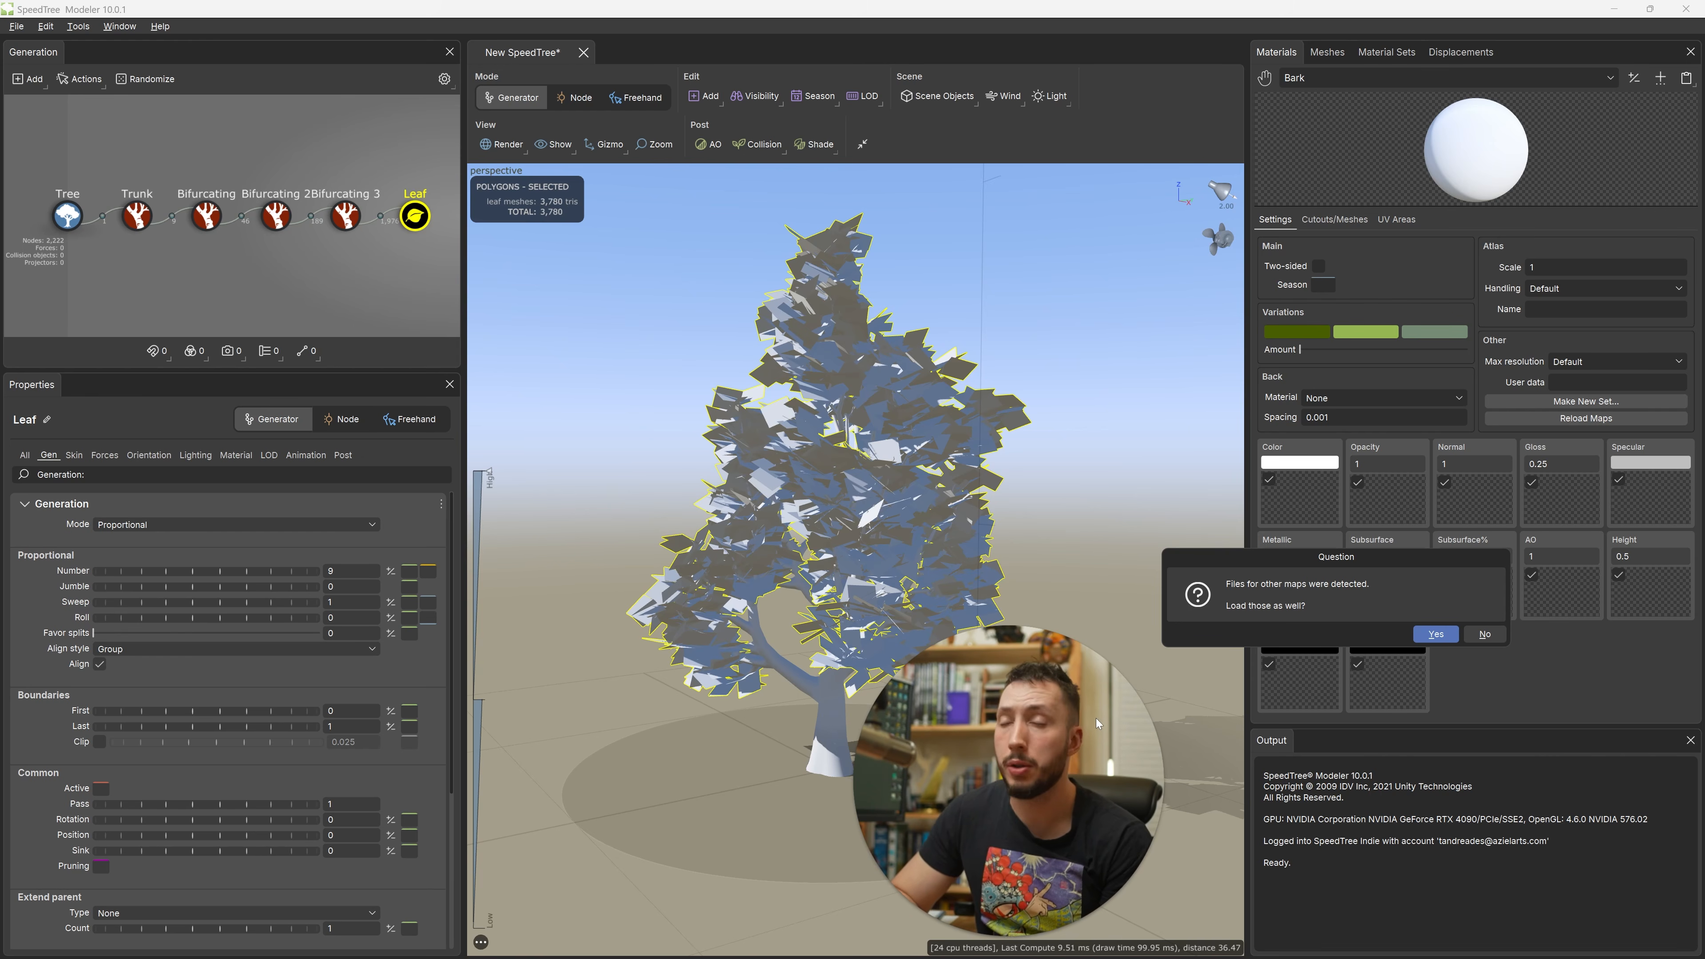
click(1435, 634)
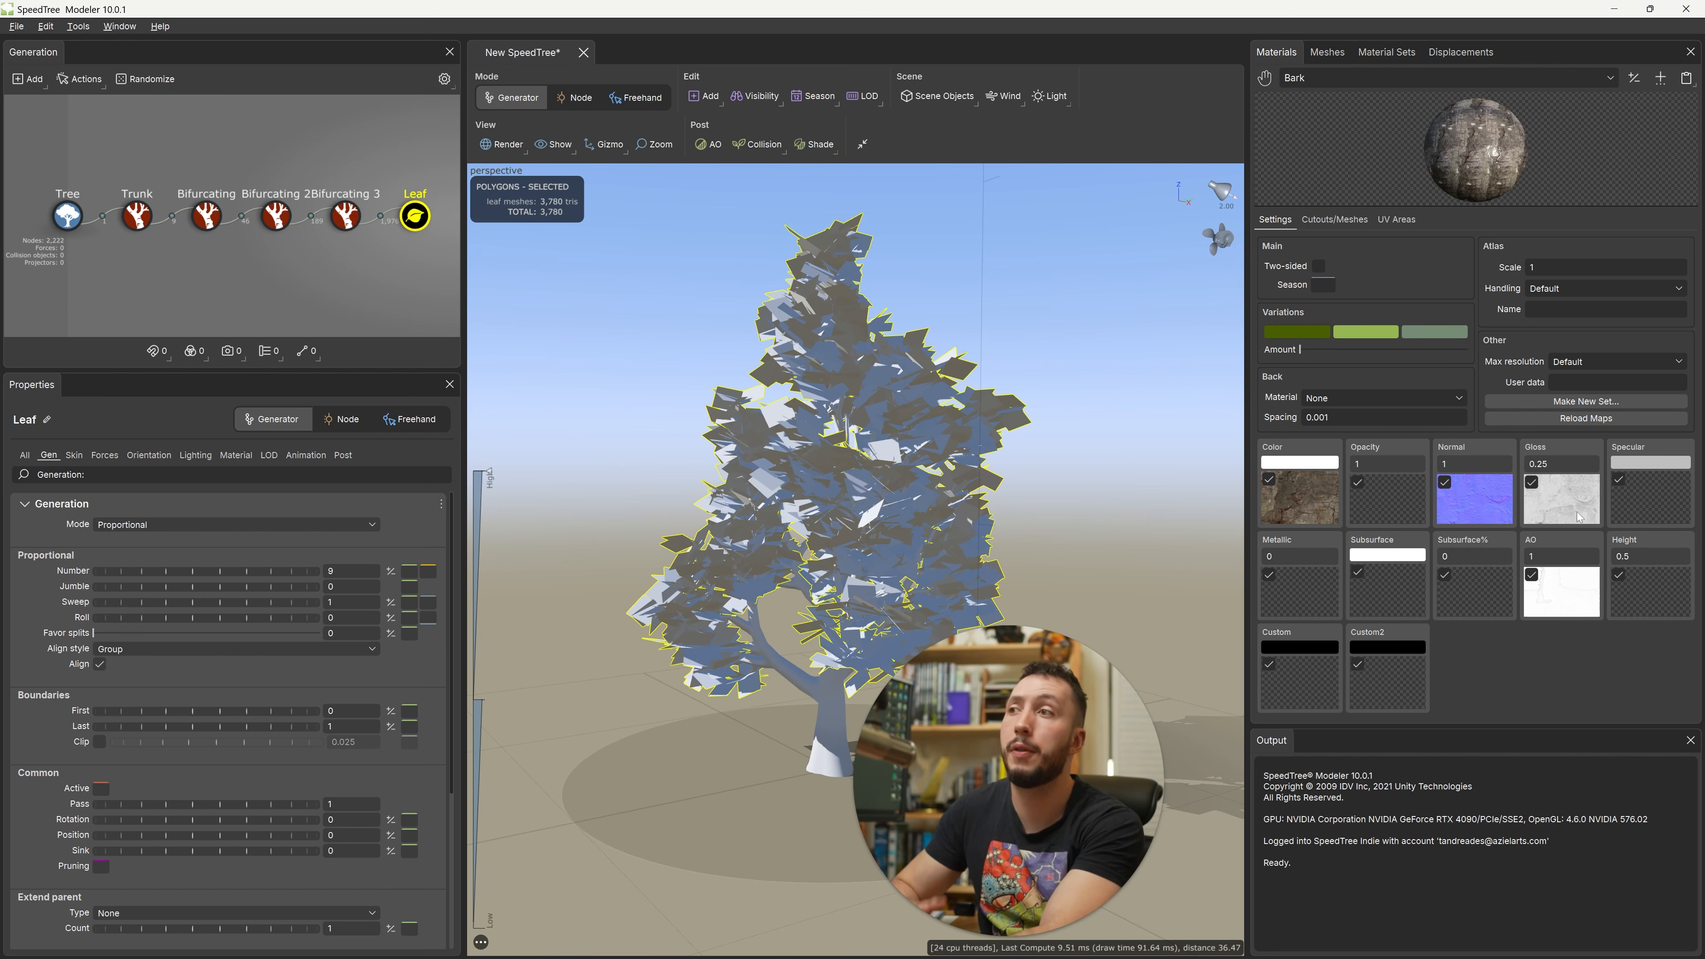
Step: Assign the Bark 1 Normal texture to the Bark material's normal map and close the map editor
click(1494, 493)
click(1439, 506)
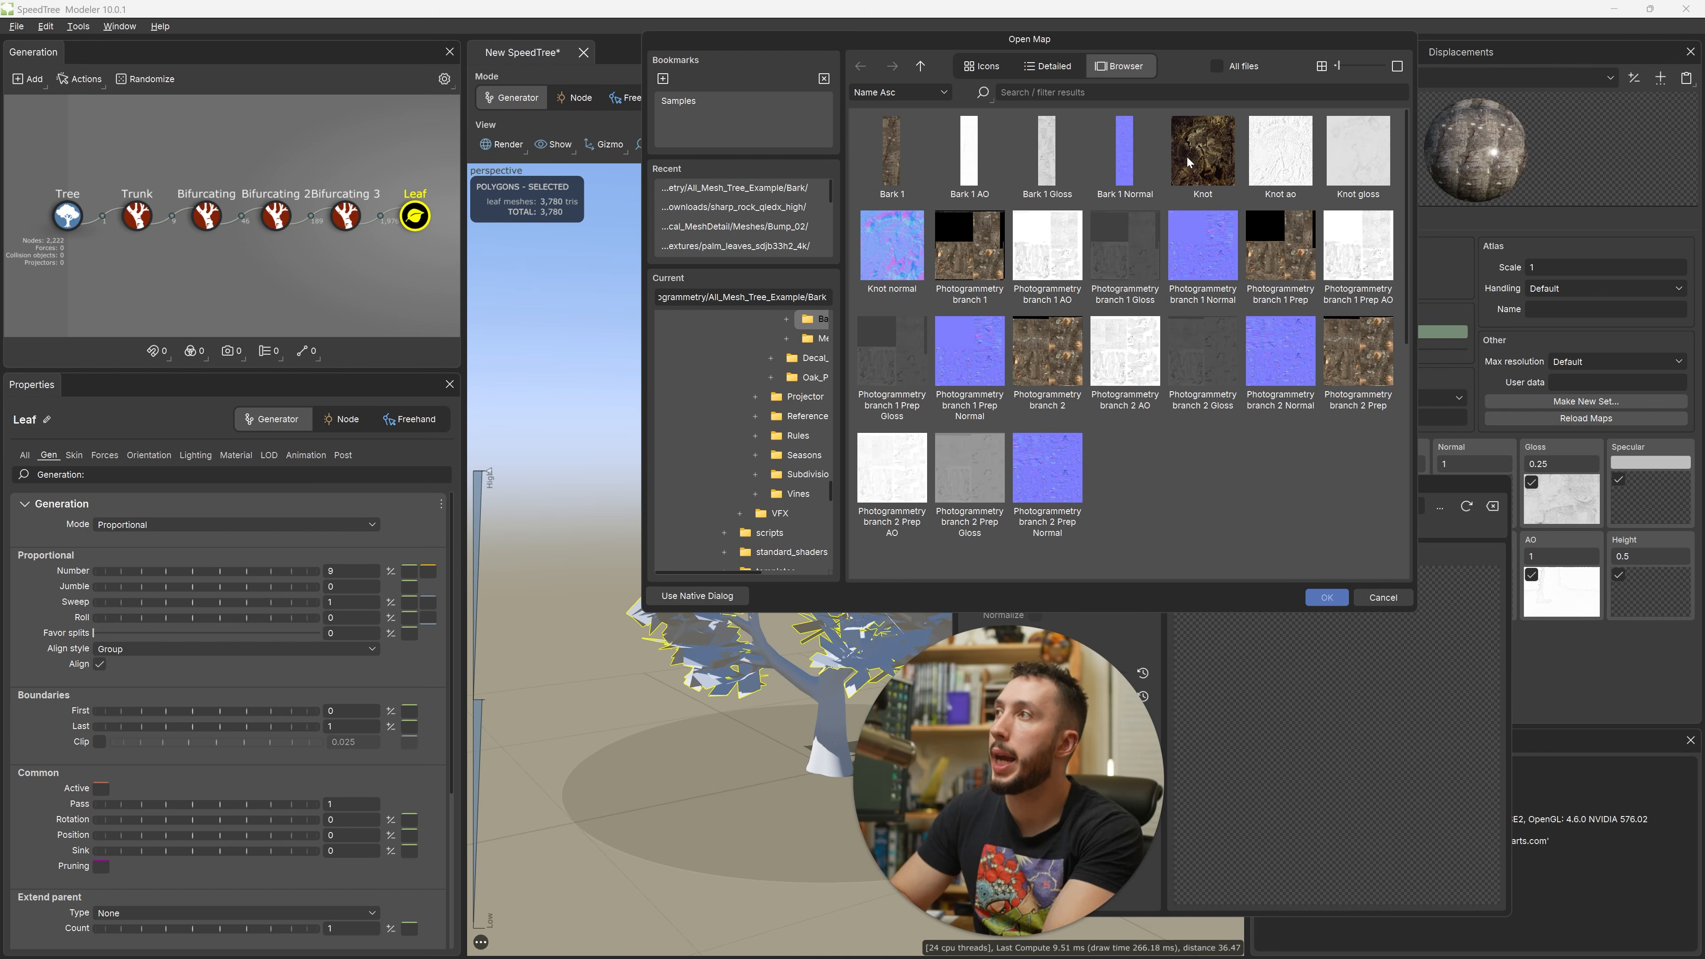
click(1125, 155)
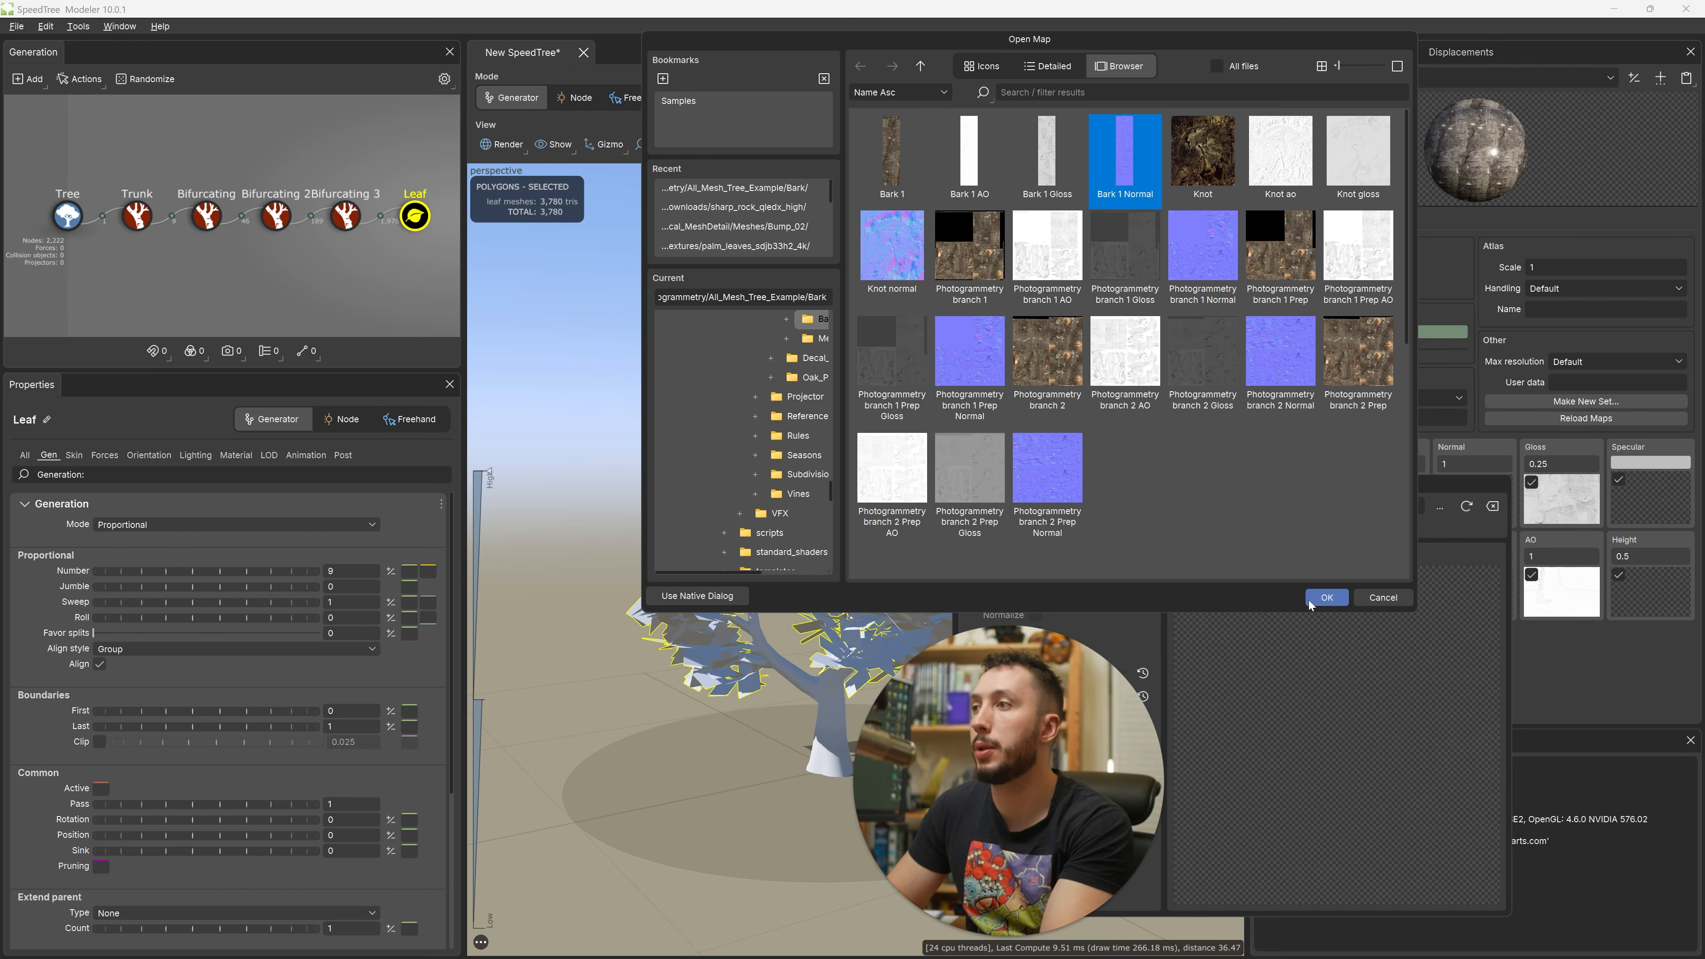
click(1327, 597)
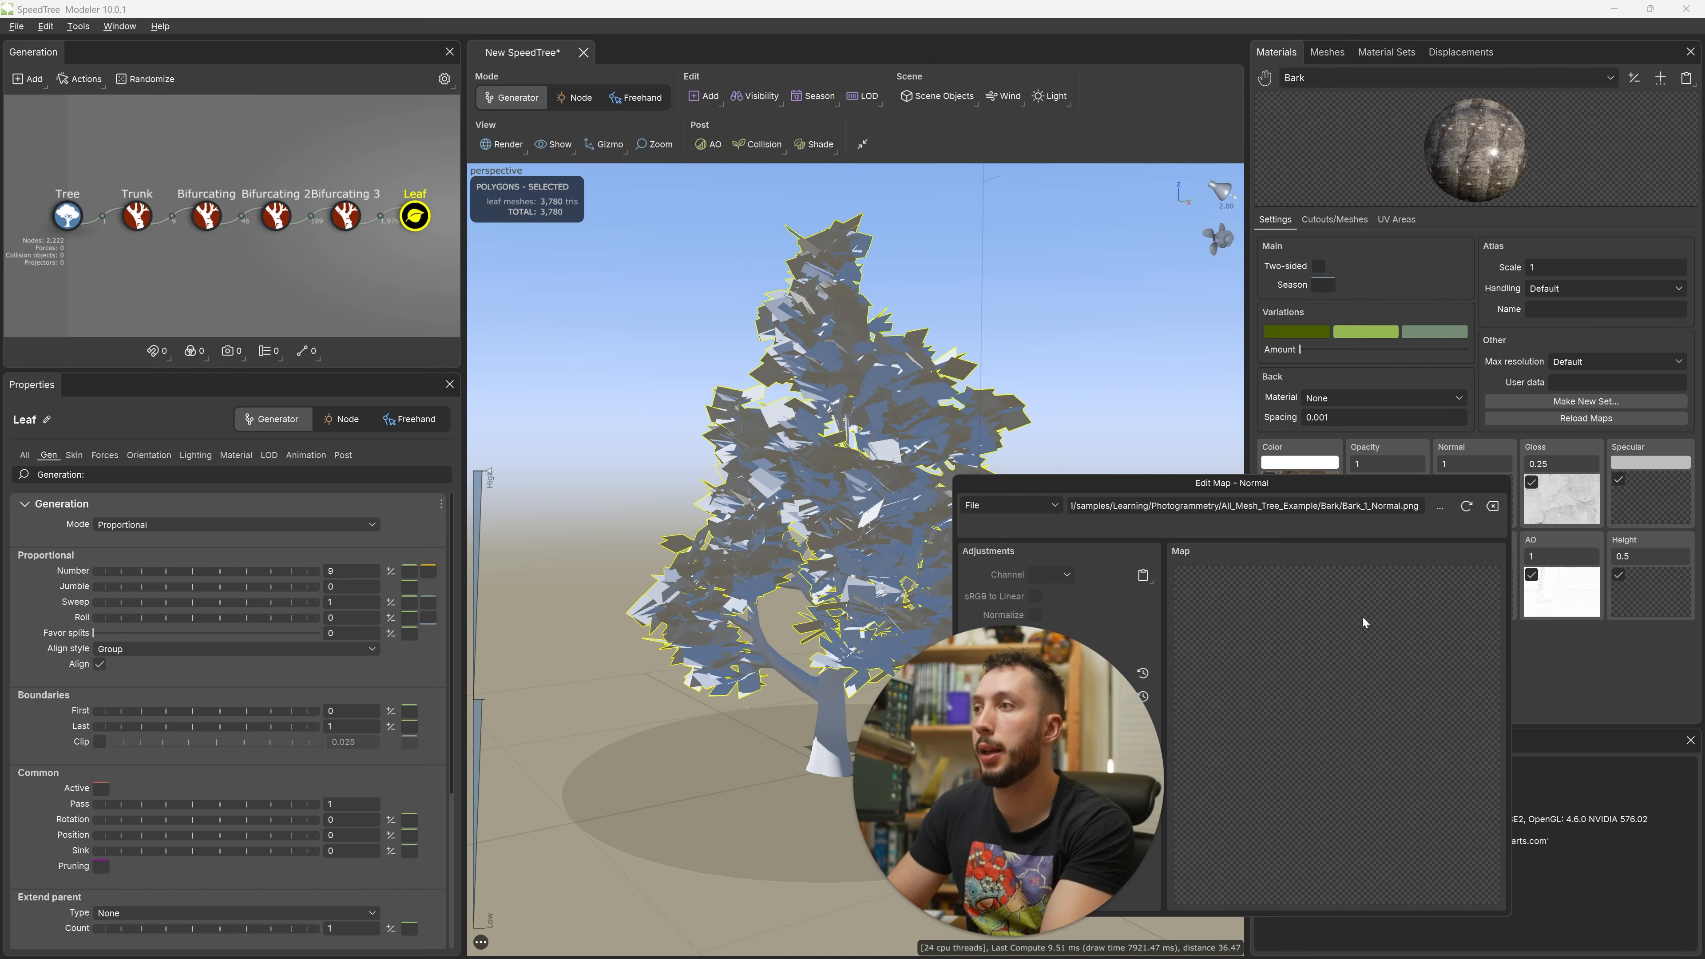
click(1452, 219)
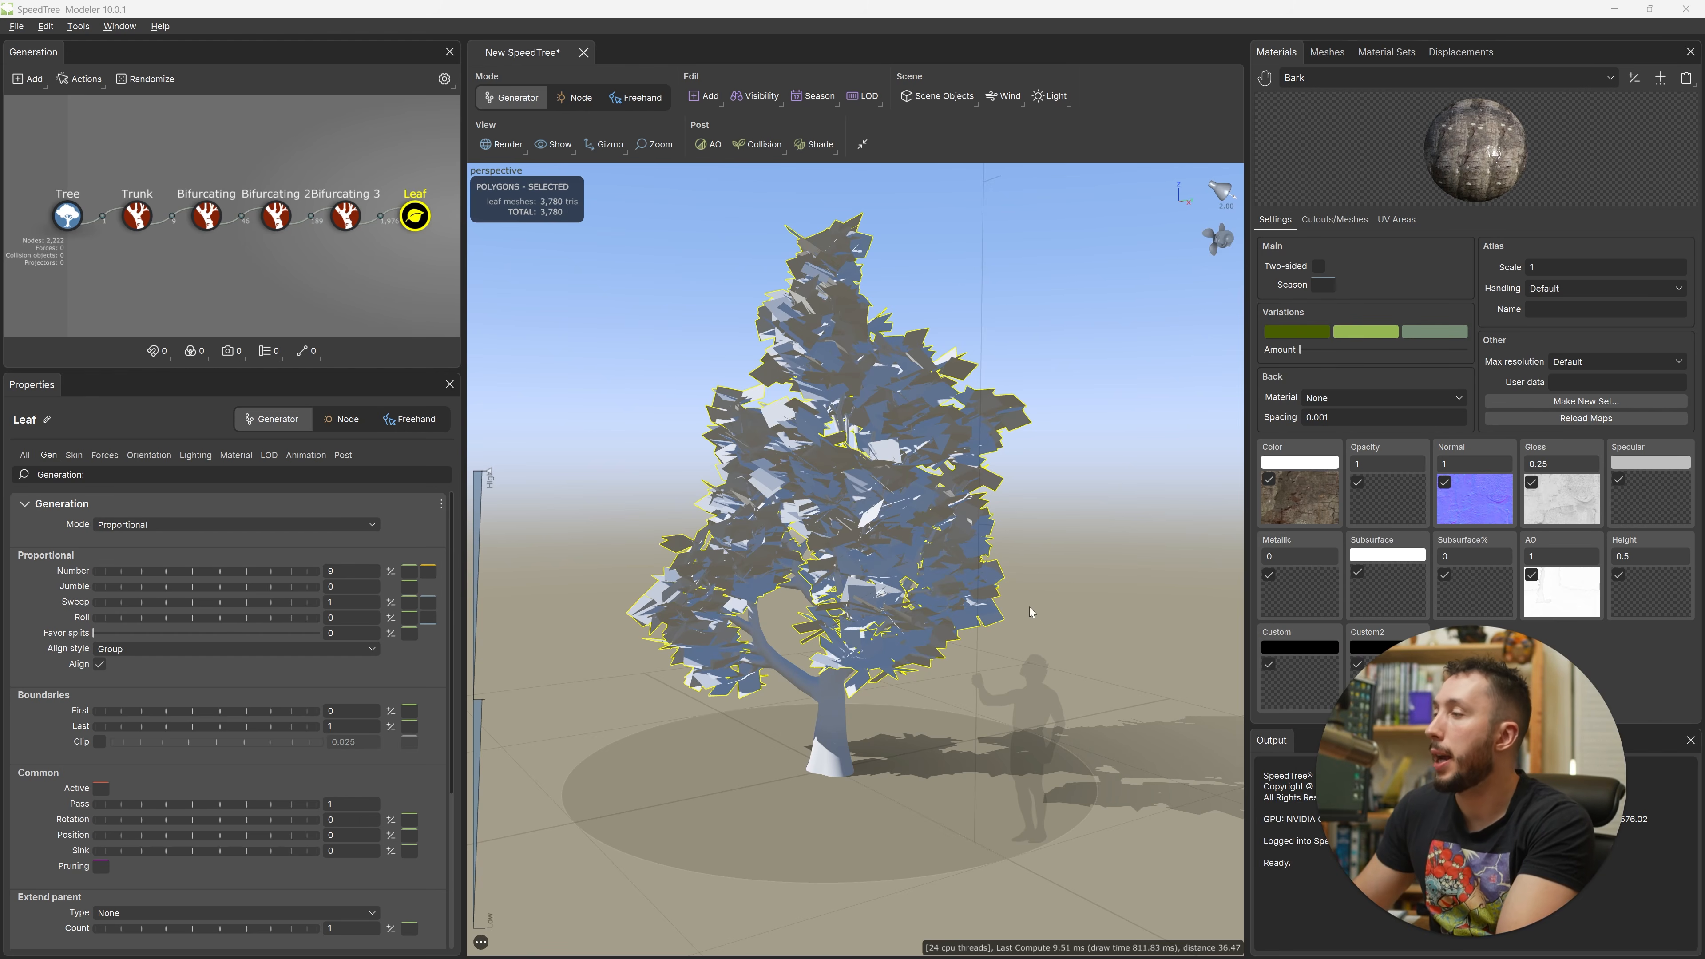
Step: Apply the Bark material to the tree's trunk and all of its branches
drag(888, 722, 1030, 512)
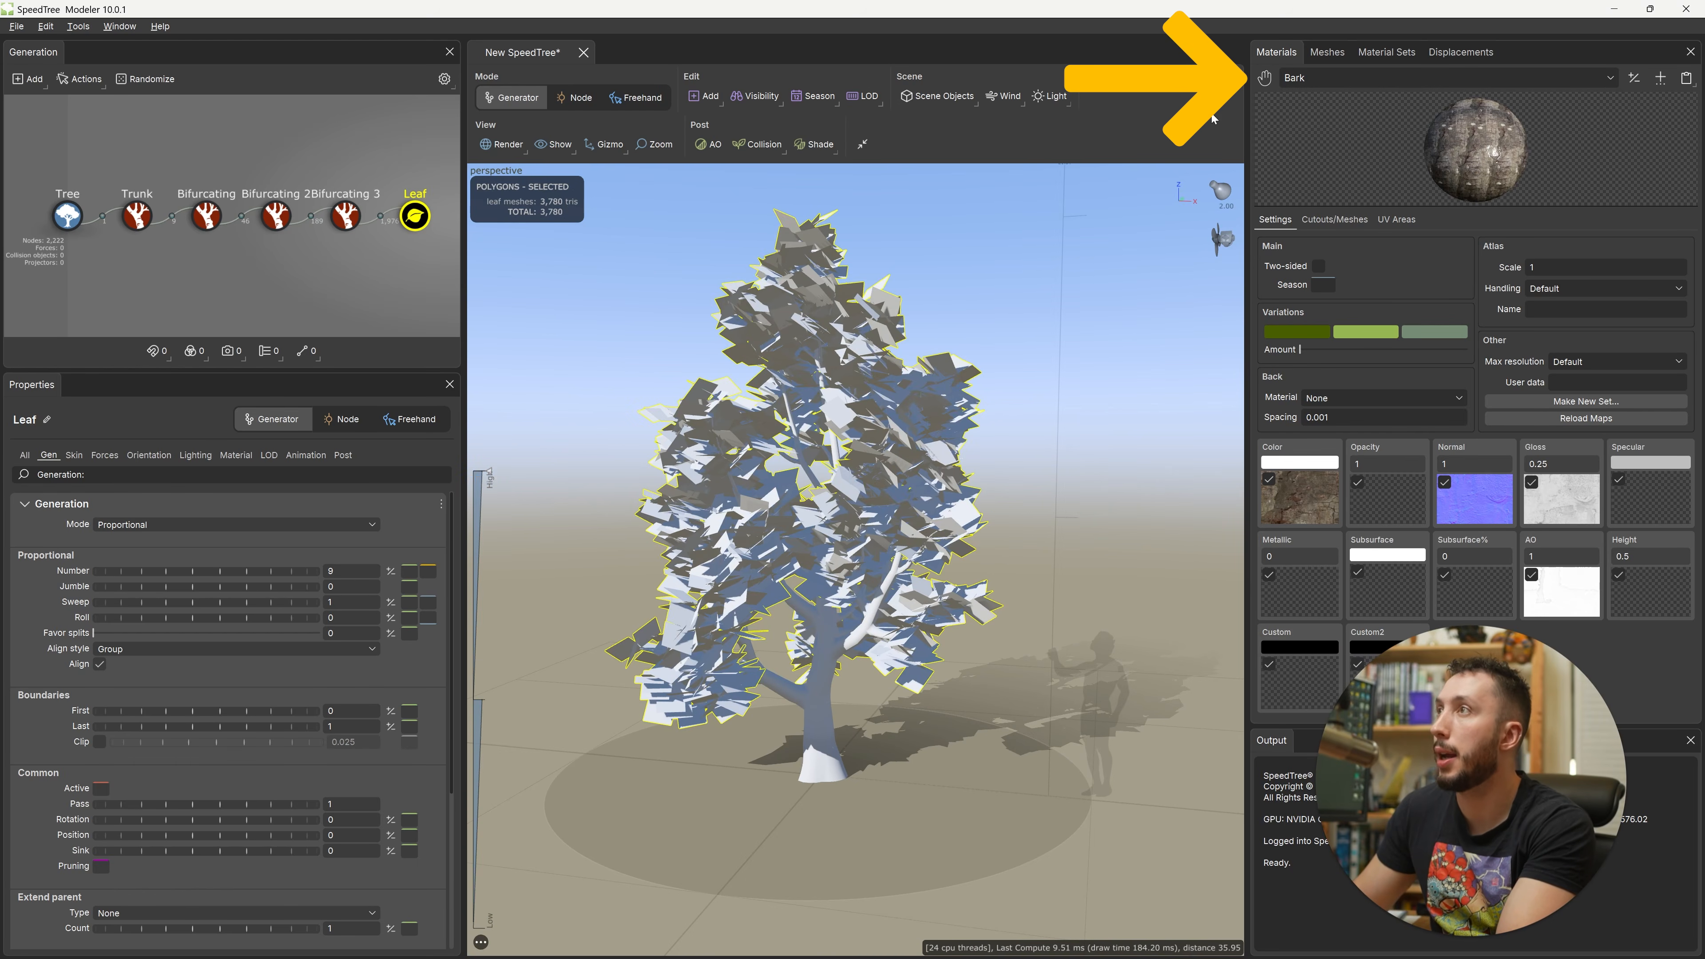
drag(918, 786, 770, 703)
scroll(910, 665, down, 4)
scroll(910, 665, up, 7)
right_click(770, 704)
click(802, 803)
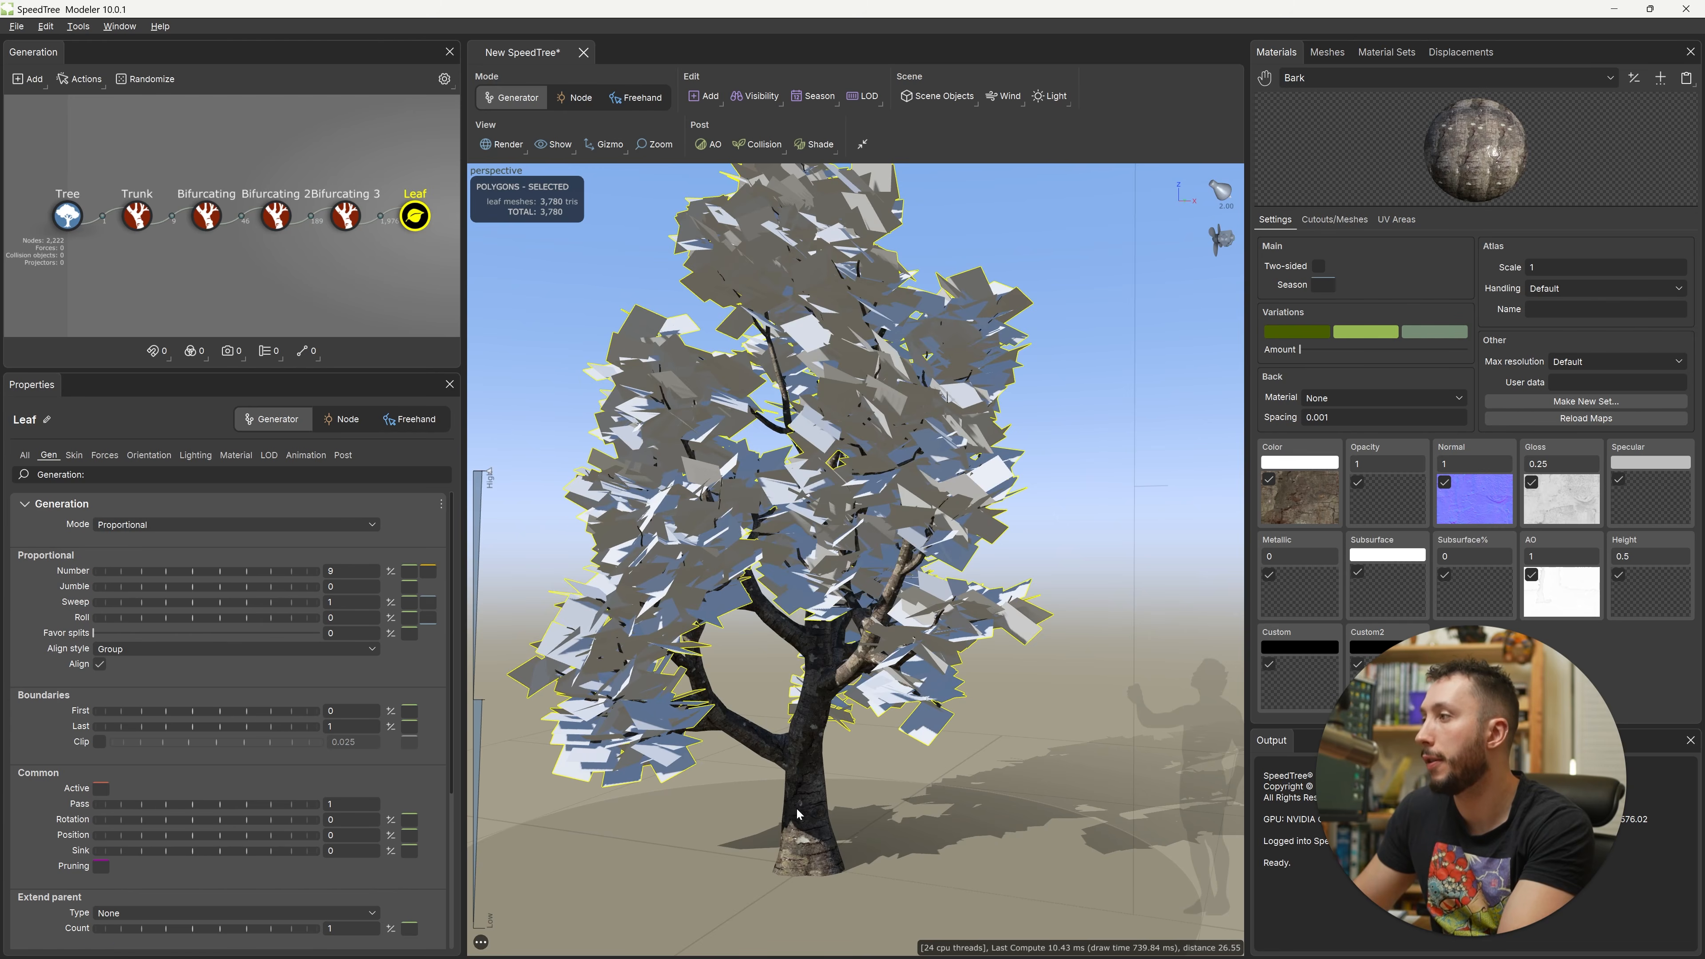
Step: Examine the bark texture on the trunk and branches up close and from a distance
click(661, 857)
middle_drag(654, 863, 834, 736)
drag(835, 737, 925, 678)
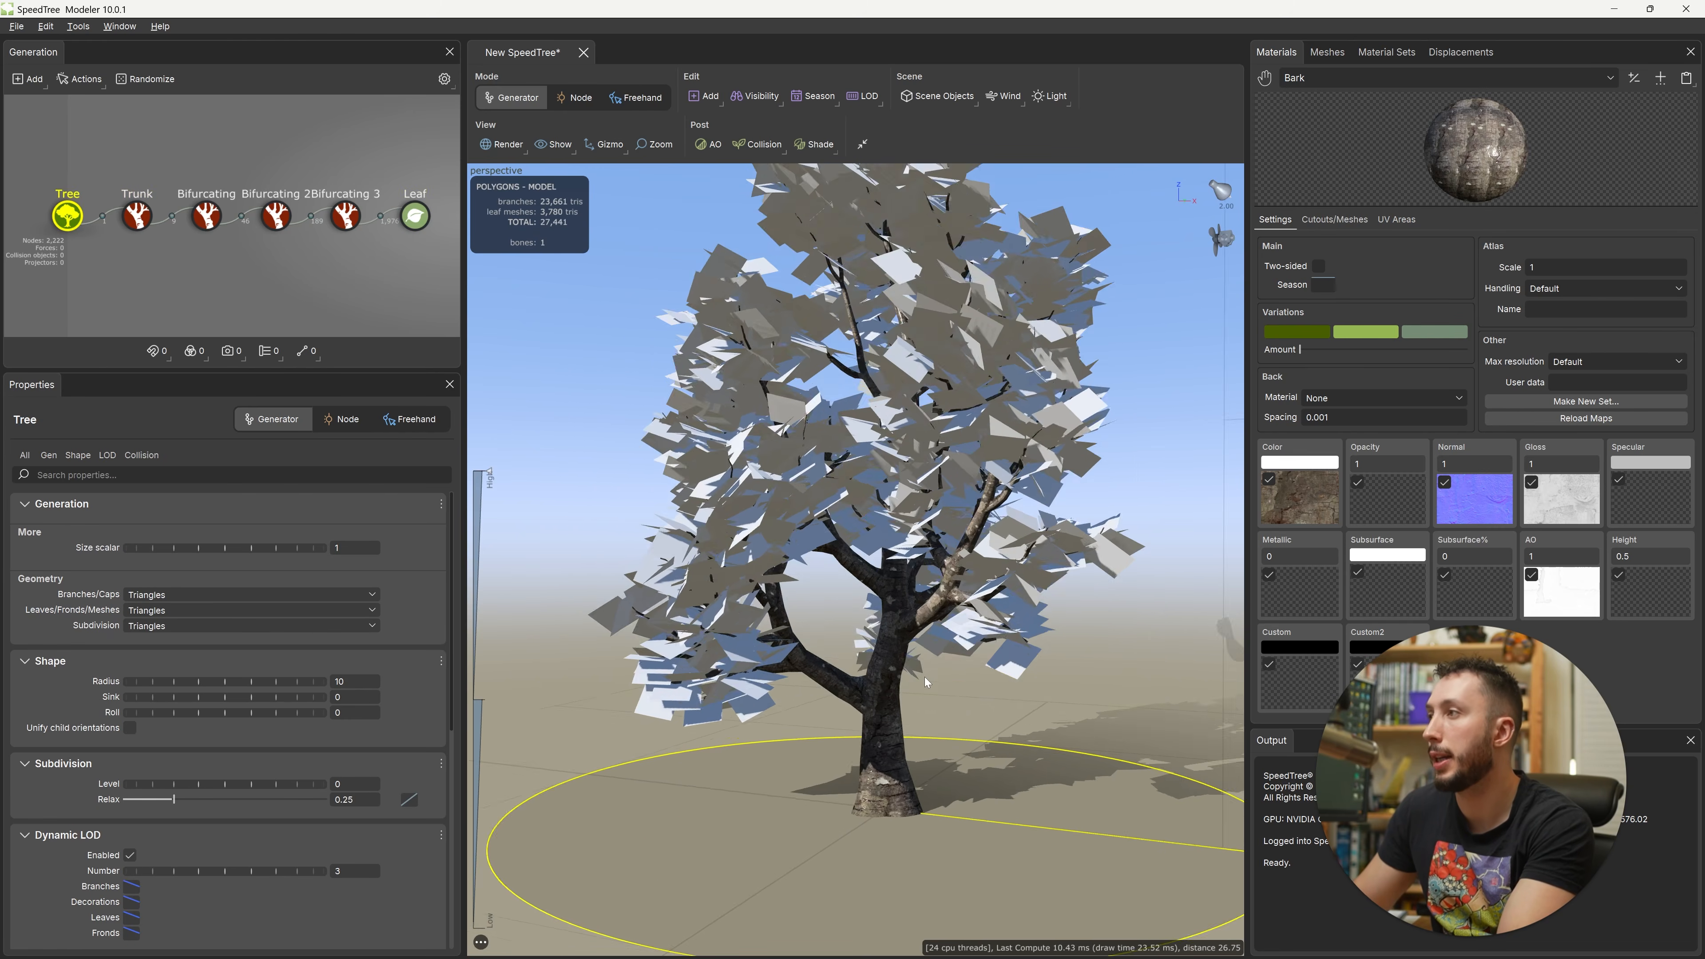
scroll(927, 675, down, 2)
scroll(928, 673, up, 7)
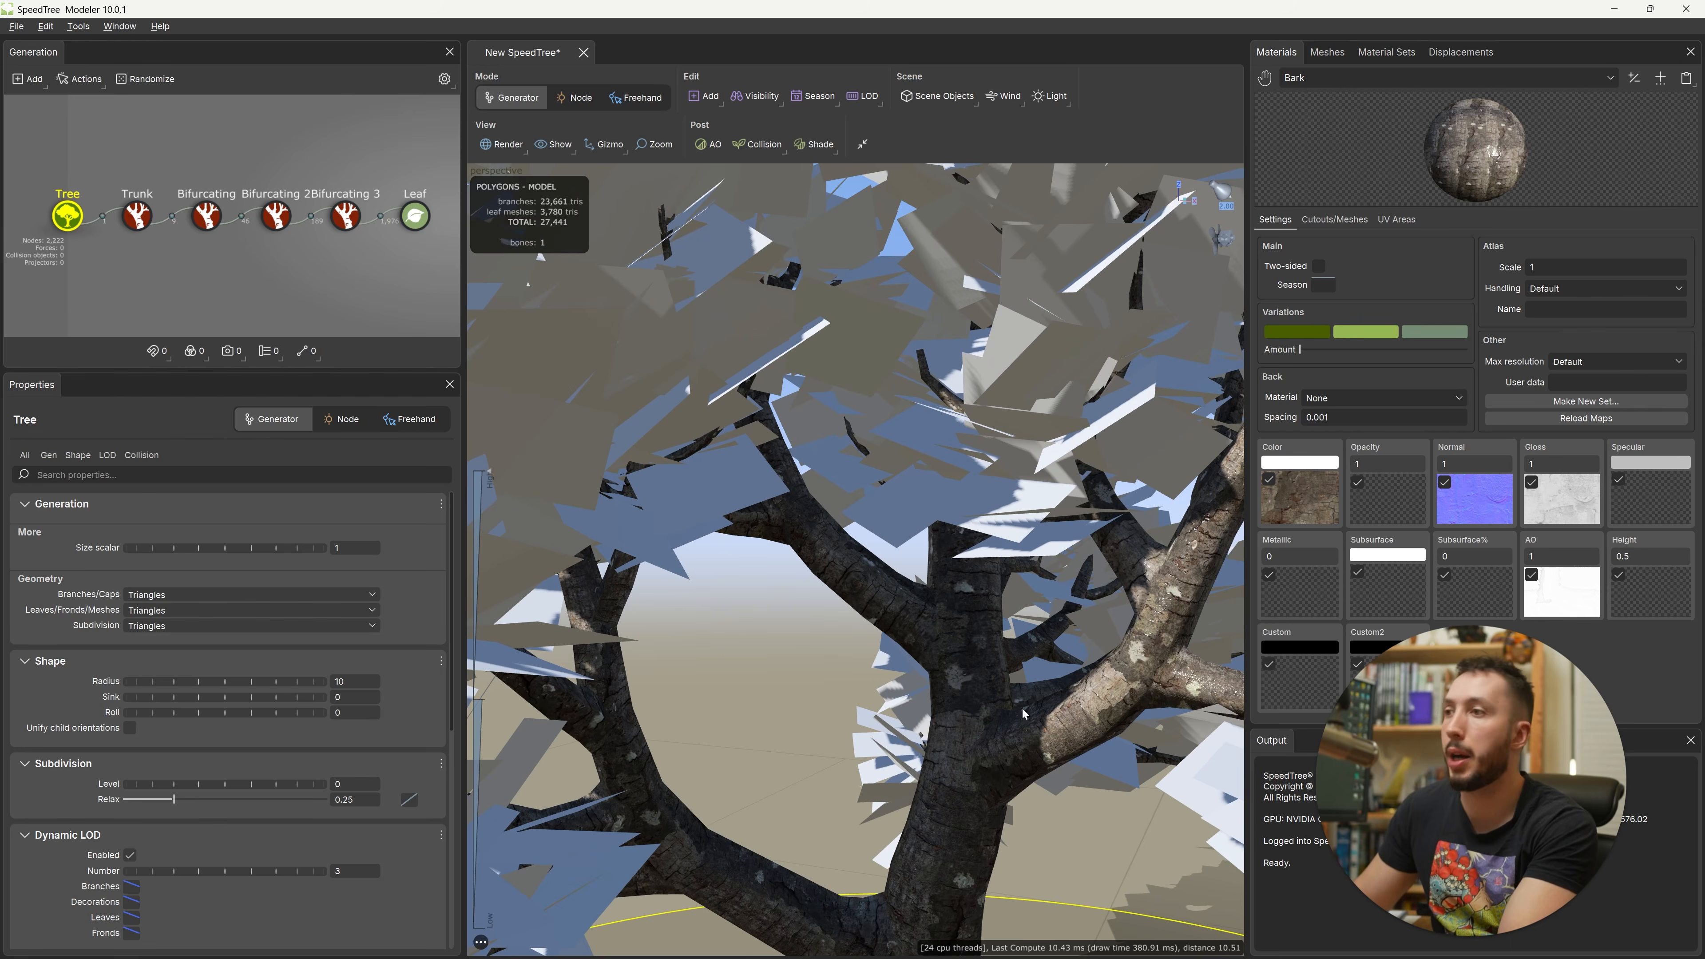
scroll(1023, 713, down, 7)
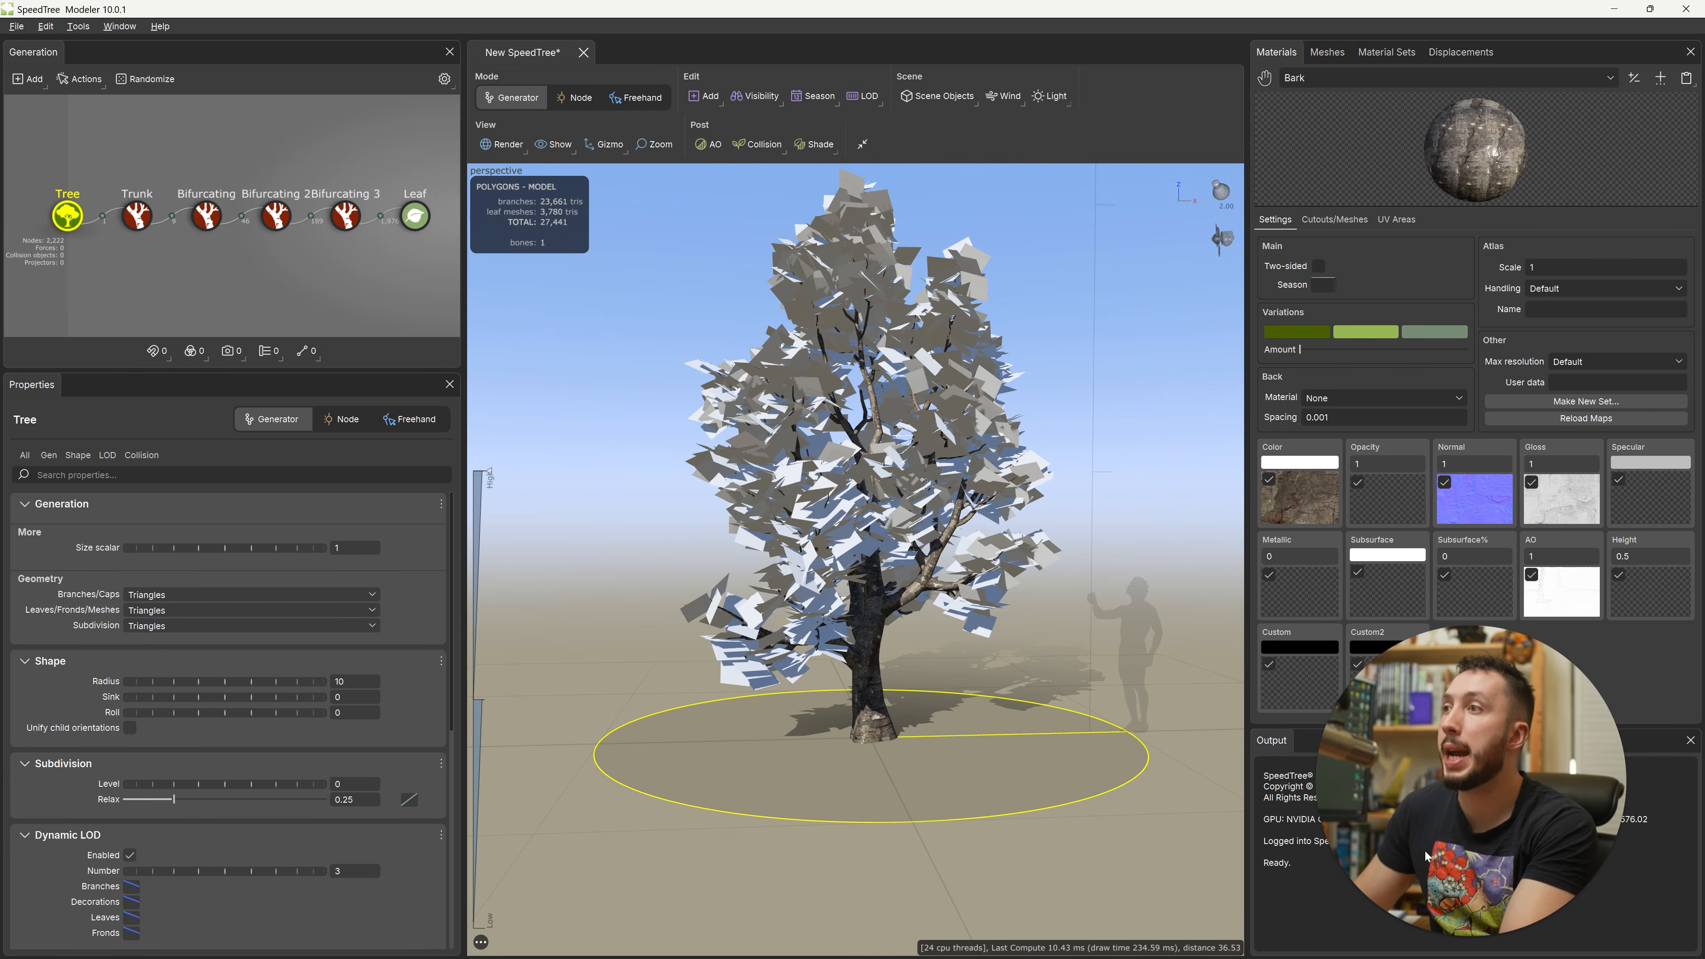
drag(1391, 791, 1265, 886)
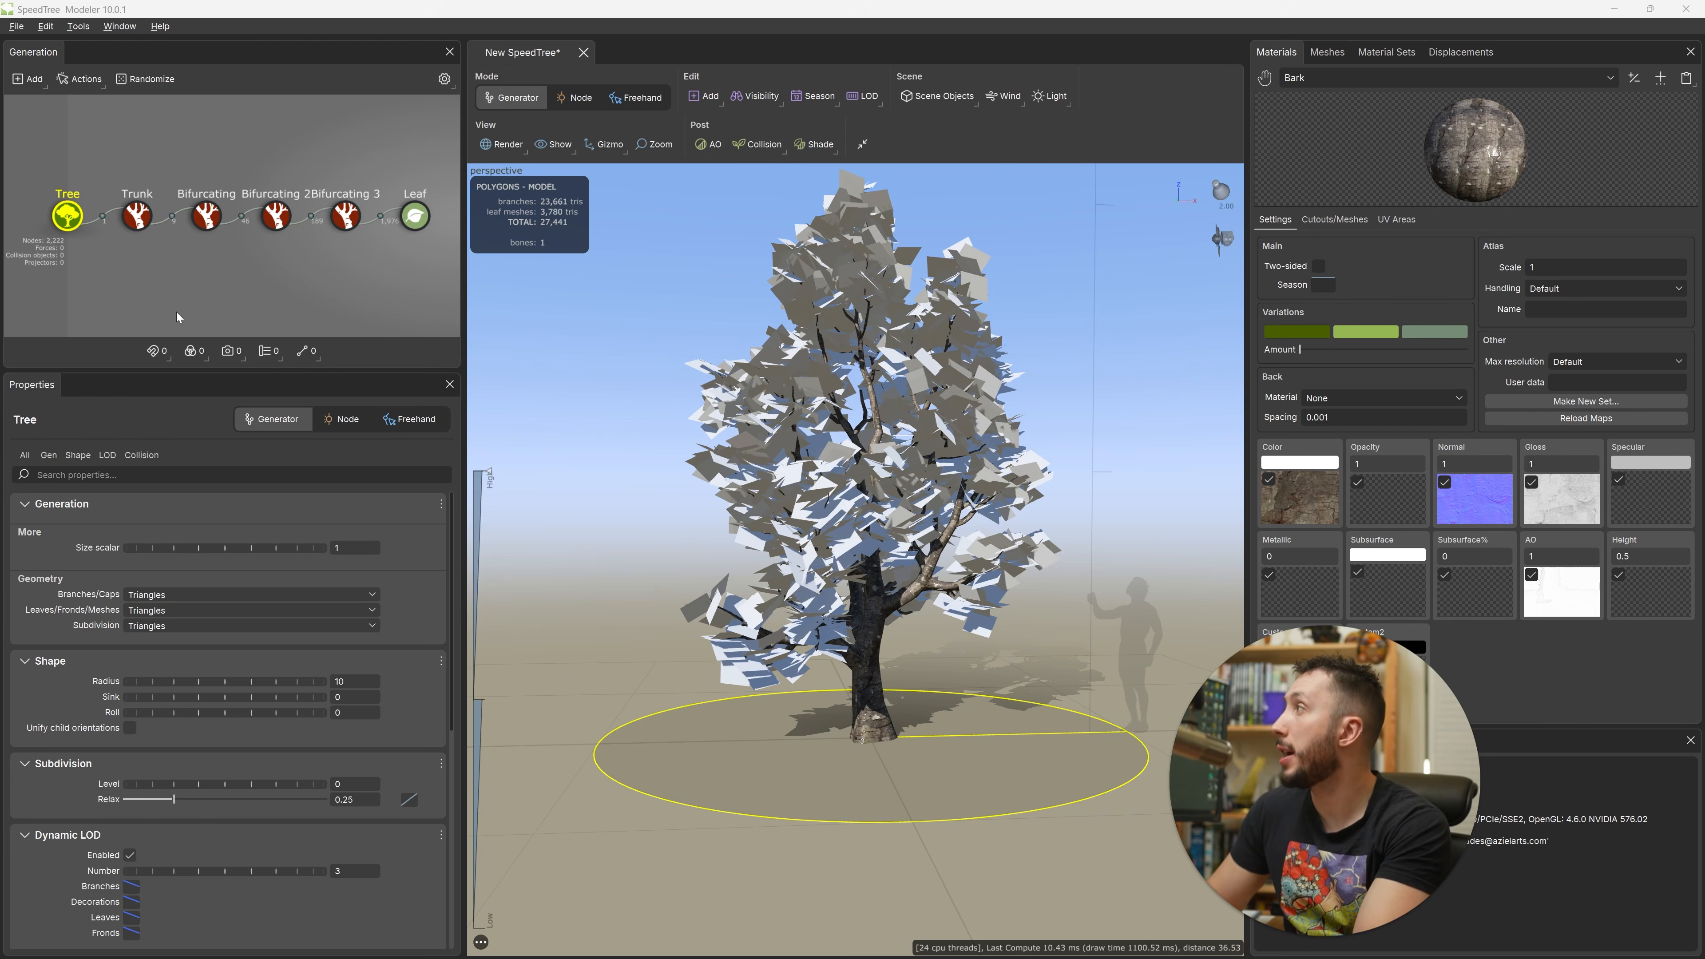
Step: Set the V scale of the Trunk generator's UV mapping to 1.28 and deselect the trunk
click(138, 216)
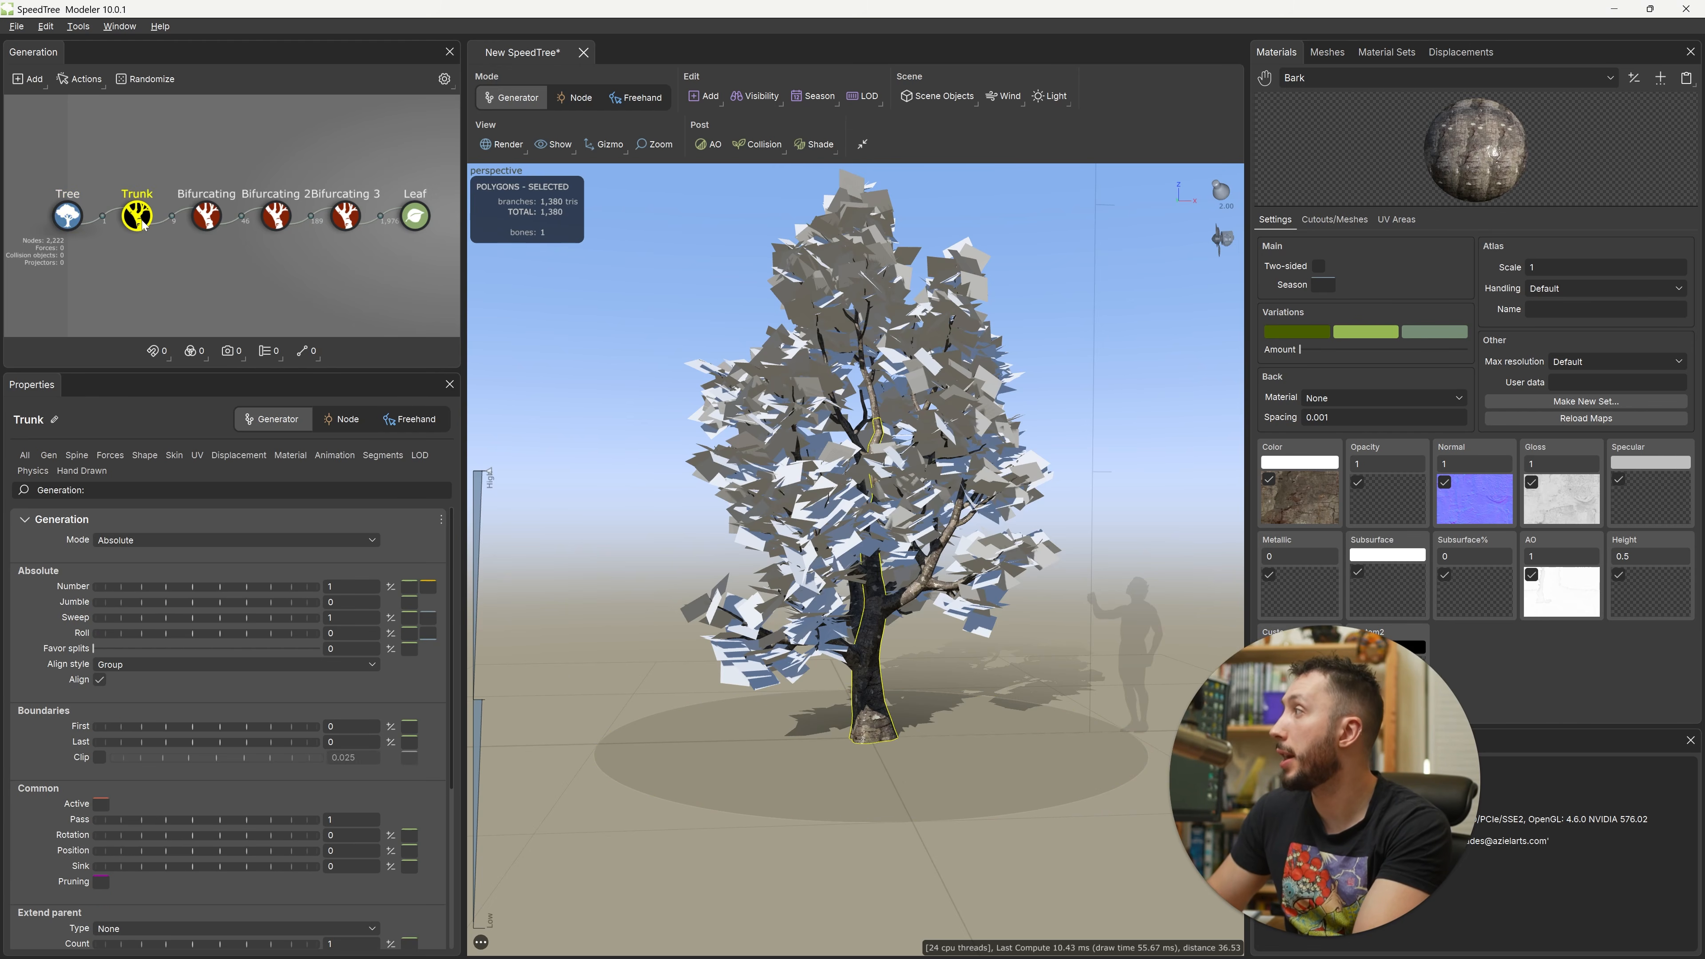
click(197, 456)
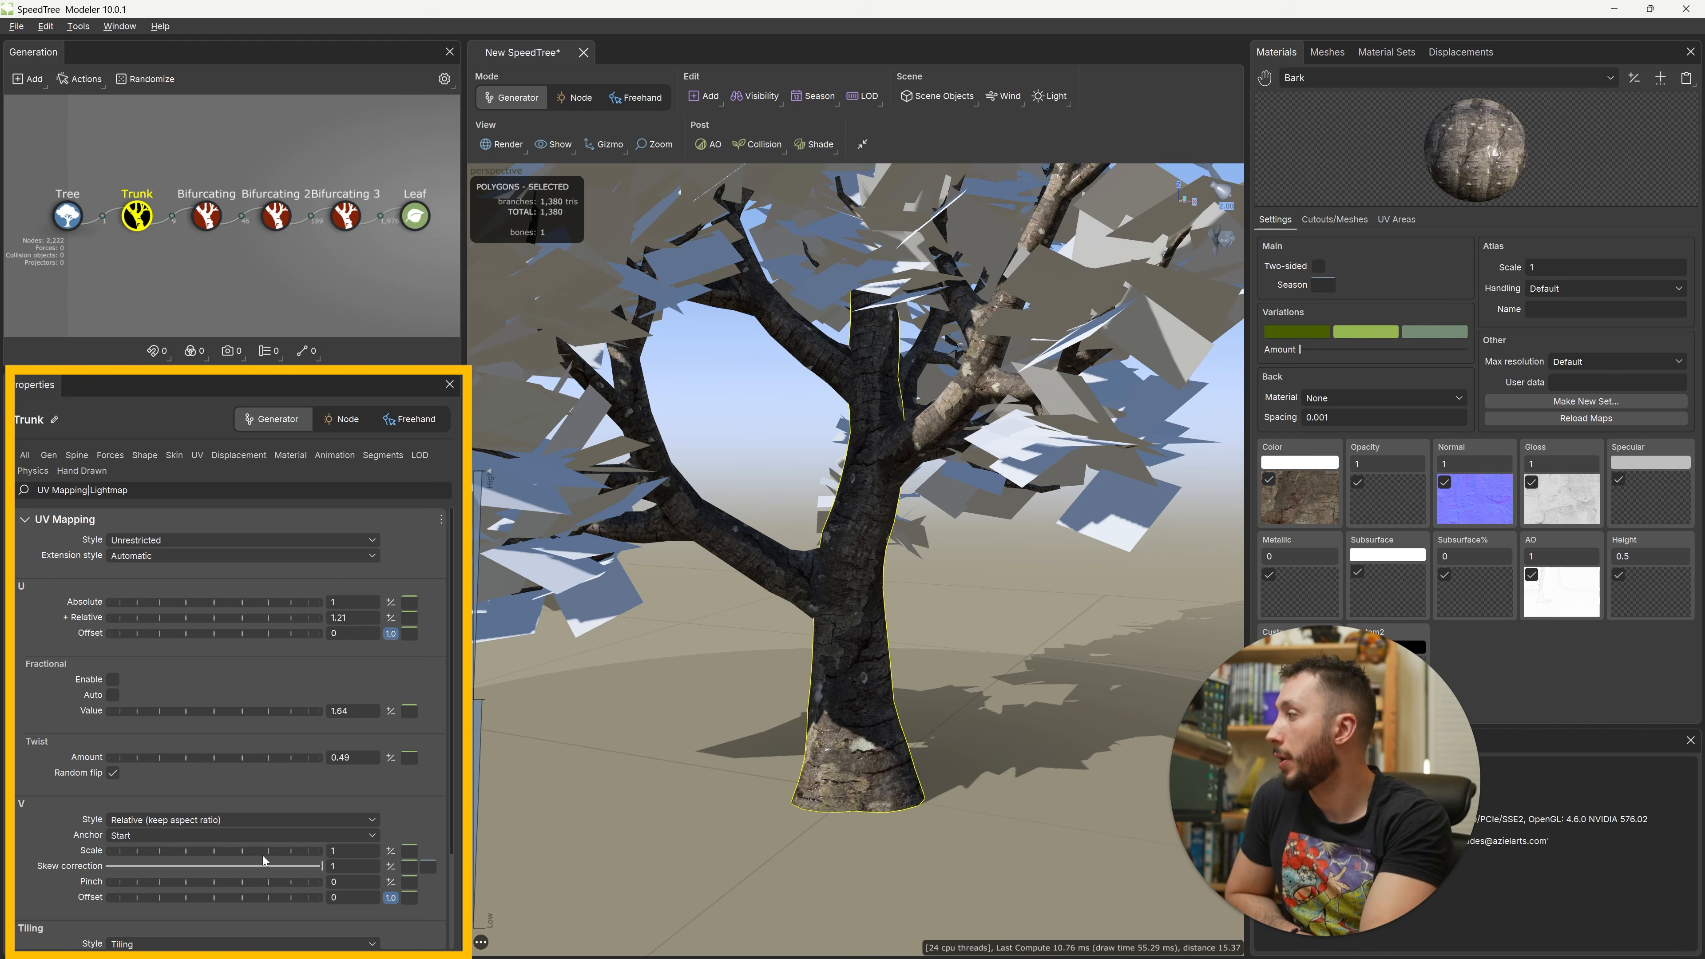
mouse_move(194, 853)
mouse_down()
mouse_move(239, 847)
mouse_move(186, 853)
mouse_move(210, 853)
mouse_up()
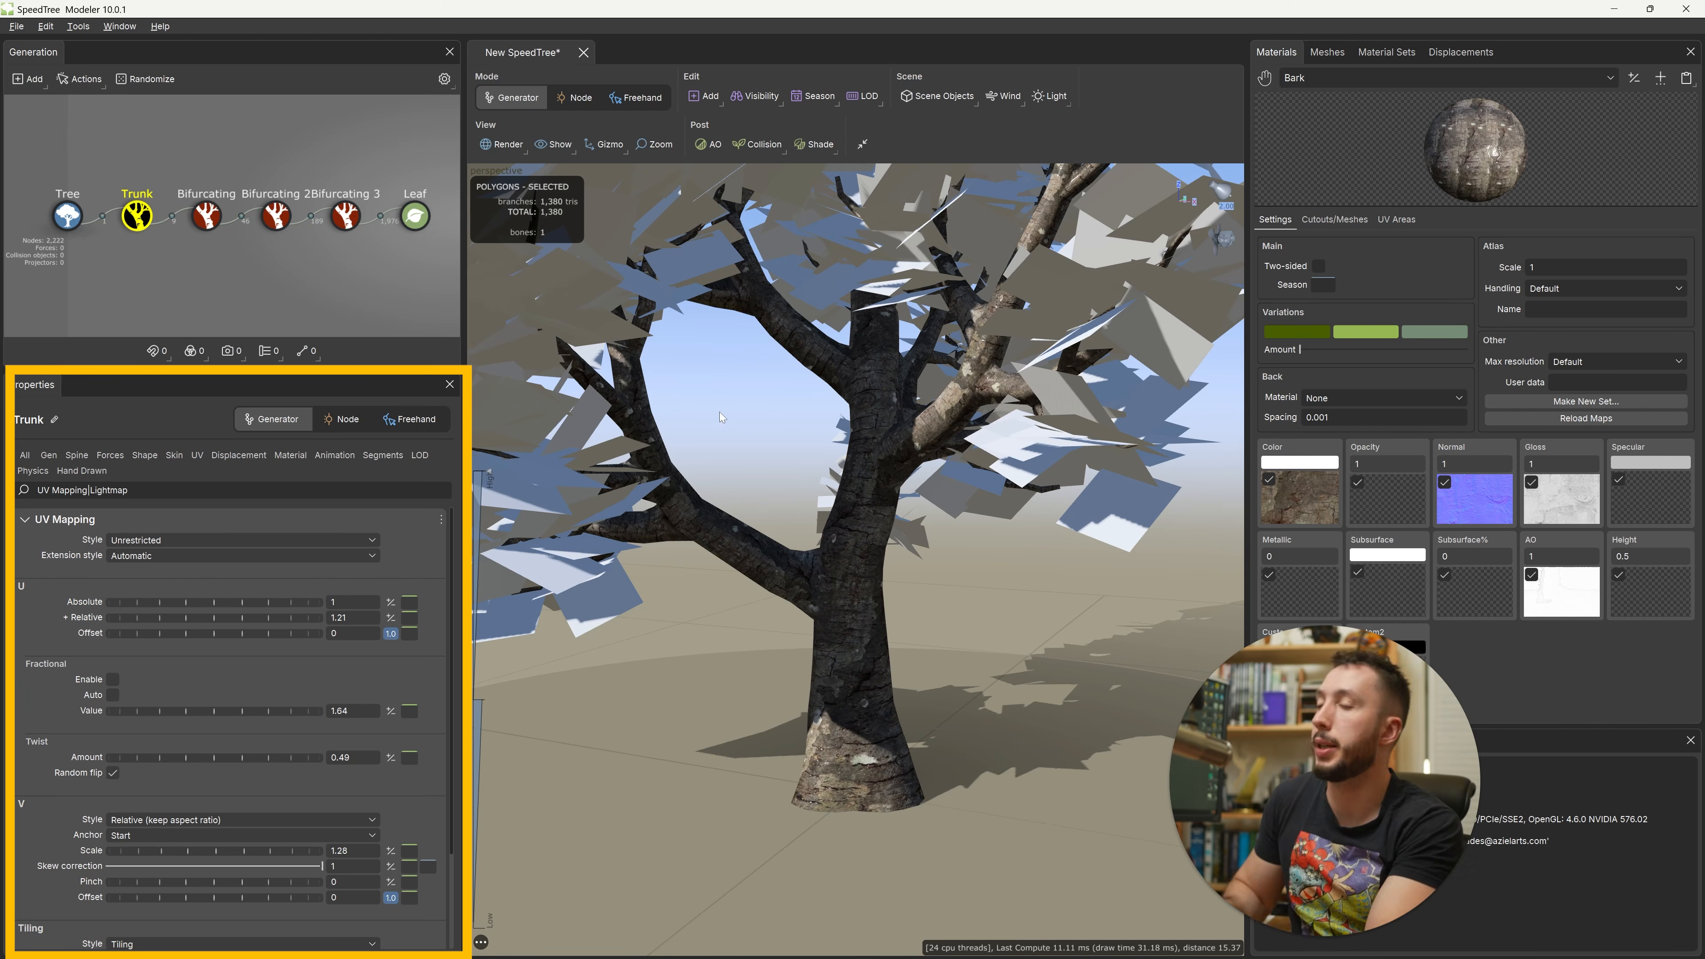
click(922, 613)
scroll(922, 613, up, 3)
scroll(922, 613, down, 7)
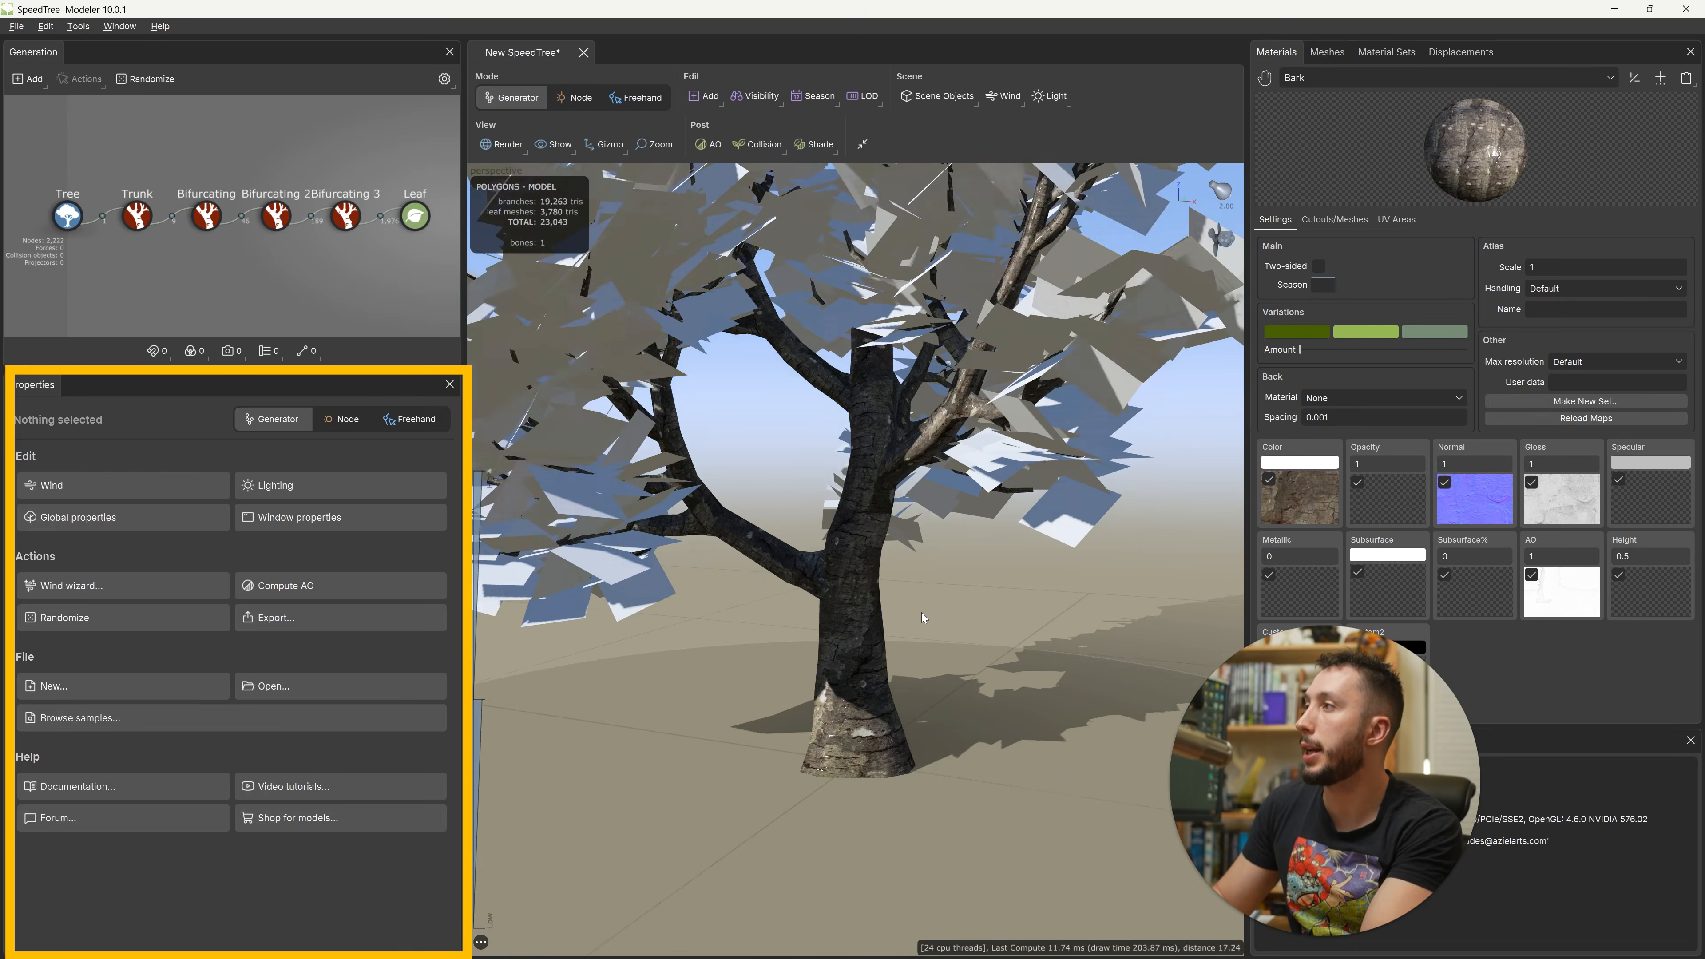
scroll(929, 427, down, 4)
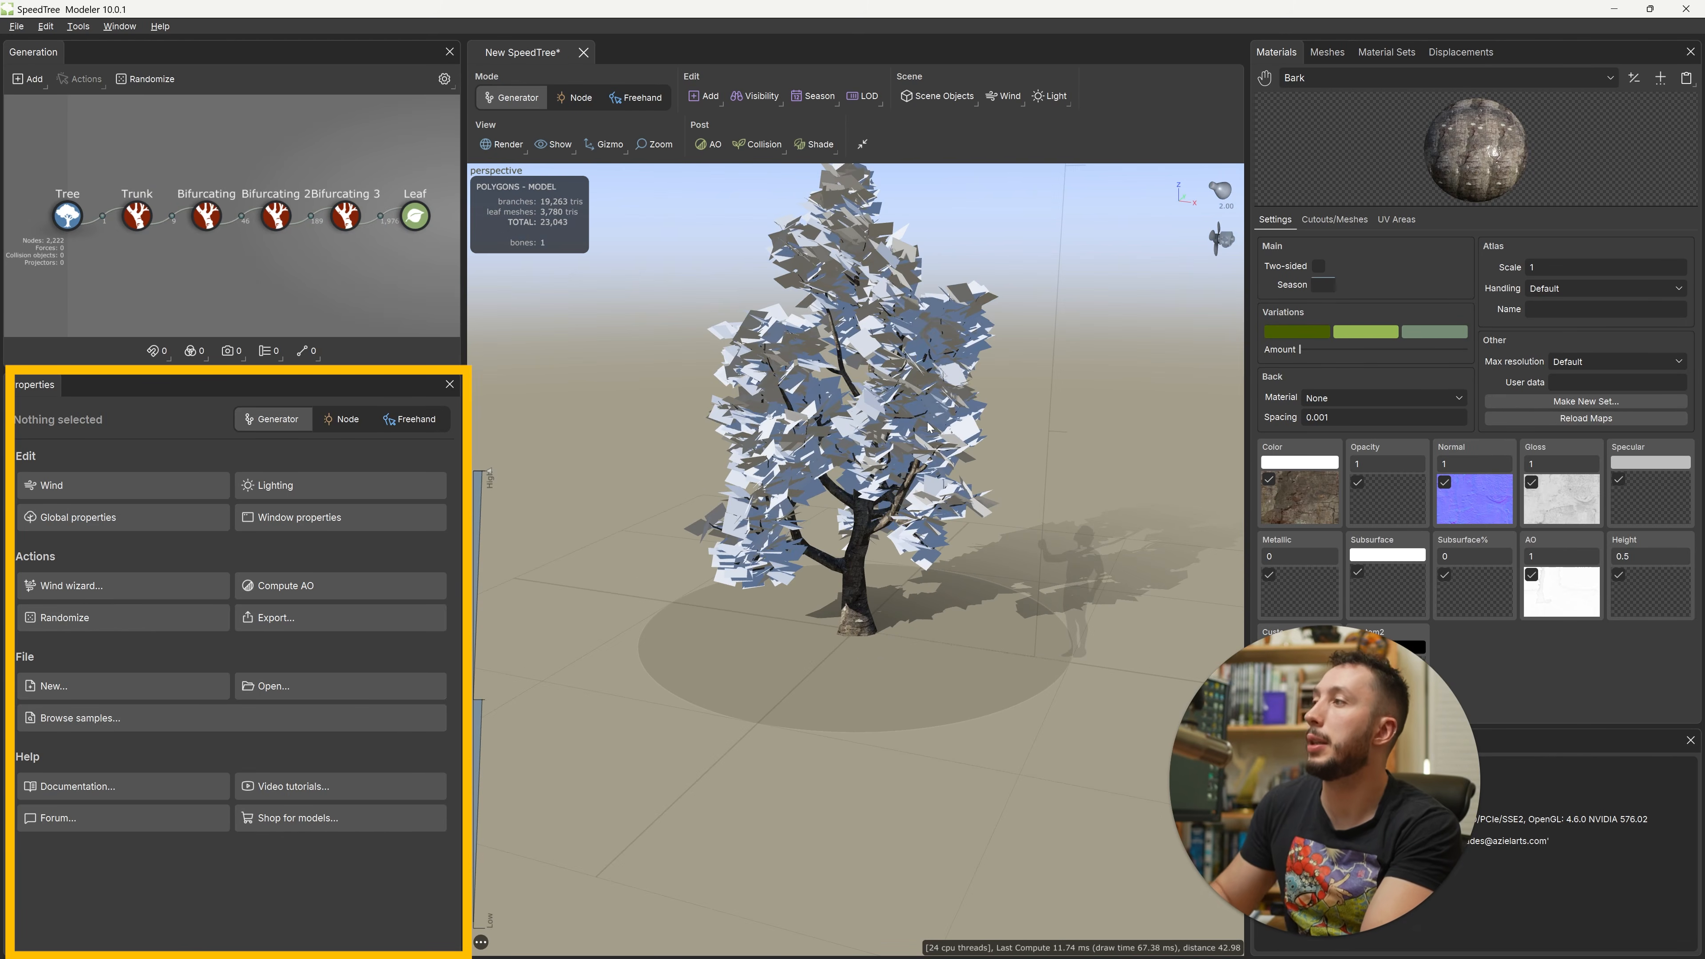
Step: Make Leaves the active material and browse to the samples folder to choose its color map
click(1346, 74)
click(1345, 125)
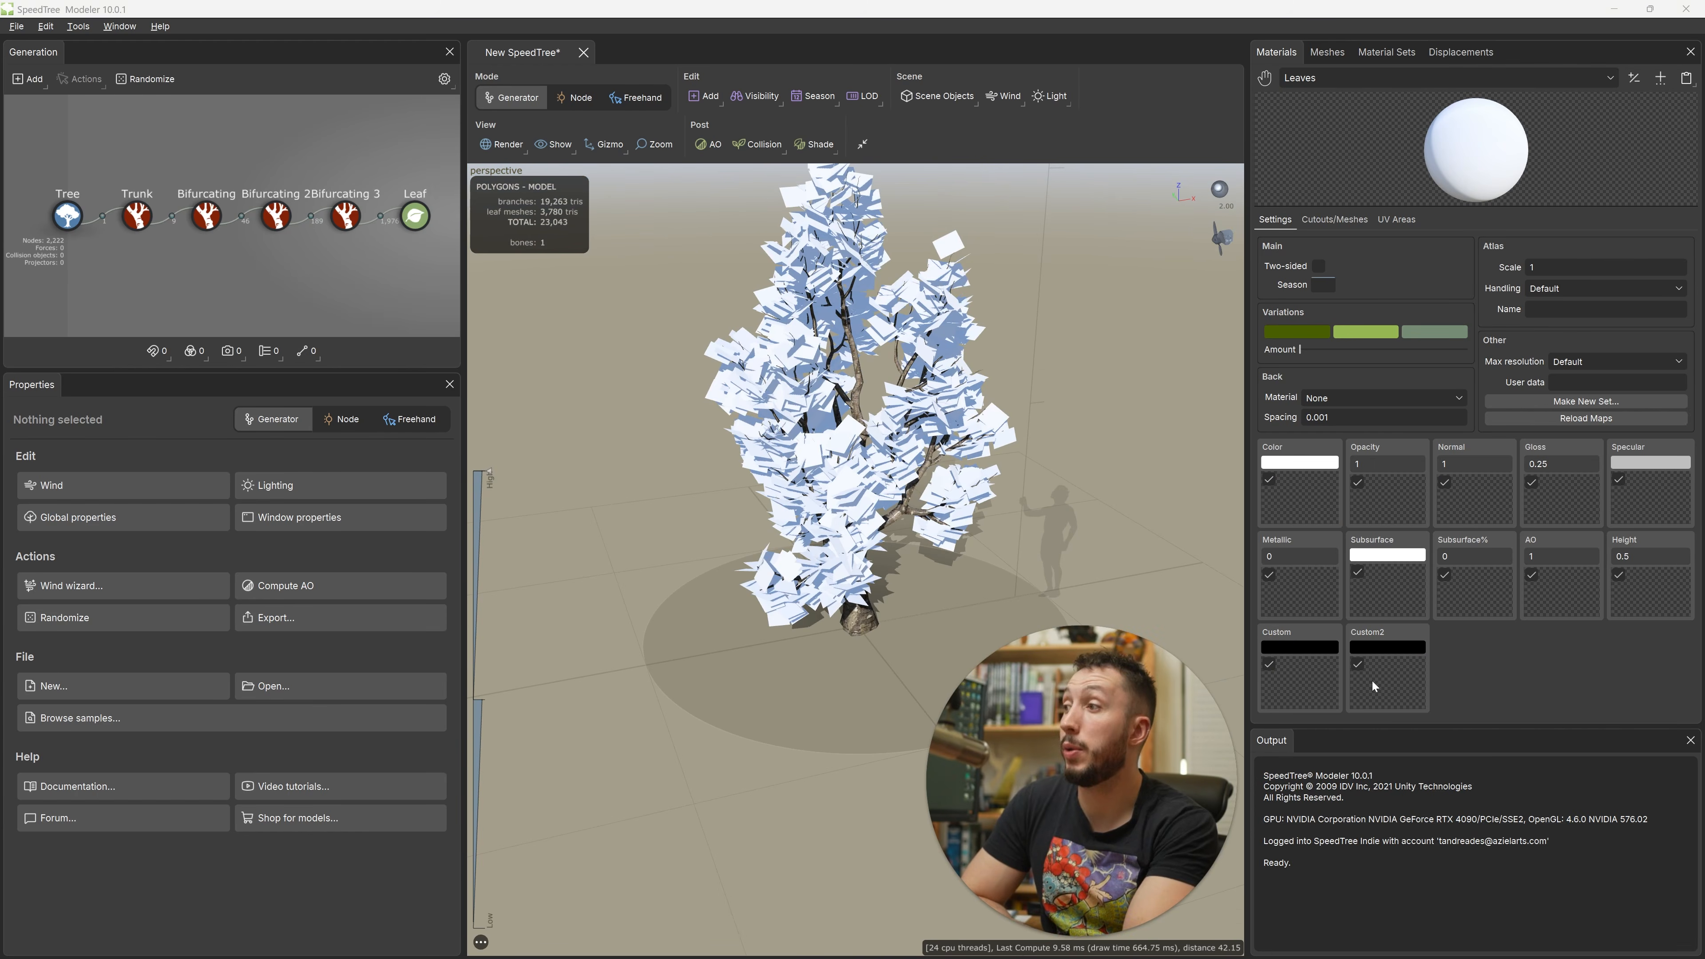
click(1298, 489)
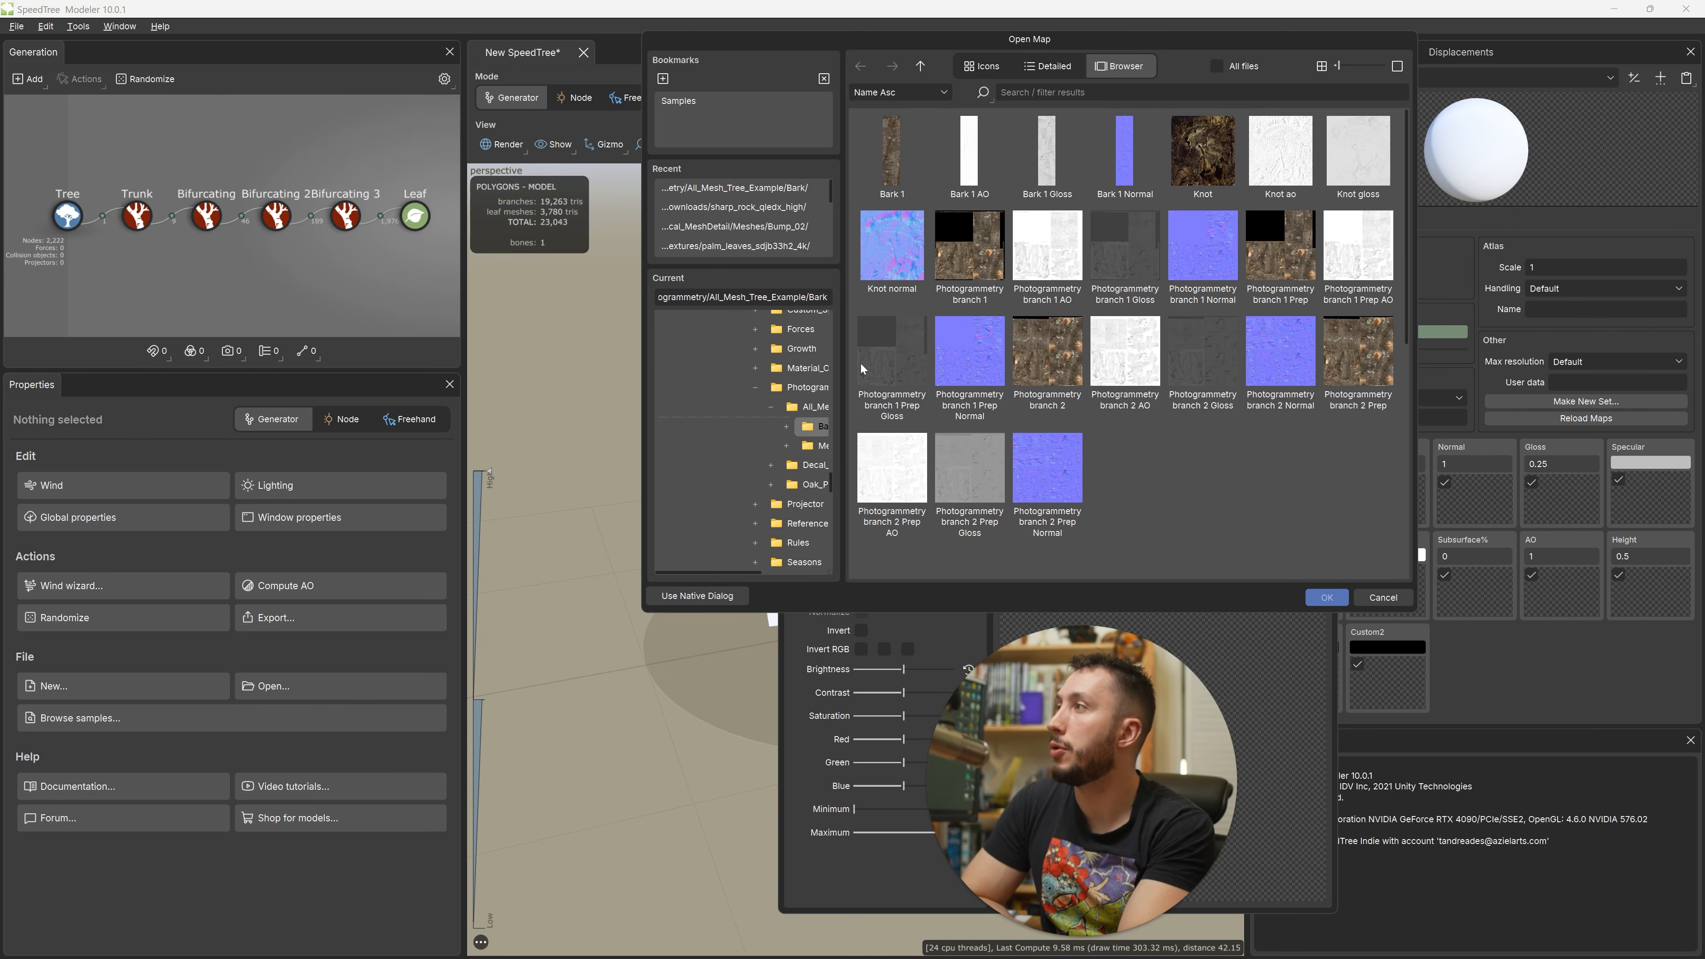
scroll(847, 396, up, 1)
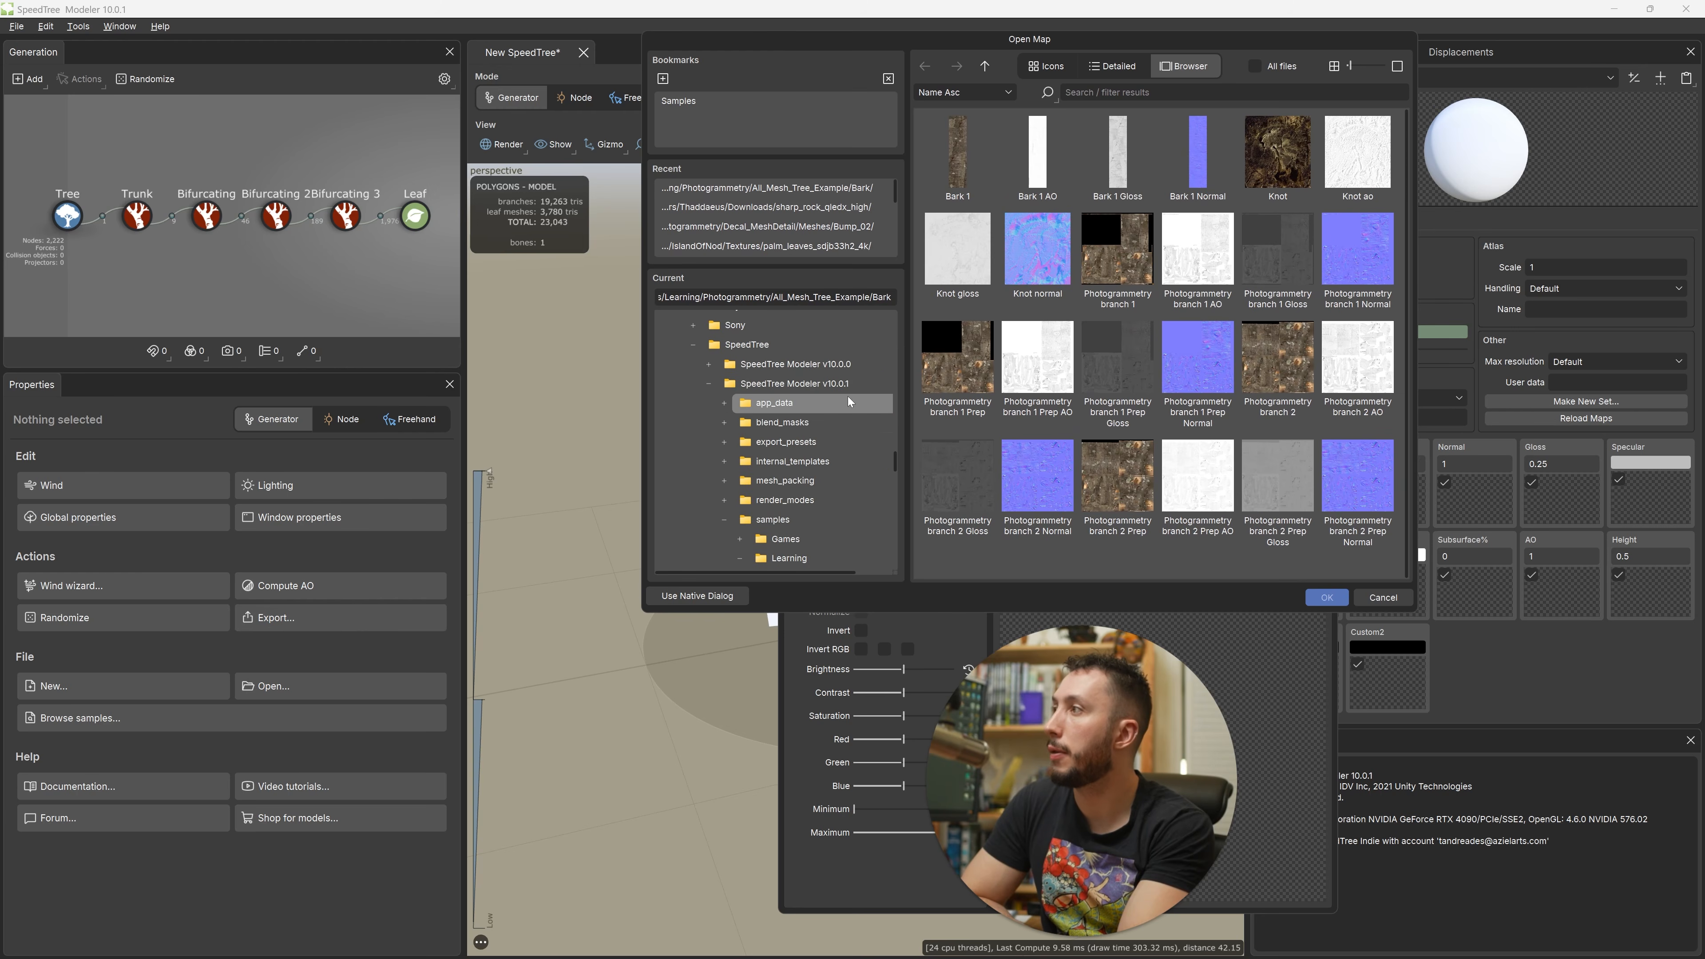
click(796, 521)
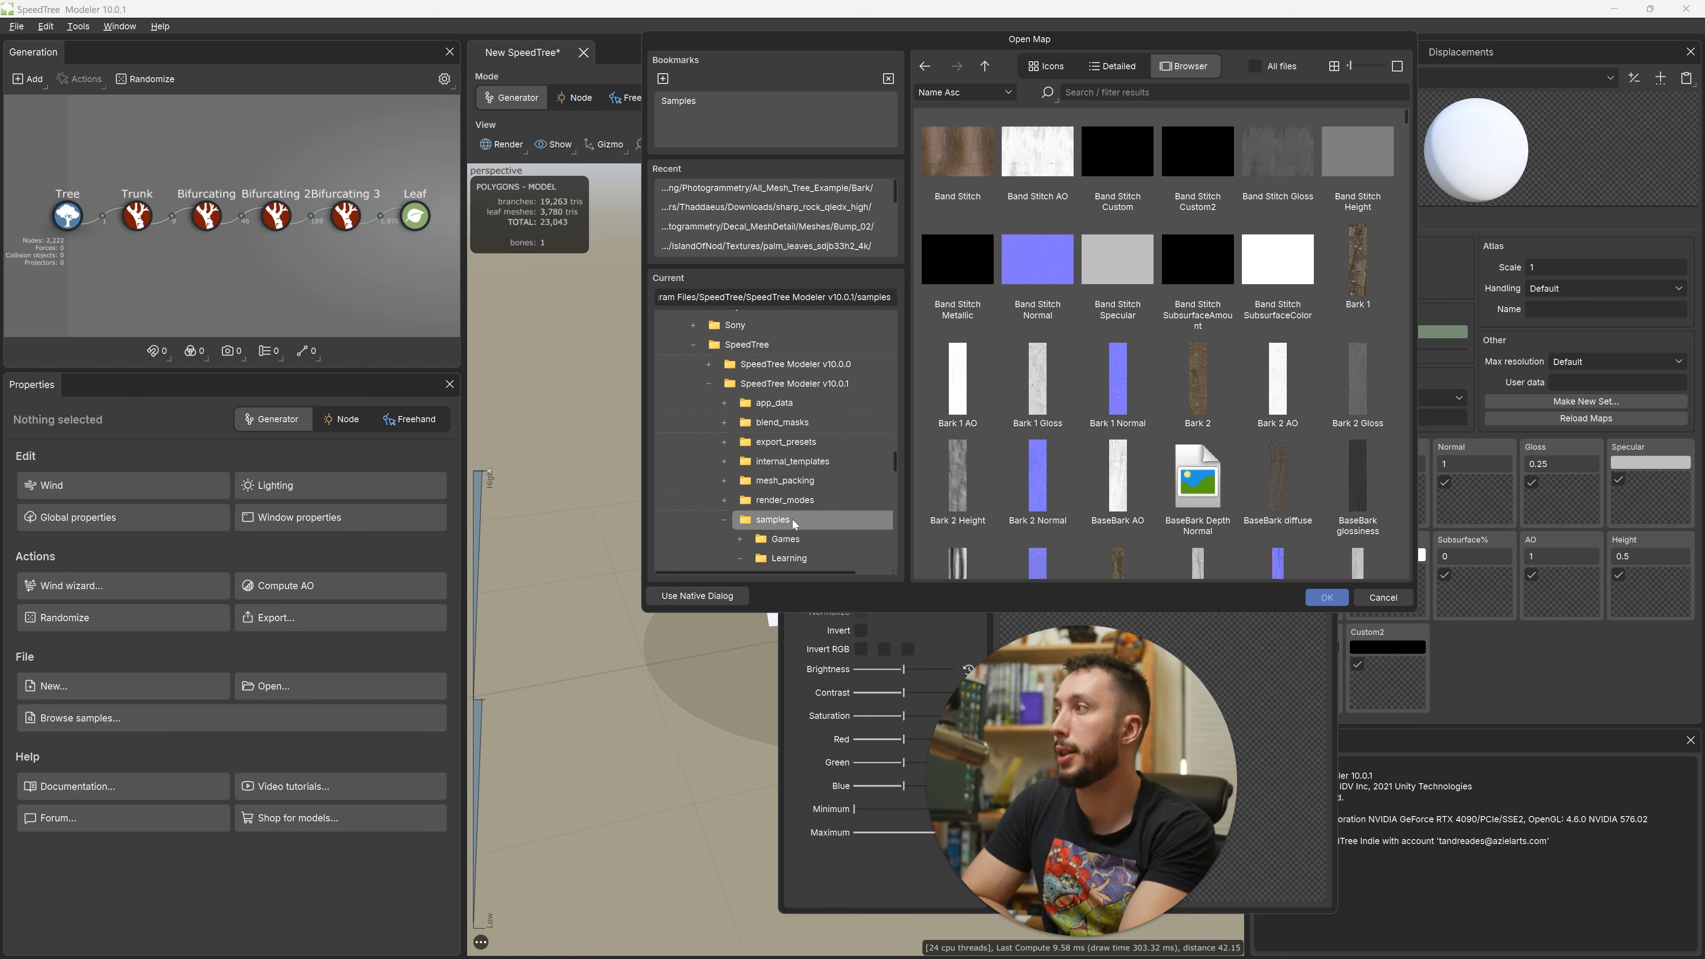
Step: Load the Chesnut front 1 sample as the Leaves material's color map, along with its other detected maps
scroll(1090, 403, down, 4)
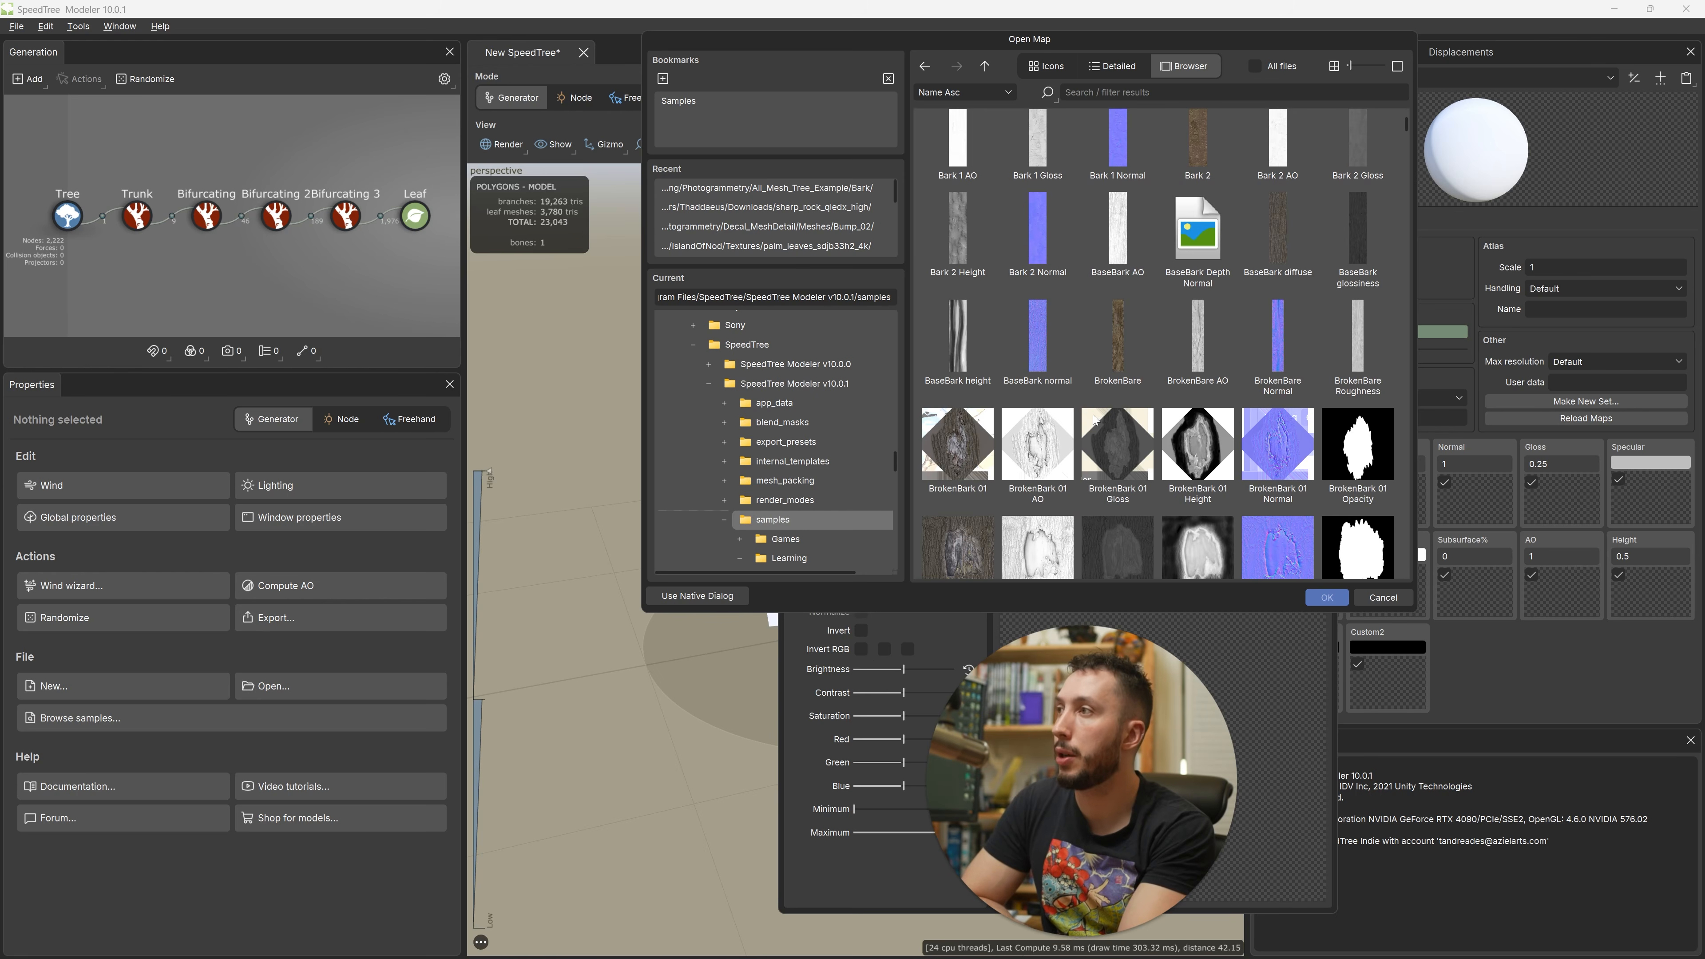
scroll(1095, 430, up, 1)
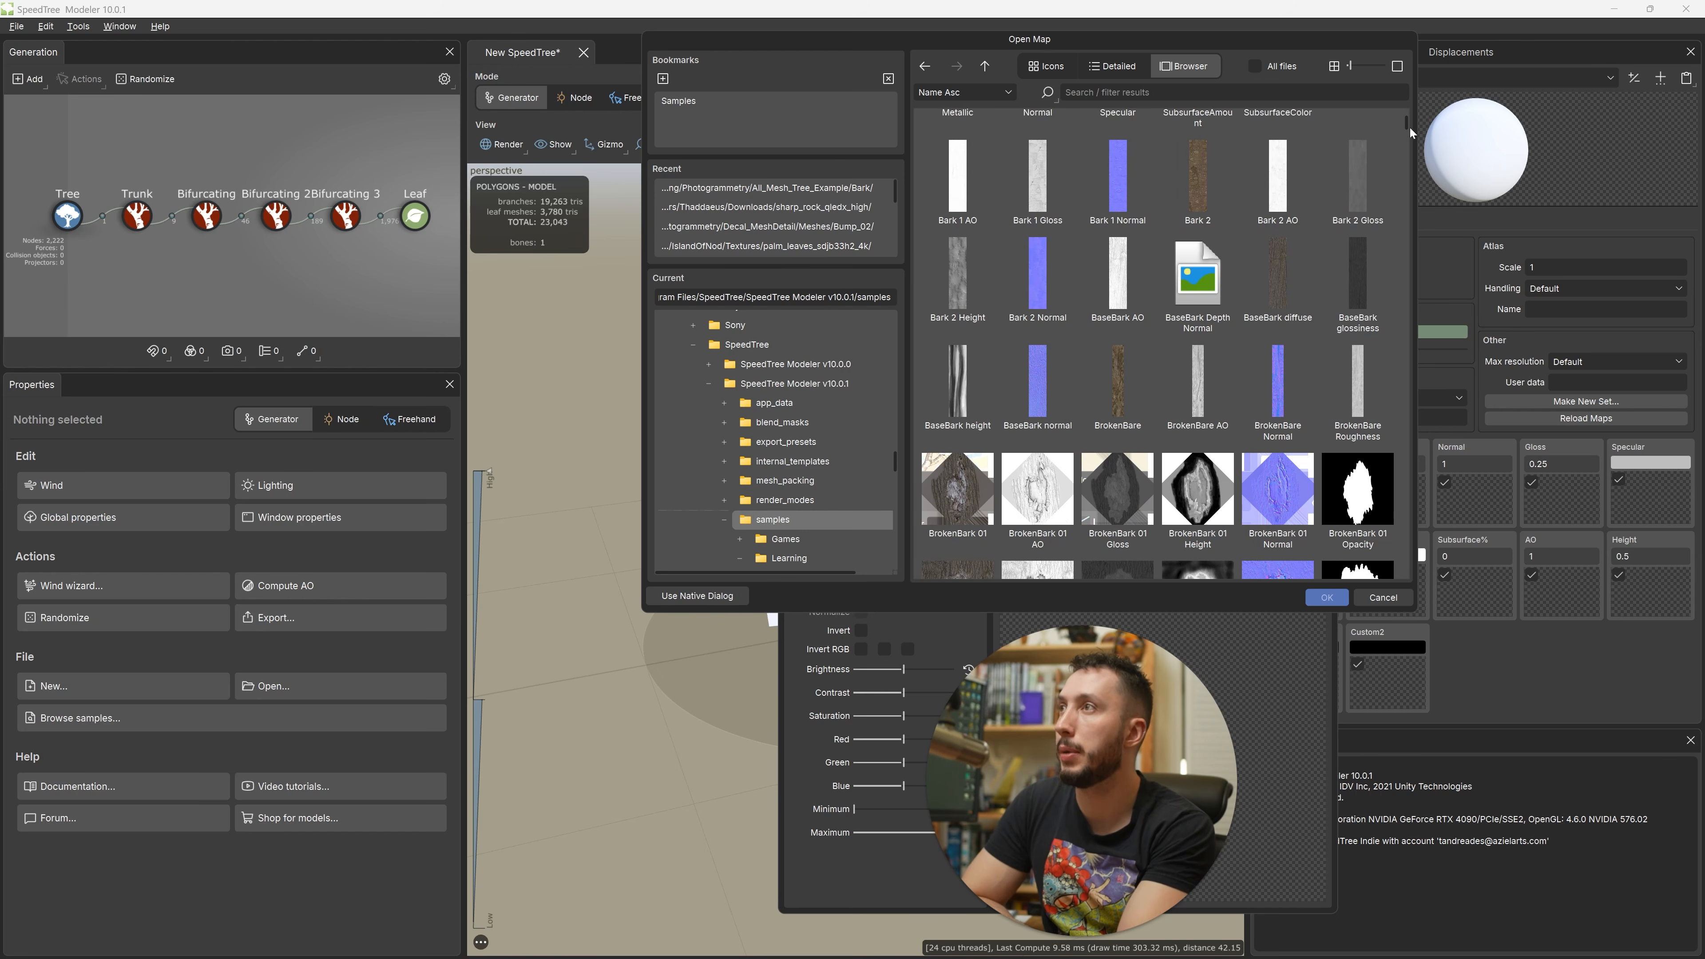
drag(1408, 127, 1408, 160)
click(960, 377)
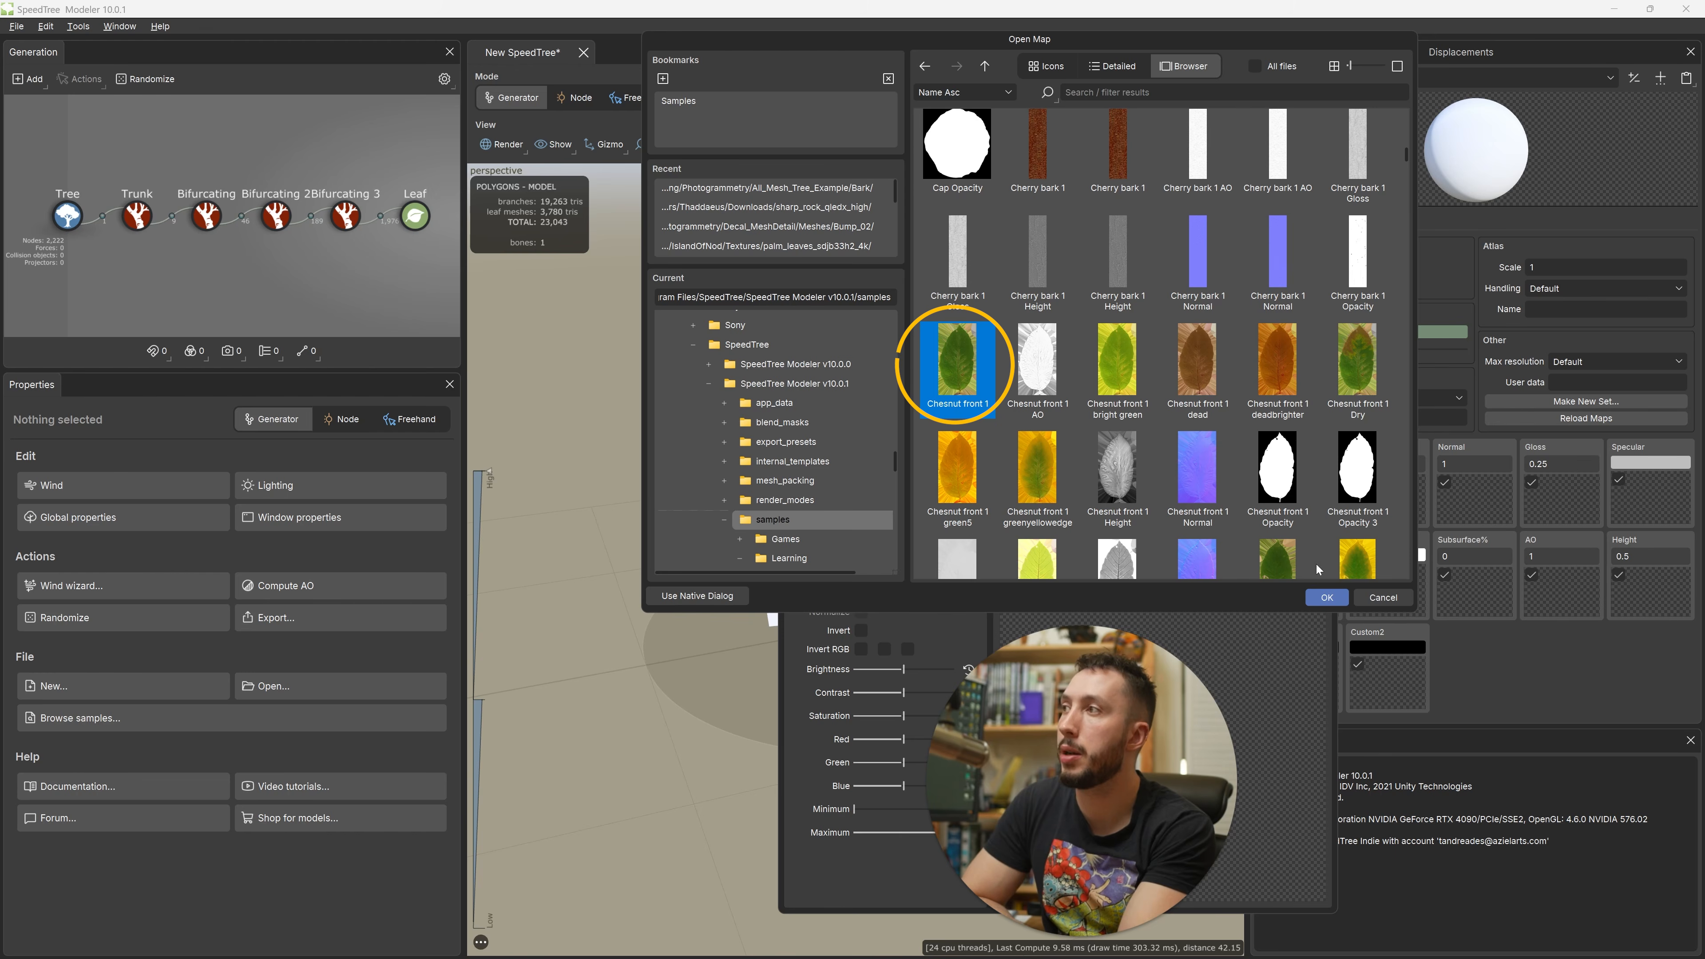
click(1324, 597)
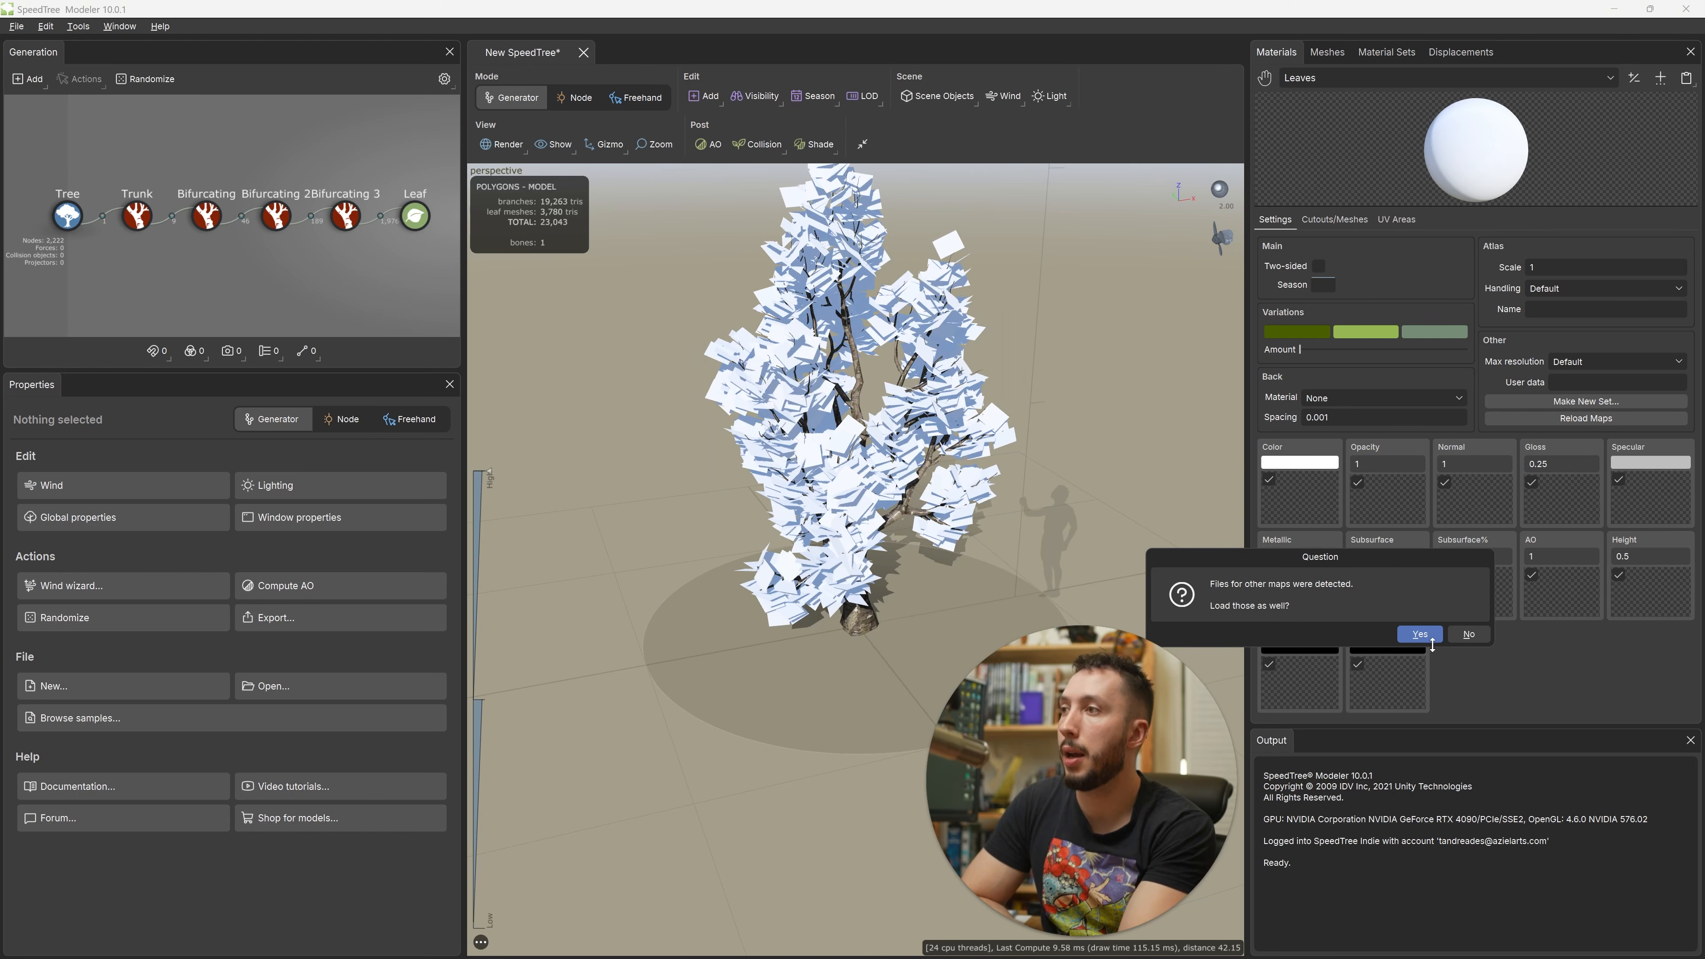
click(1419, 634)
Step: Reduce the Leaf generator's size to 0.67 and increase the number of leaves it generates
drag(857, 428, 872, 387)
scroll(867, 436, up, 5)
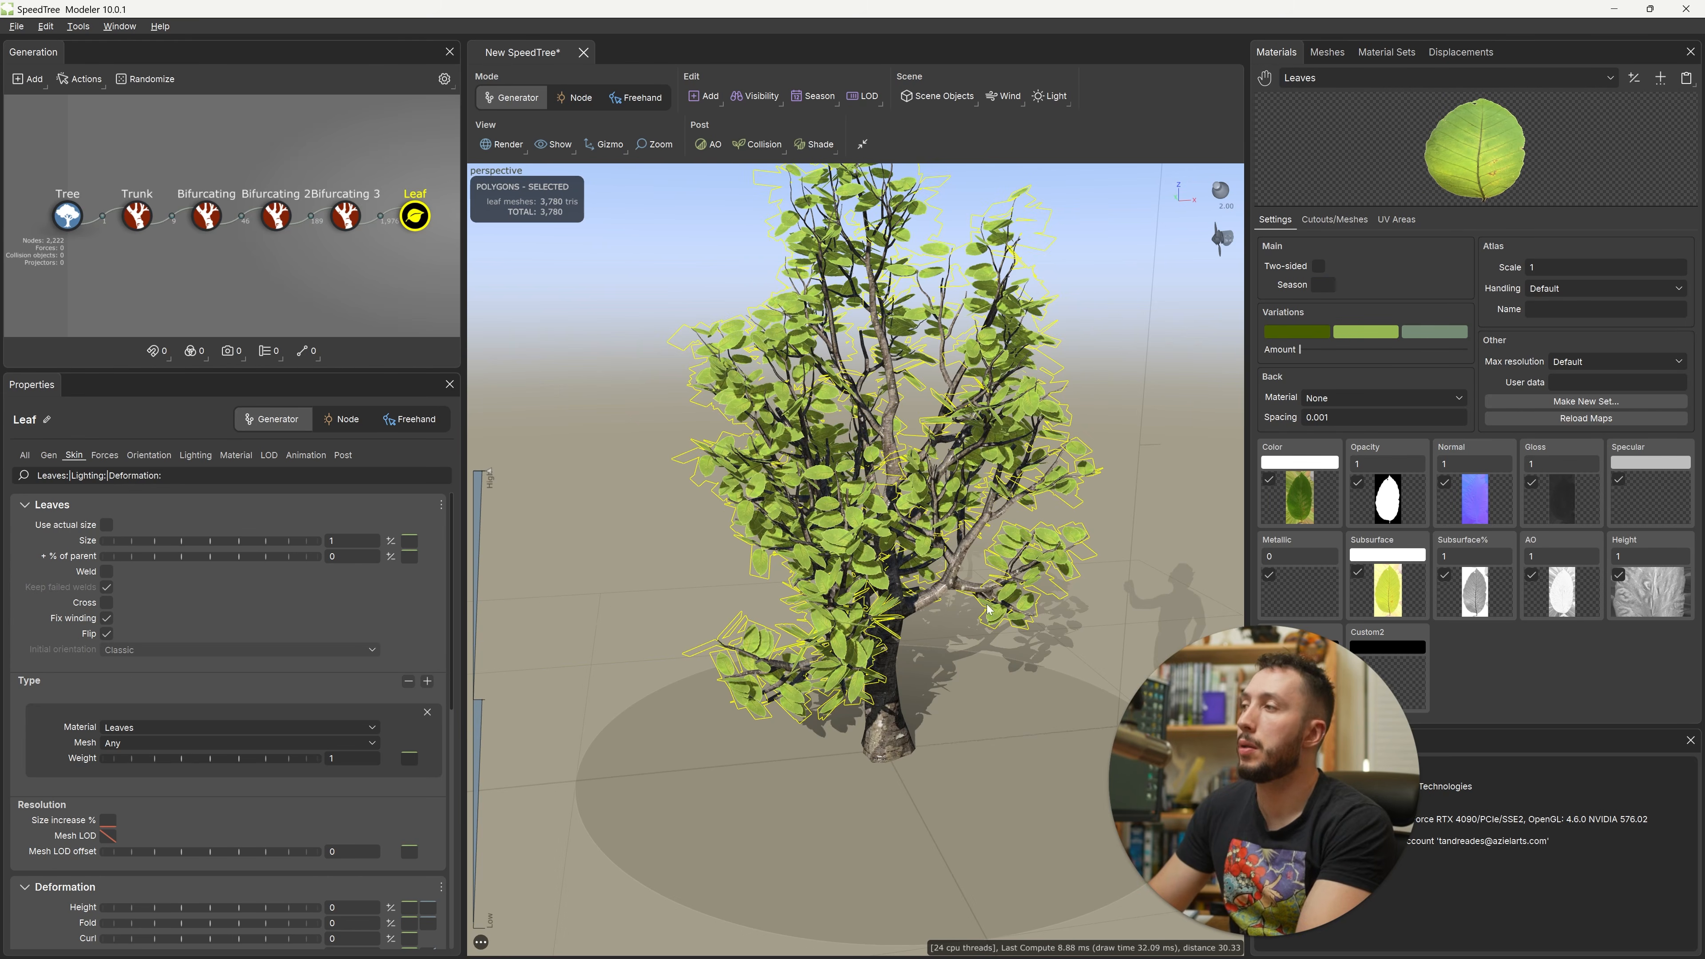
drag(987, 609, 884, 589)
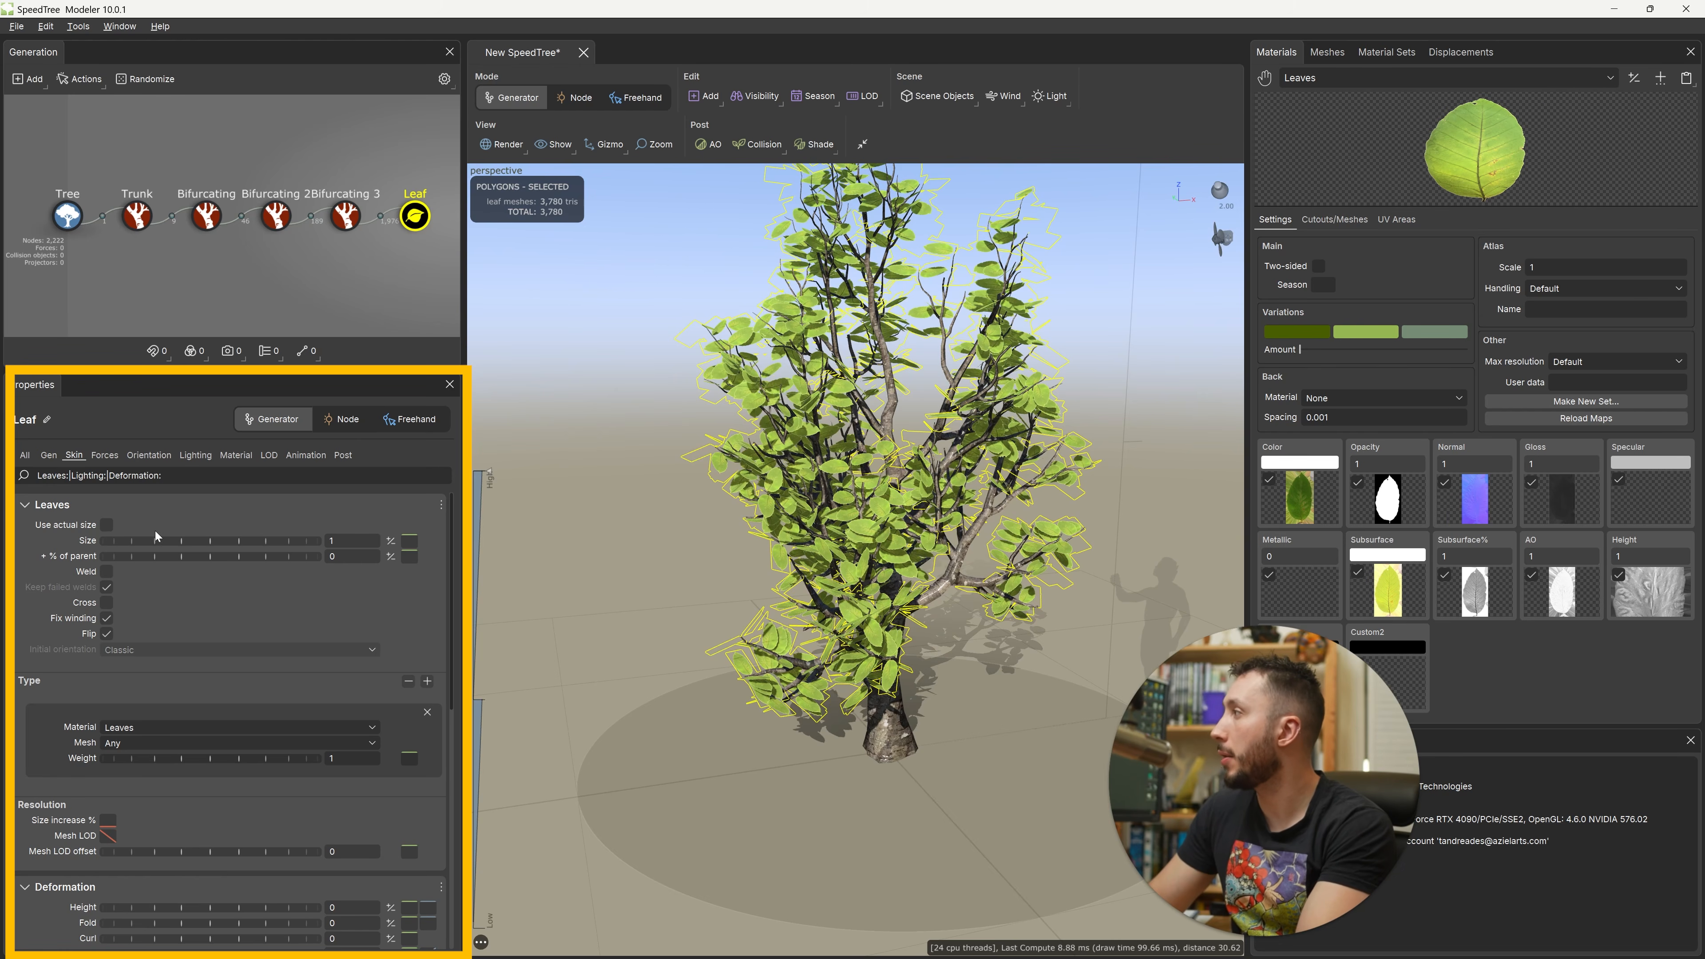
drag(188, 537, 307, 598)
click(48, 455)
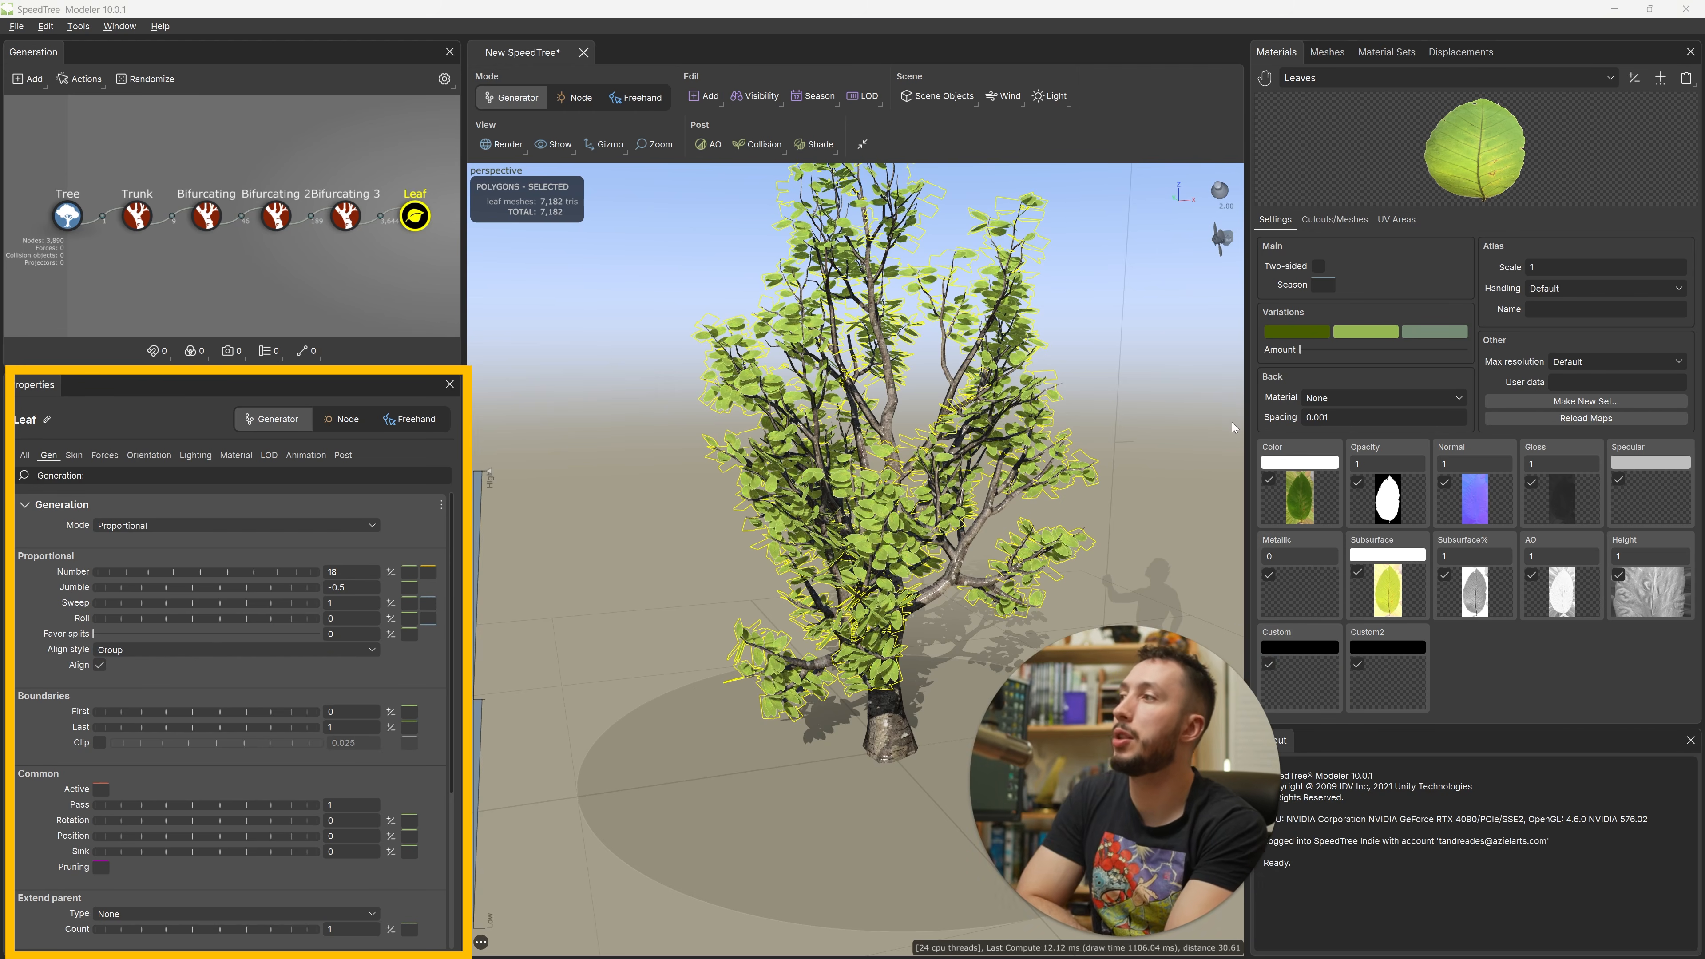
Step: Make the Leaves material two-sided and check the foliage from another angle
drag(998, 522, 1059, 543)
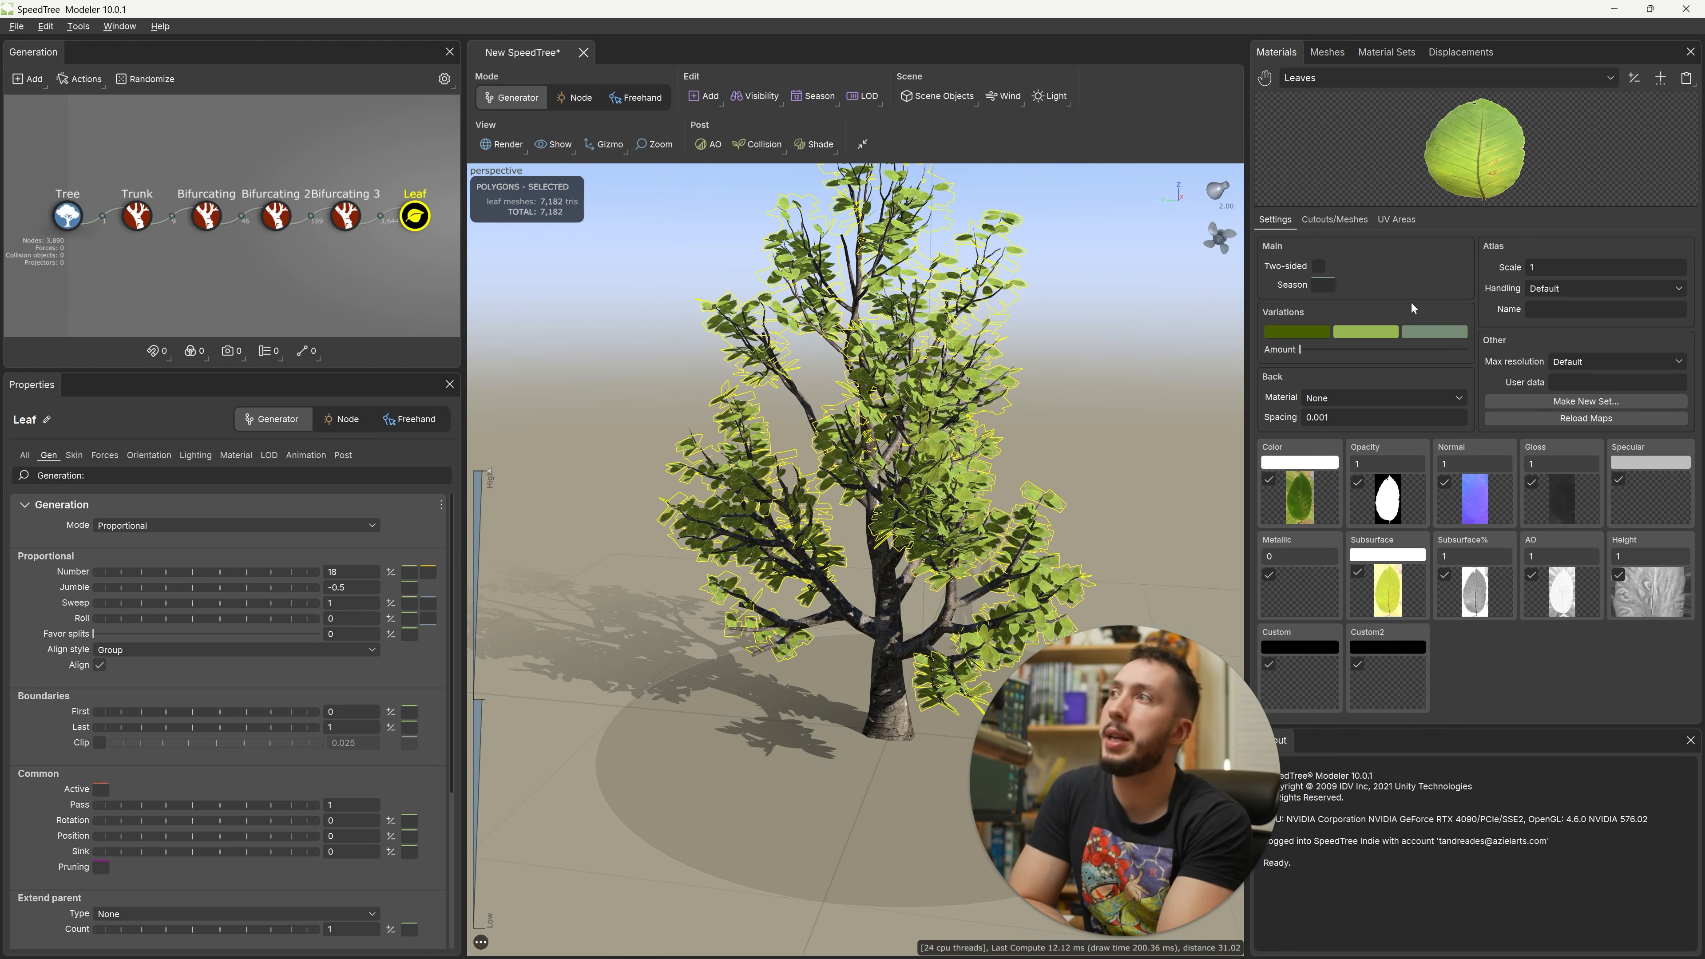
click(1319, 267)
drag(985, 412, 956, 441)
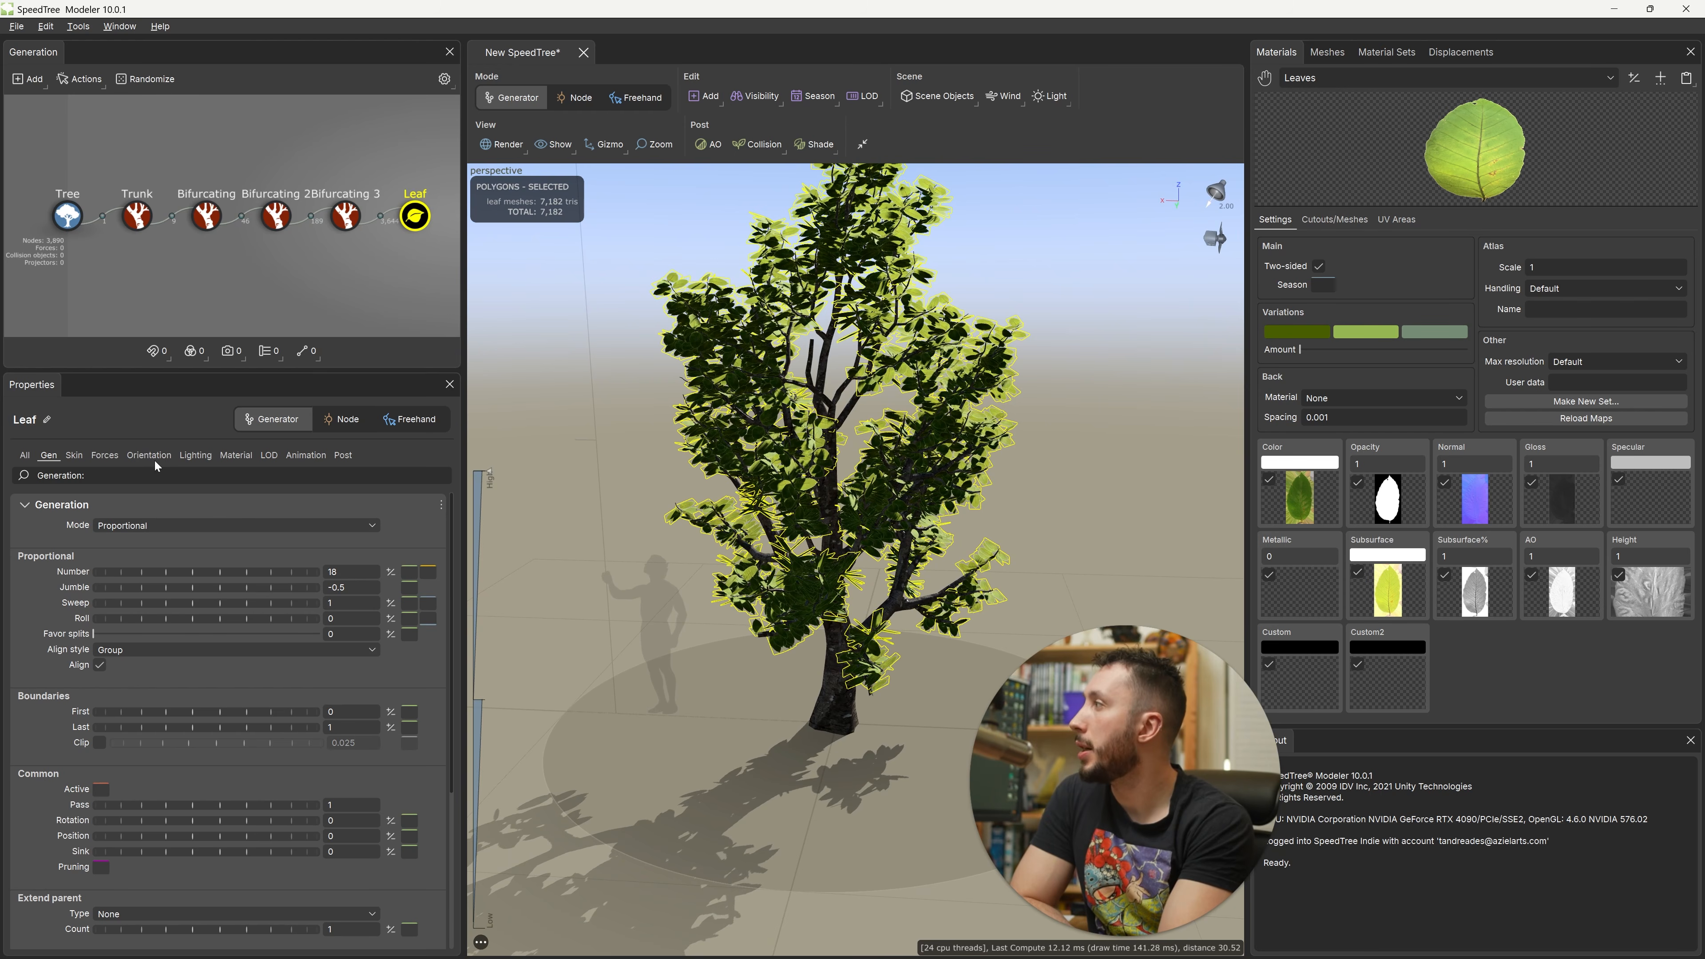
Step: Set the Leaf generator's local orientation to Sky influence 0, Fold 0.062, Align 0.598 and Face -0.116
click(149, 455)
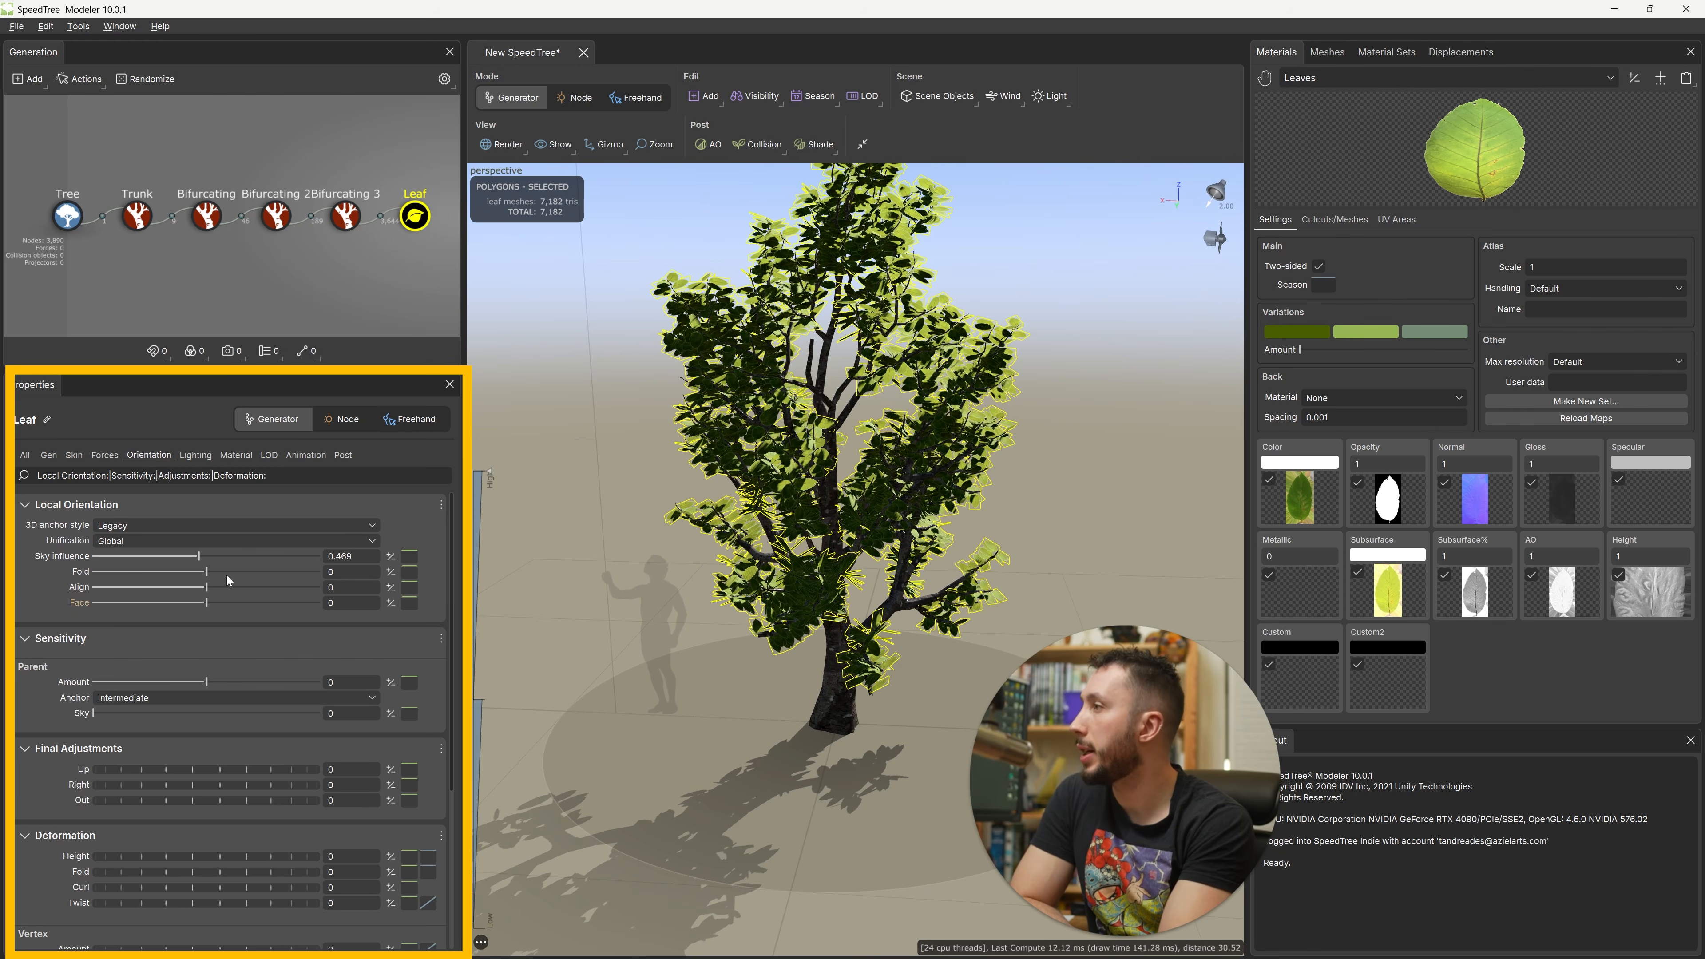
click(1042, 419)
drag(1042, 418, 997, 448)
click(414, 215)
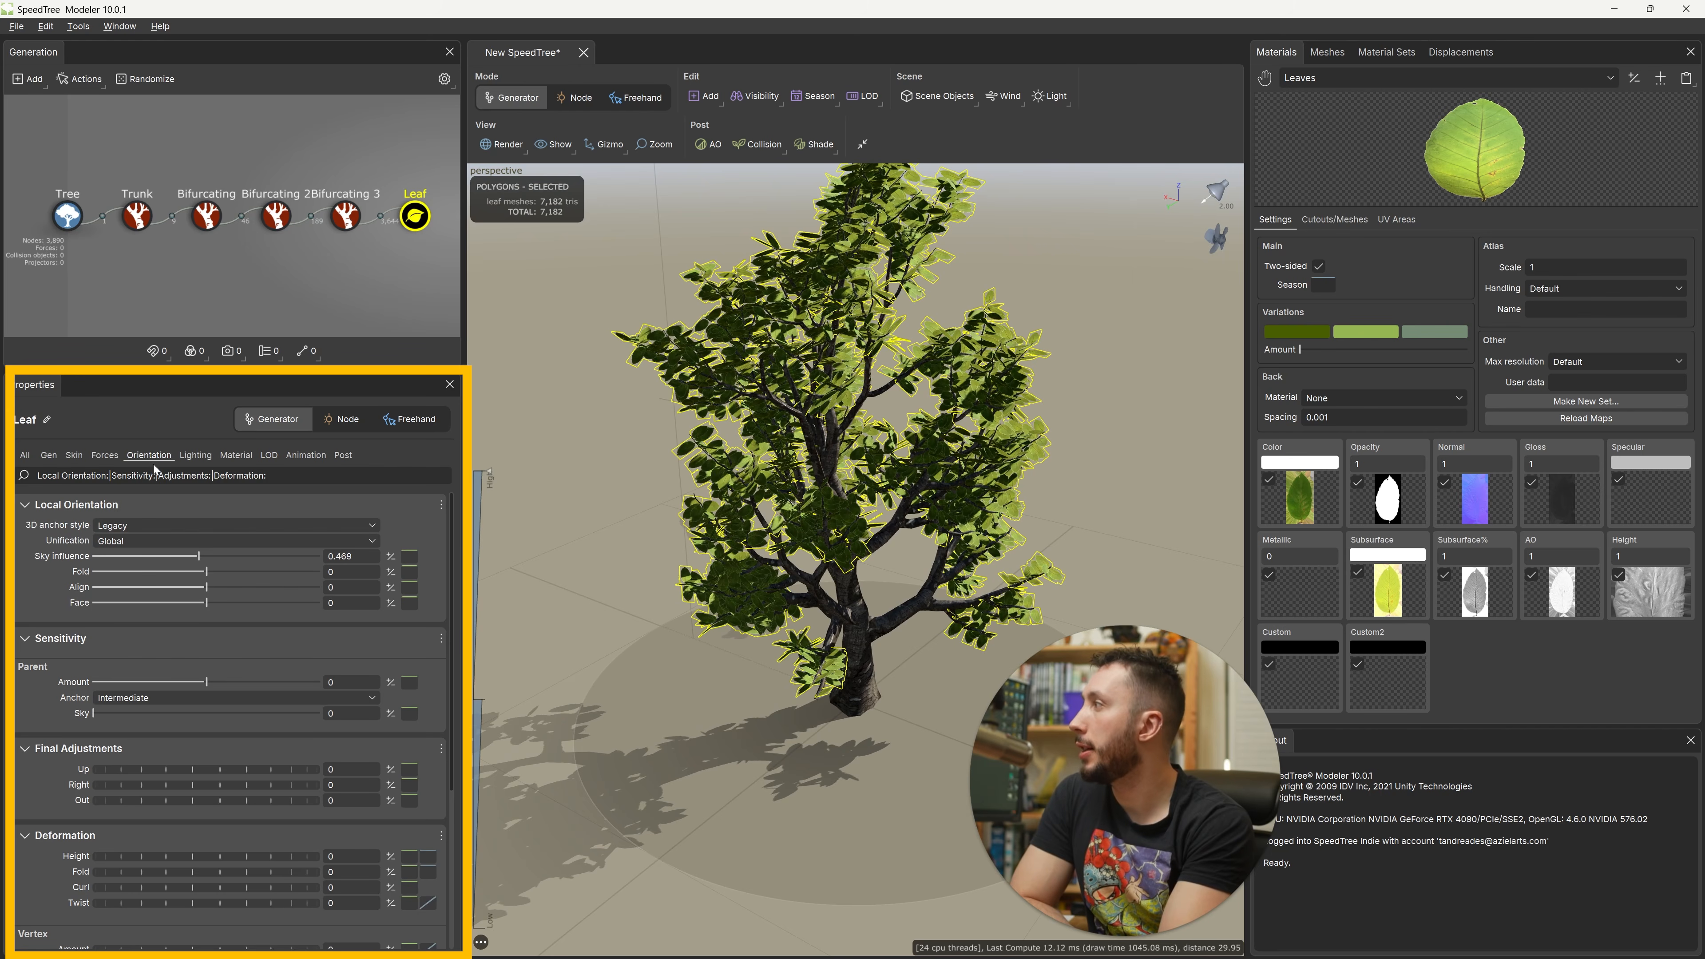
drag(206, 587, 217, 548)
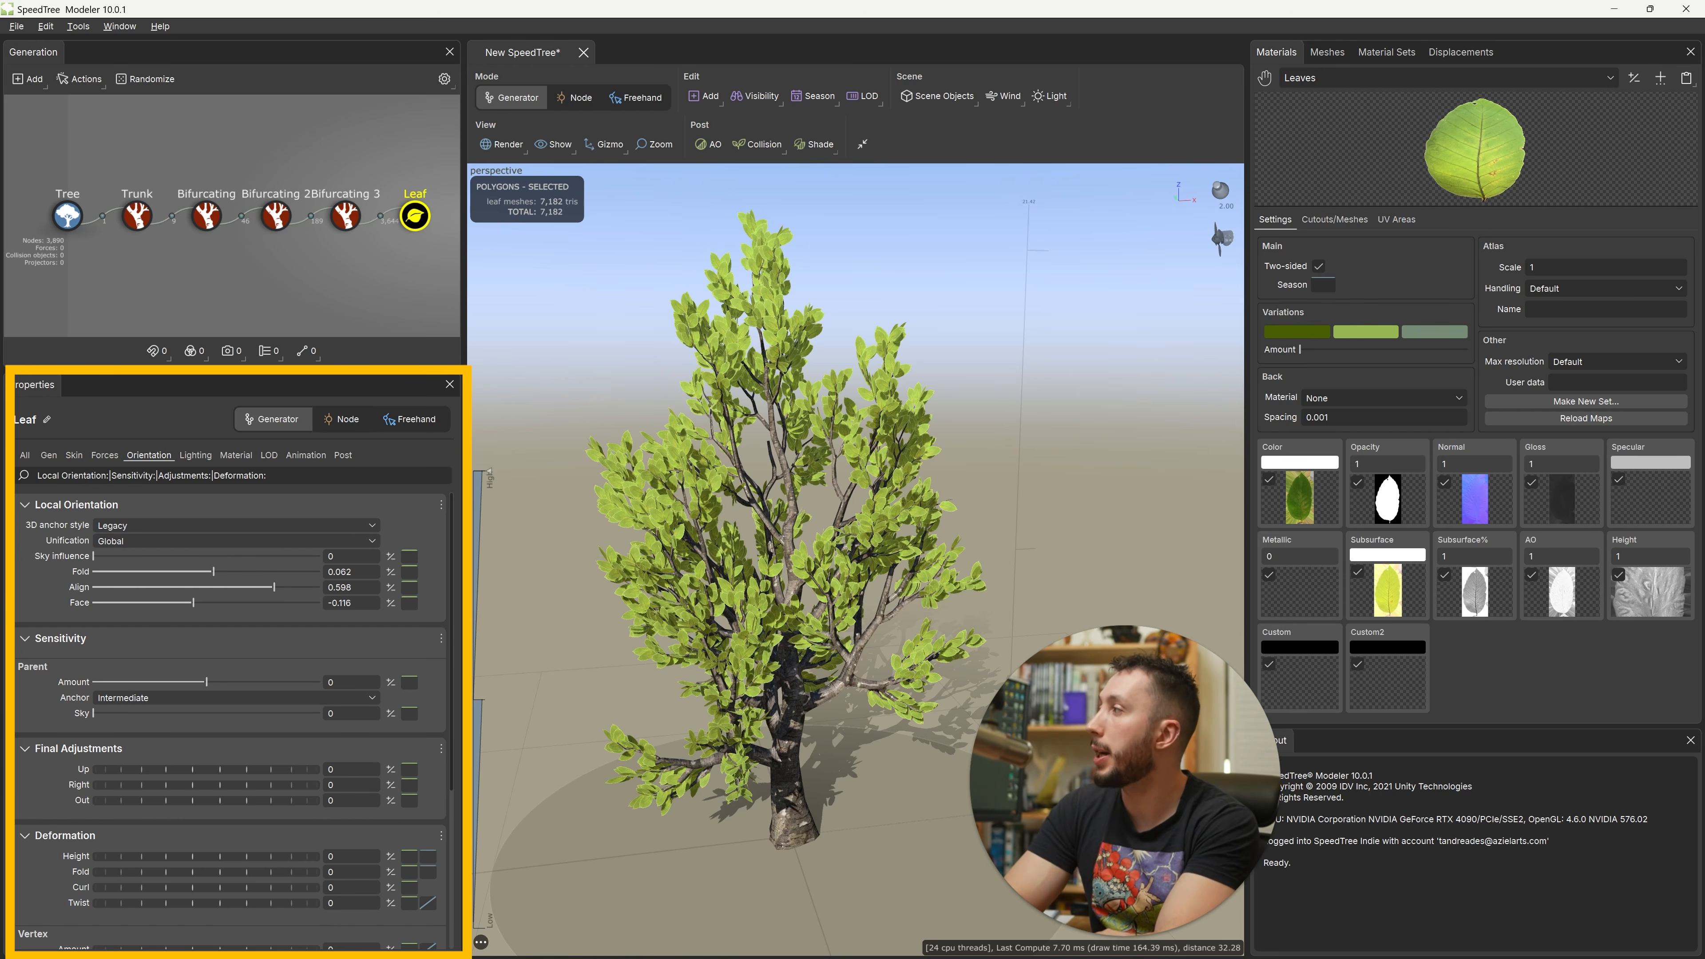
Step: Set the variance of the Leaf generator's size to 0.8
click(74, 456)
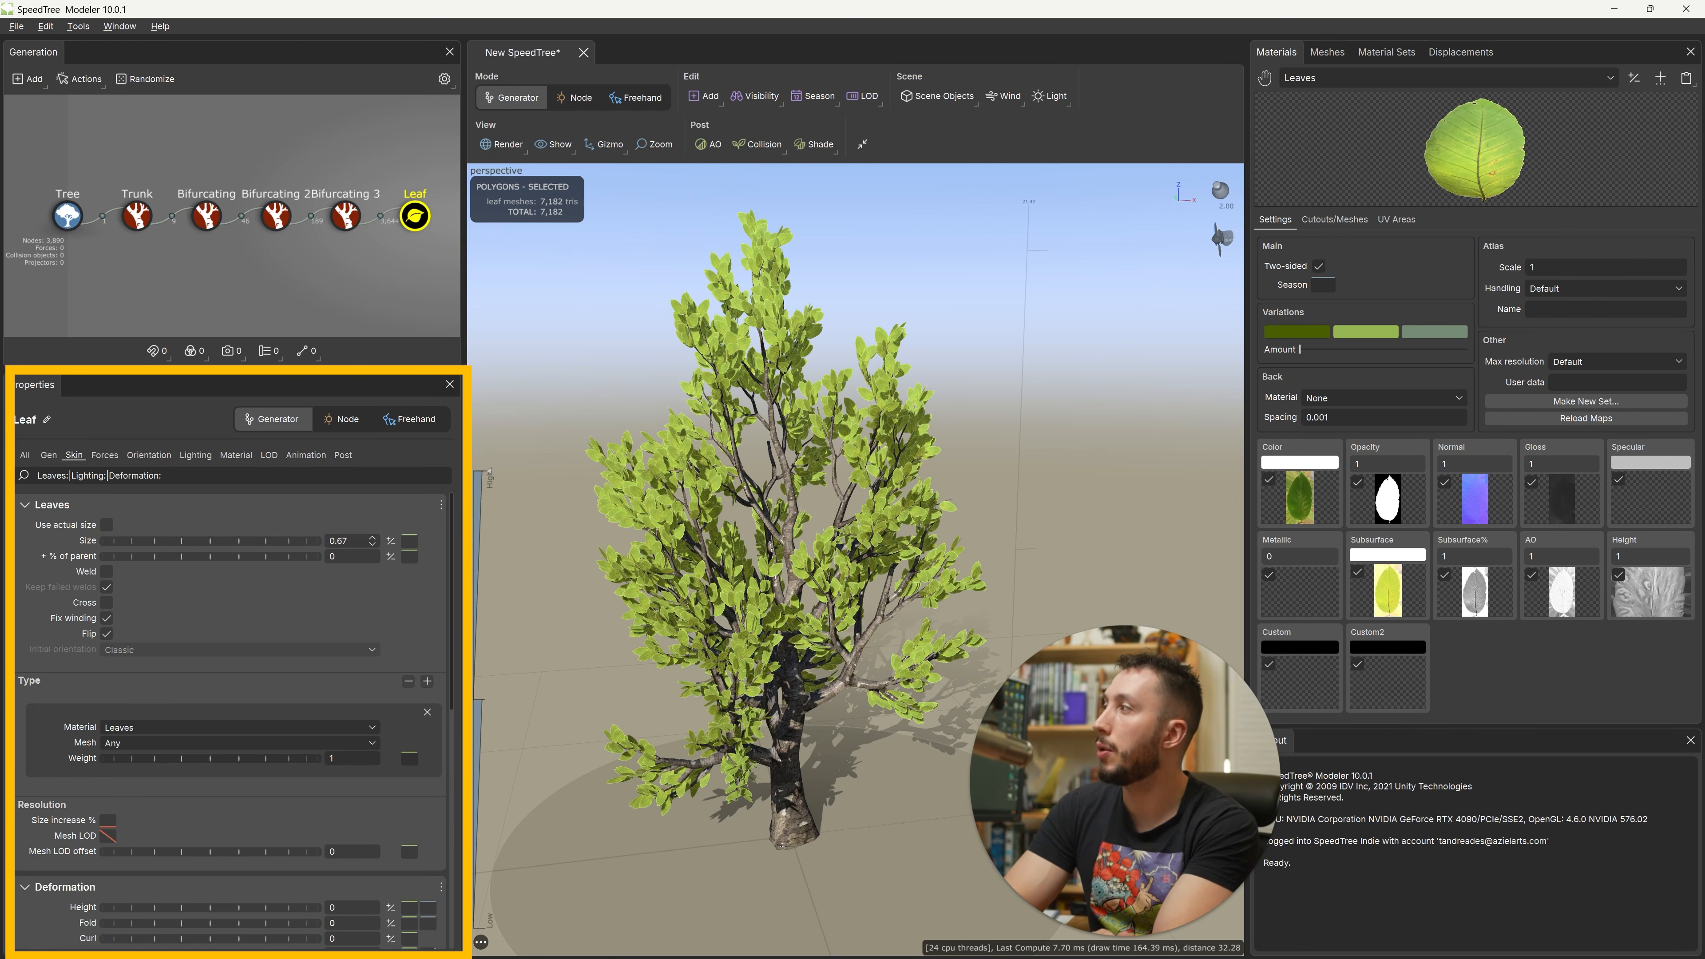
click(411, 541)
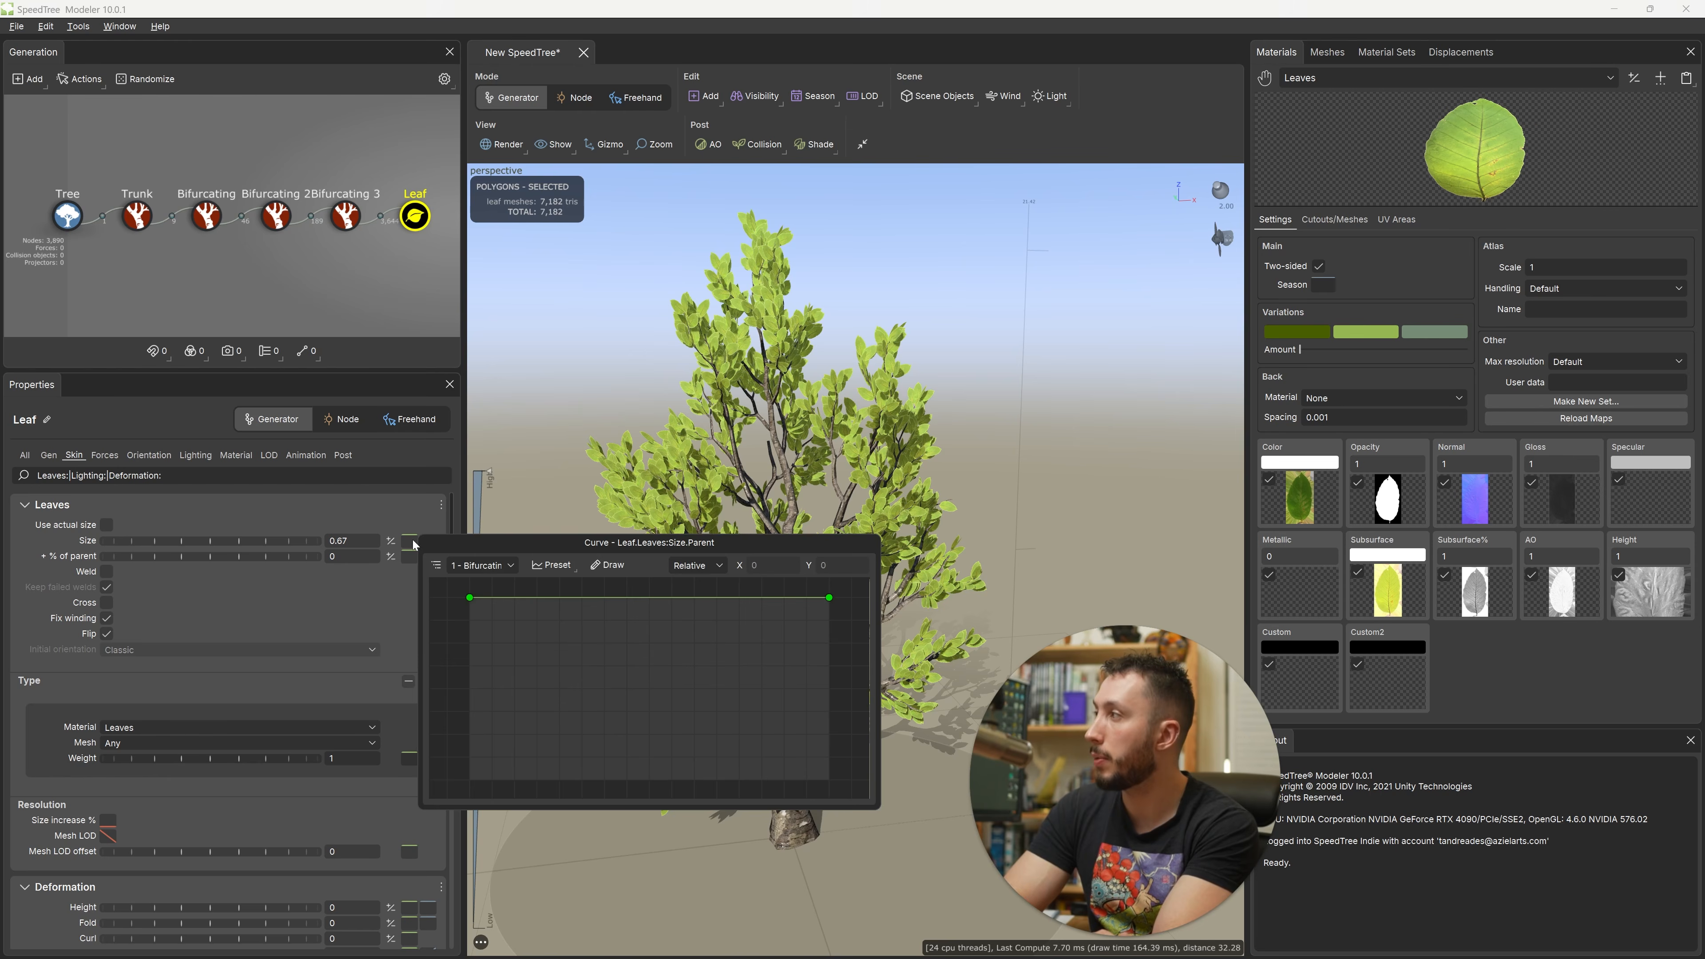
click(435, 461)
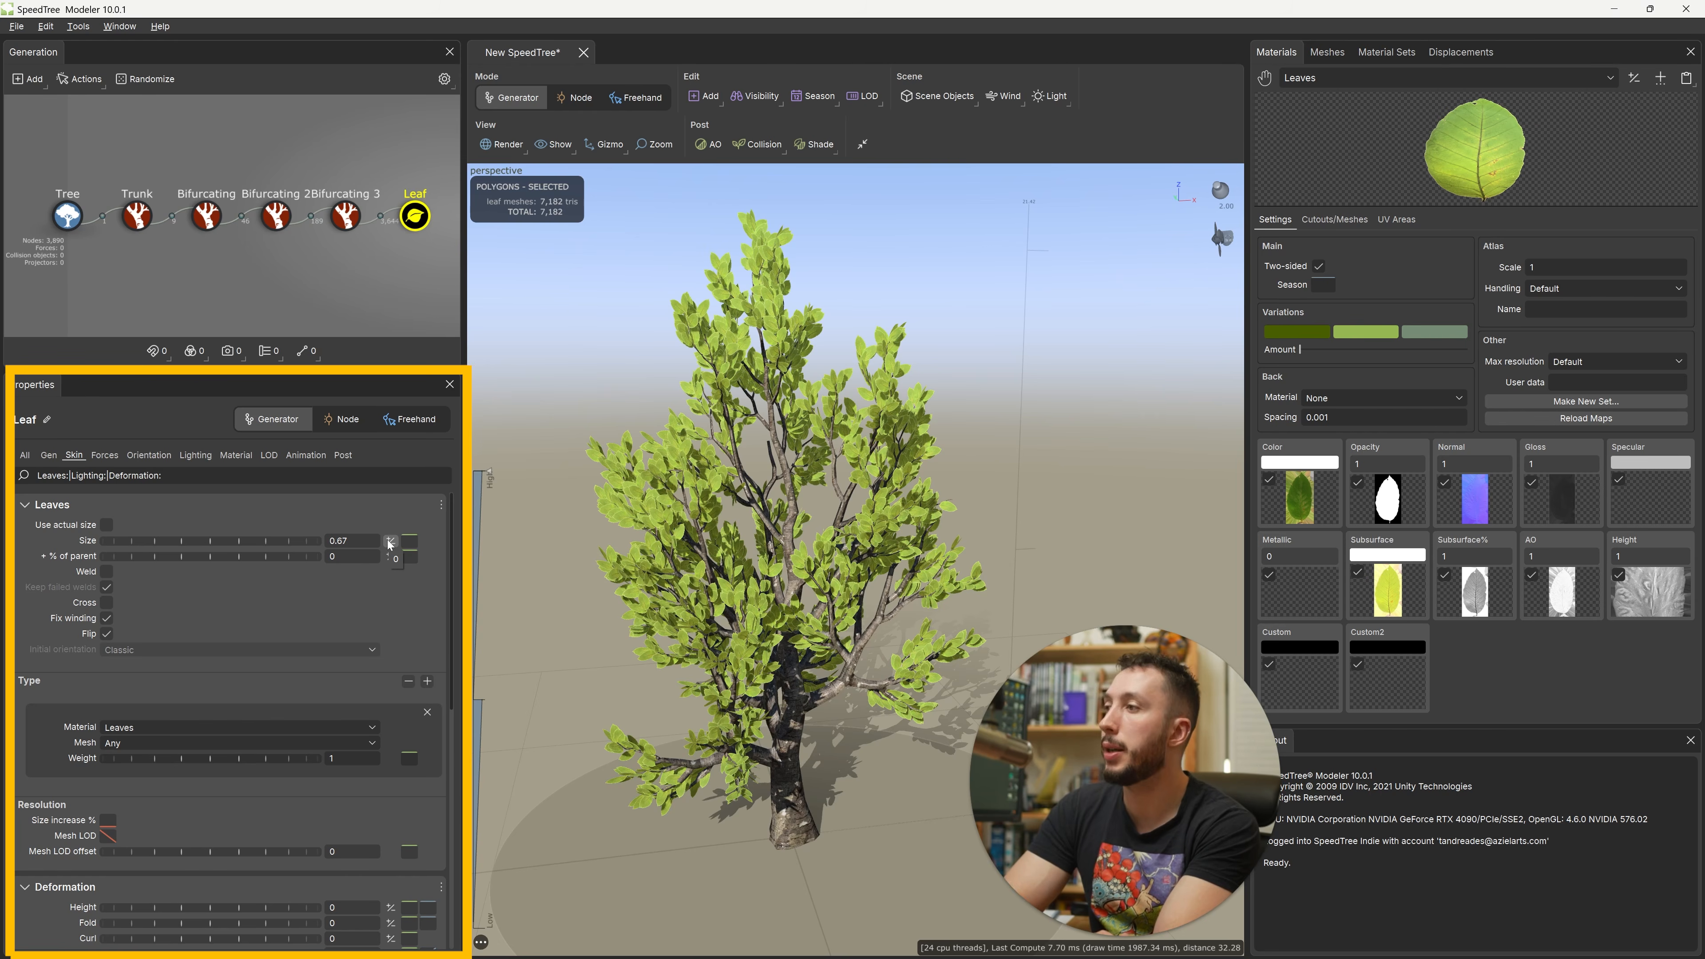
click(390, 541)
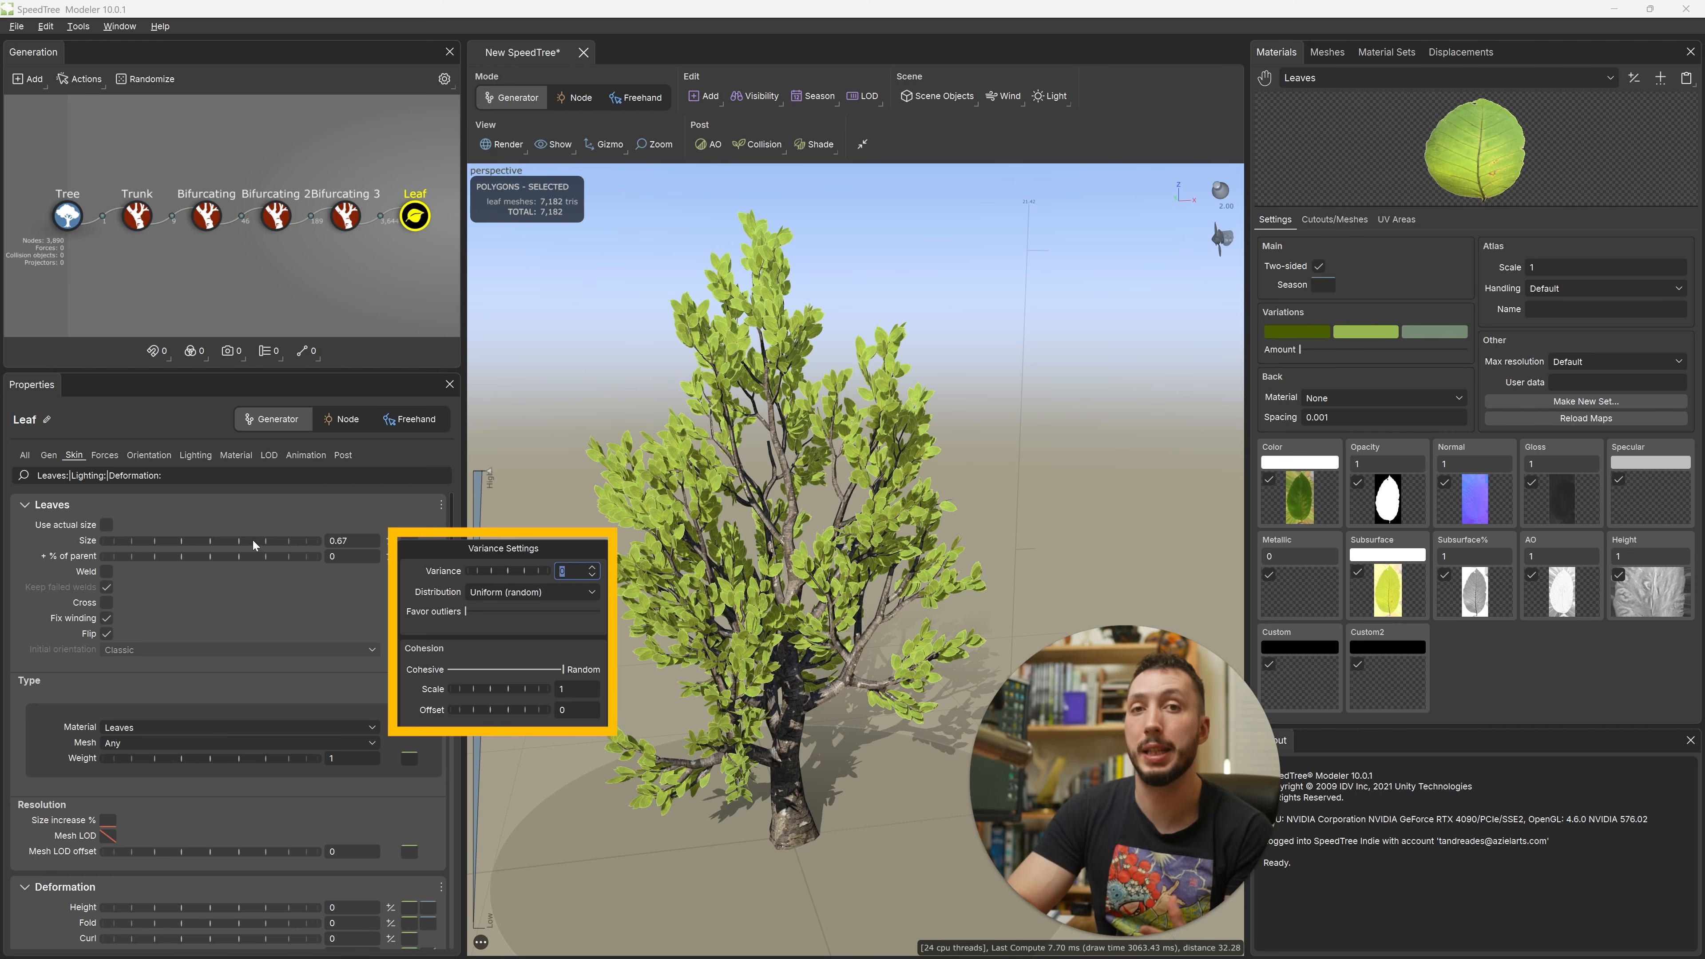
drag(491, 572, 881, 577)
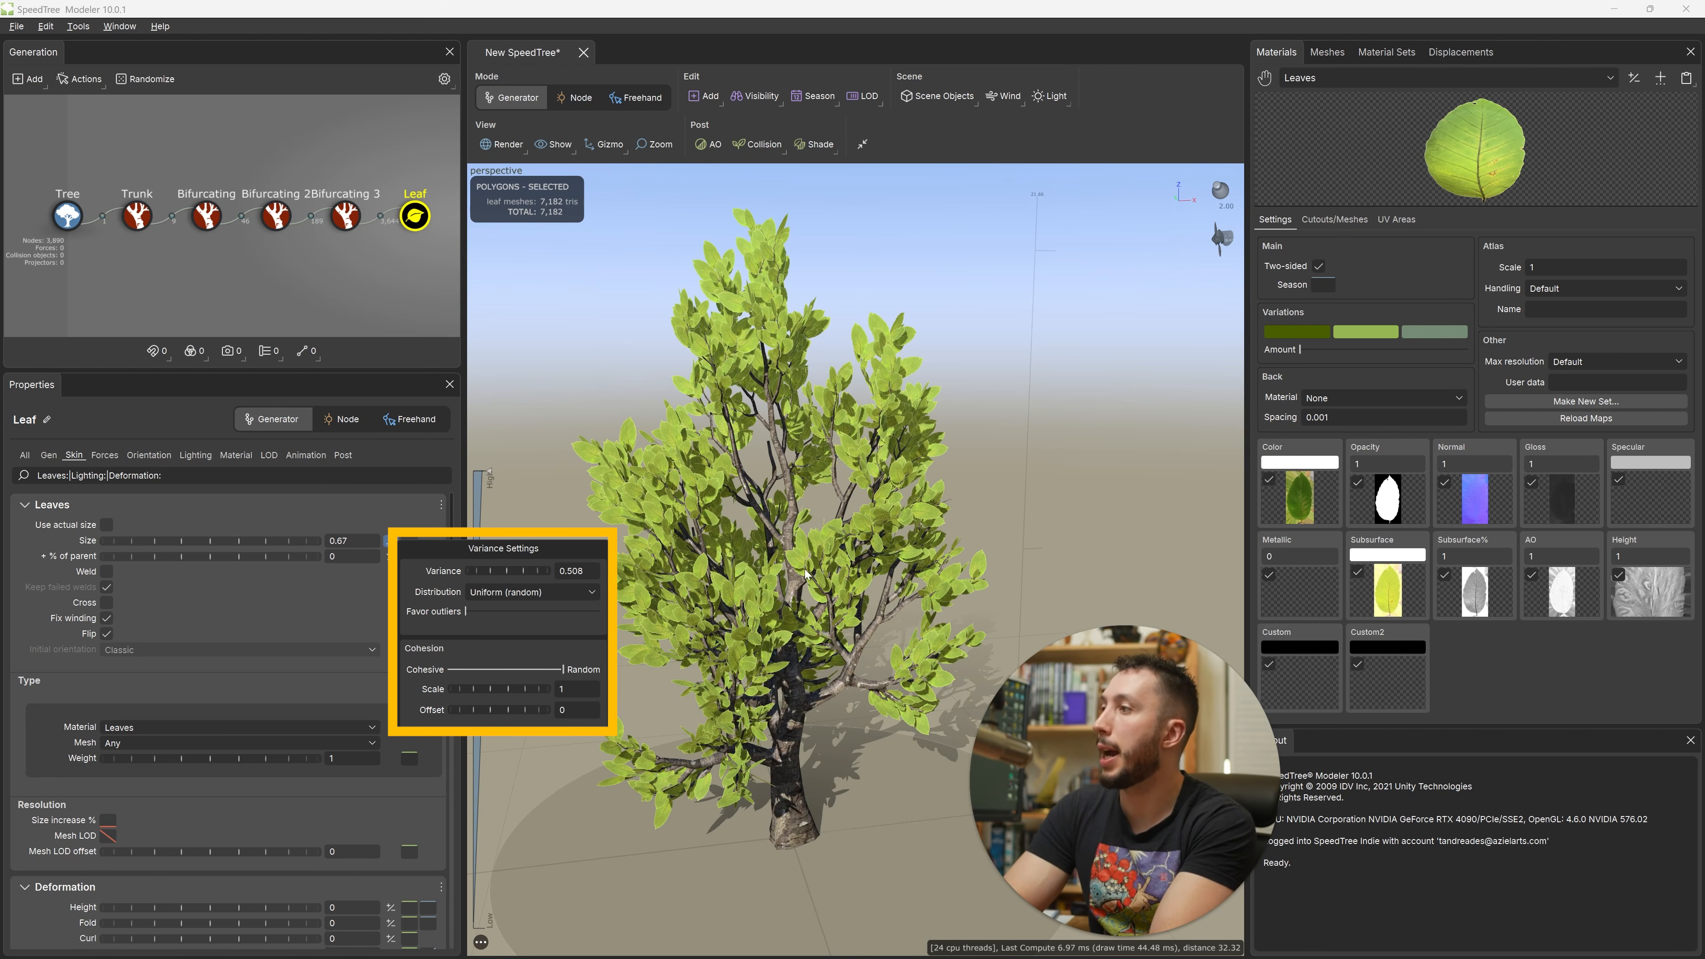
drag(498, 572, 682, 570)
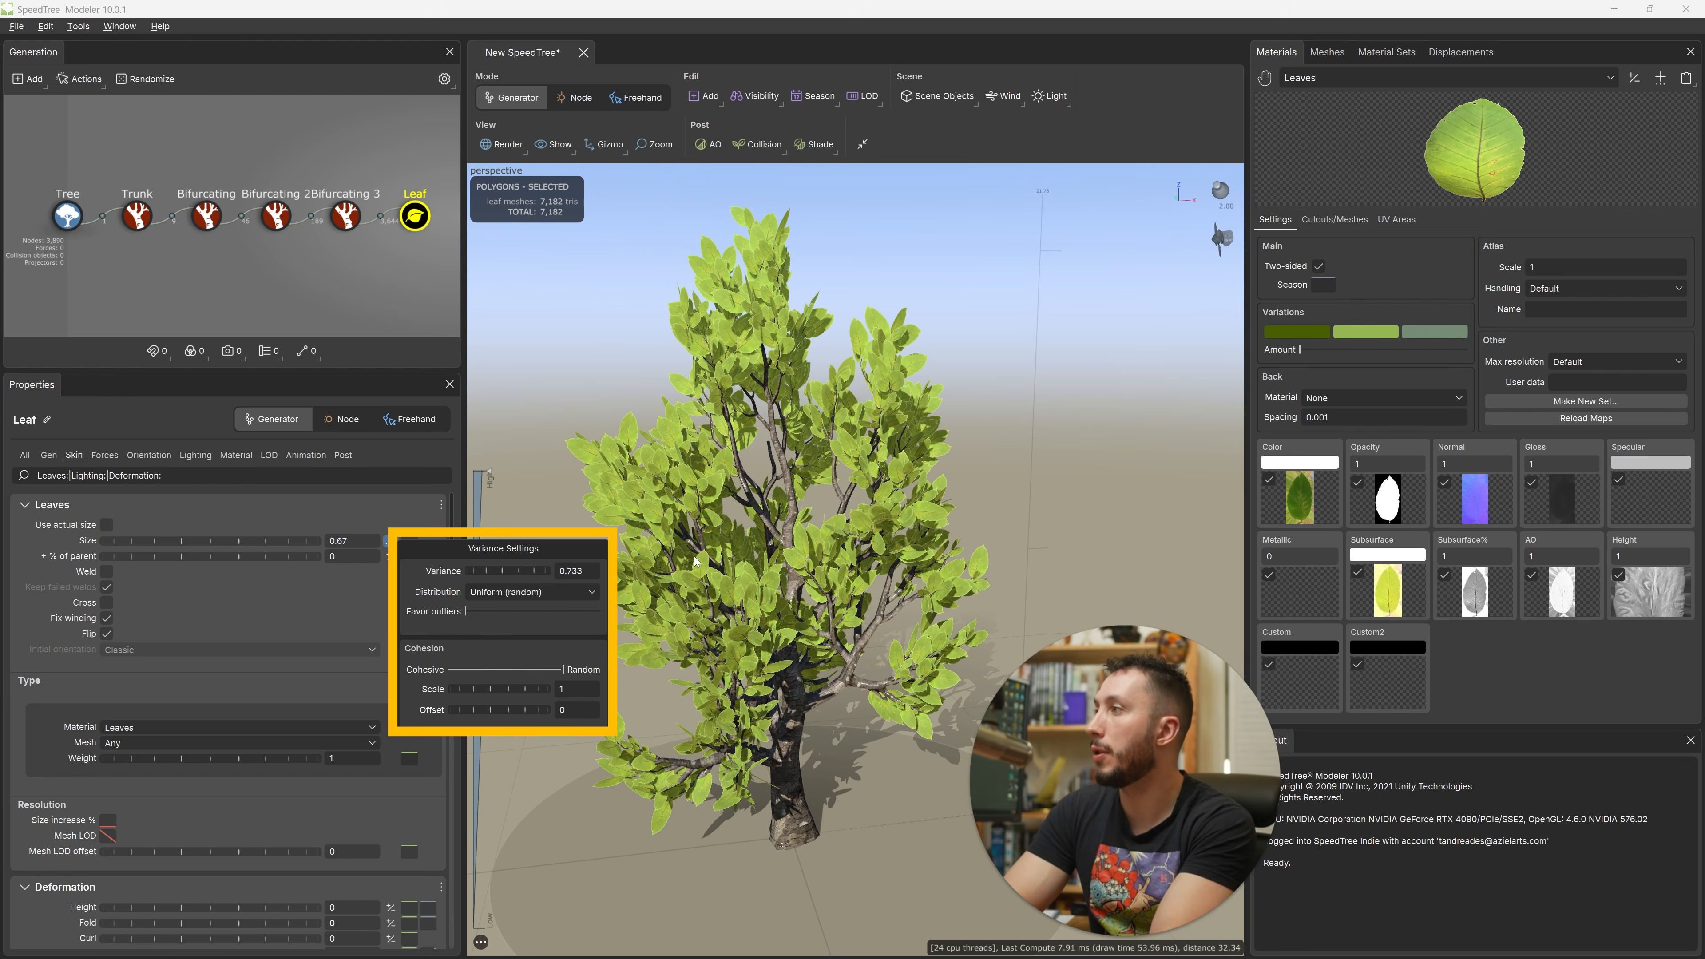
double_click(572, 571)
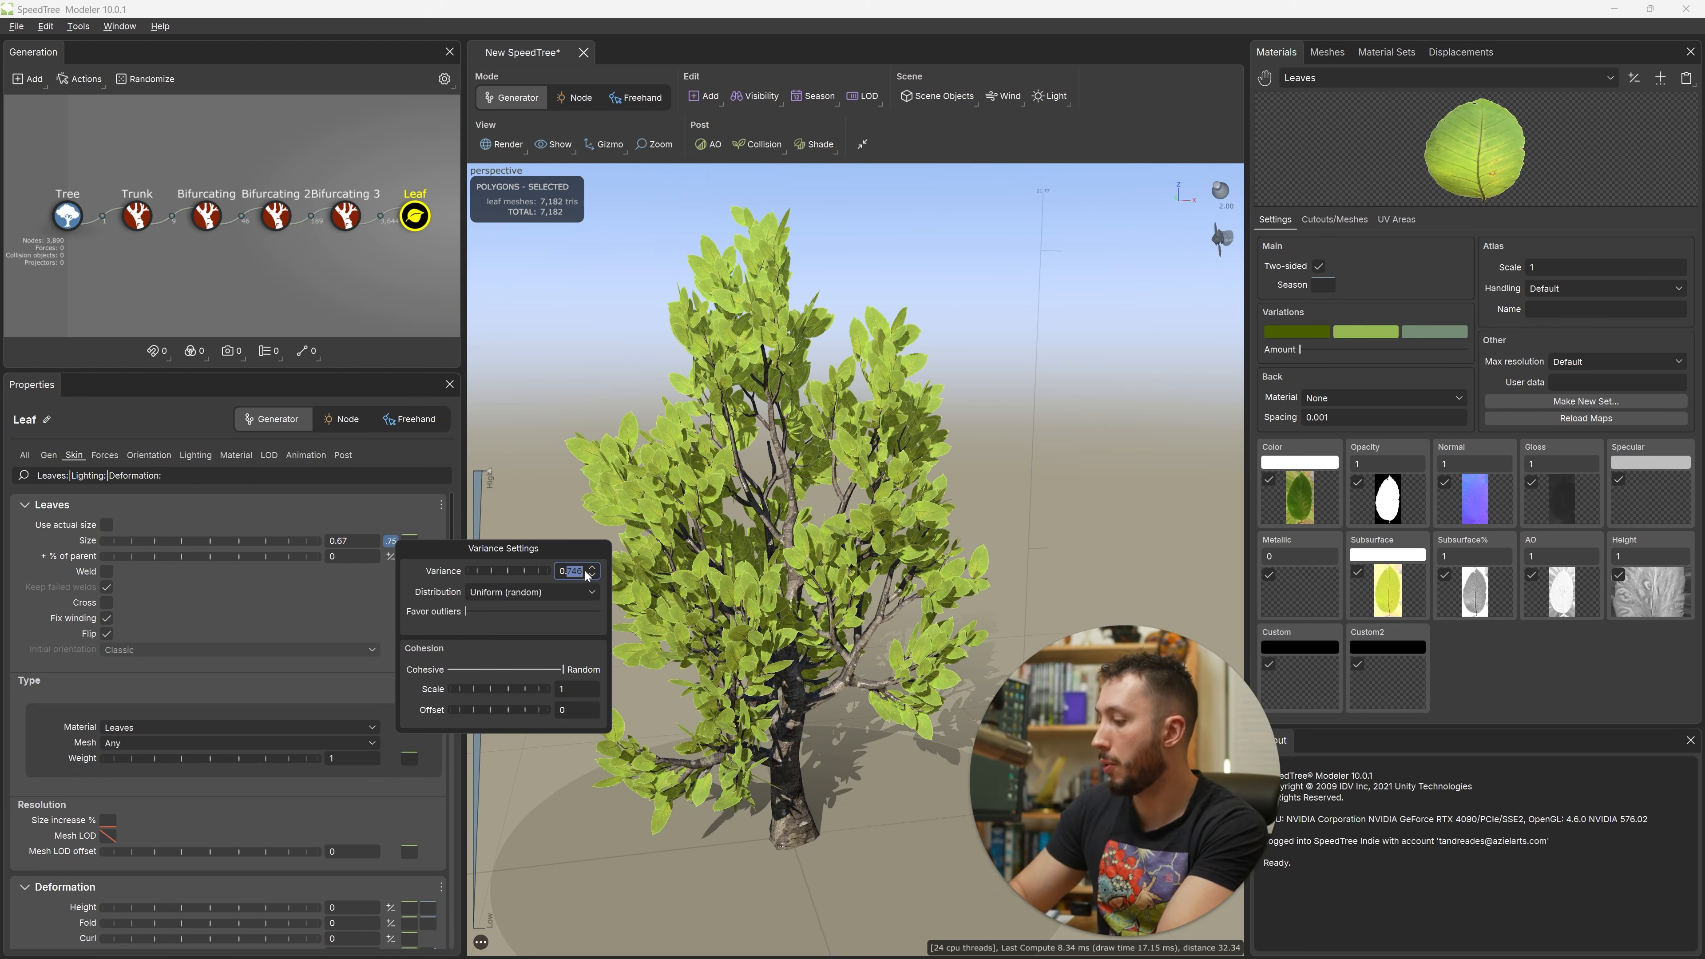
text(8)
key(Return)
Step: Reduce the Leaf generator's overall size a little further and check the foliage up close and from a distance
drag(221, 545, 187, 549)
drag(825, 524, 906, 537)
scroll(820, 538, up, 3)
scroll(819, 538, down, 5)
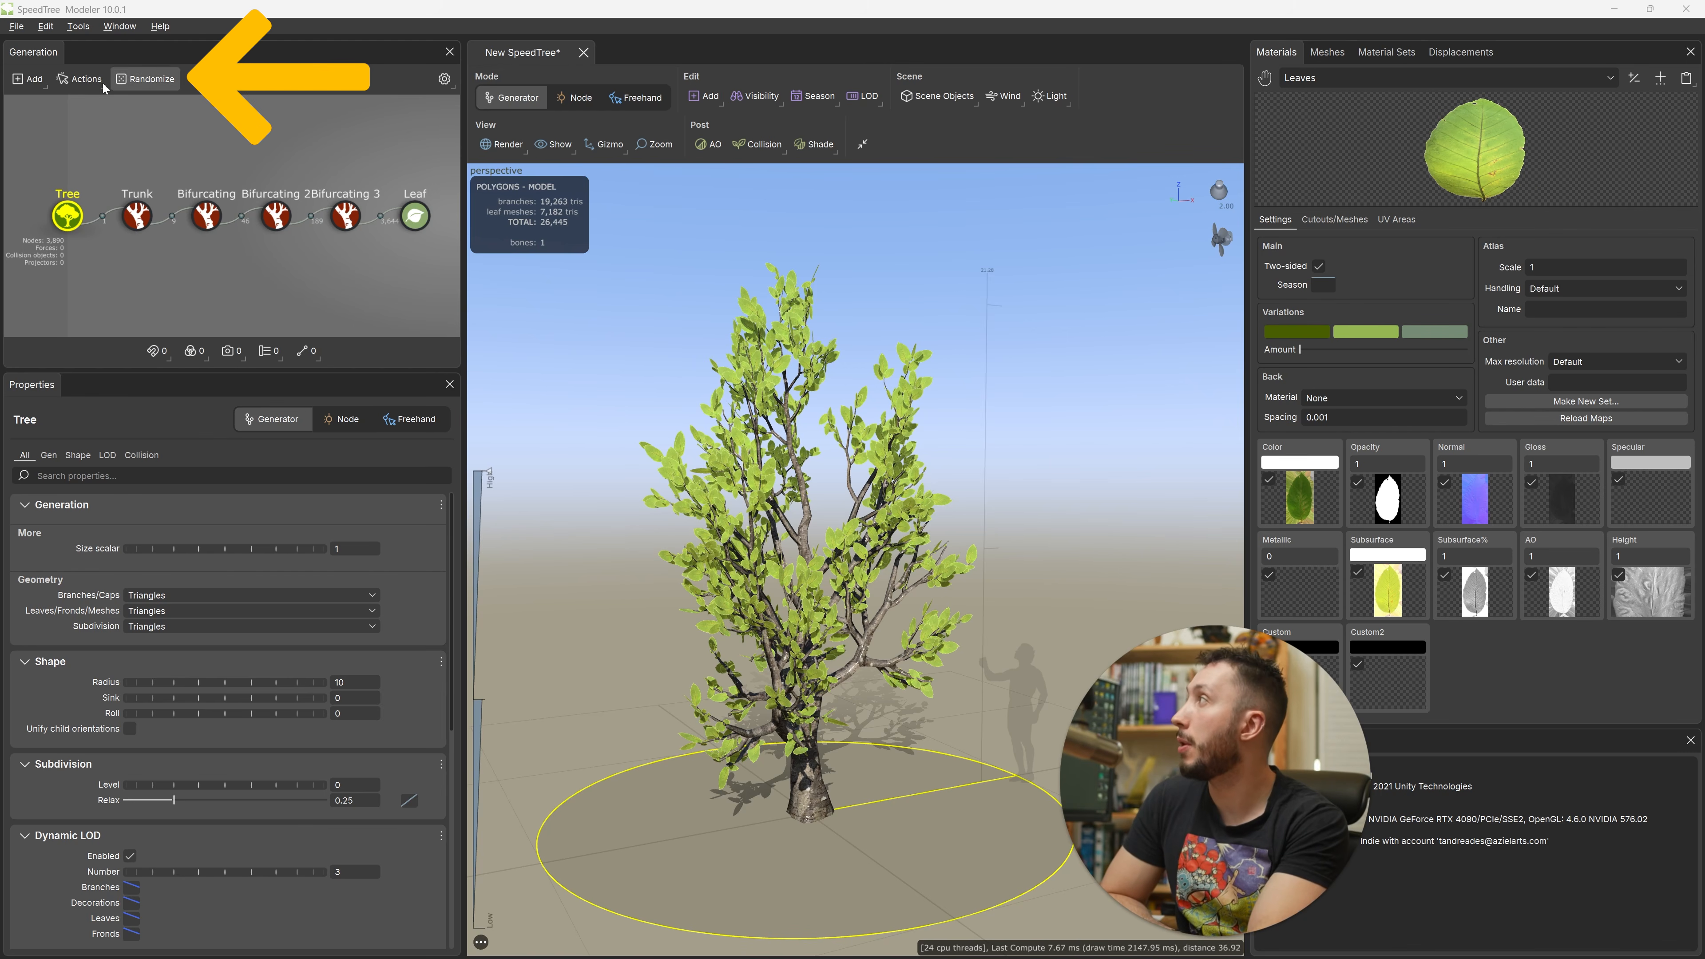
Step: Deselect the generators and switch the tree's wind mode to Games
click(257, 153)
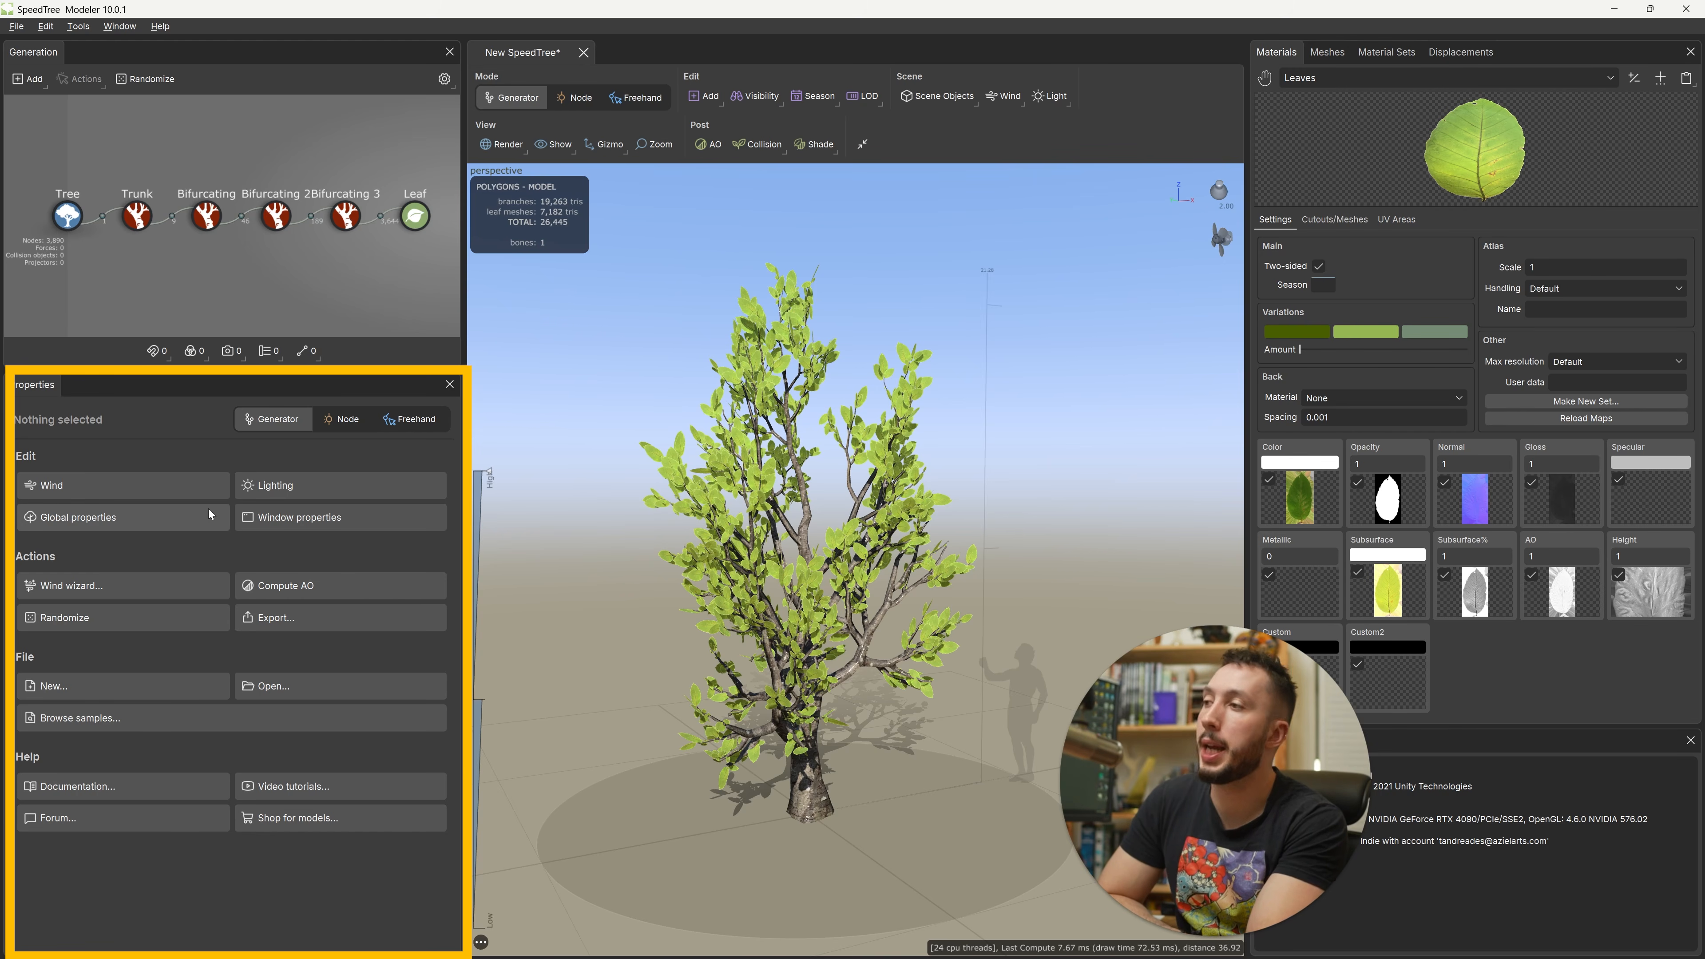
click(82, 487)
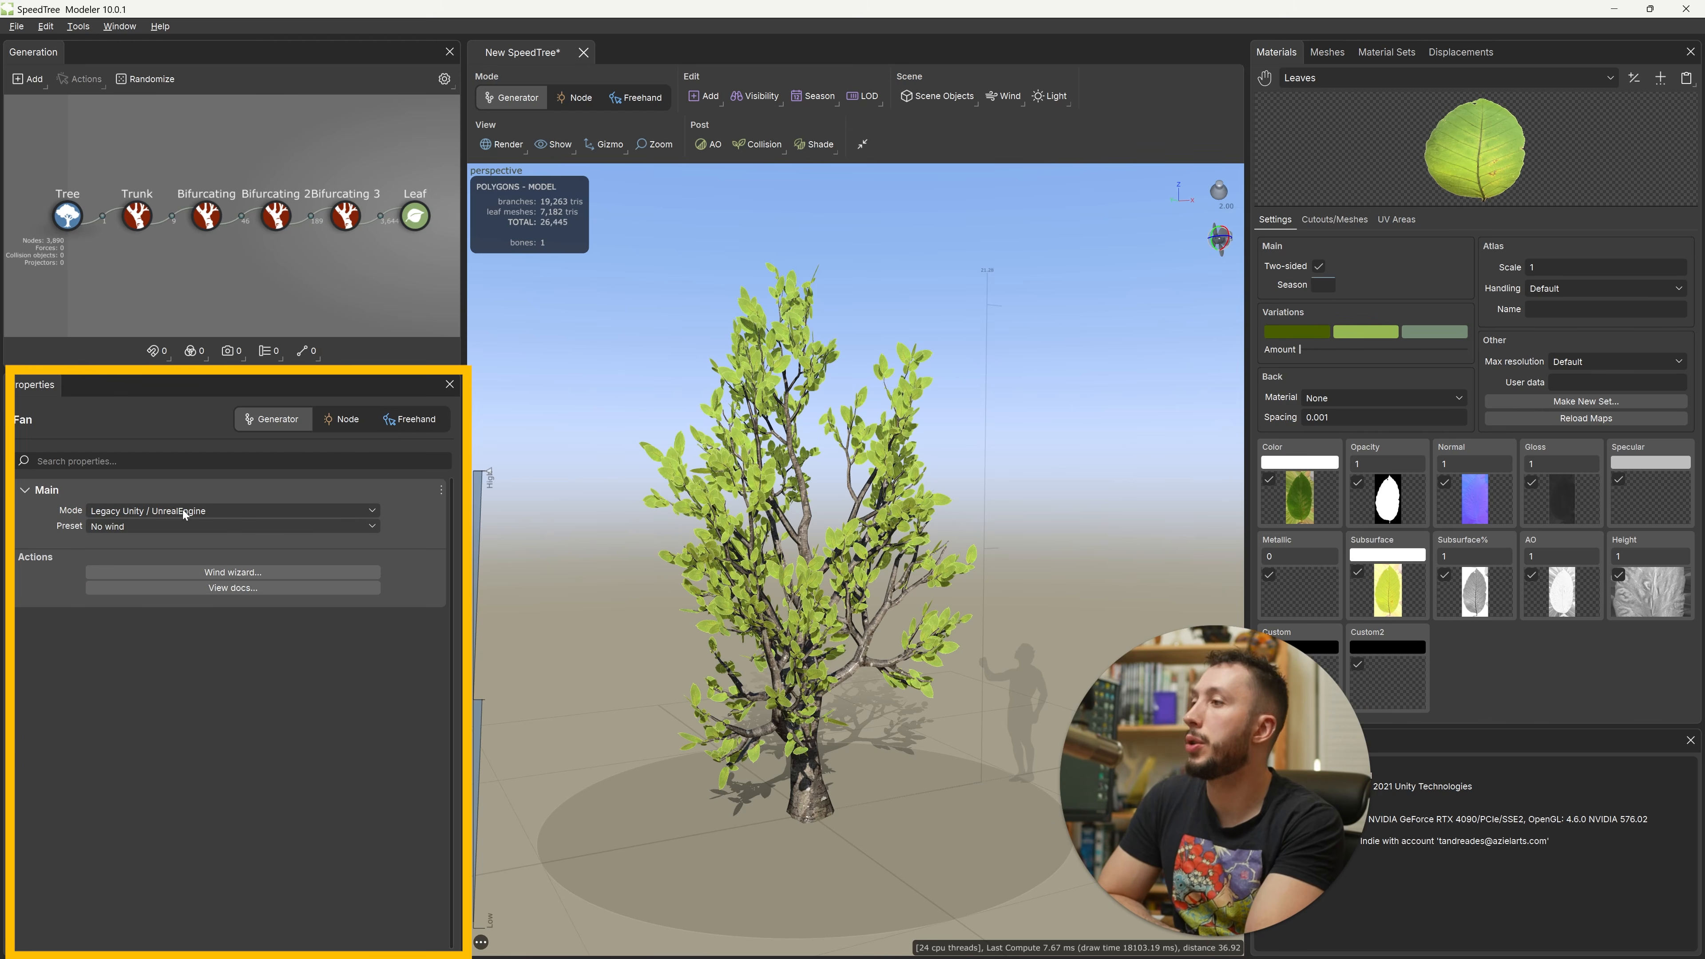
click(222, 512)
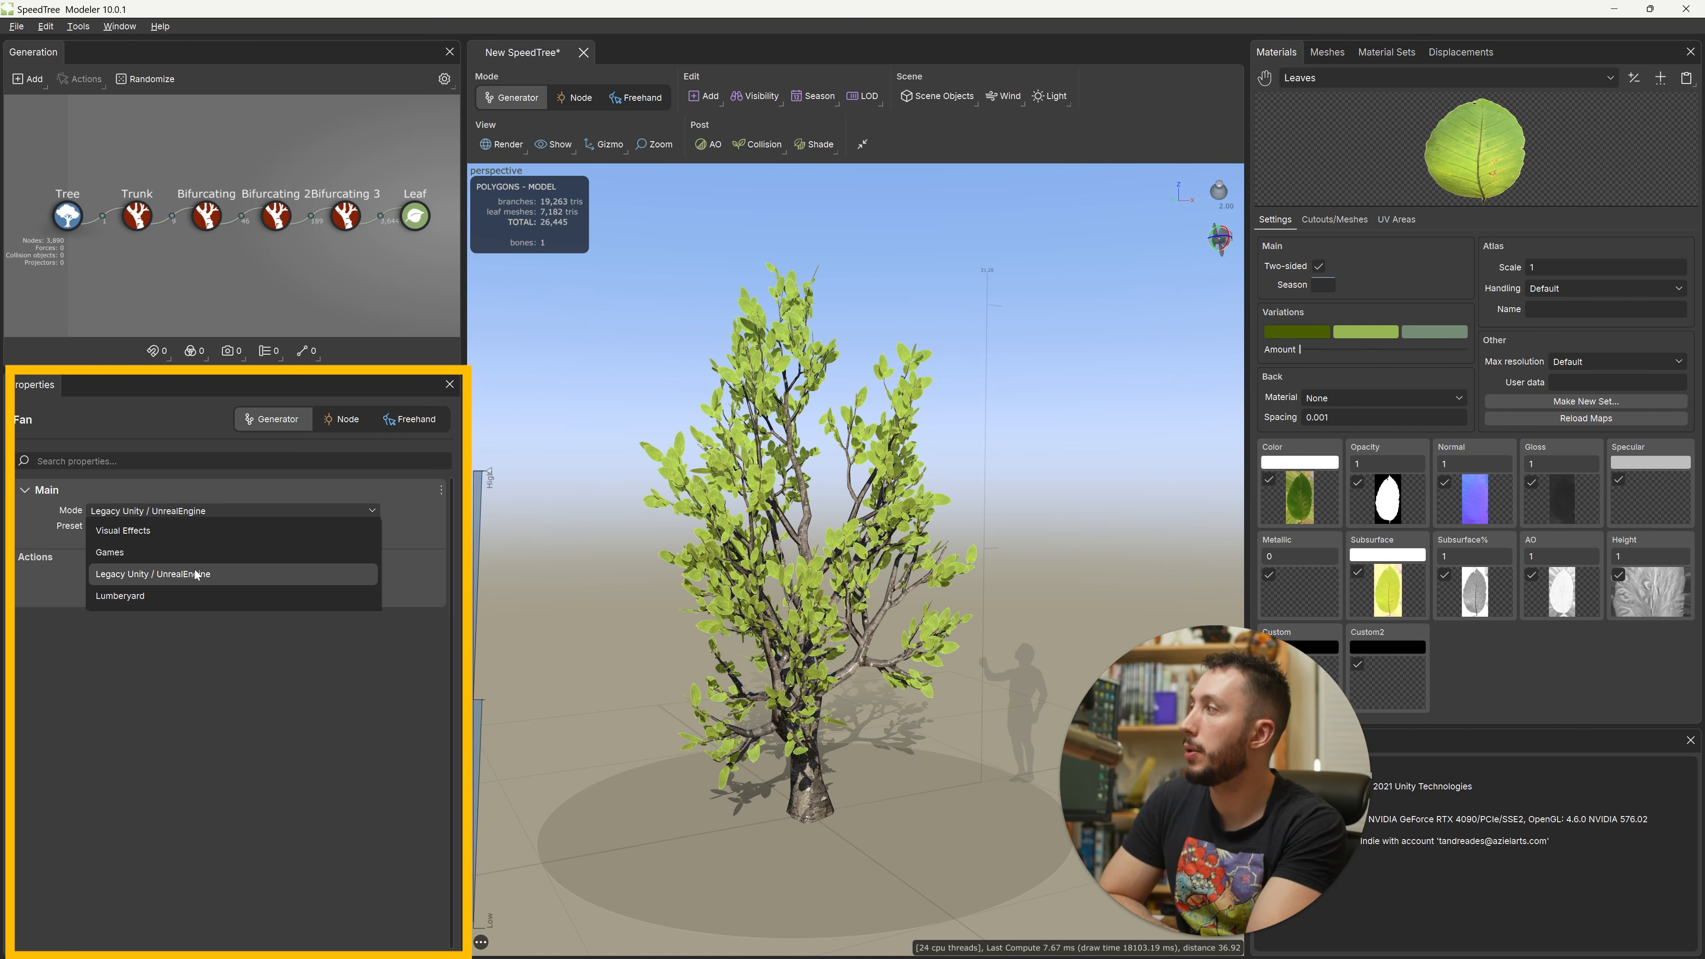
click(134, 552)
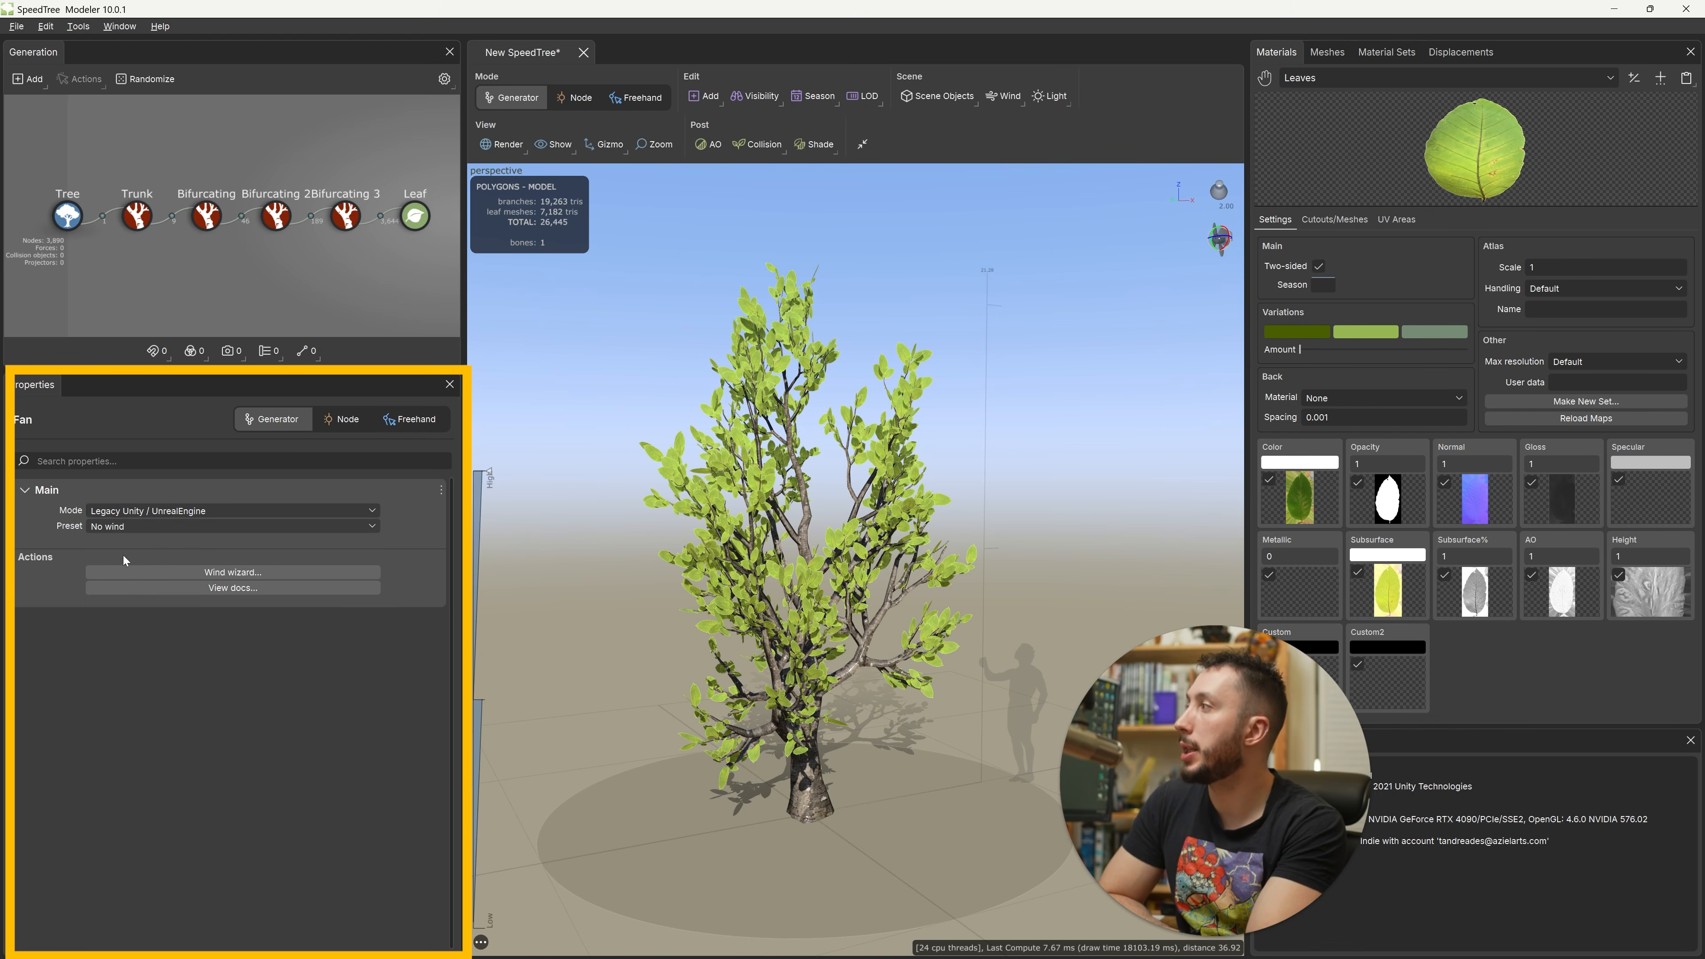
Step: Start the Wind Wizard with Ornamental, cultivated tree as the closest model type and Breezy as the conditions
click(269, 572)
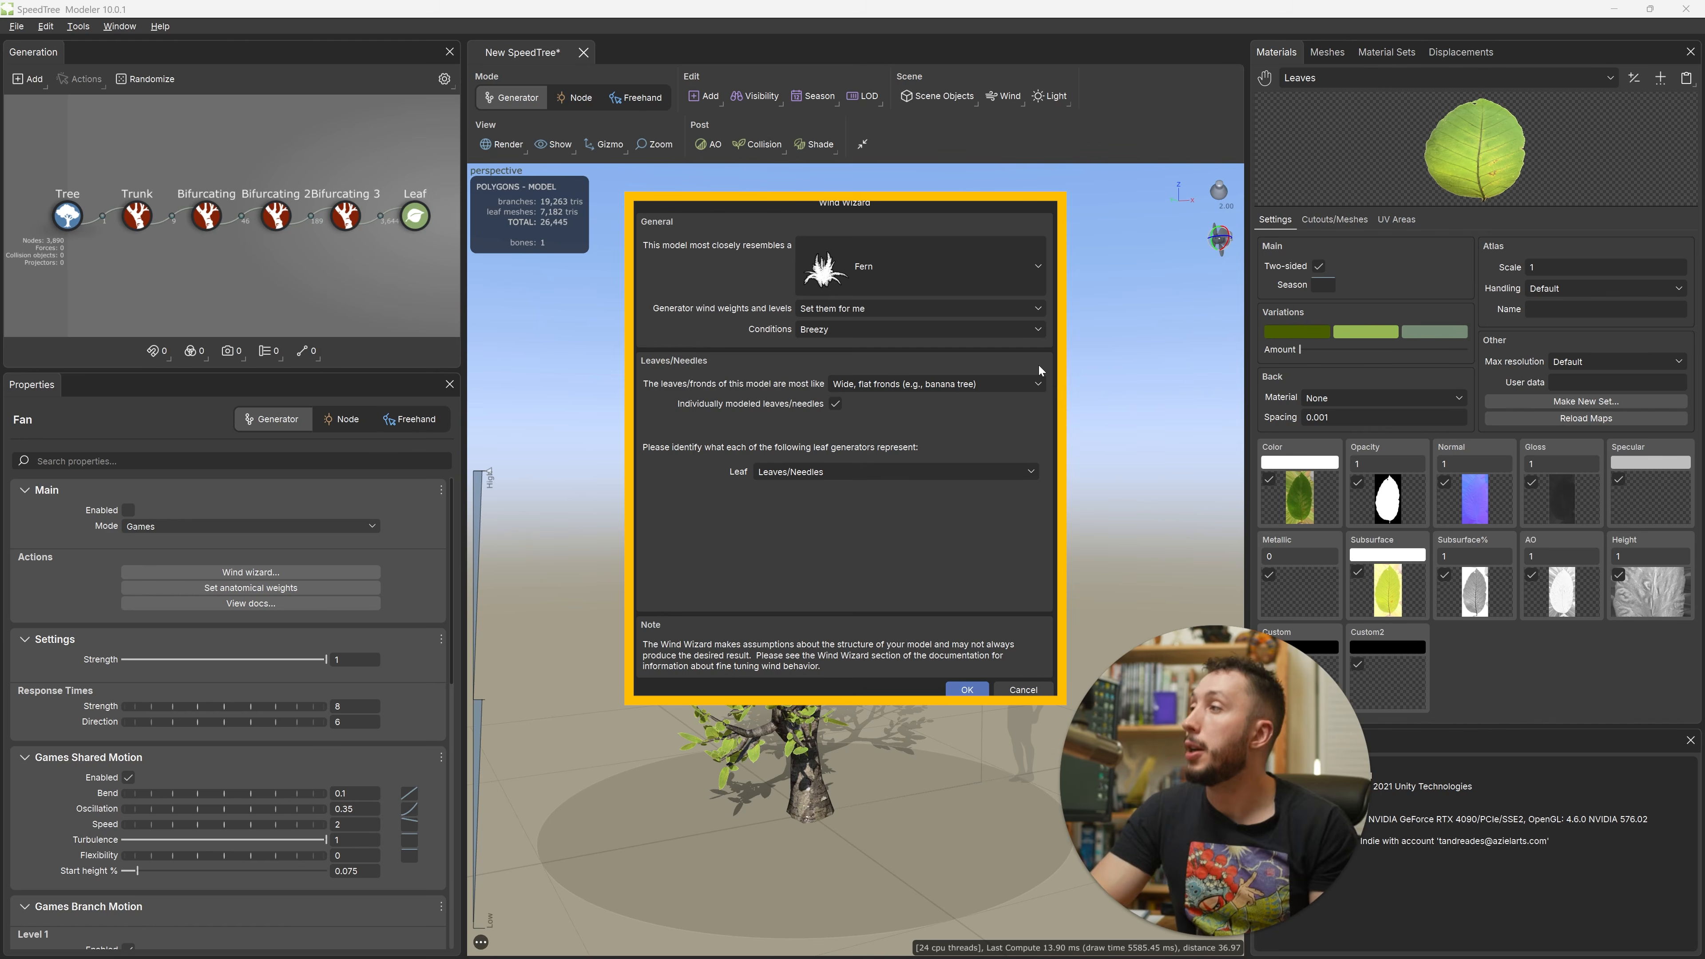
click(812, 268)
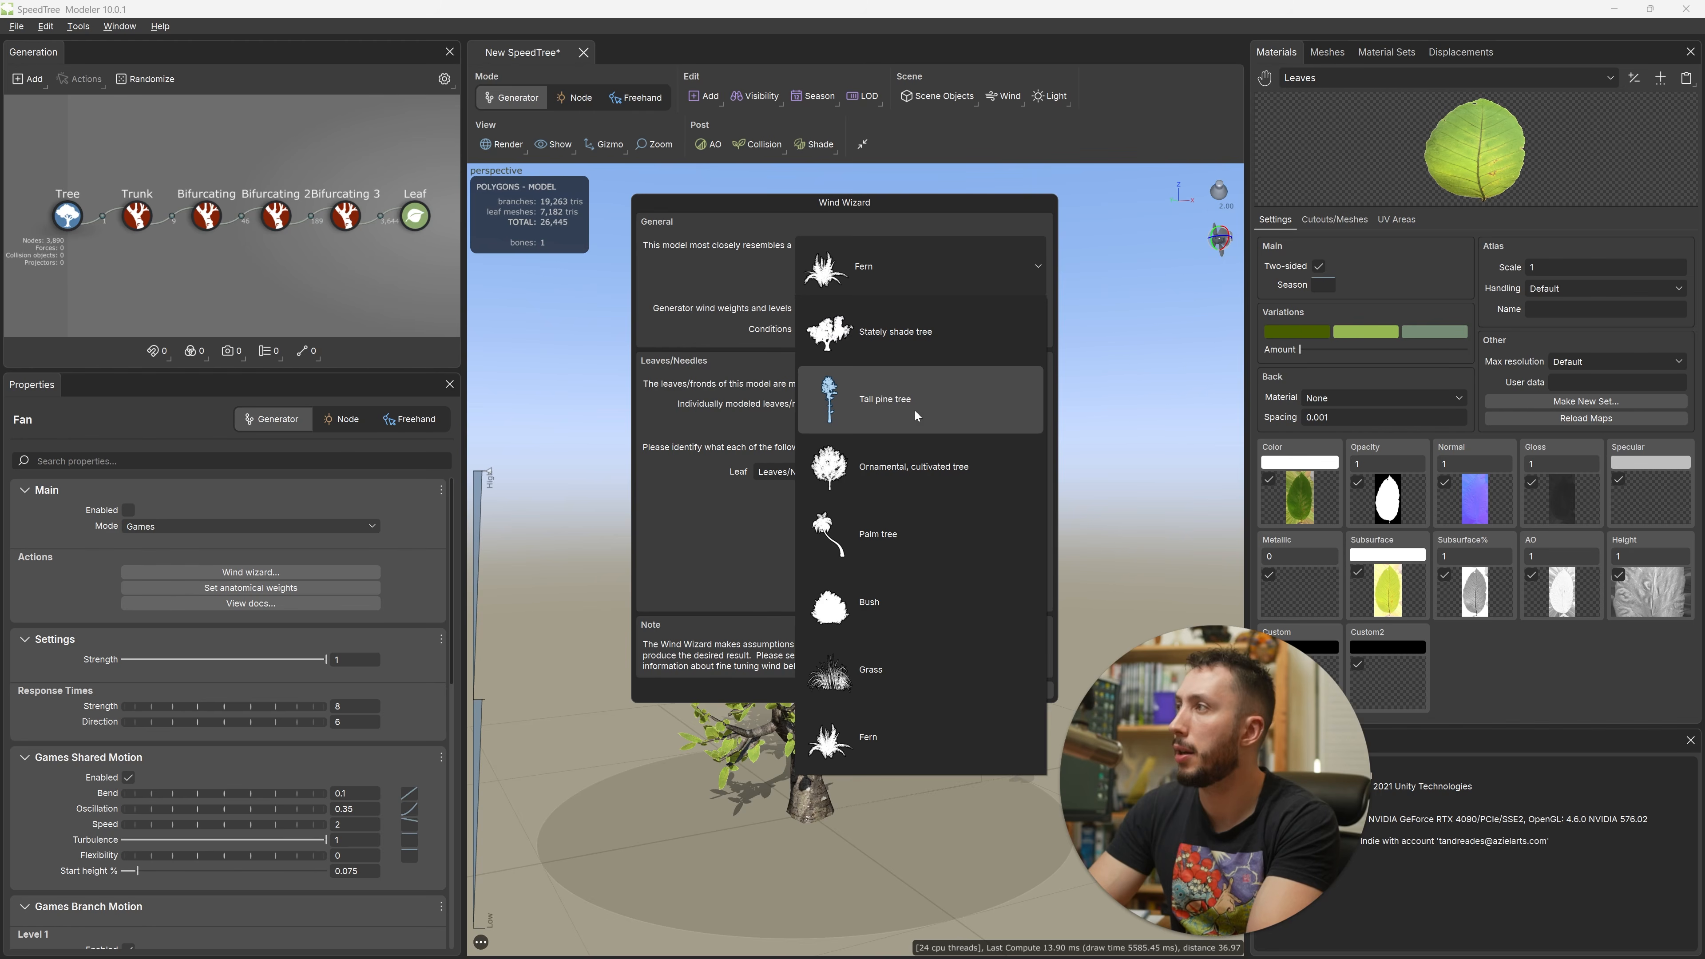
click(949, 468)
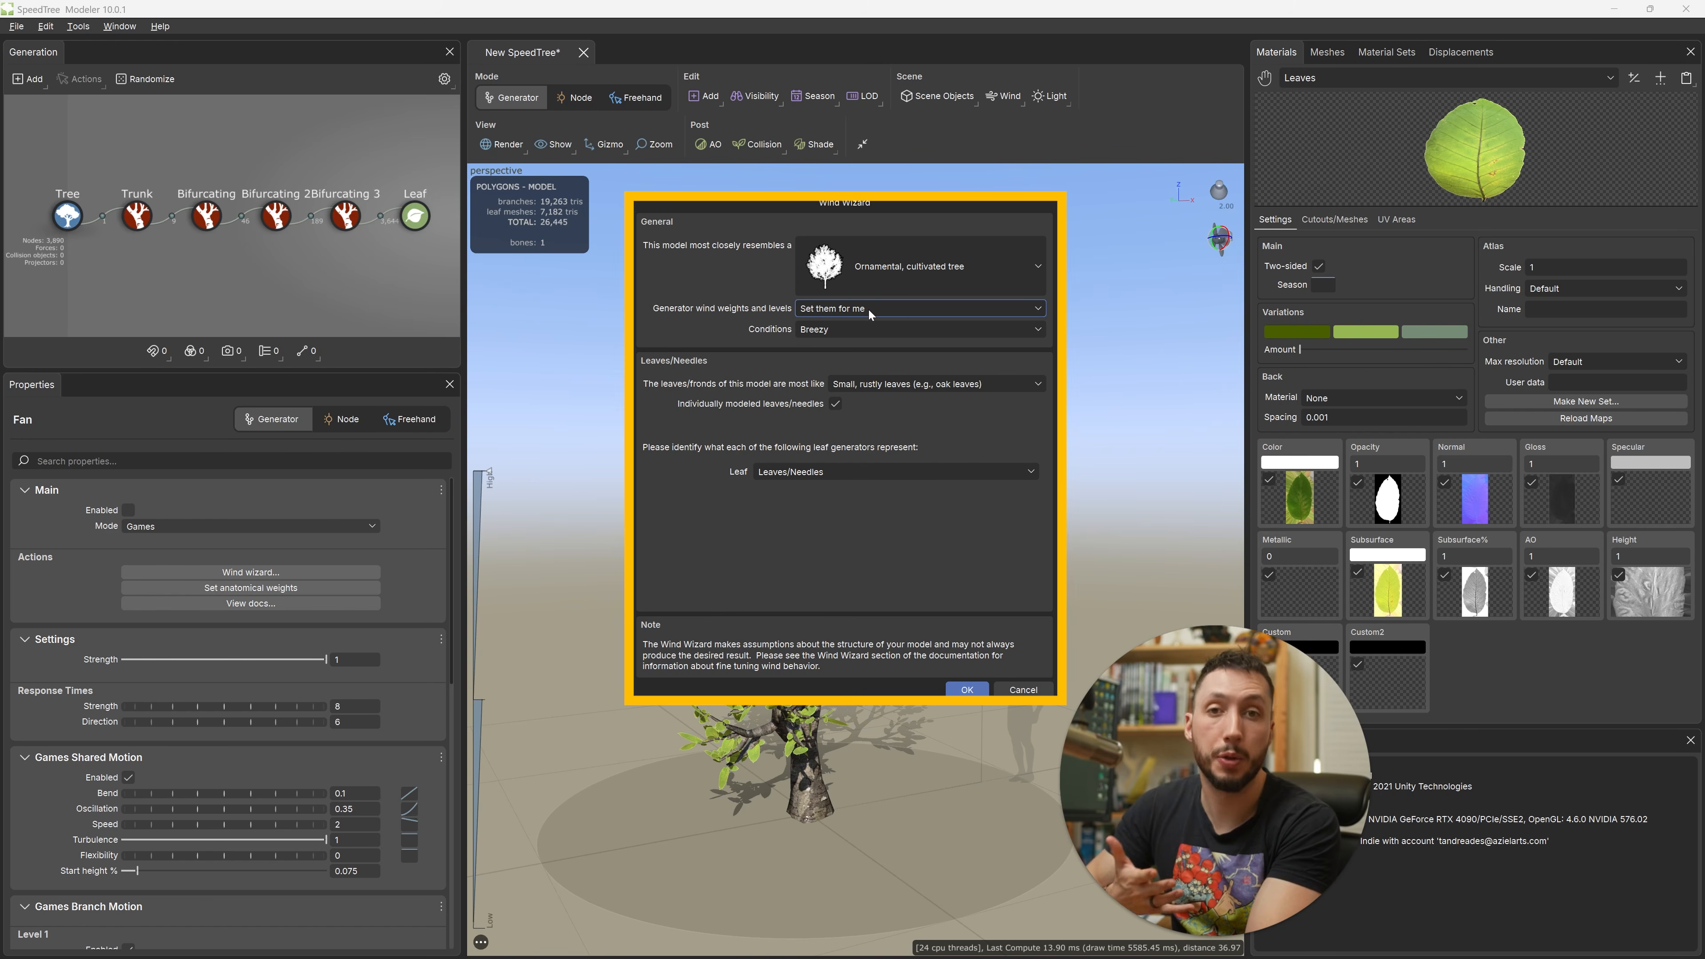
click(861, 331)
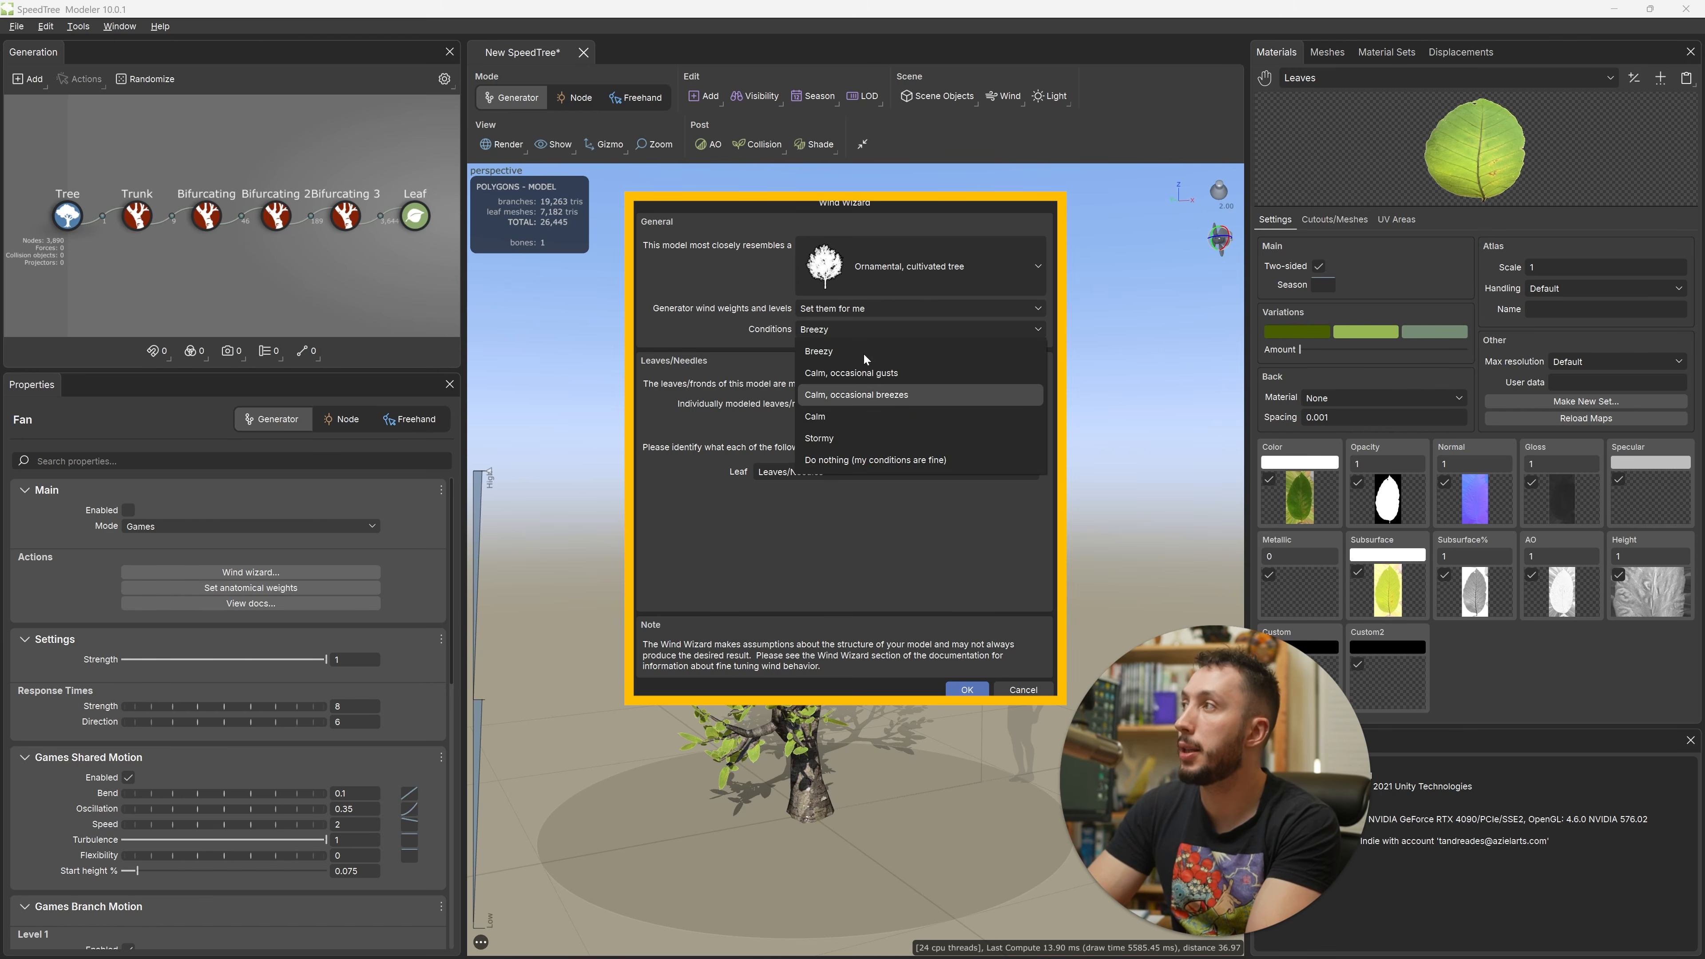
click(866, 354)
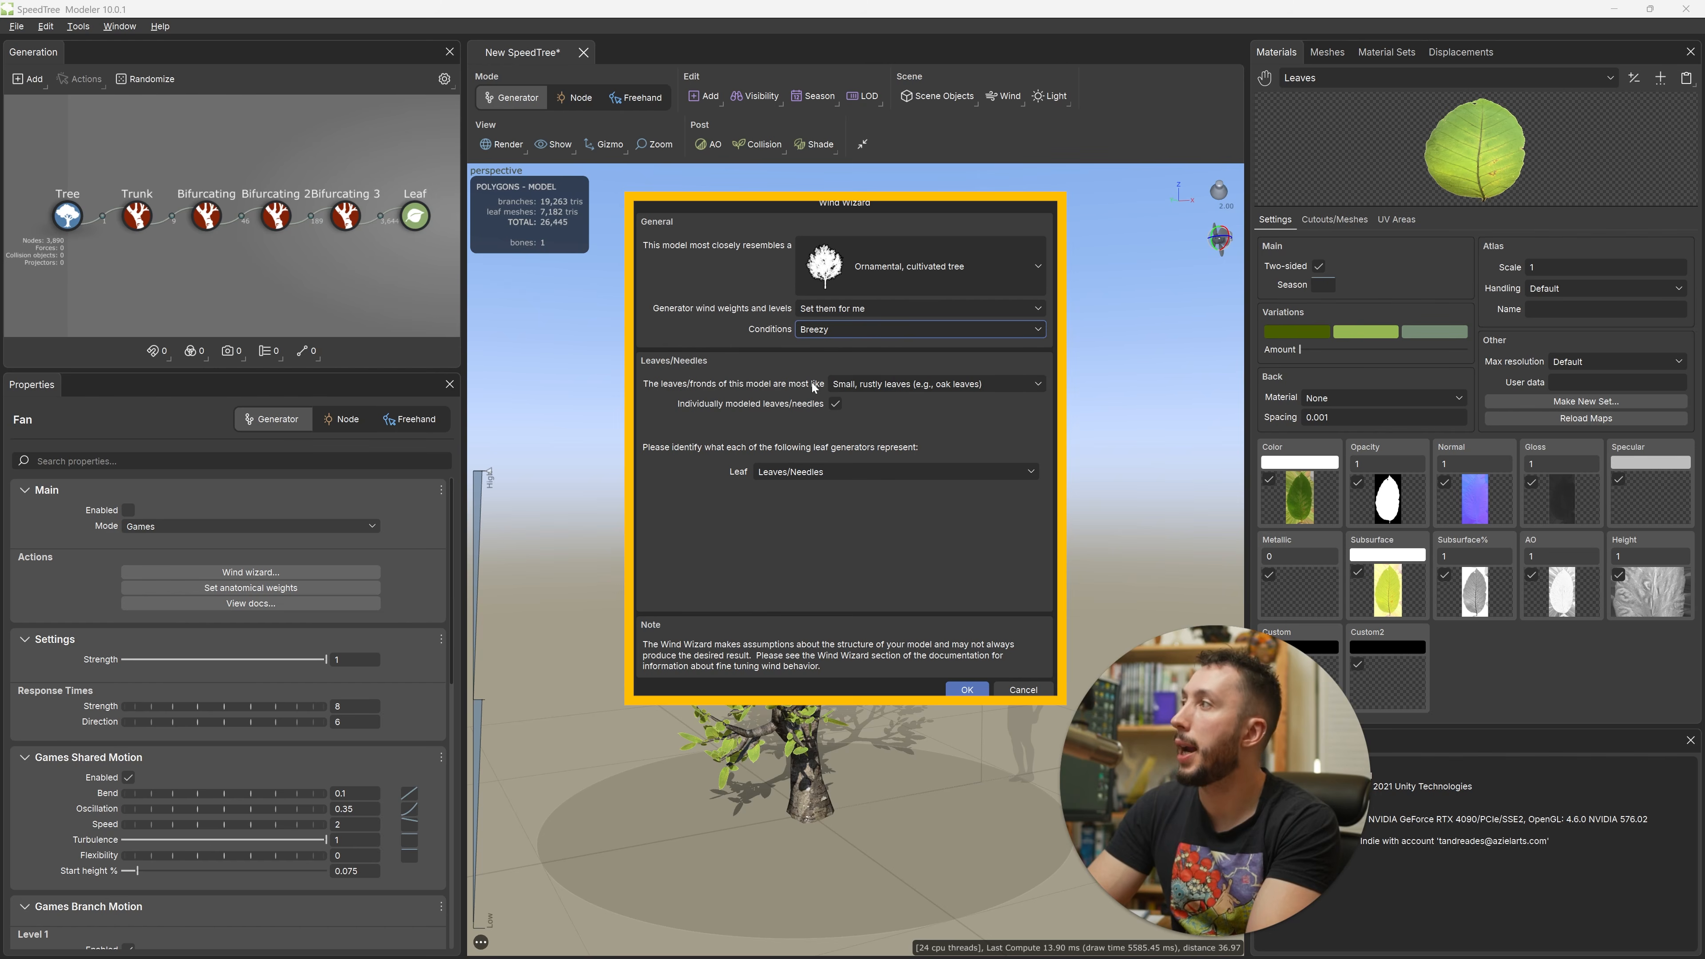
Step: Choose small, rustly leaves, identify the Leaf generator as Leaves/Needles, and apply the Wind Wizard settings to the tree
click(910, 387)
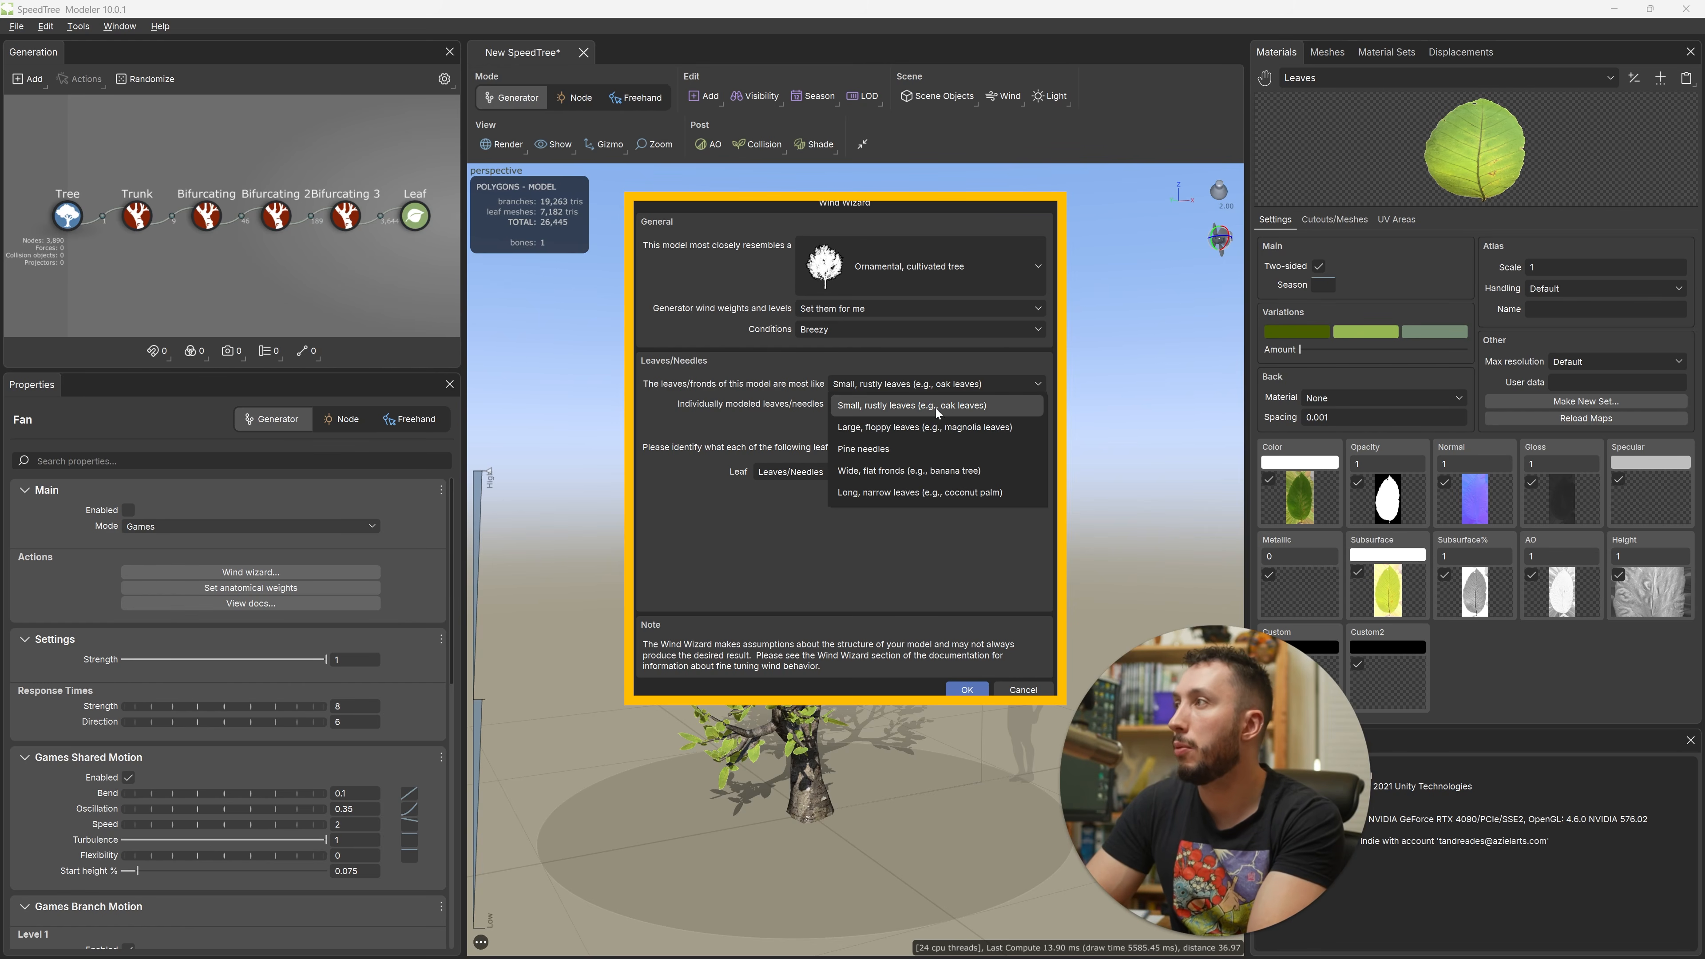
click(968, 406)
click(853, 478)
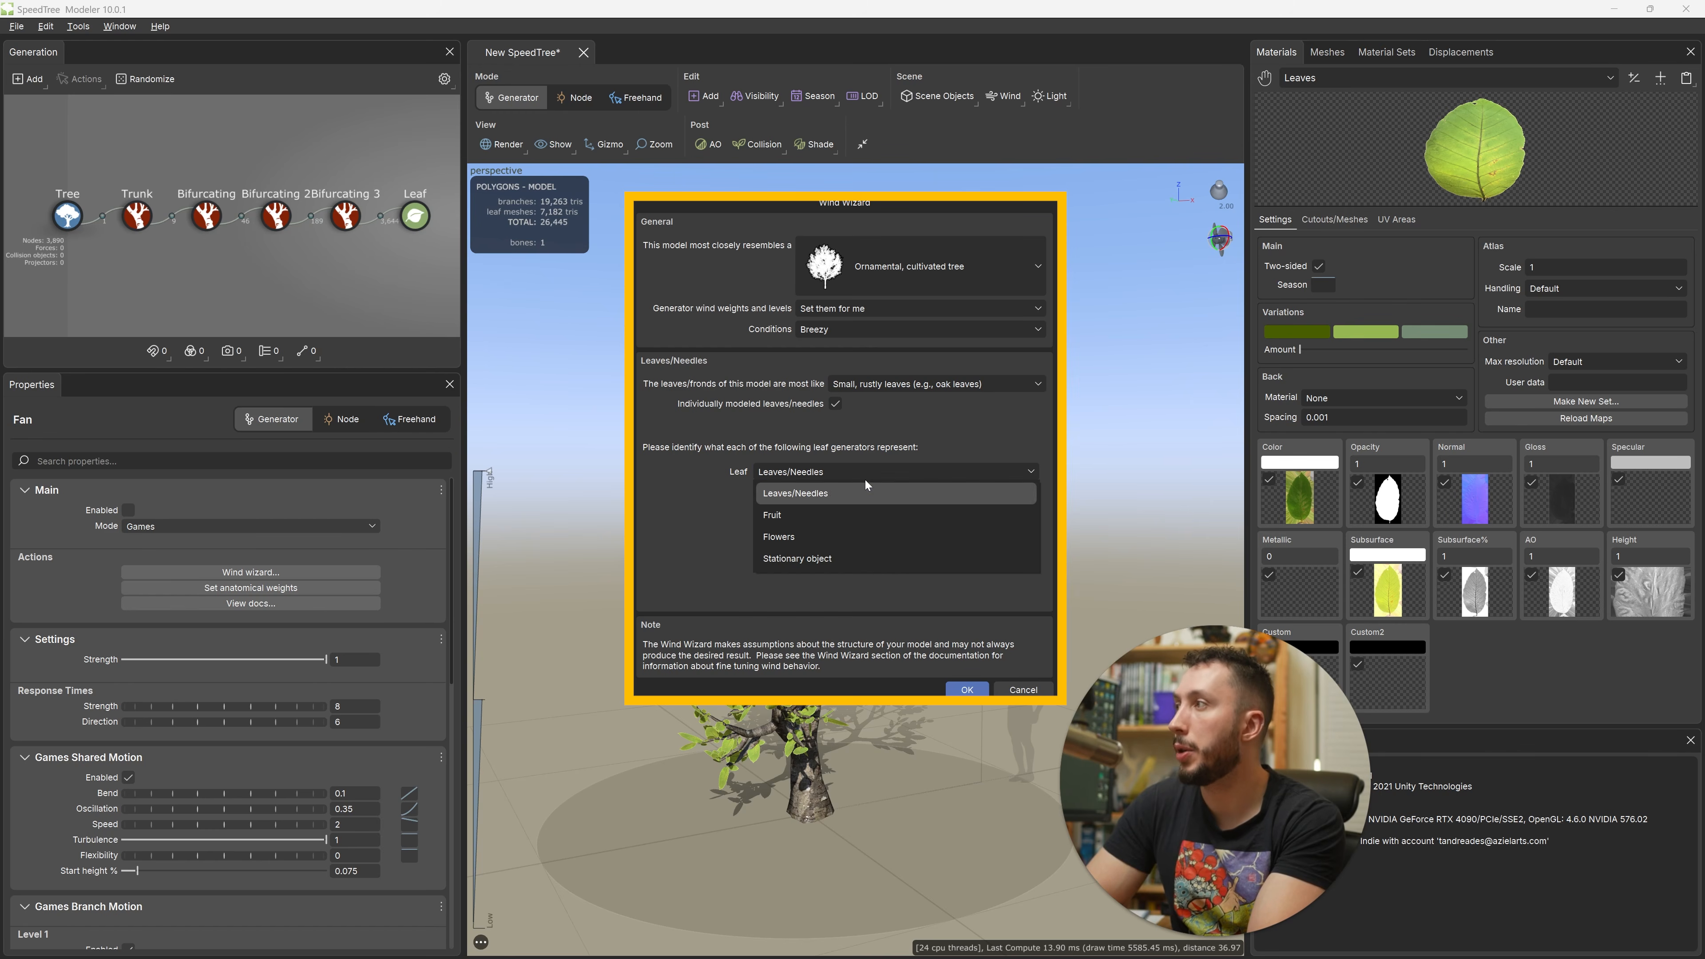
click(816, 495)
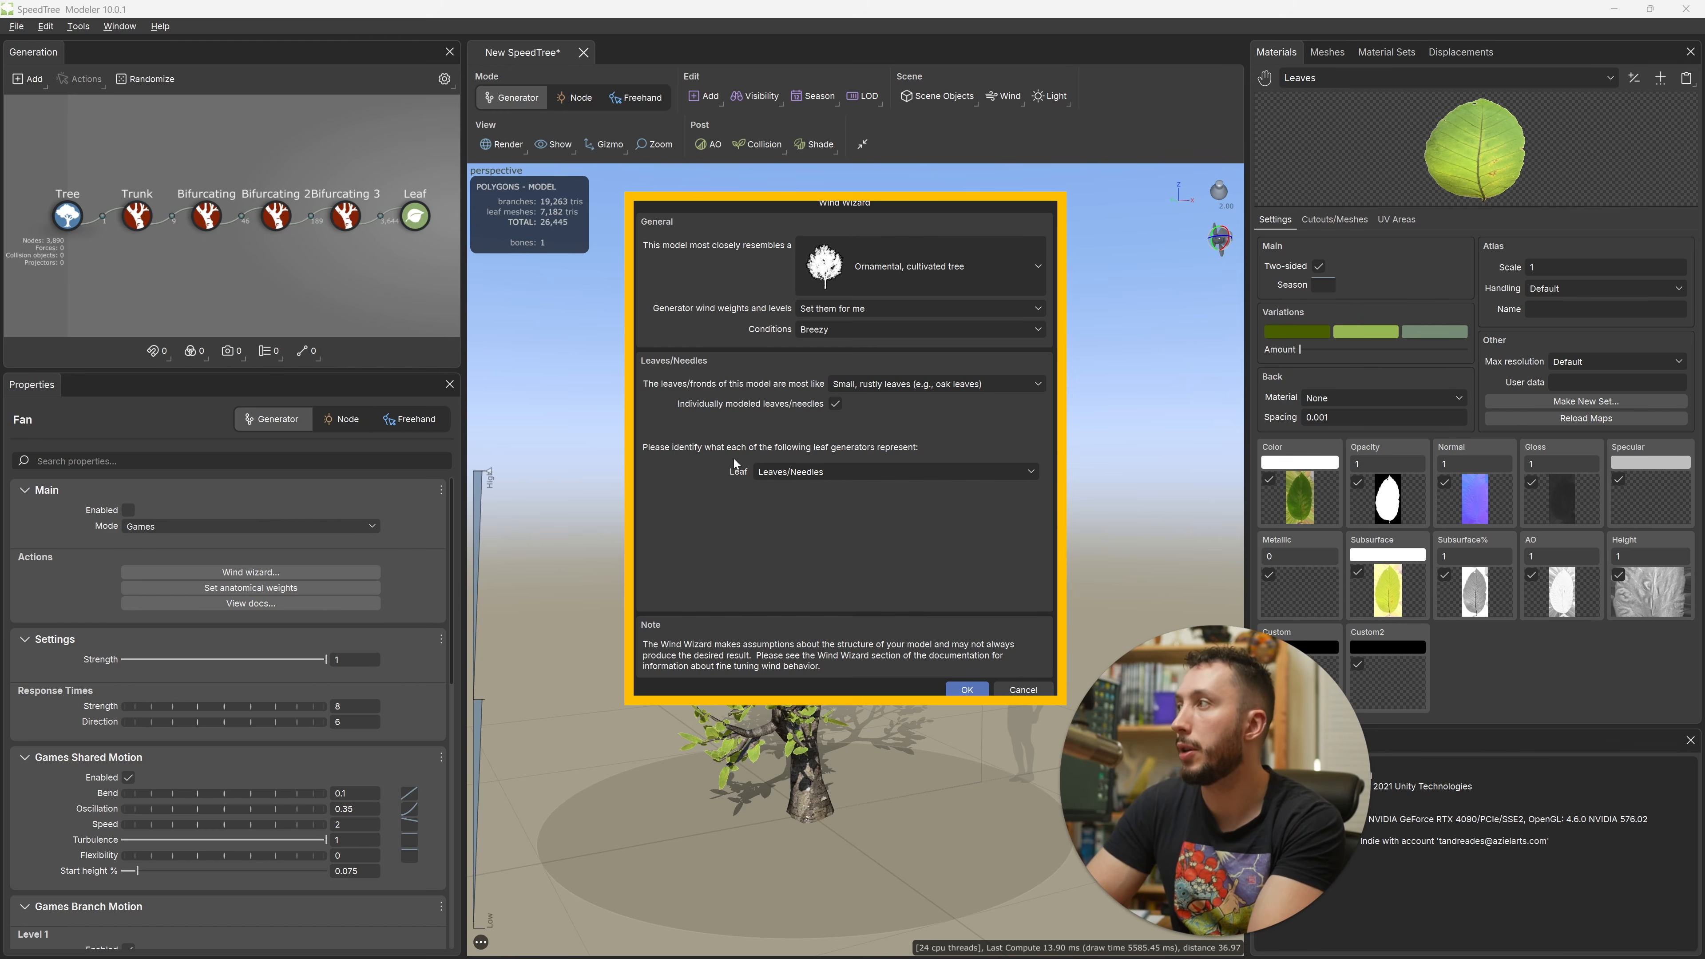
click(967, 691)
drag(1235, 775, 1403, 774)
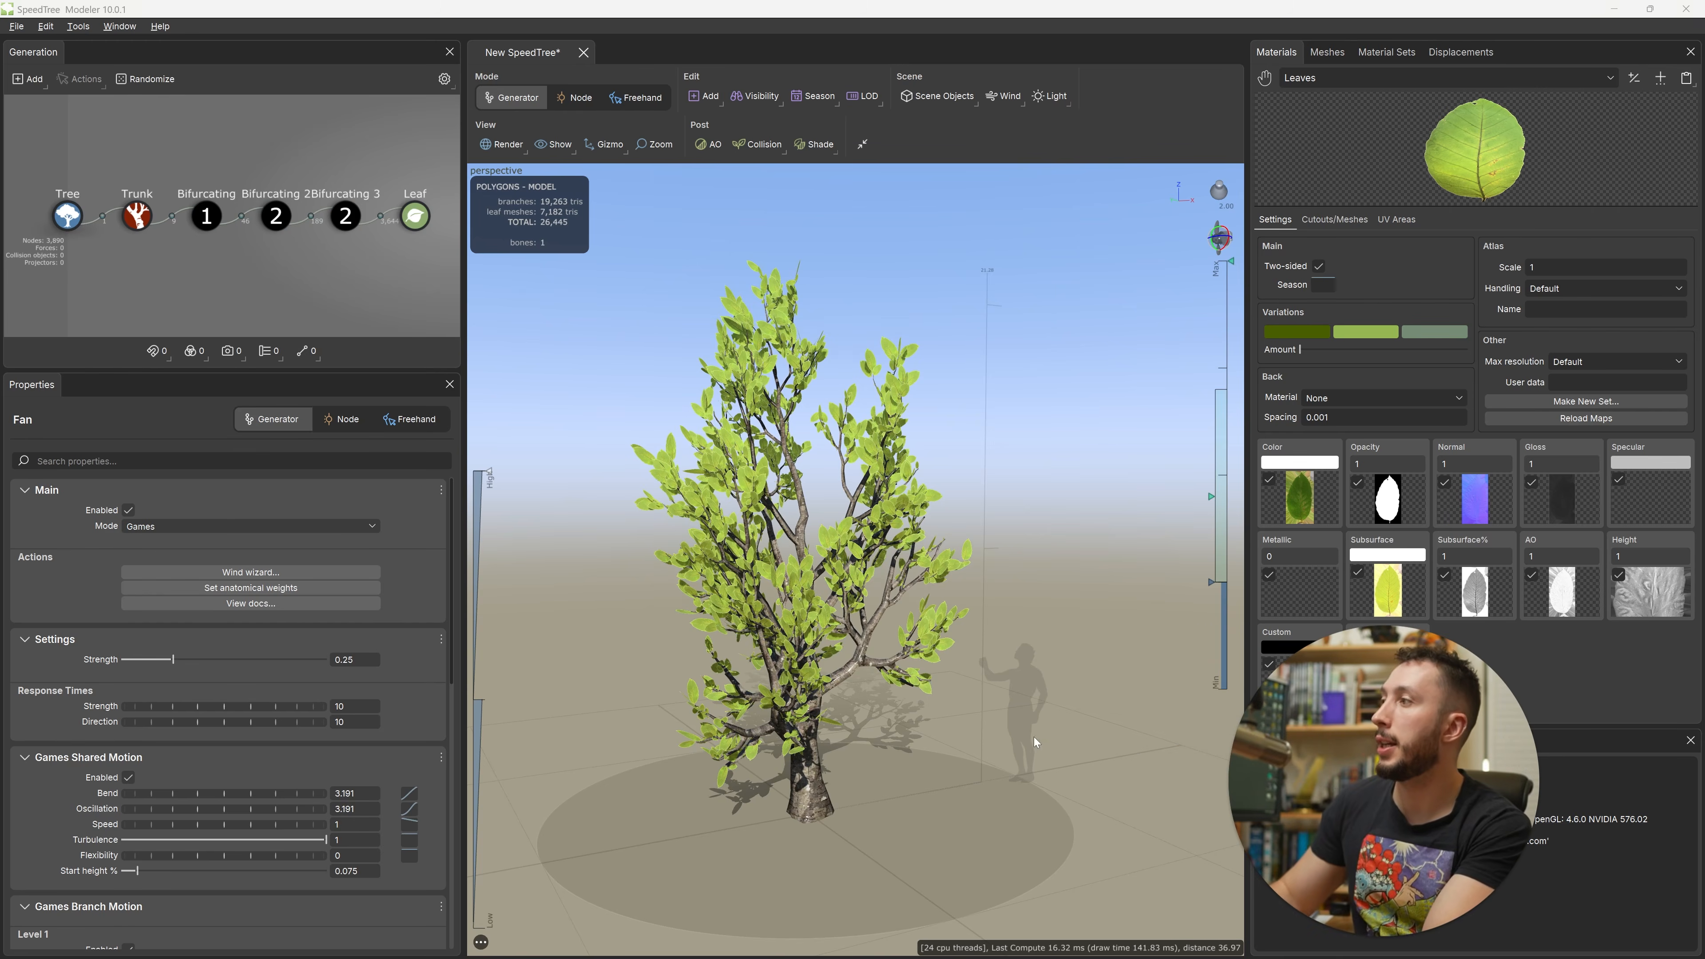
drag(954, 604, 921, 575)
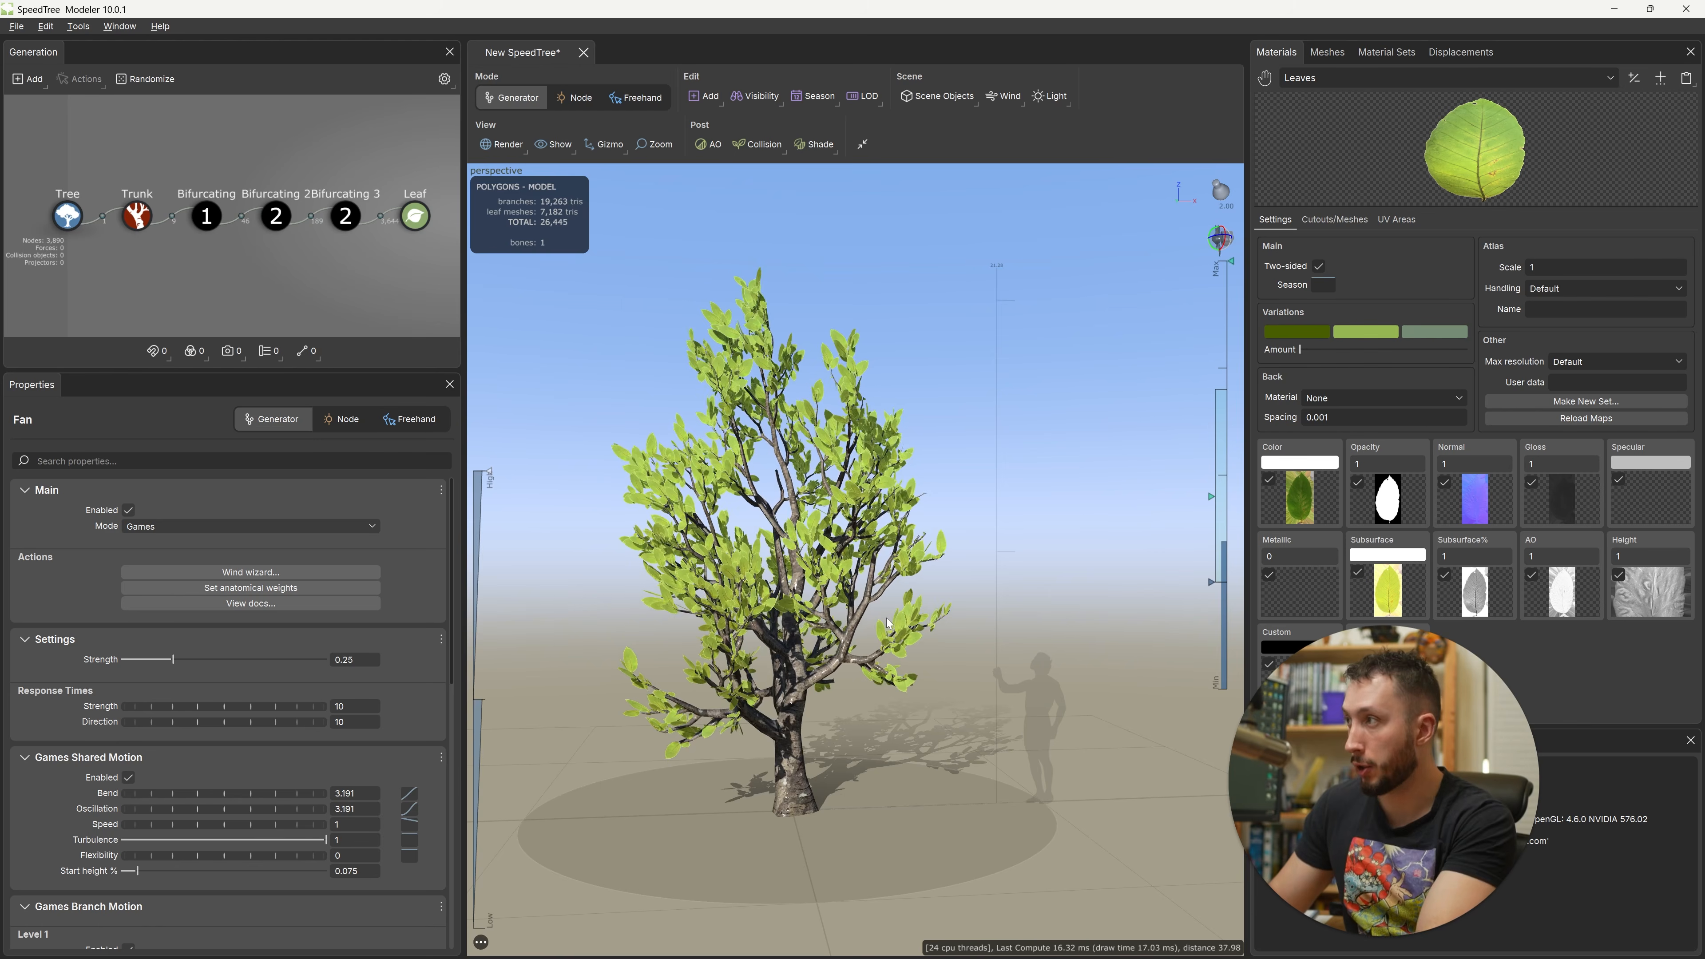
drag(906, 608, 954, 569)
drag(737, 499, 772, 466)
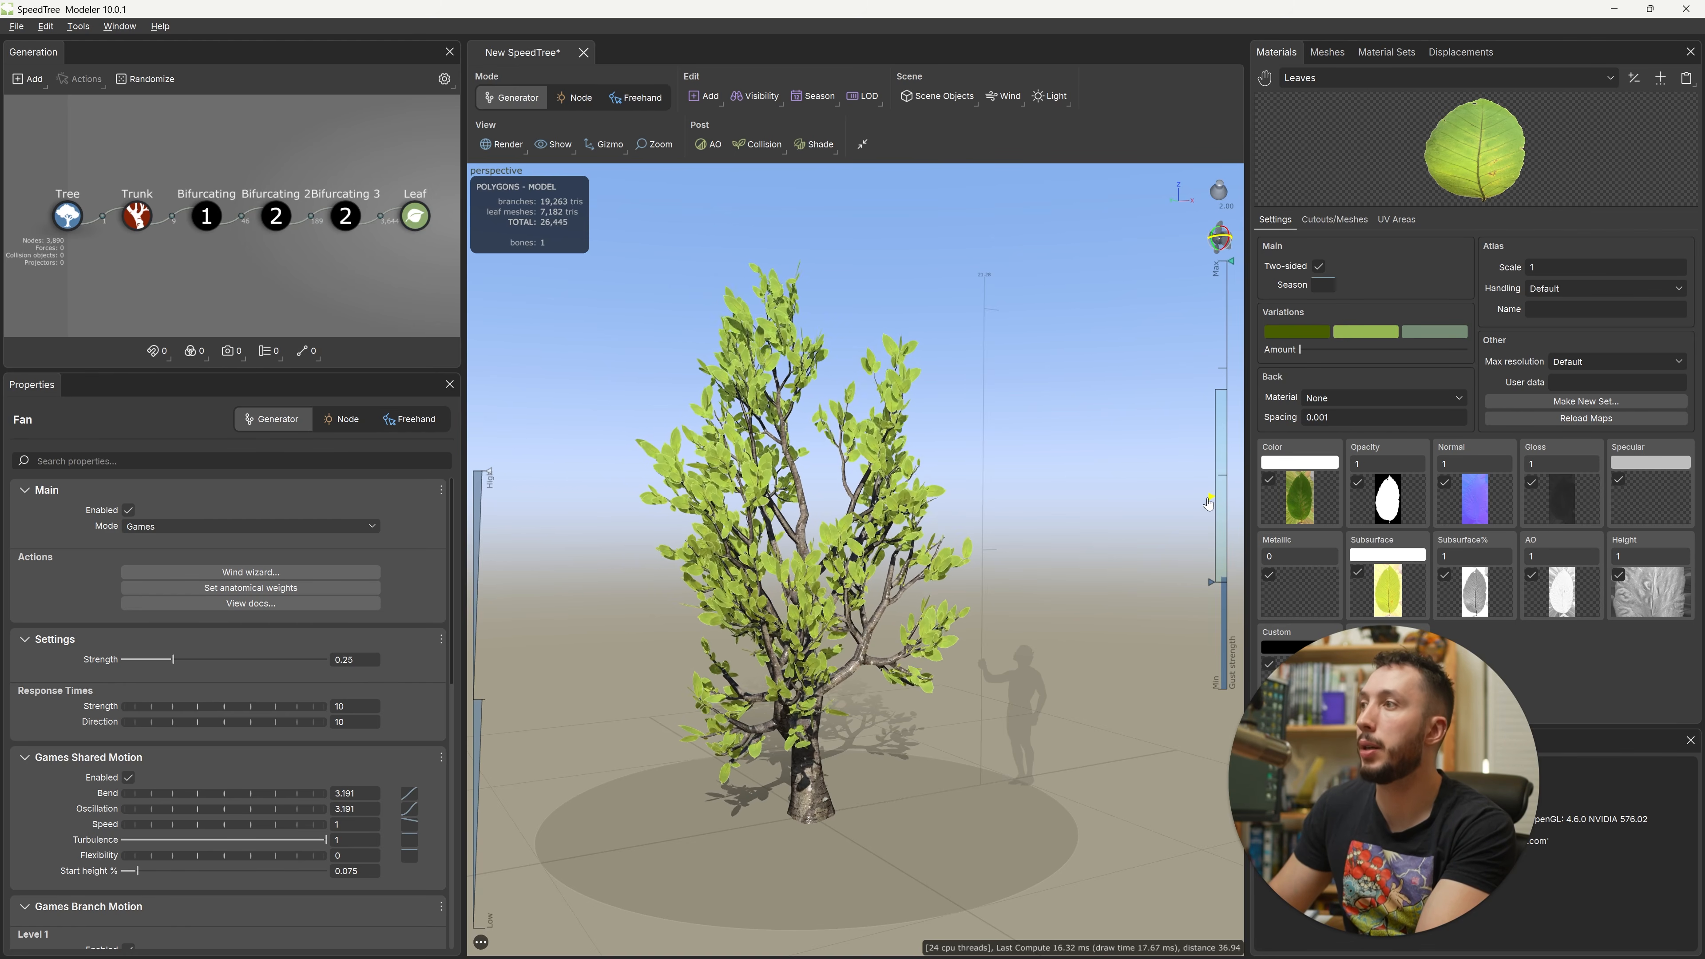
Step: Raise the tree's overall wind strength to about 0.8 and check the branch and leaf motion from another angle
drag(1208, 504, 1214, 443)
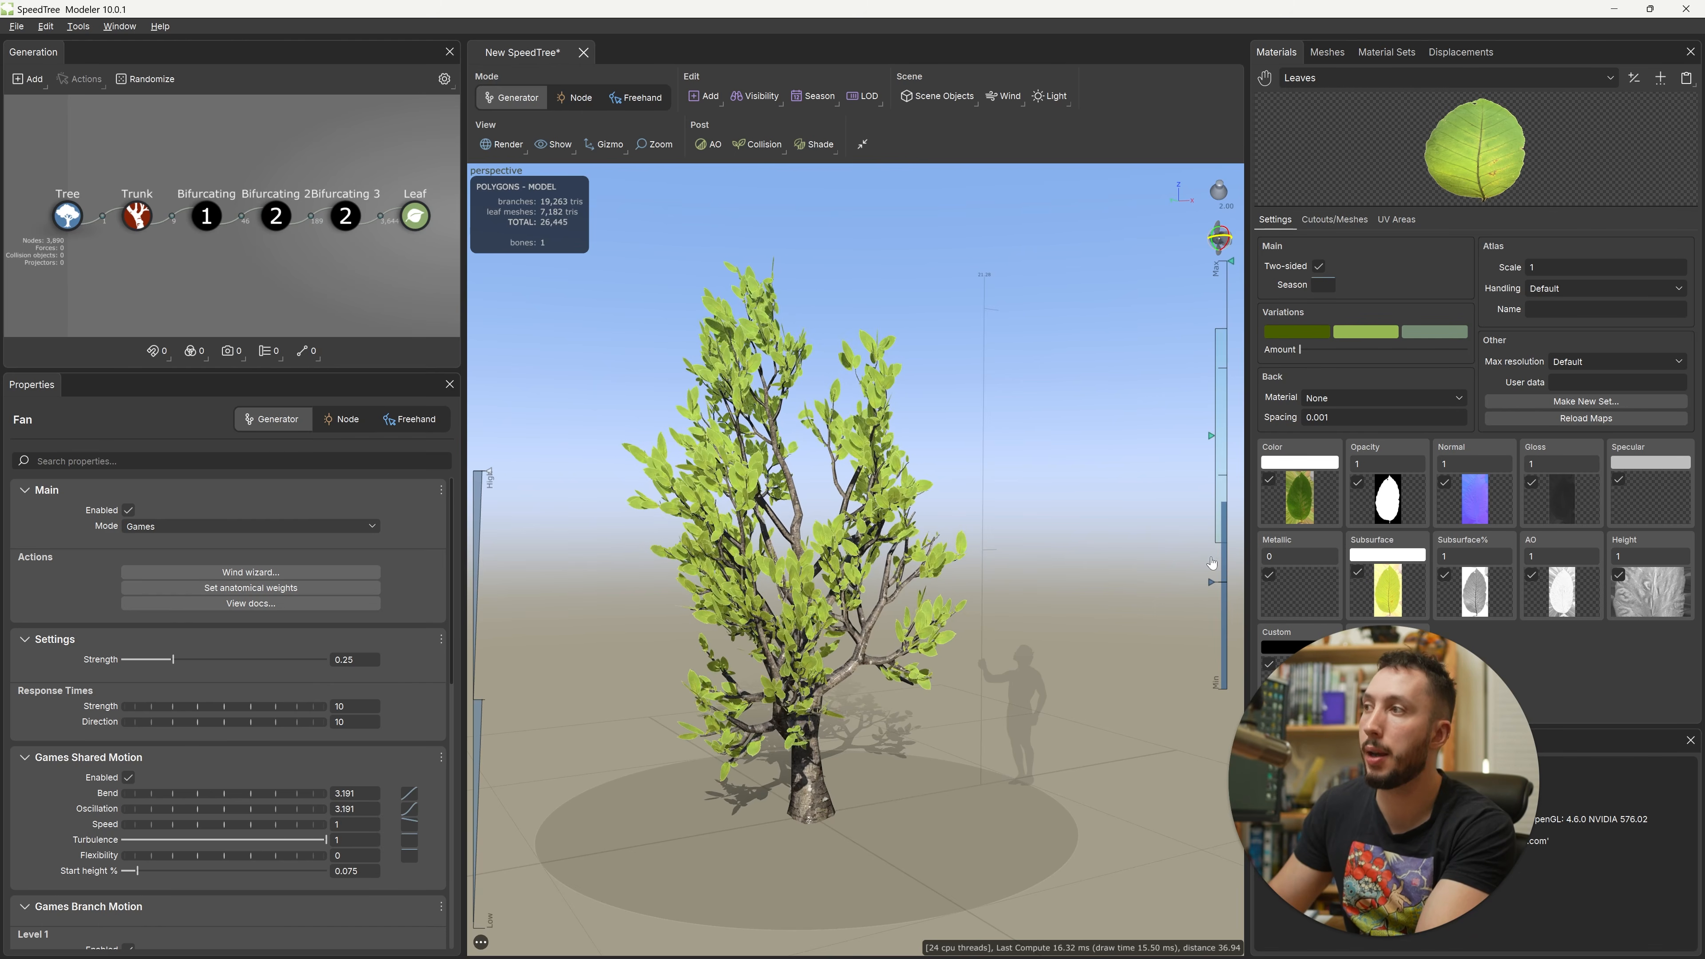
drag(1210, 586, 1211, 345)
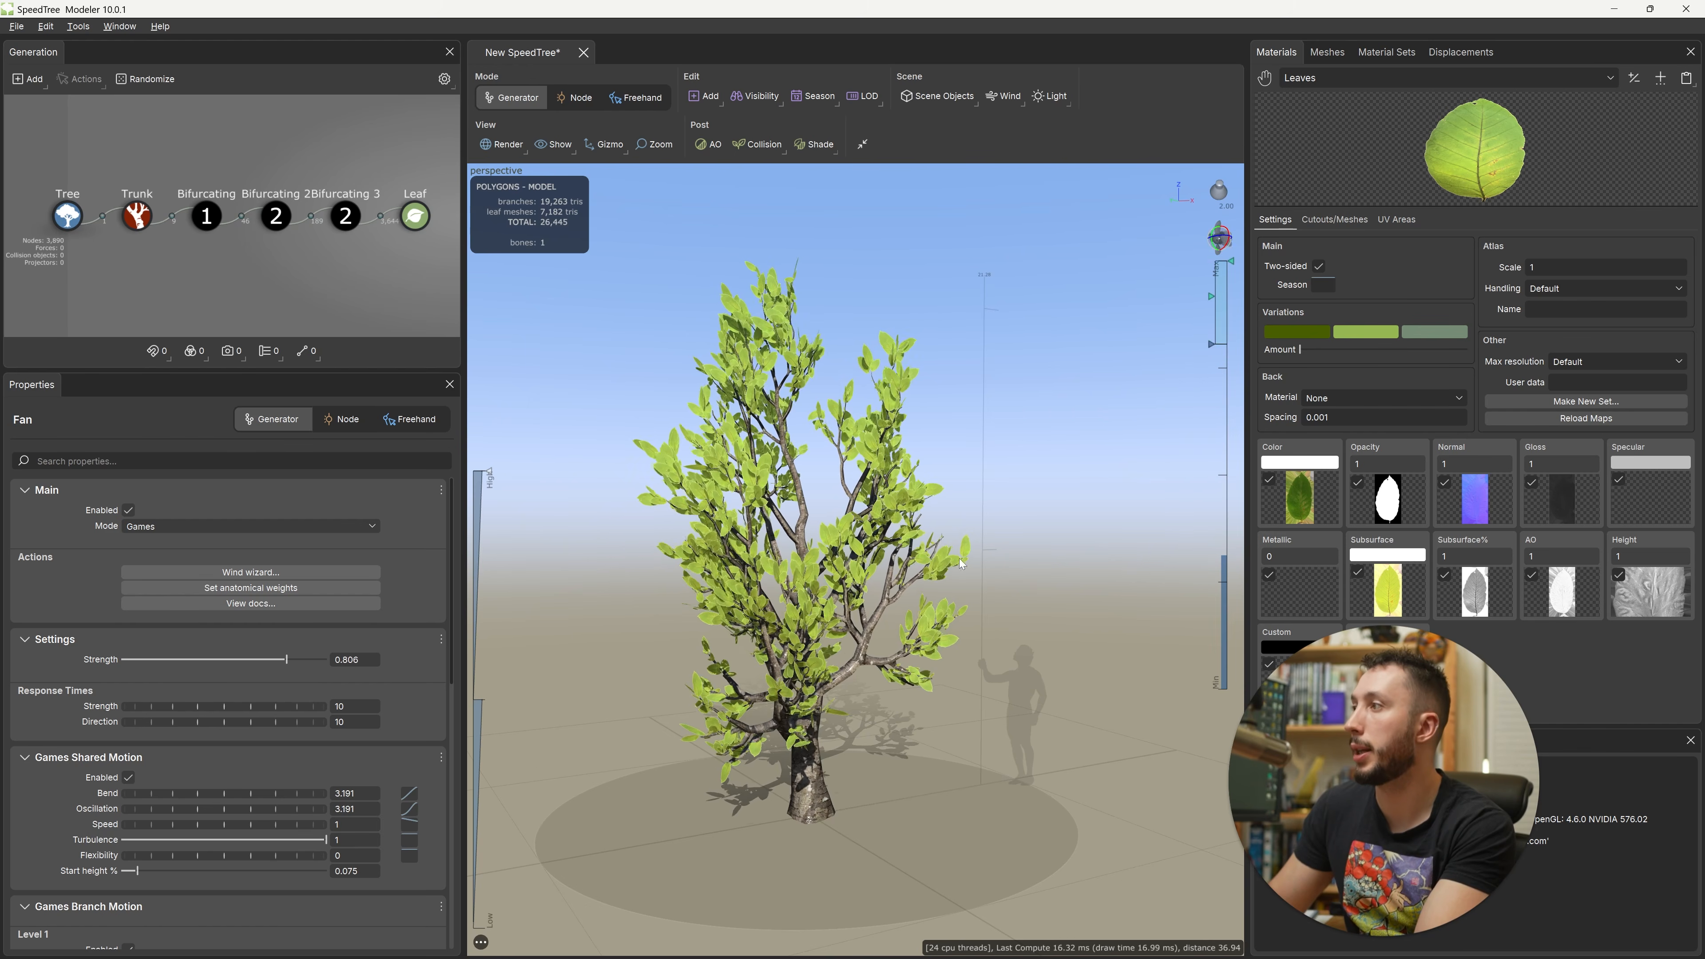
drag(967, 483, 1028, 583)
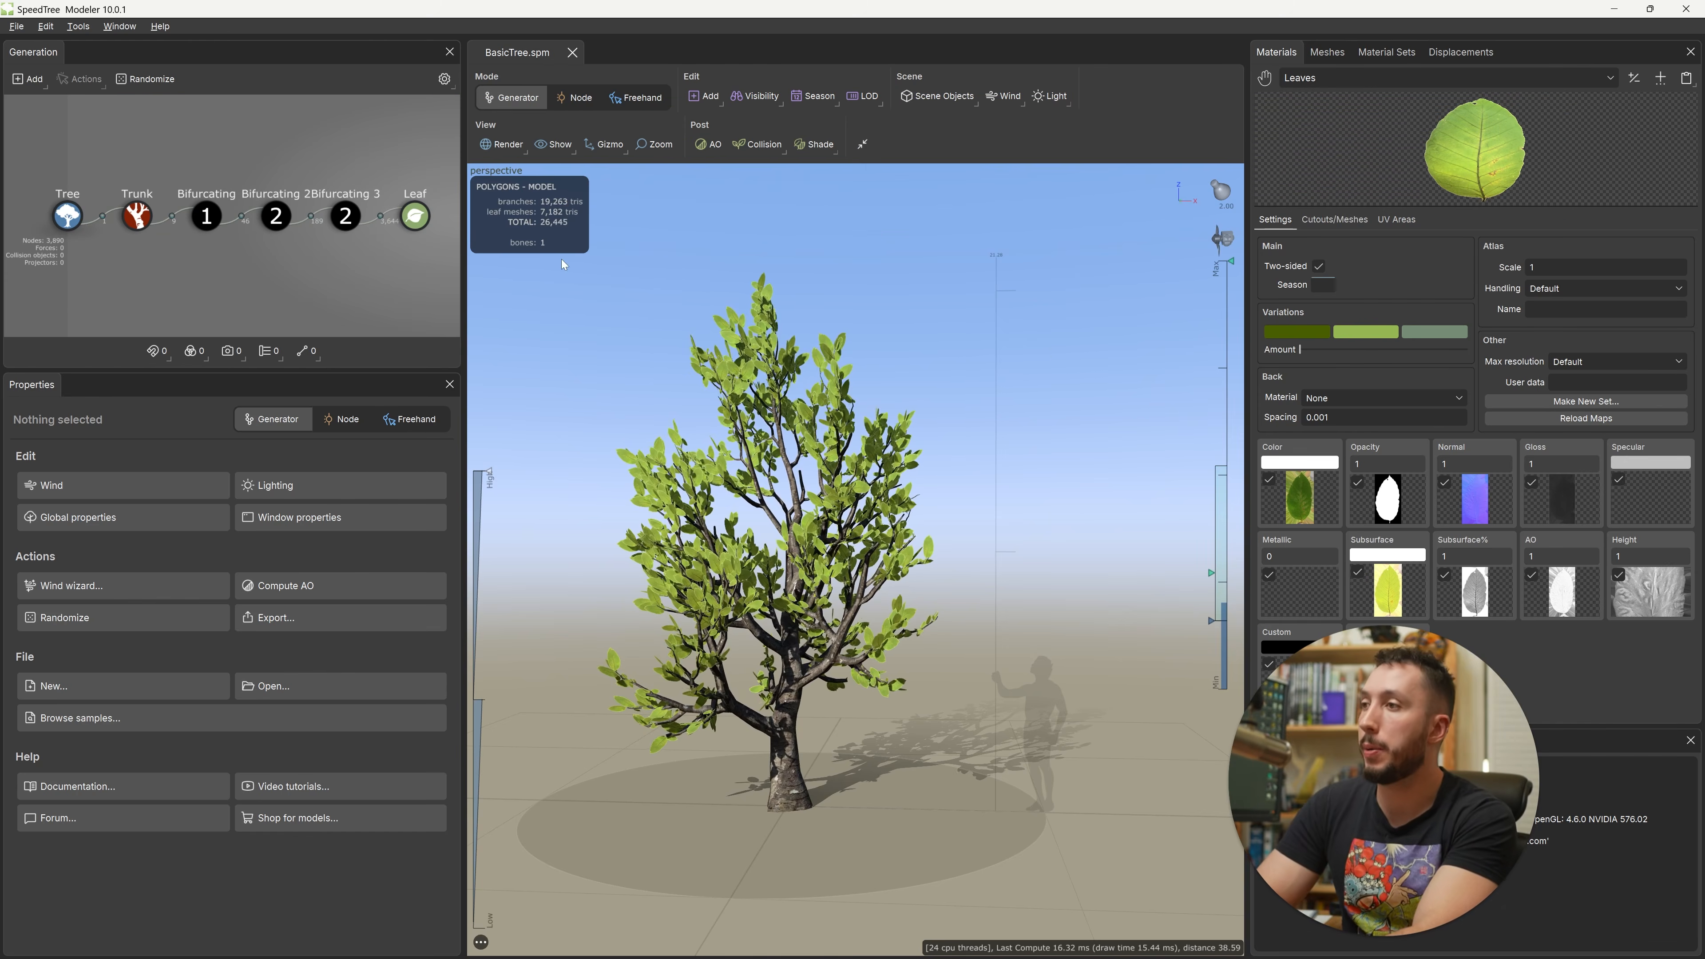
Step: Start a mesh export of the Games type with the file type Unity / UnrealEngine (*.st9)
click(16, 25)
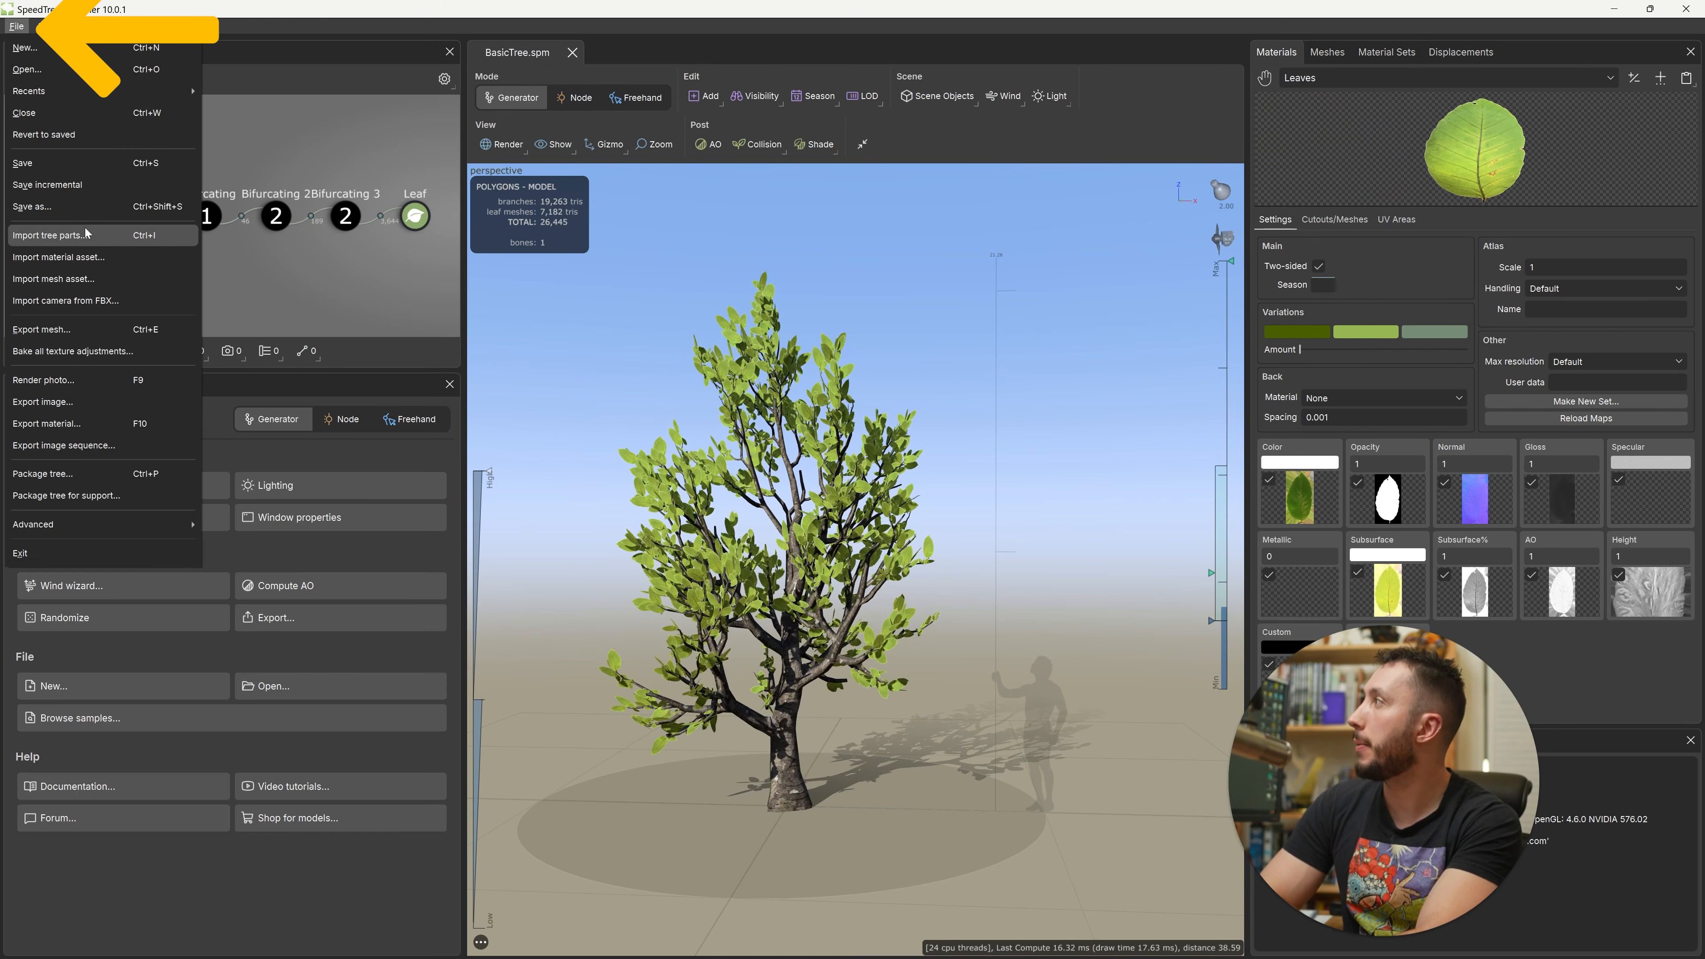
click(42, 329)
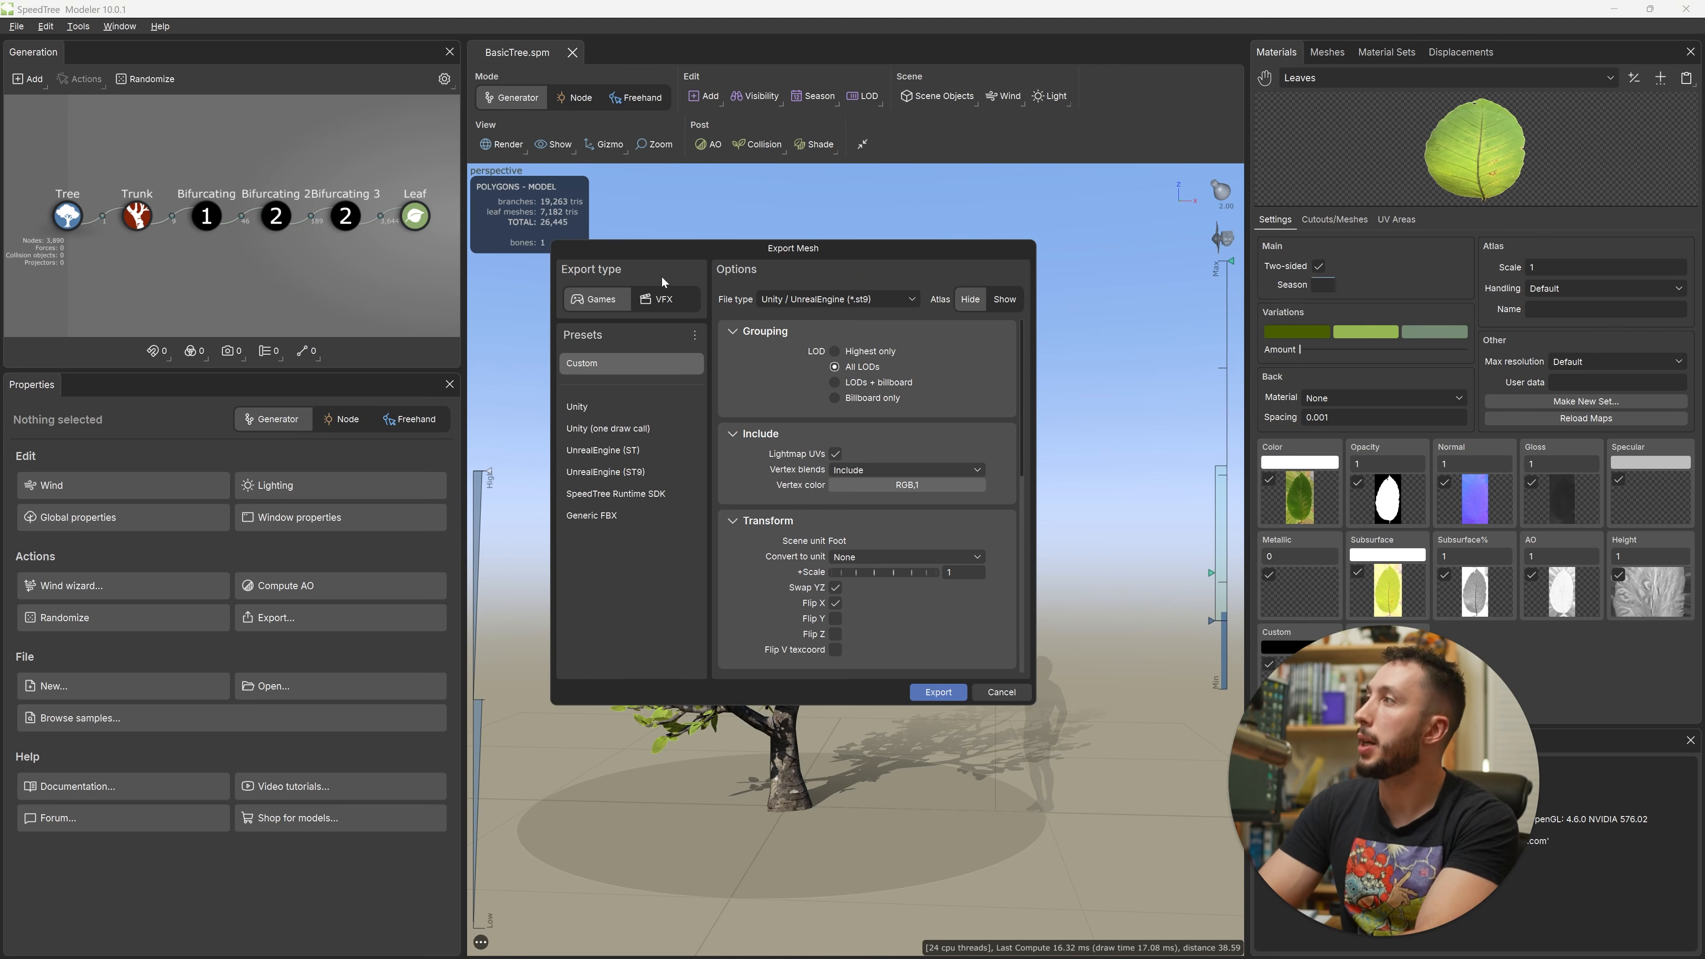
click(615, 301)
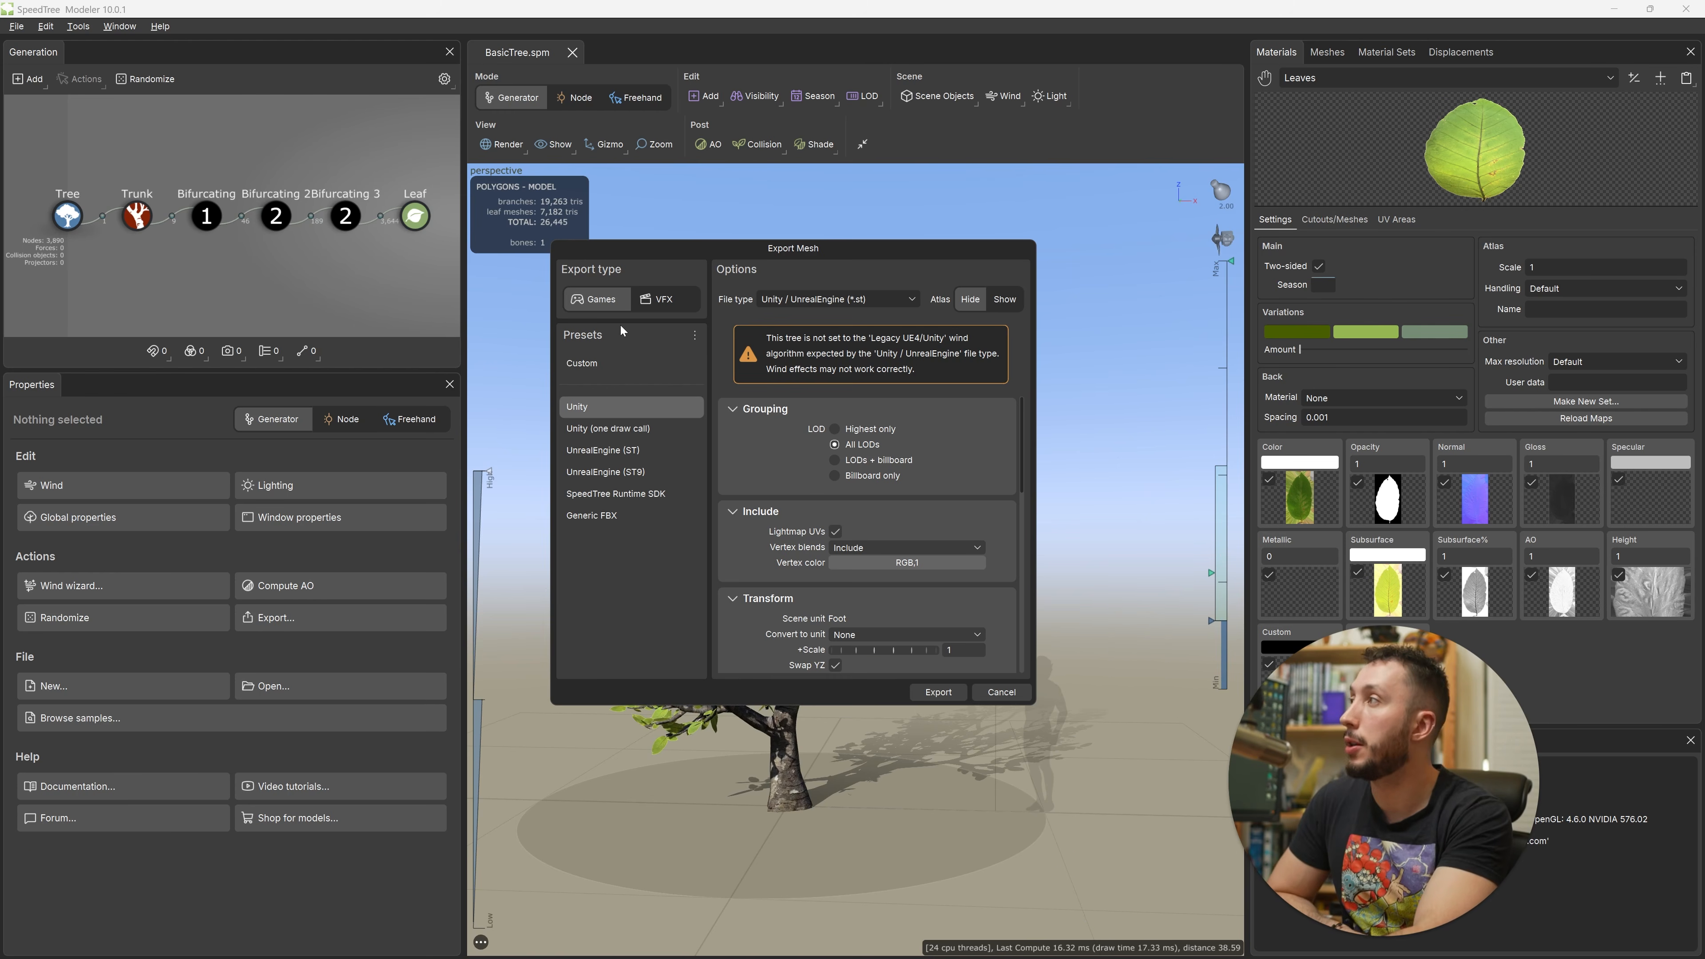
click(841, 303)
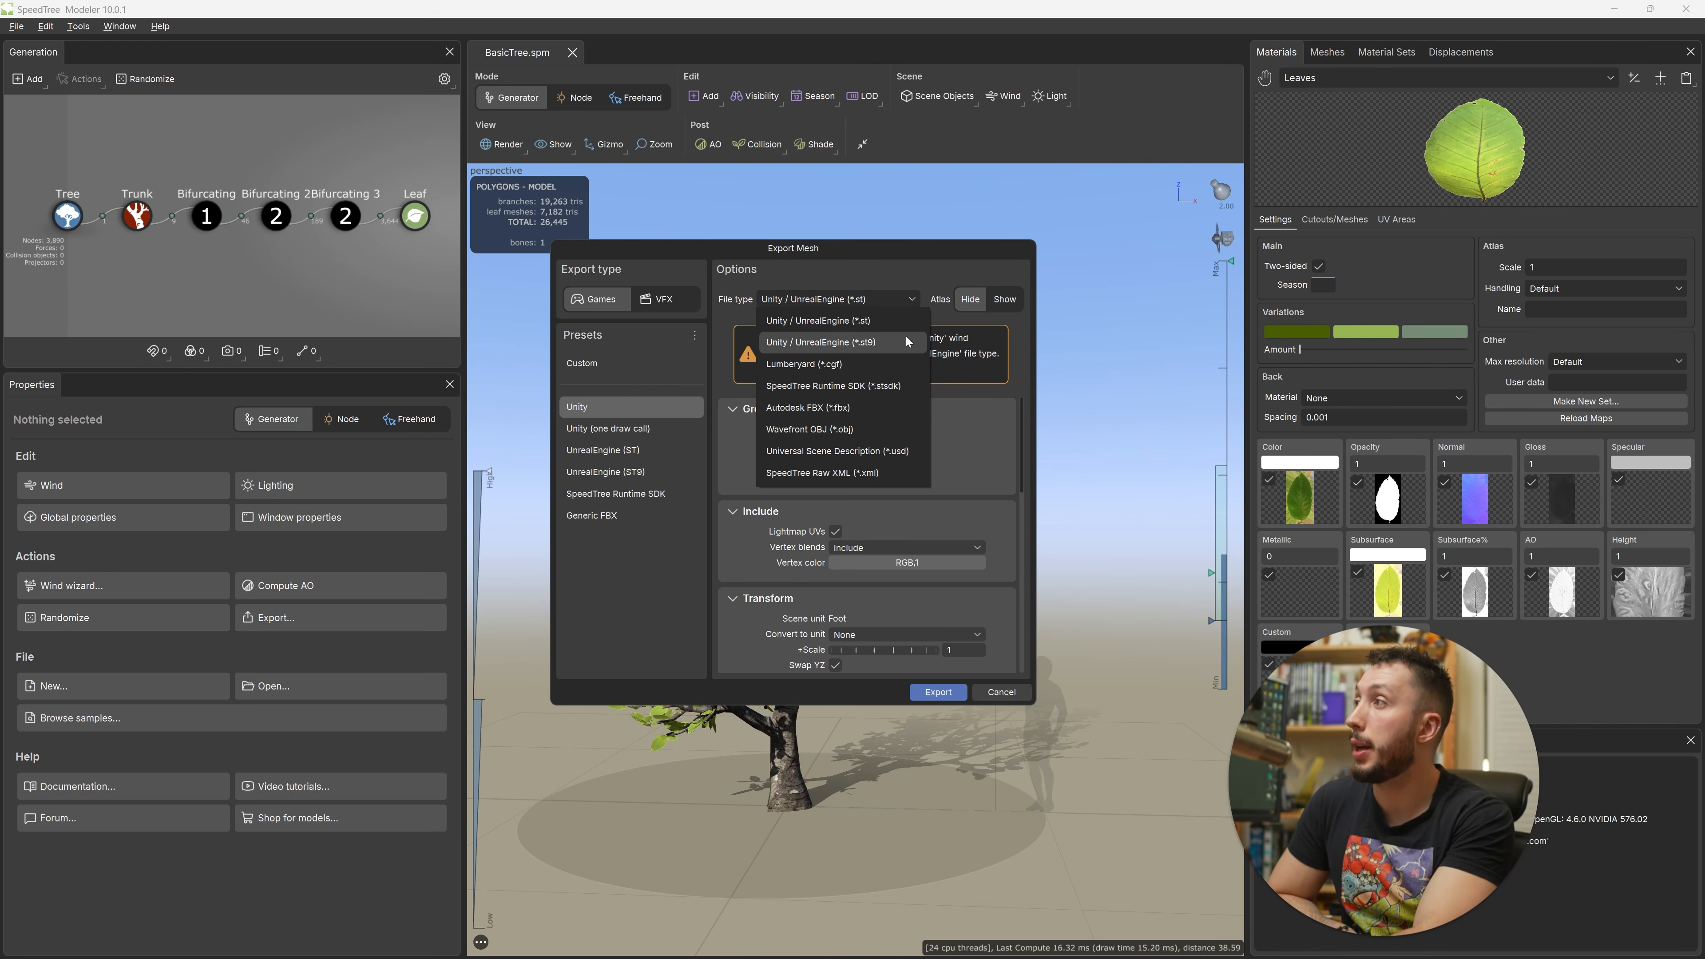
click(871, 342)
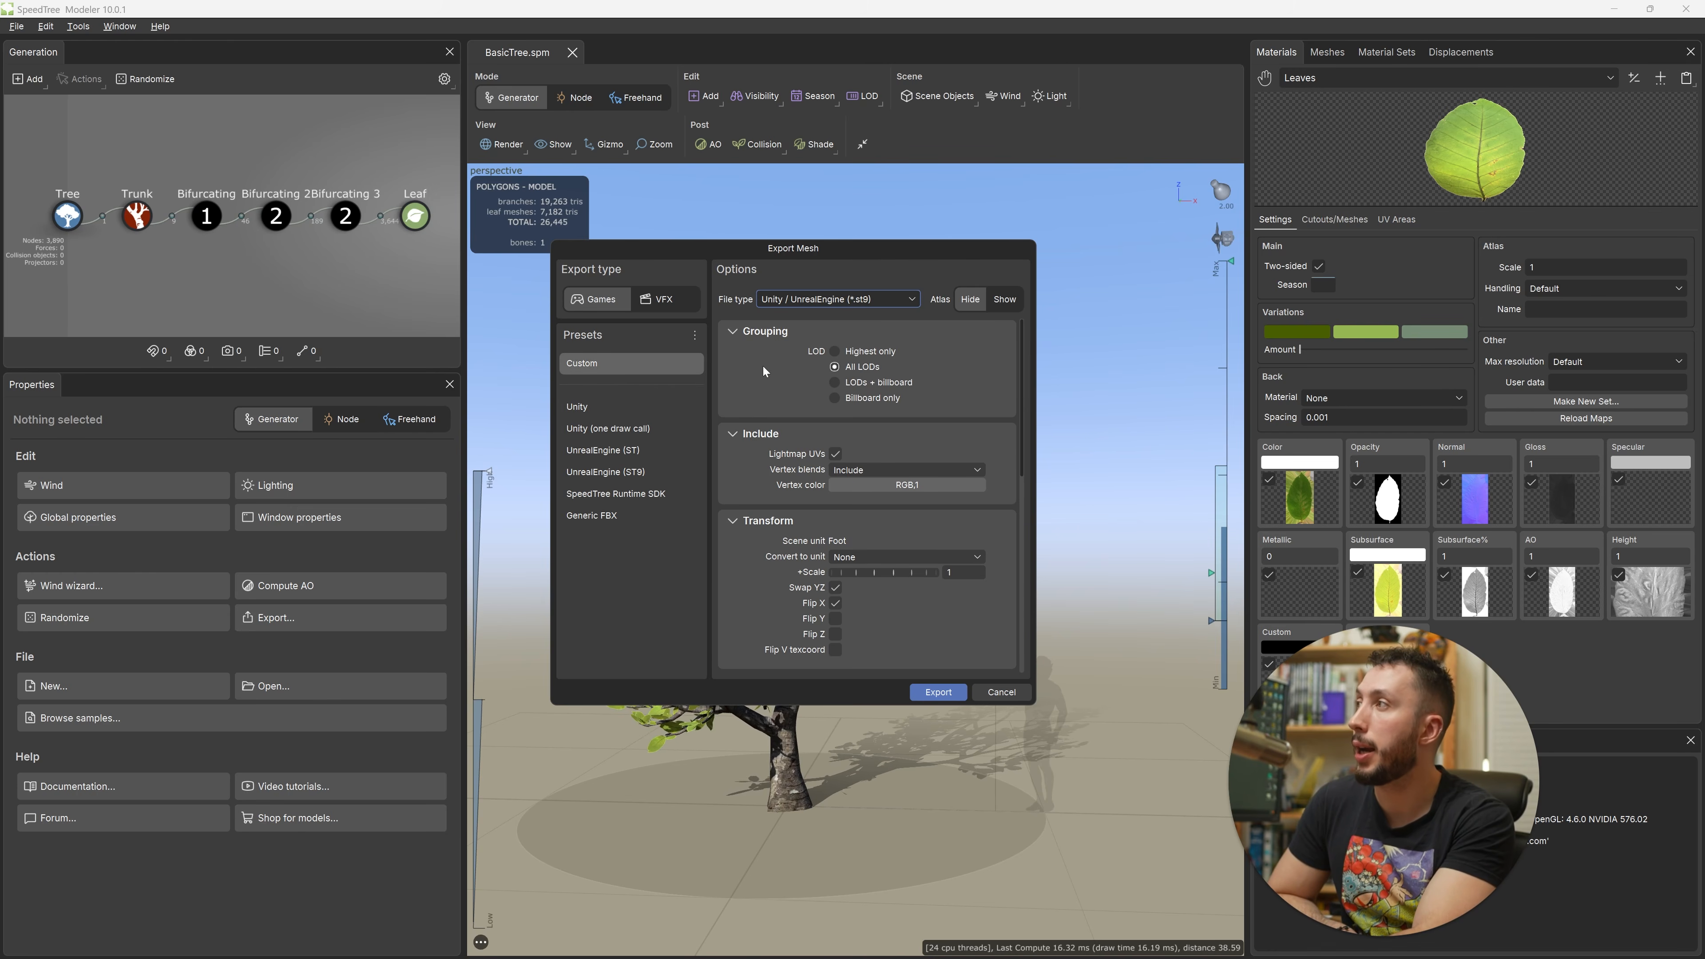
Step: Turn off Swap YZ in the export's transform options and set the texture packing to UnrealEngine
scroll(770, 400, down, 3)
scroll(770, 400, up, 3)
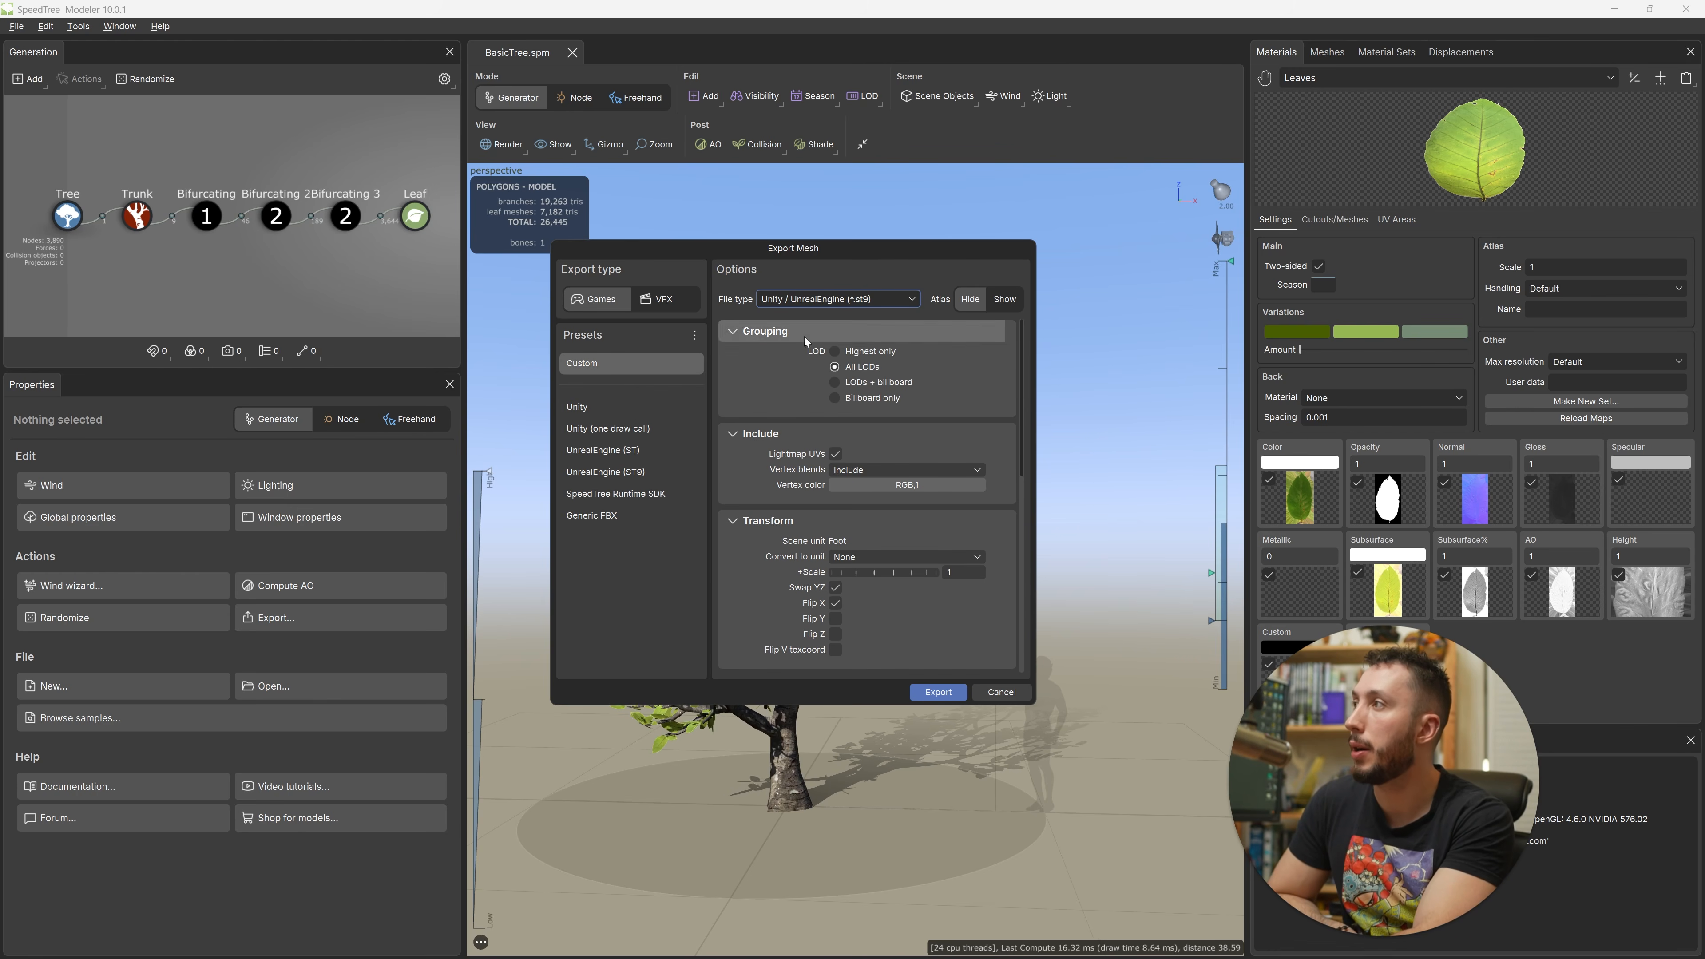
scroll(752, 395, down, 4)
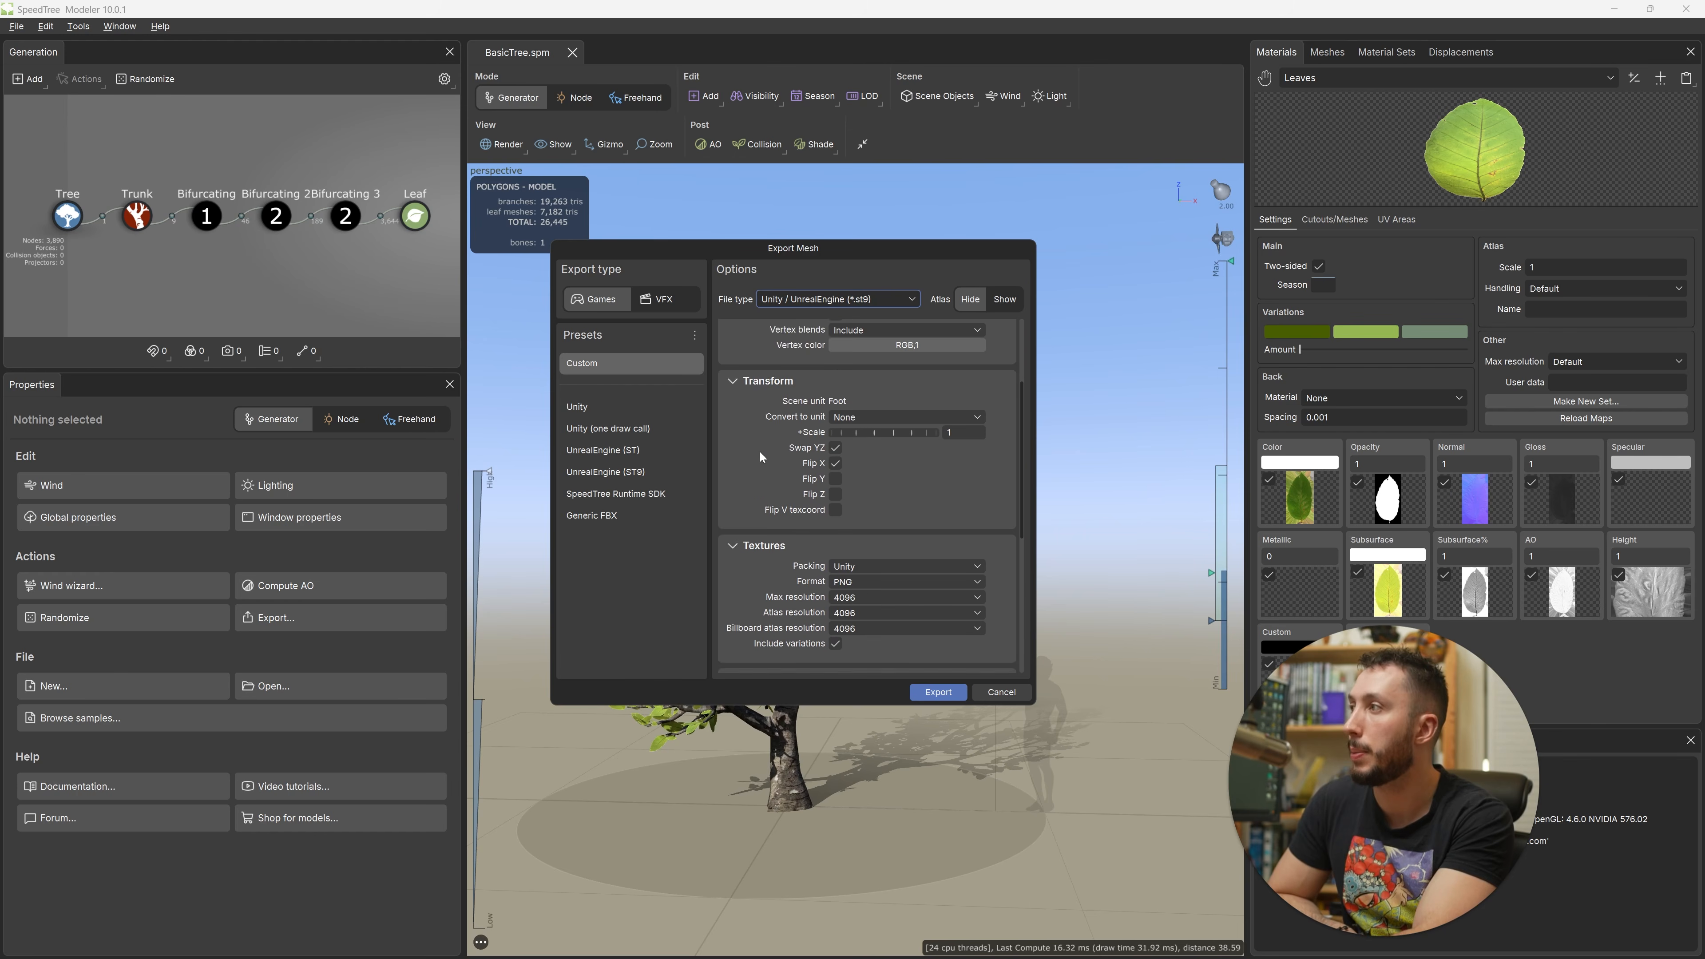
scroll(759, 452, up, 1)
scroll(759, 452, down, 1)
scroll(759, 452, up, 1)
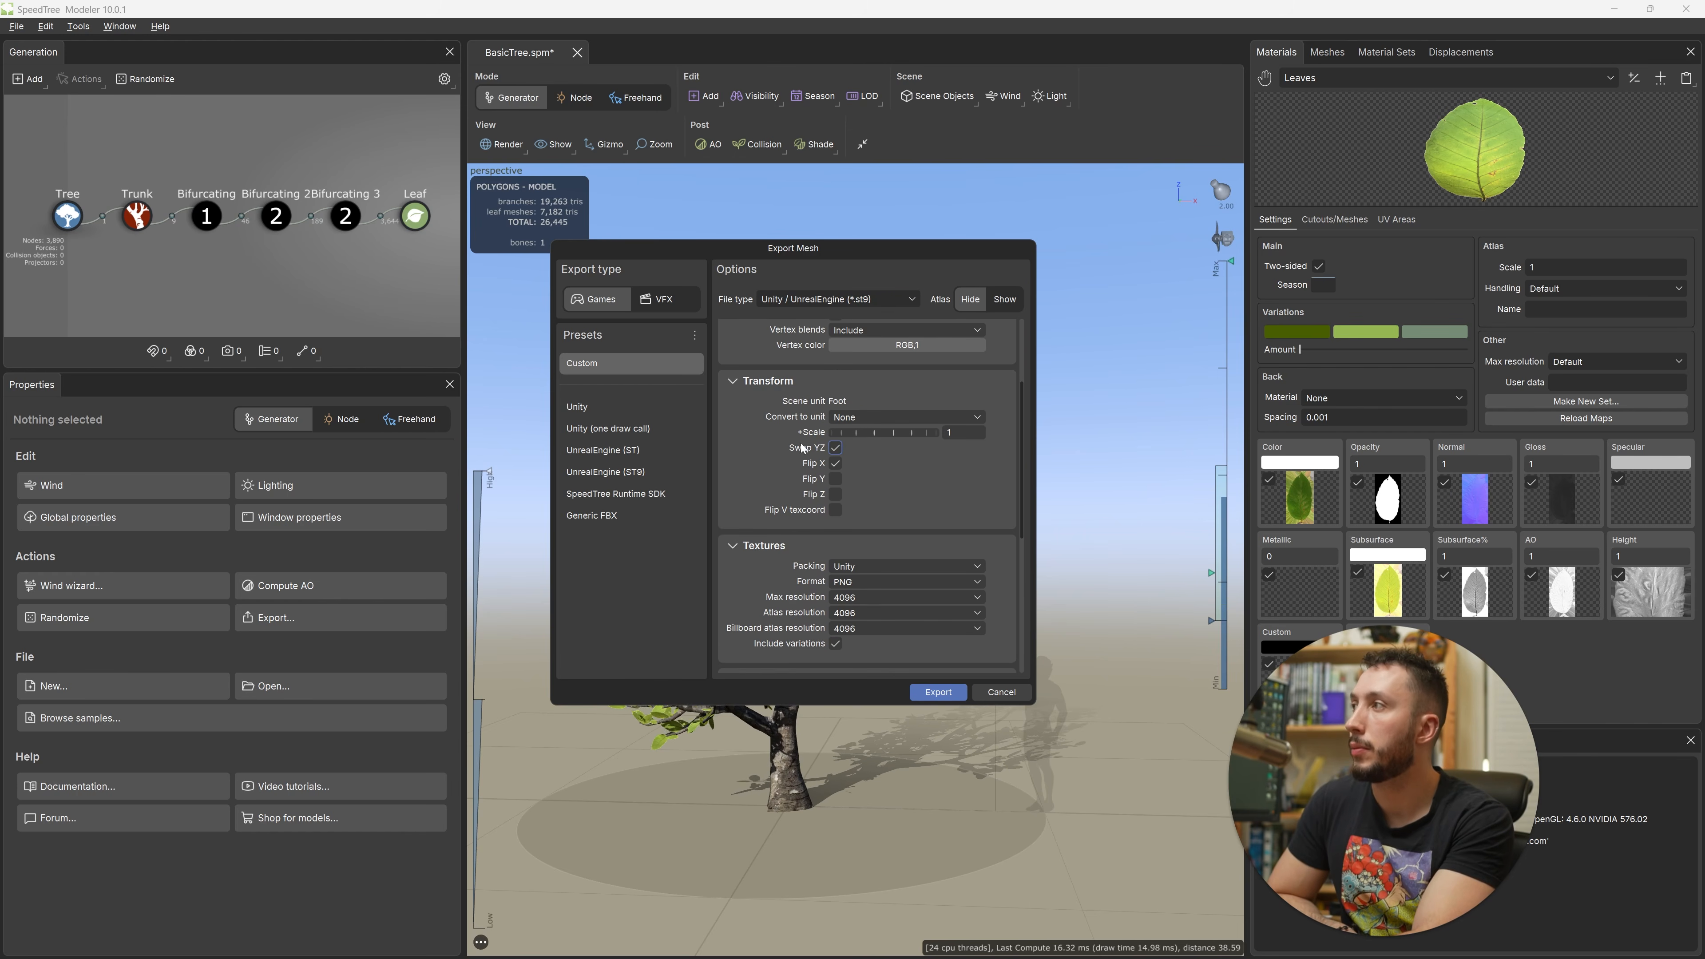
click(811, 447)
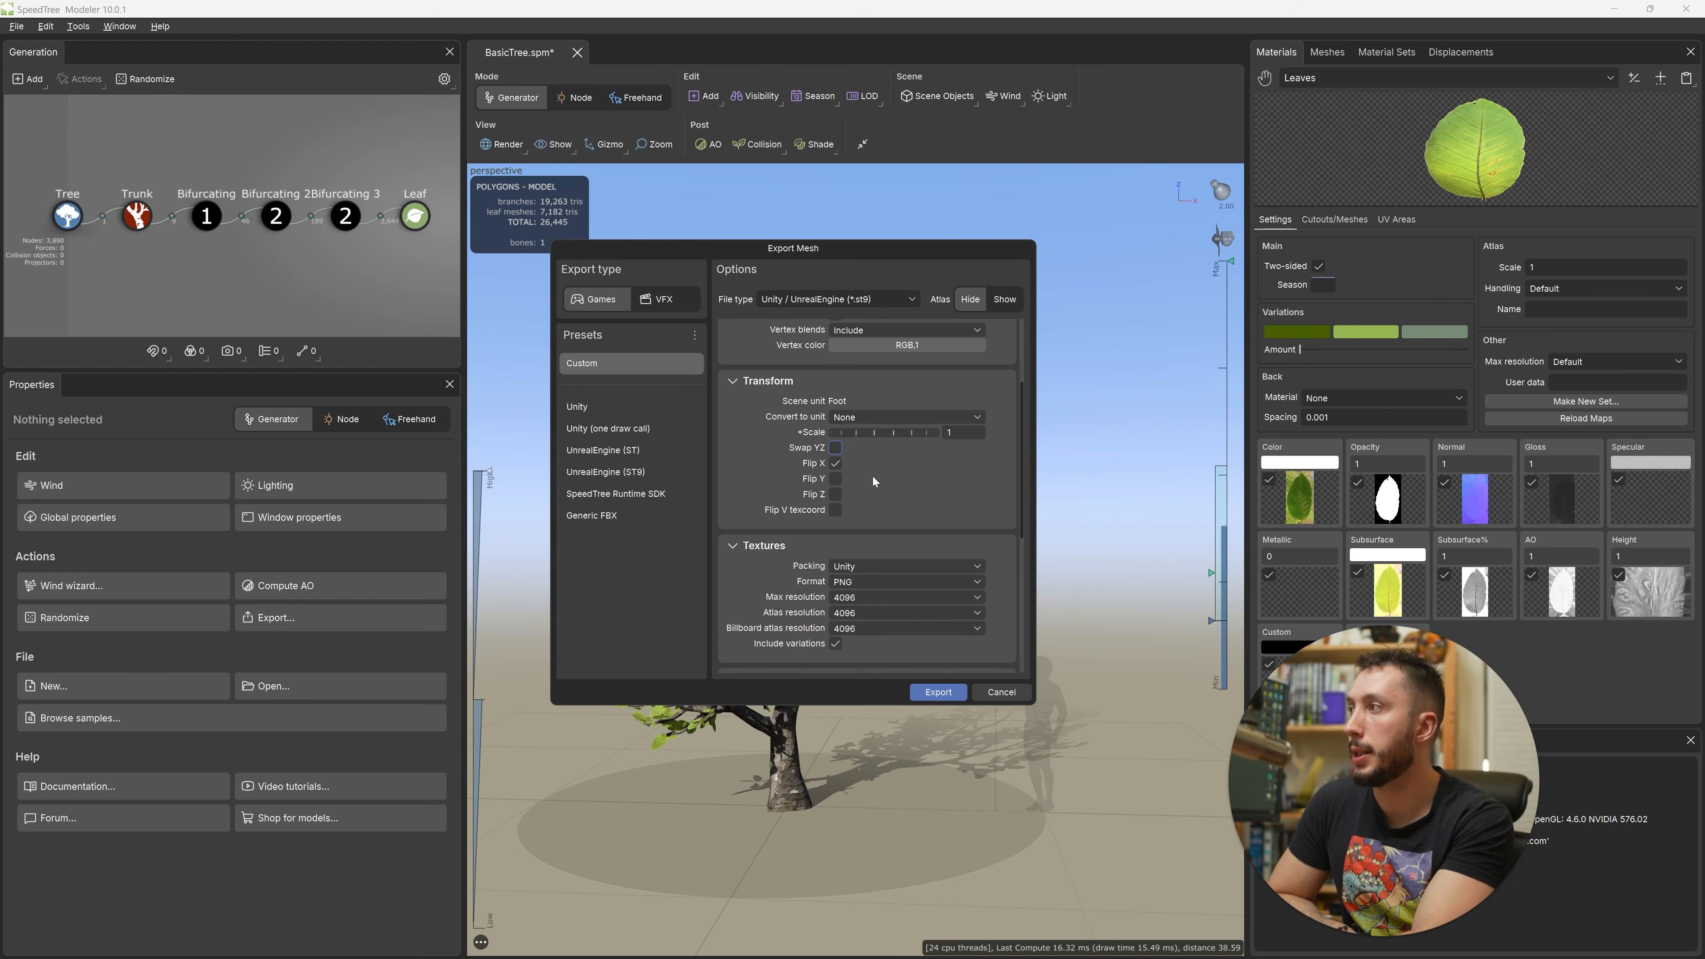
click(934, 566)
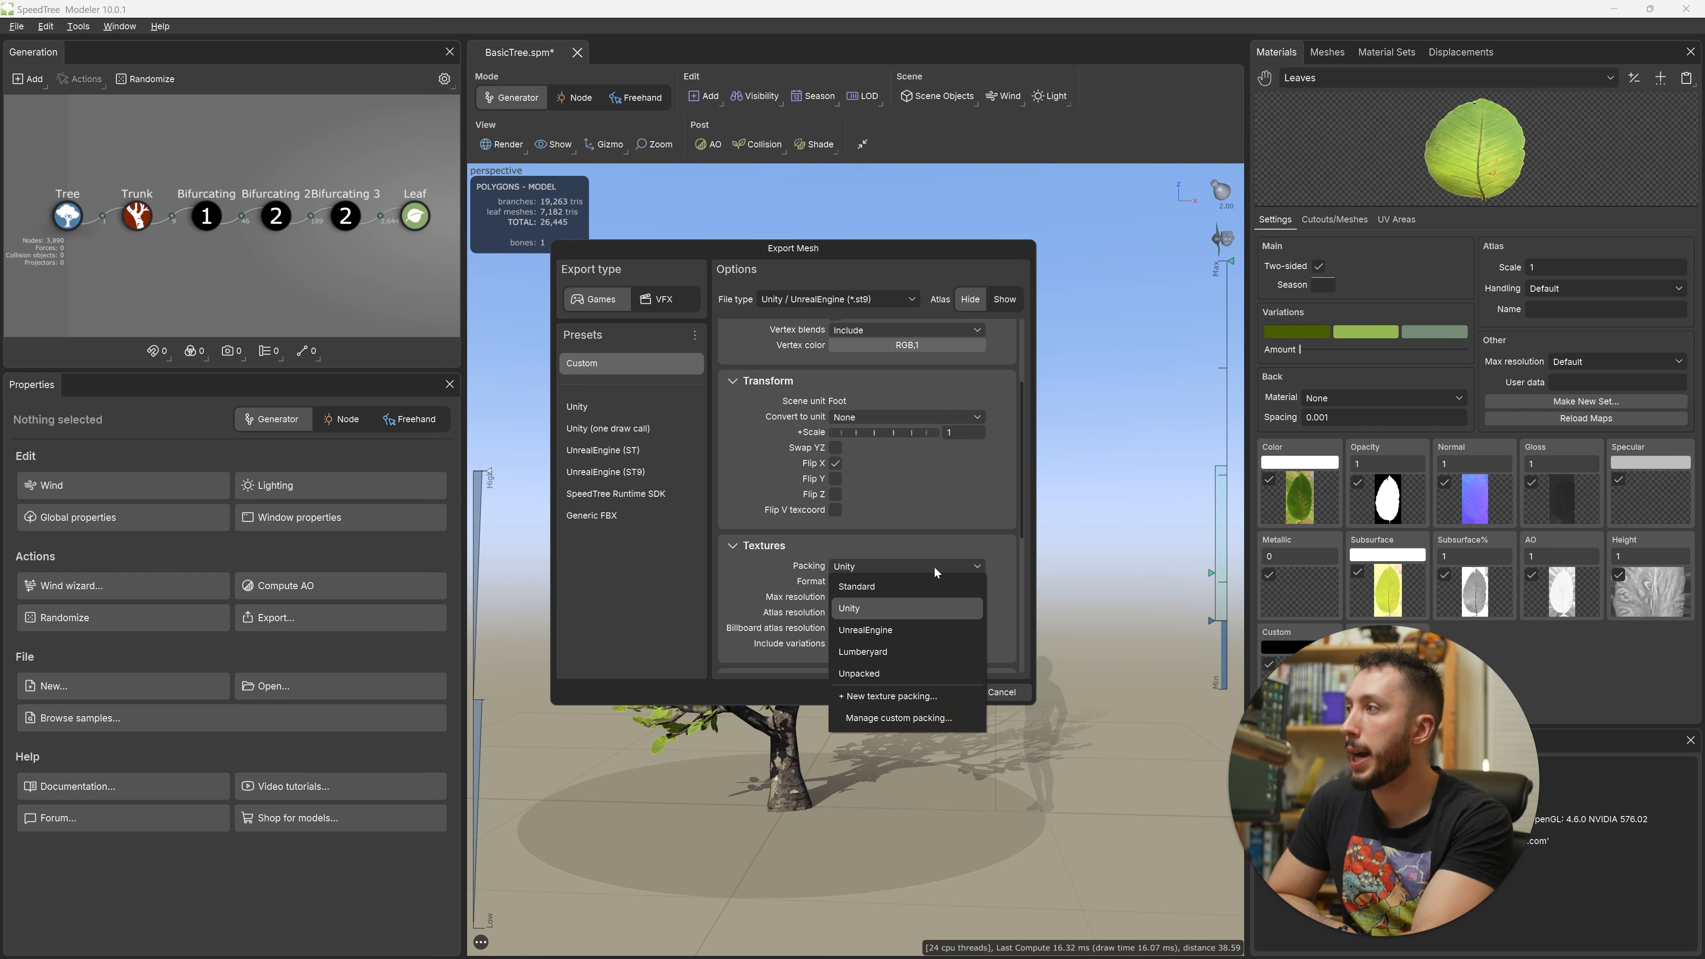
click(922, 631)
scroll(817, 562, down, 5)
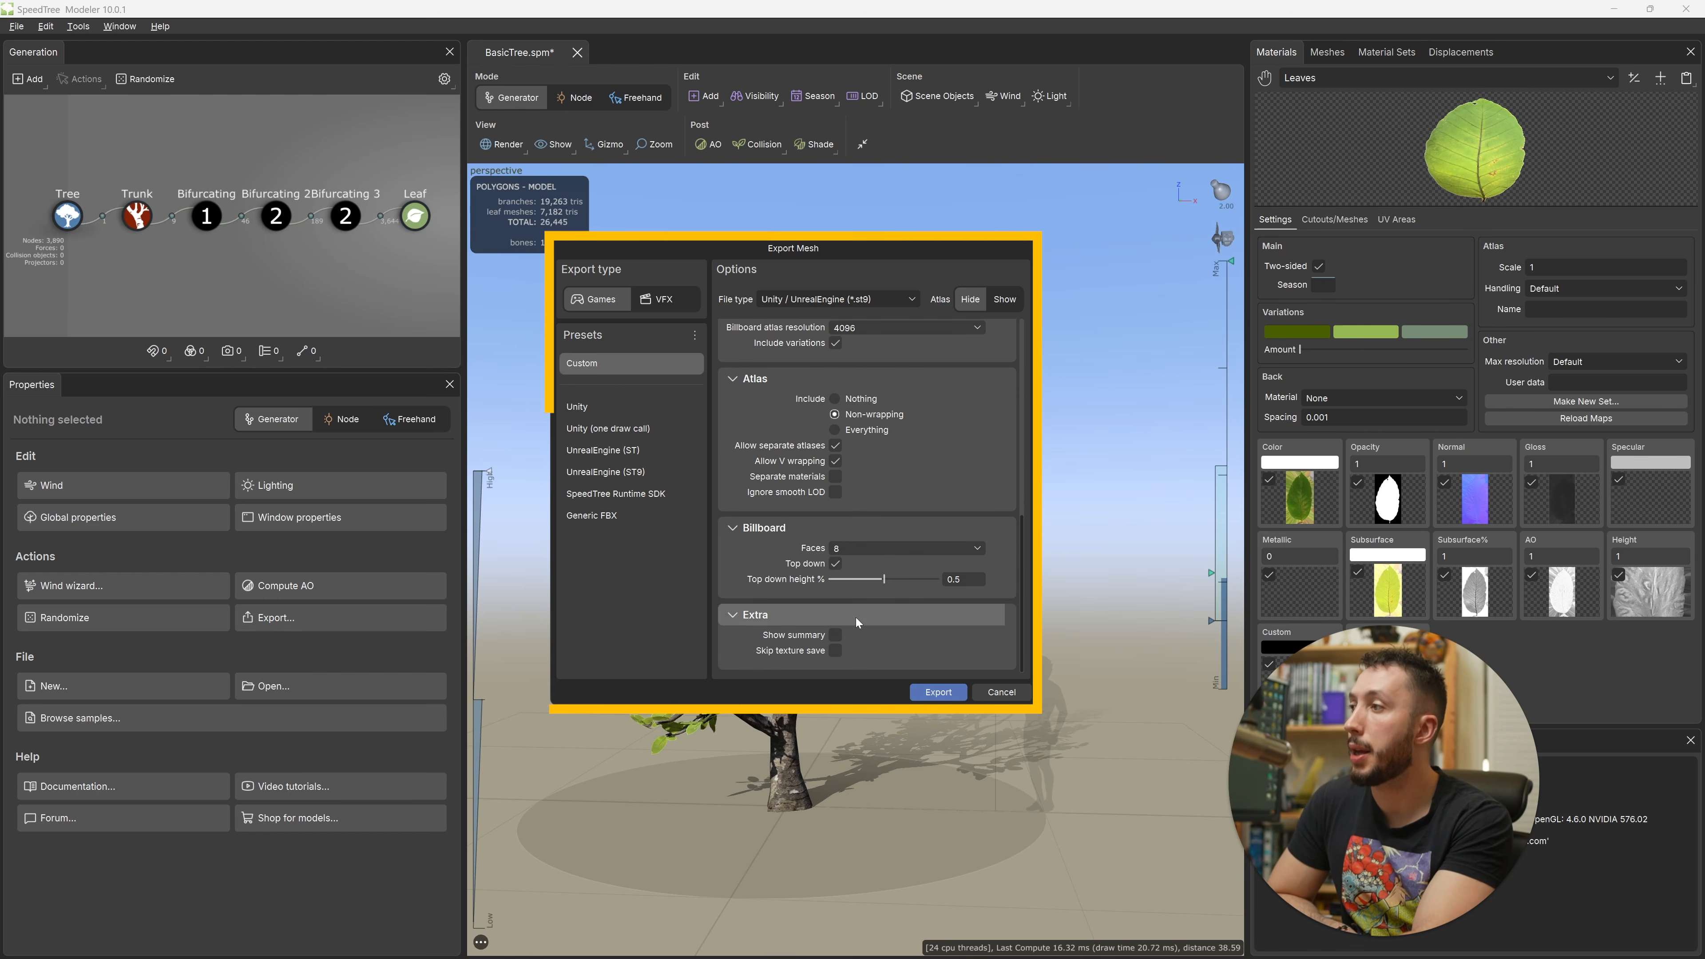
Step: Export the tree mesh with its textures as BasicTree.st9
click(960, 696)
key(Return)
key(Return)
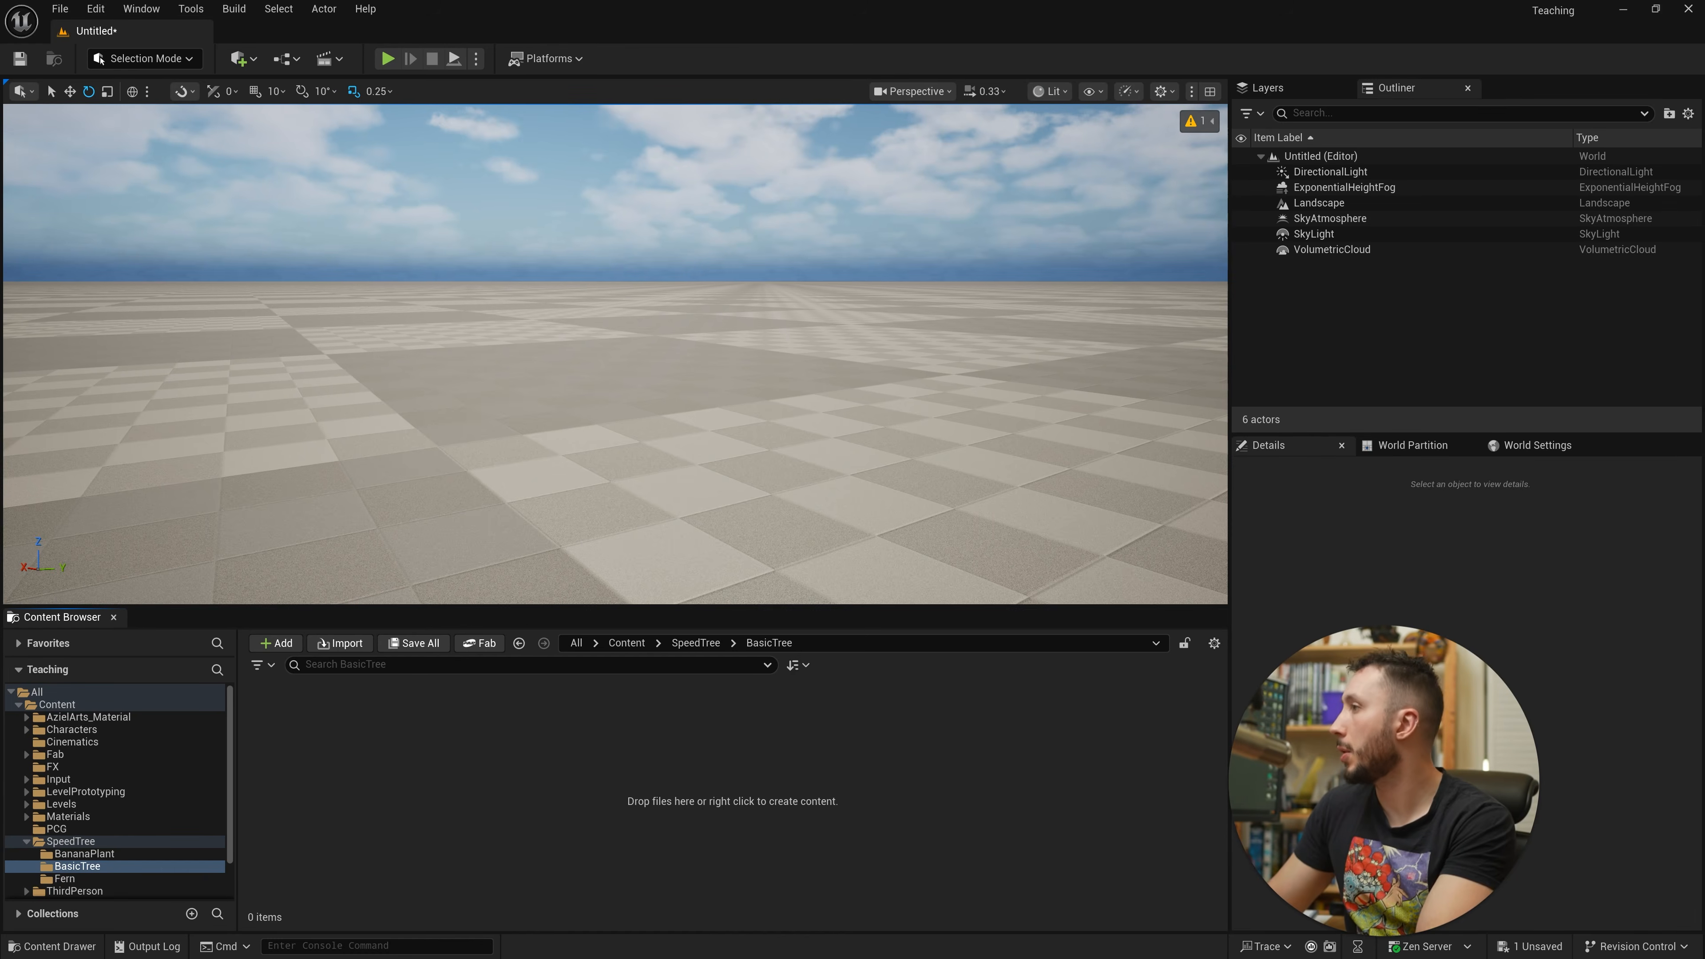
Step: Switch to Unreal Engine and import BasicTree.st9 from the SpeedtreeTest folder into the SpeedTree/BasicTree content folder
click(277, 644)
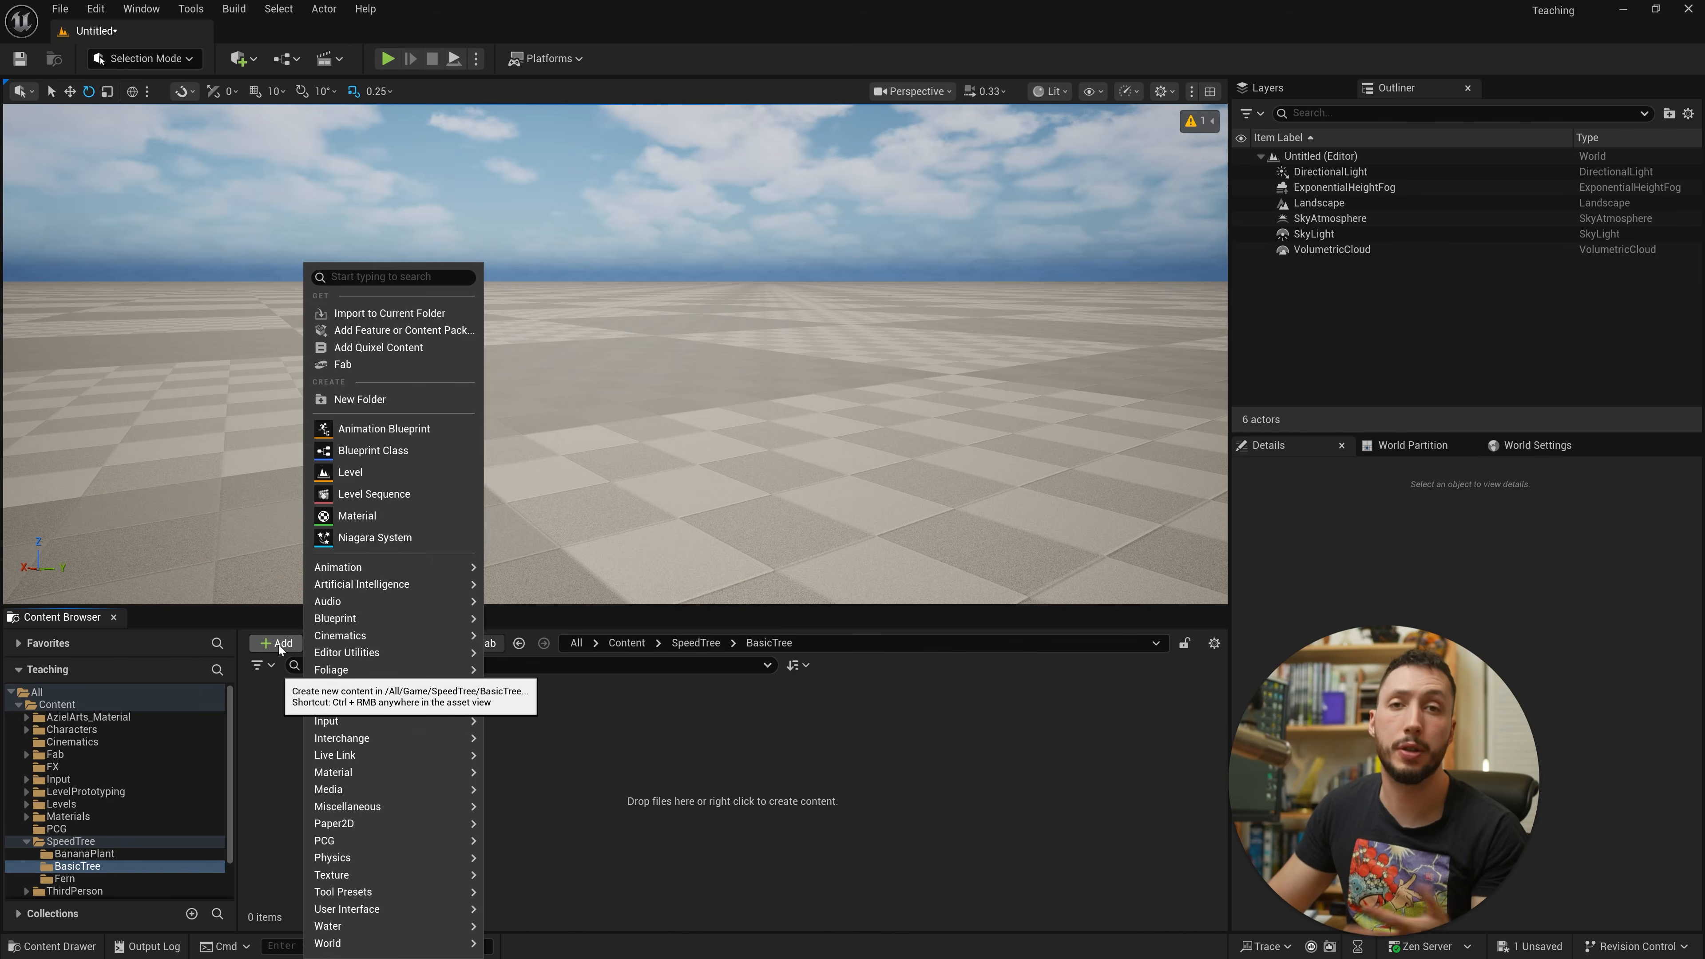
click(399, 313)
click(396, 142)
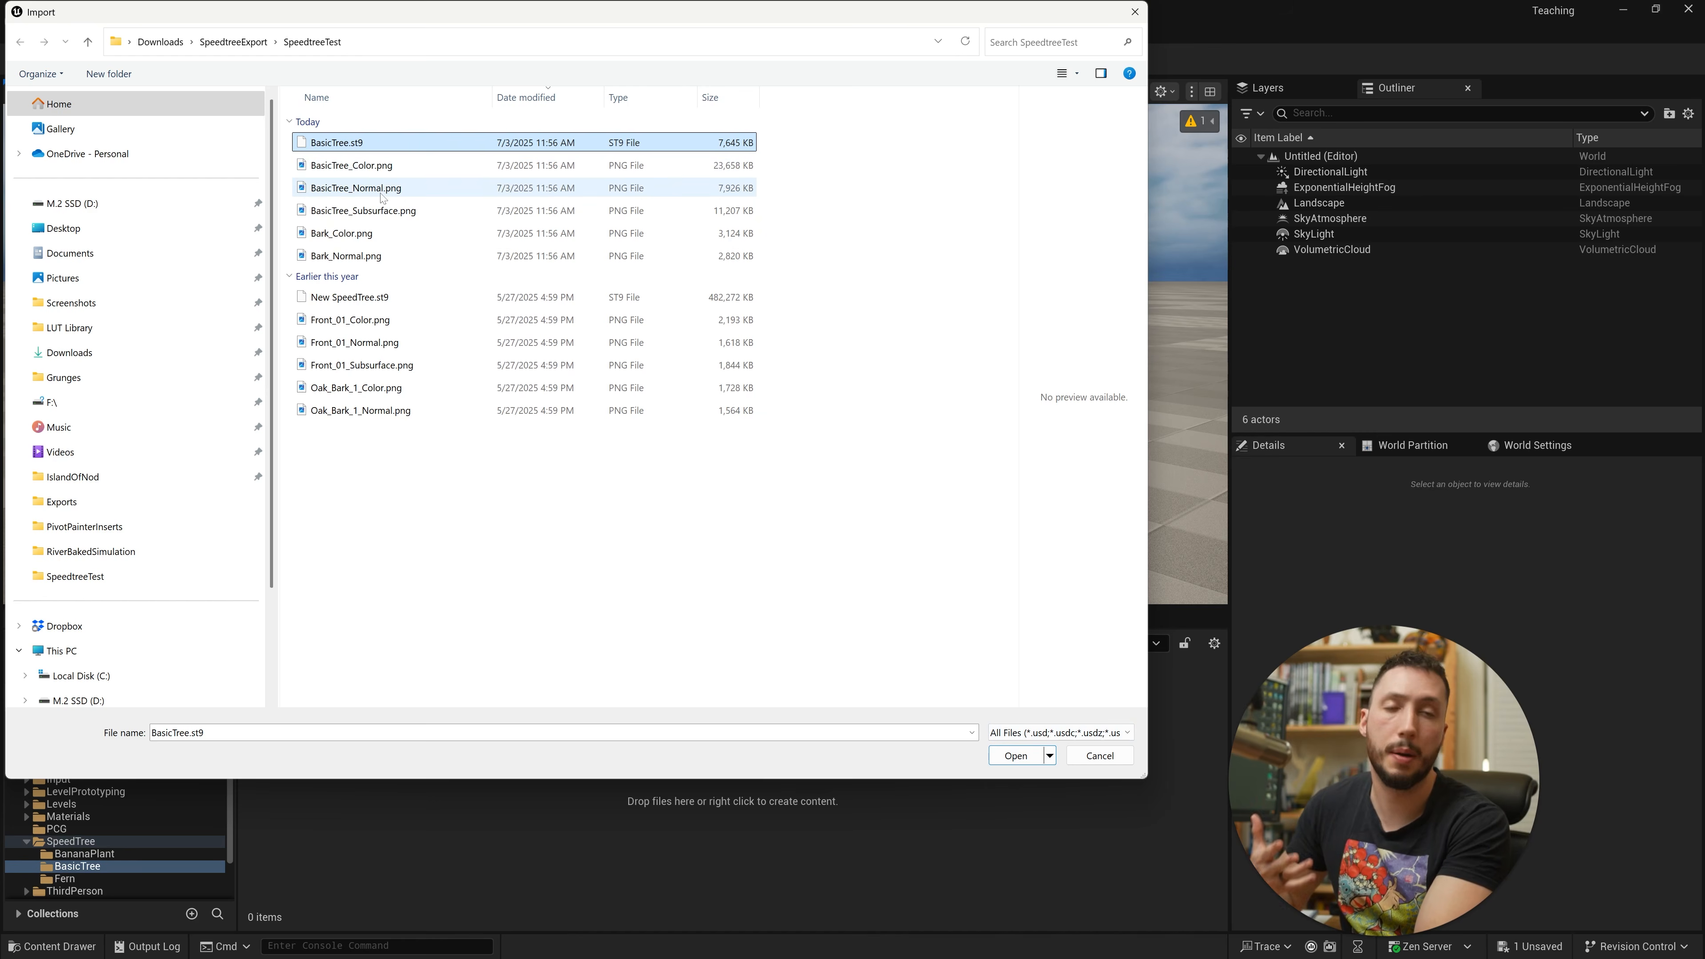
click(1015, 756)
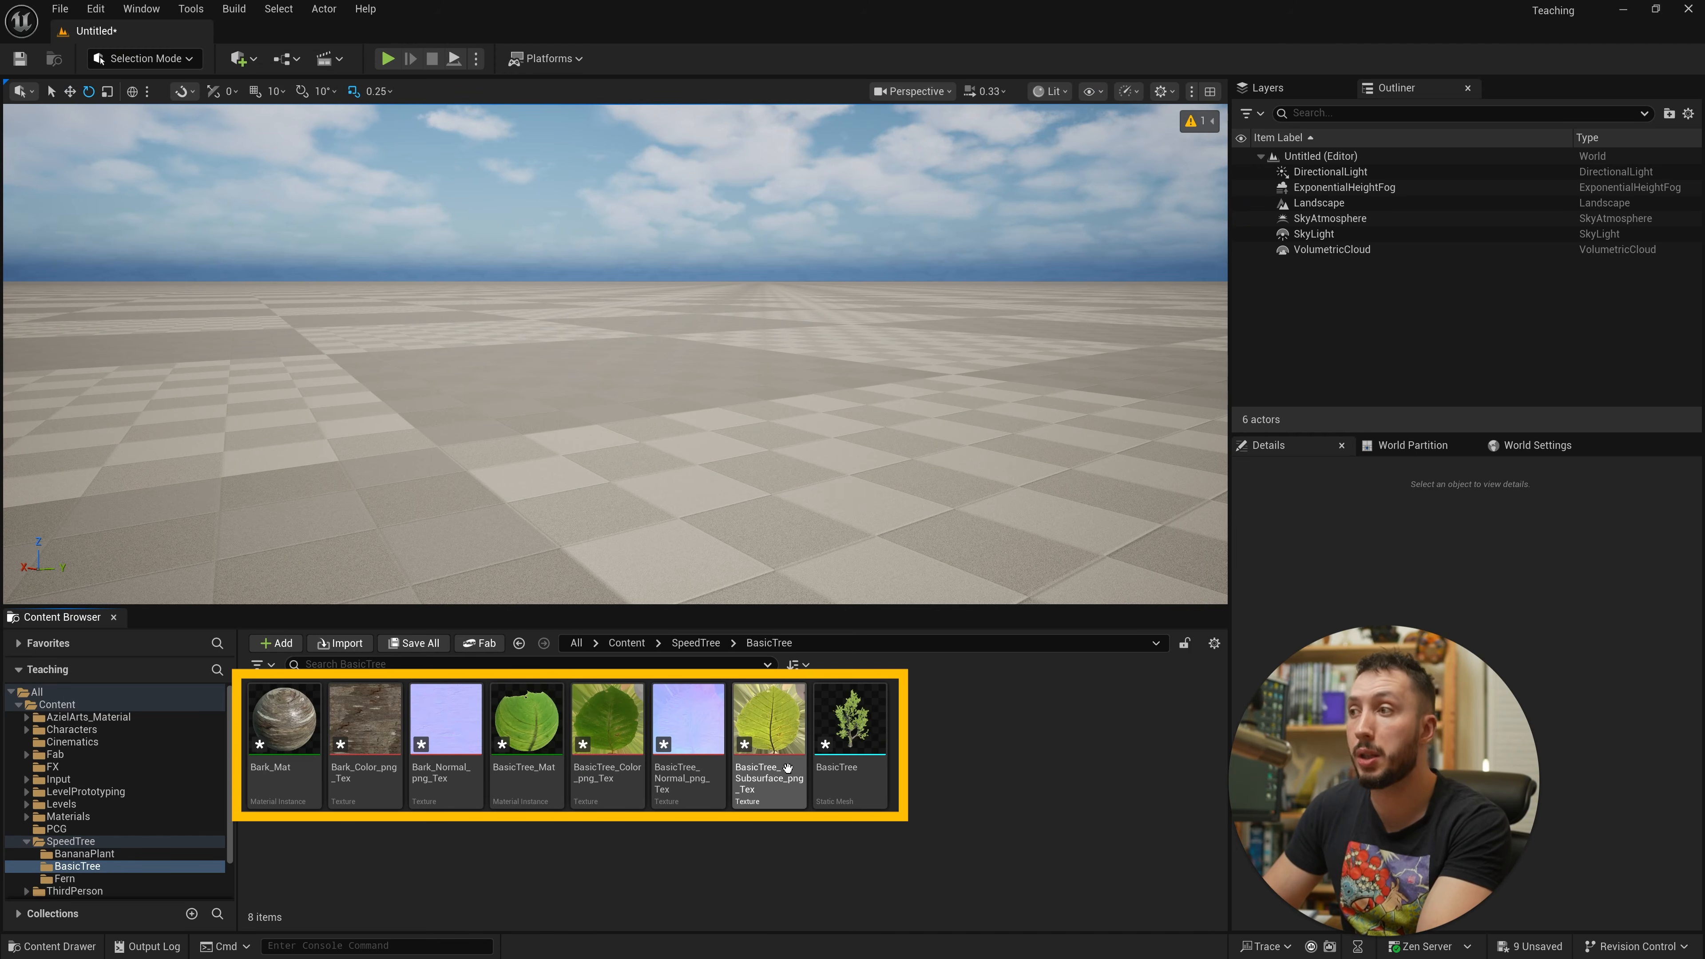
Step: Place the imported BasicTree static mesh on the landscape in the level and view it from several angles
drag(852, 732, 779, 491)
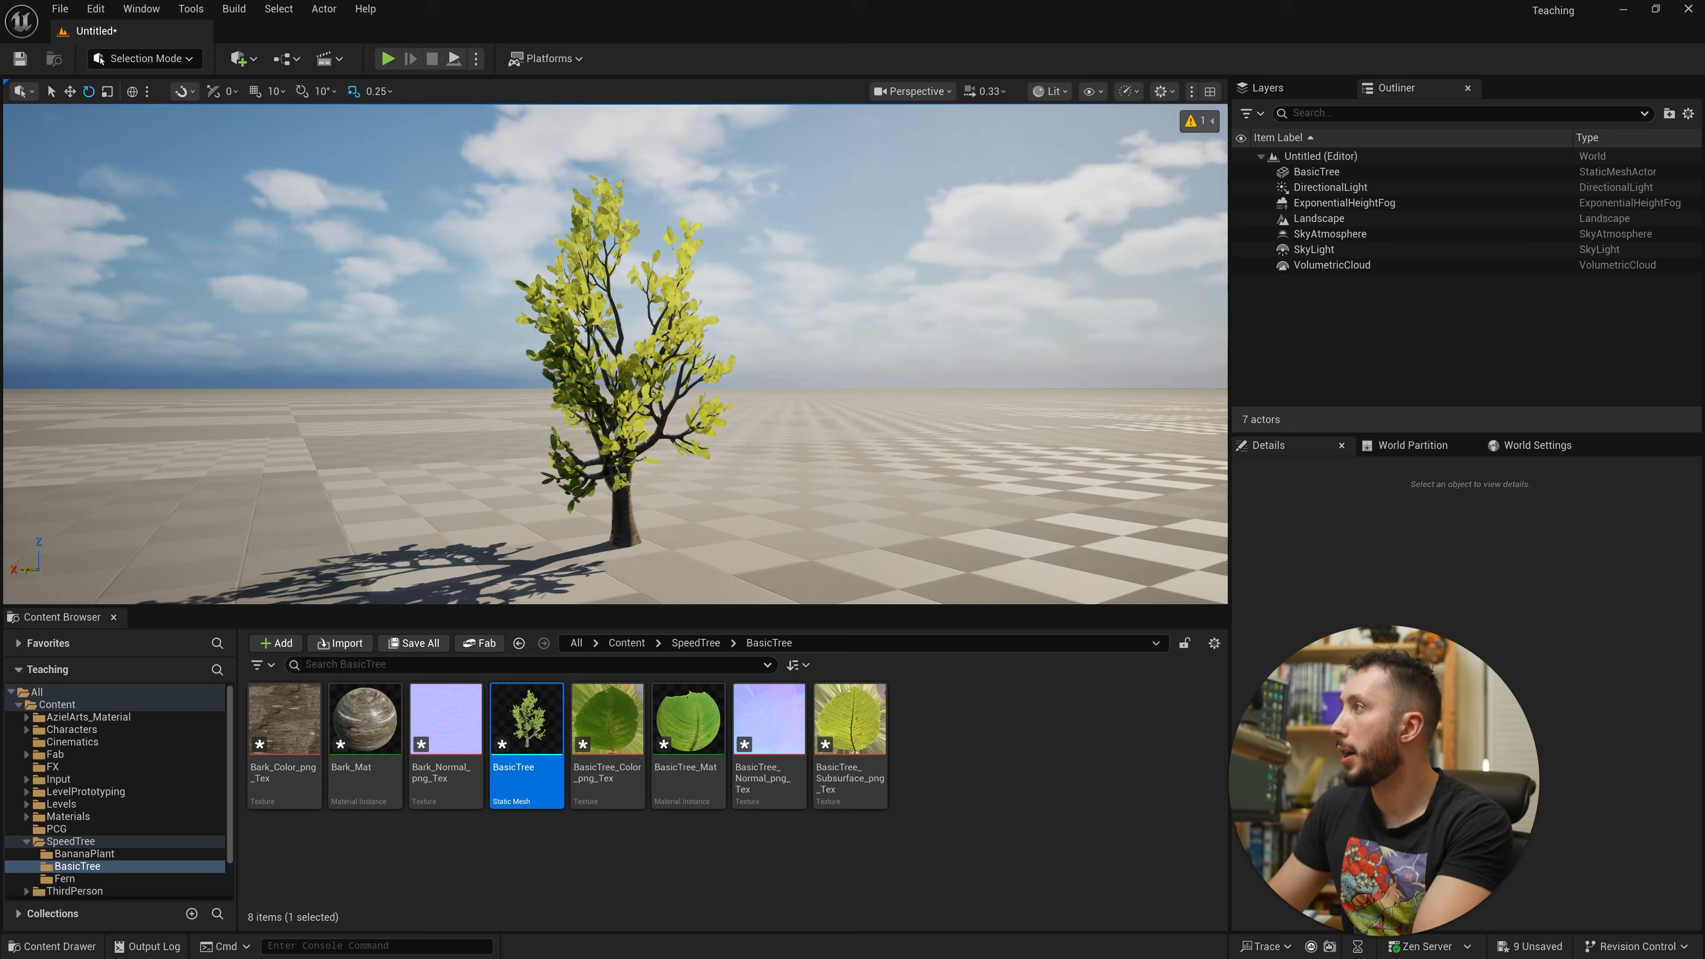
mouse_move(615, 354)
alt+mouse_down()
mouse_move(806, 349)
mouse_move(846, 457)
mouse_move(615, 354)
alt+mouse_up()
alt+drag(546, 447, 545, 396)
scroll(546, 447, up, 5)
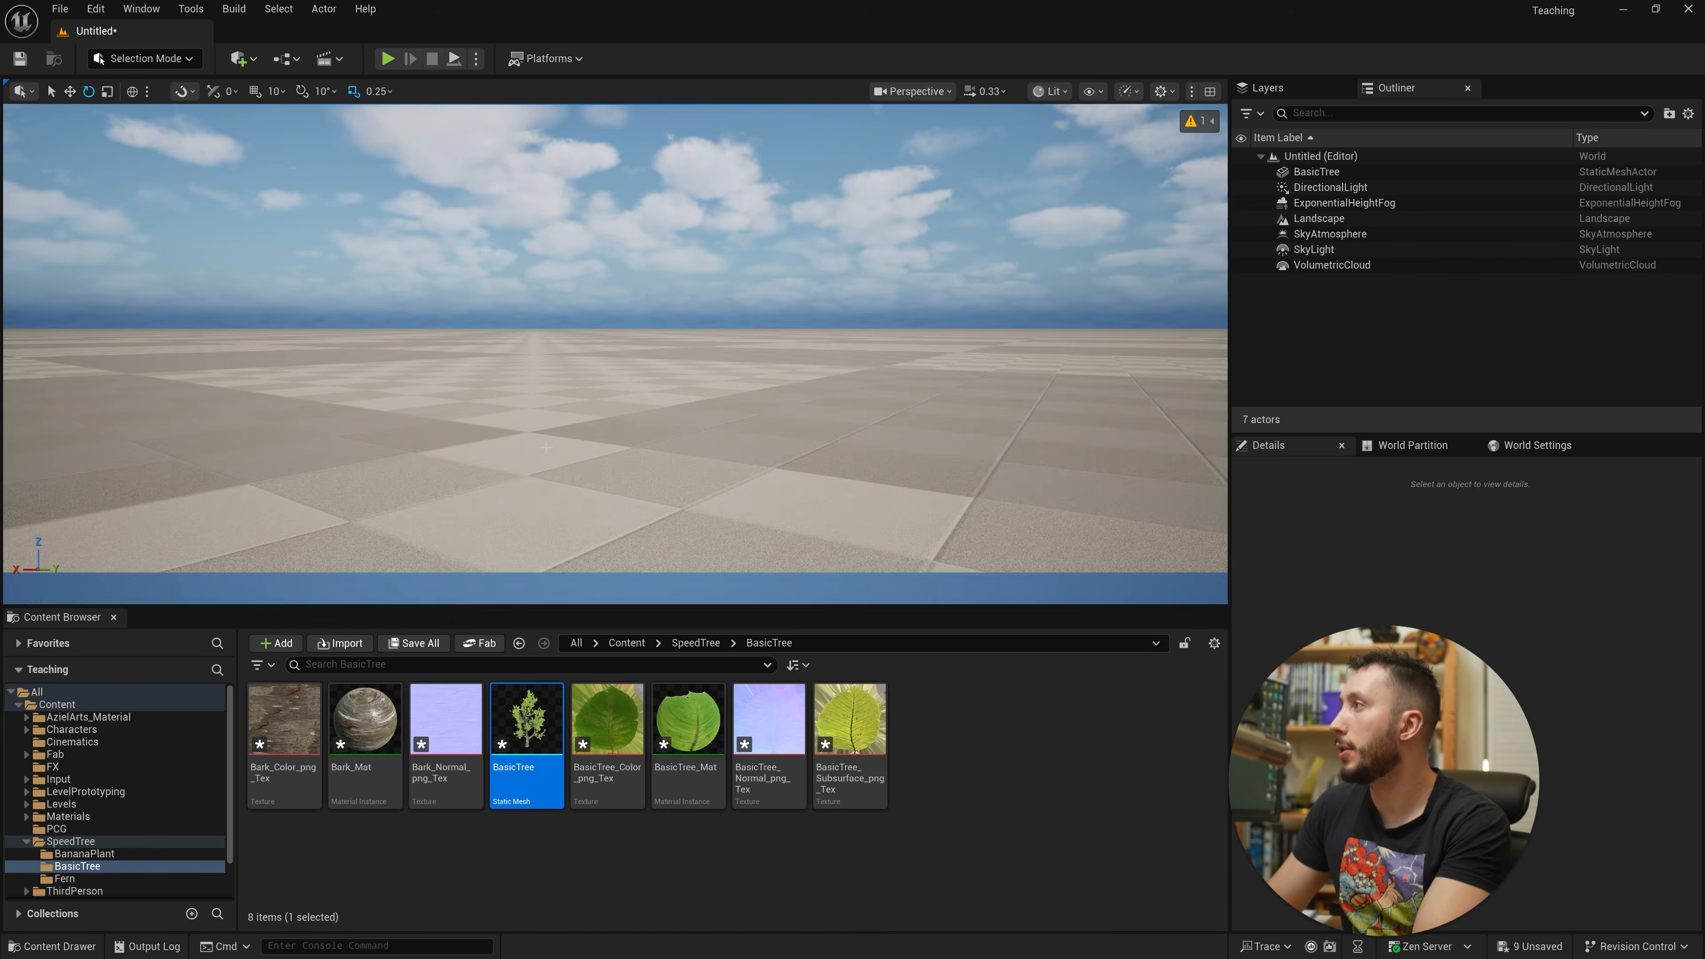
scroll(546, 447, down, 5)
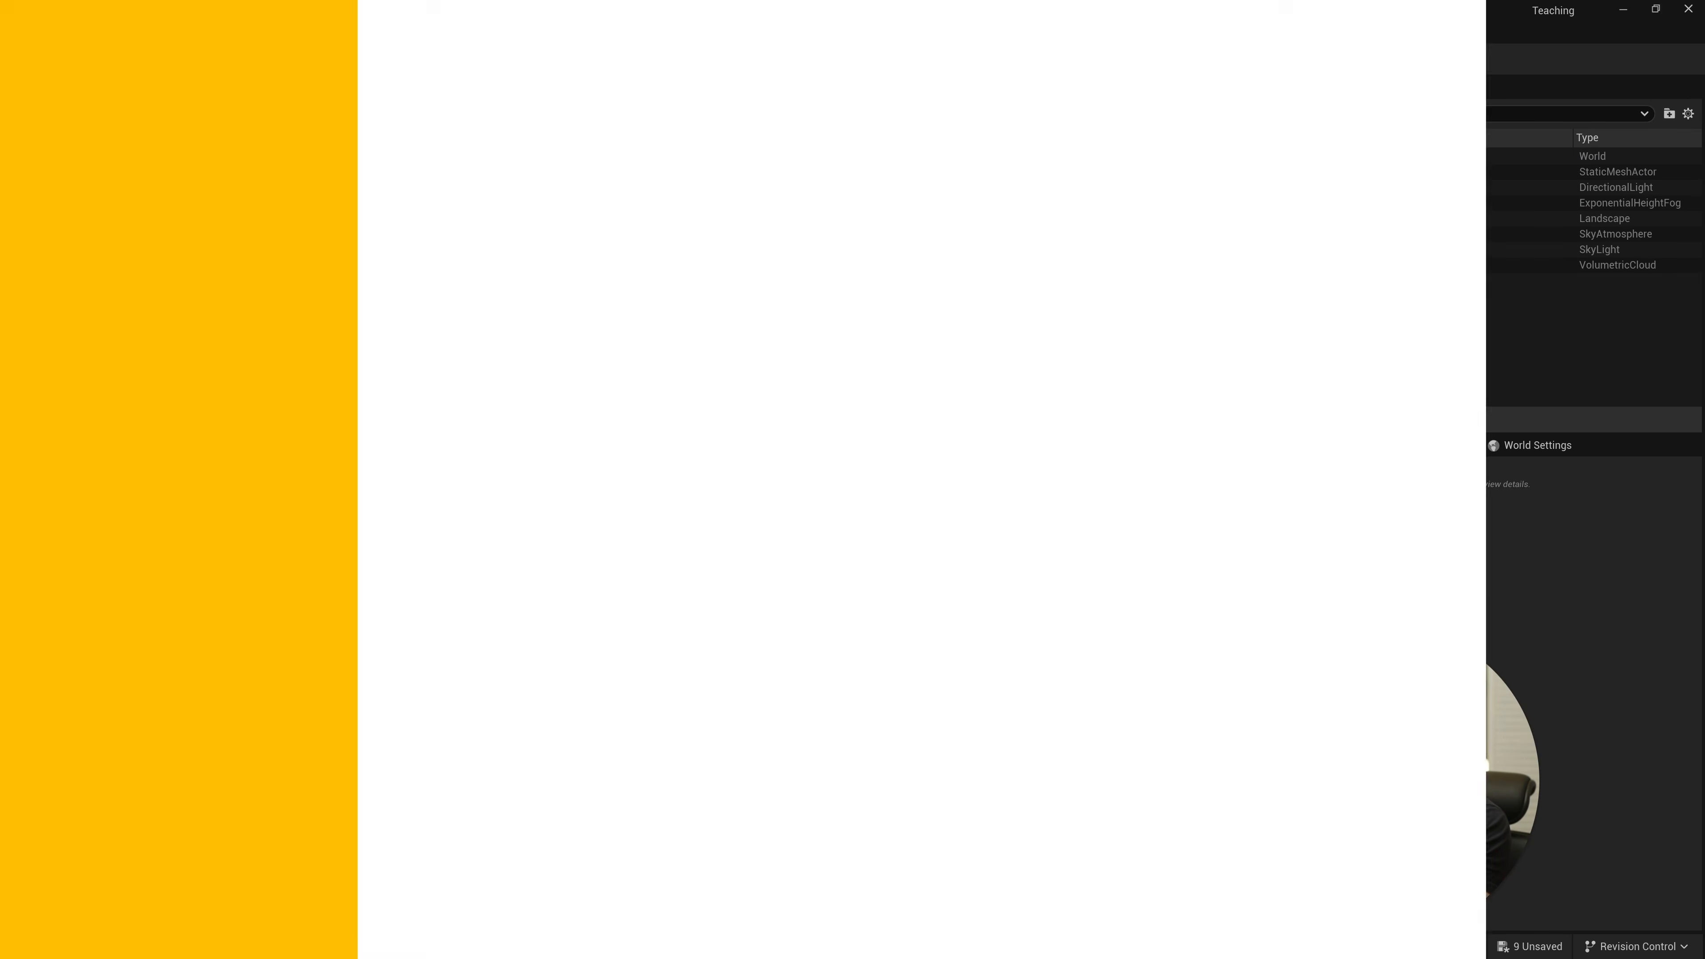